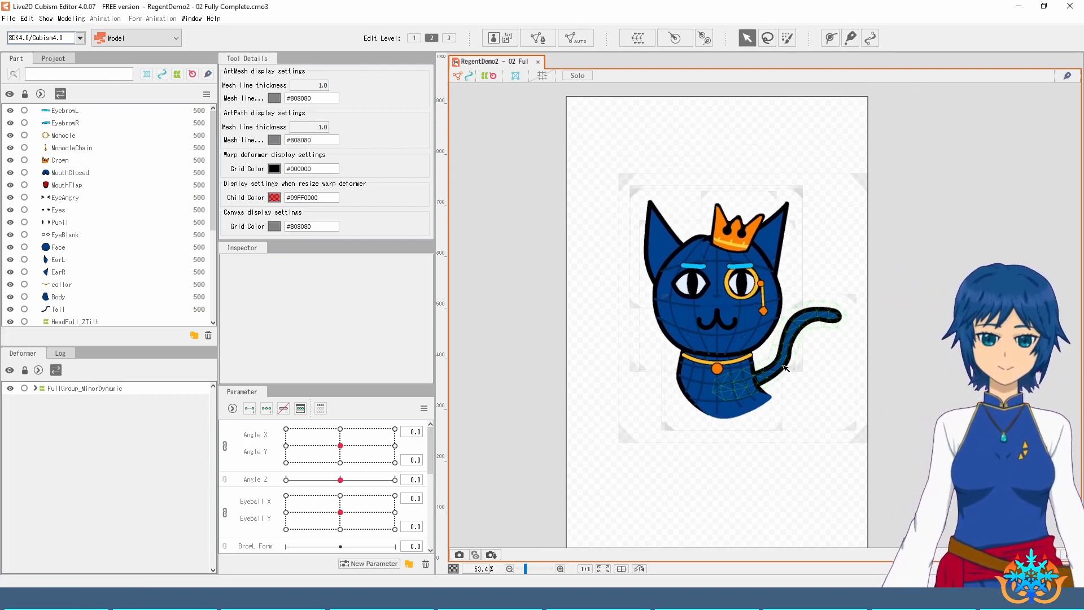
Step: Open the Physics/Scene Blending Settings and swing the cat model around in the preview to test its physics
{"action": "key", "text": "ctrl+p"}
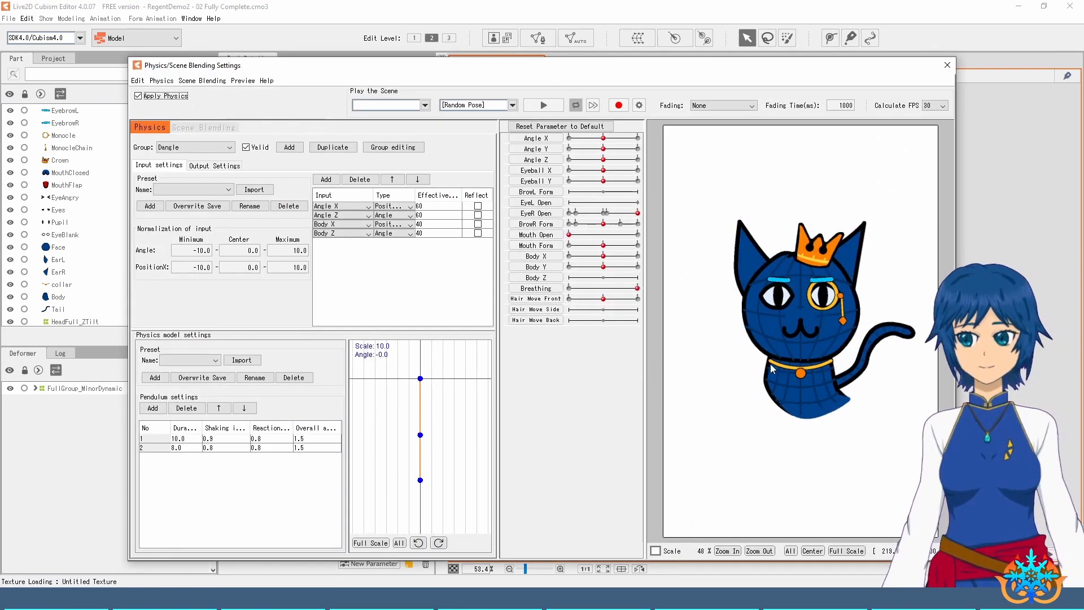
{"action": "left_click_drag", "start_coordinate": [771, 368], "coordinate": [835, 413]}
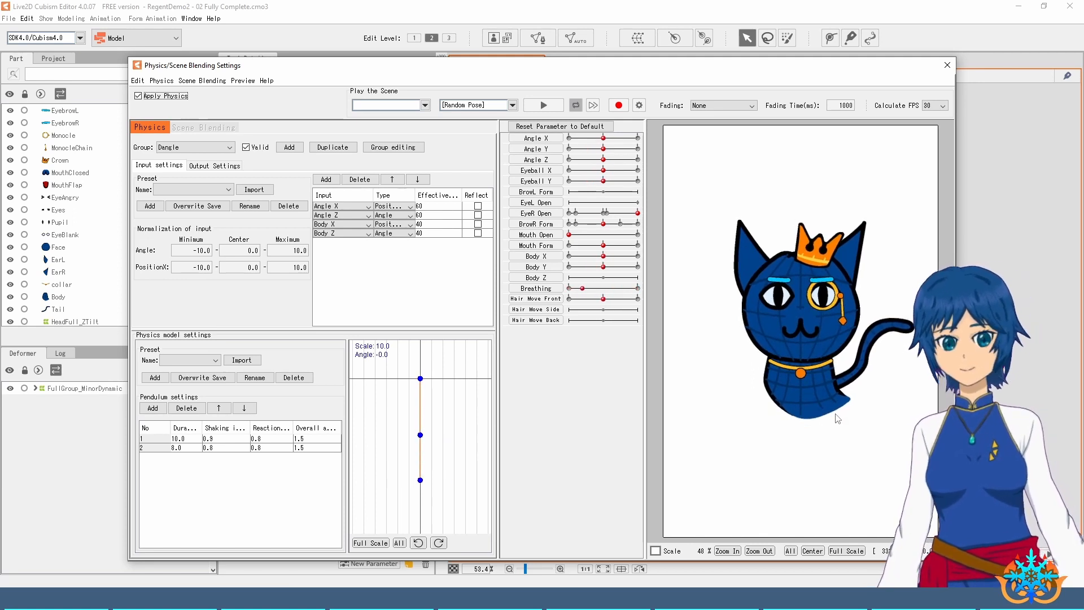
{"action": "left_click_drag", "start_coordinate": [827, 416], "coordinate": [735, 363]}
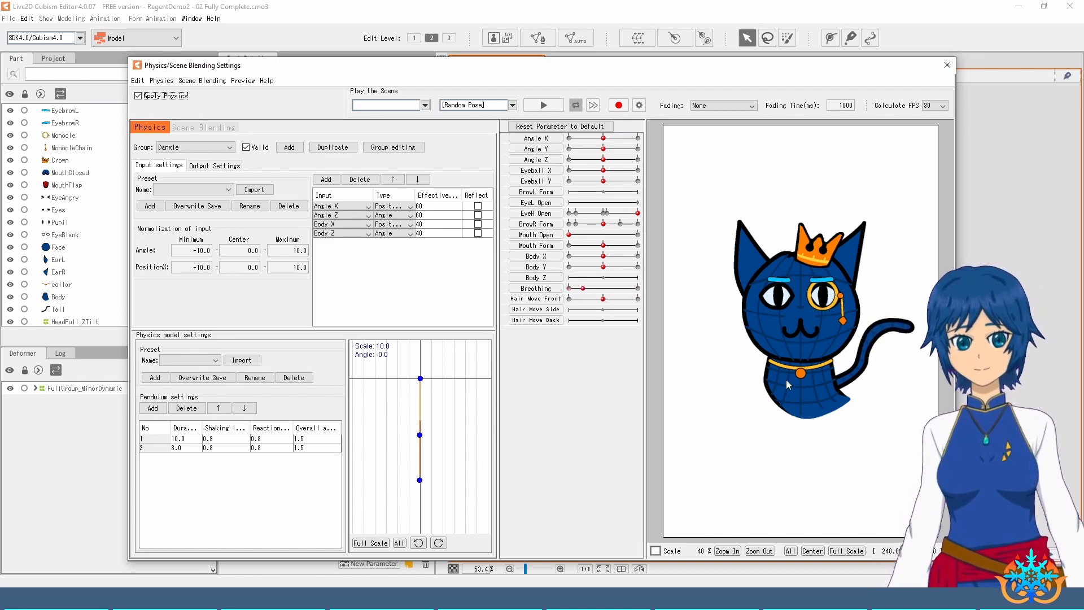
{"action": "left_click_drag", "start_coordinate": [751, 371], "coordinate": [750, 283]}
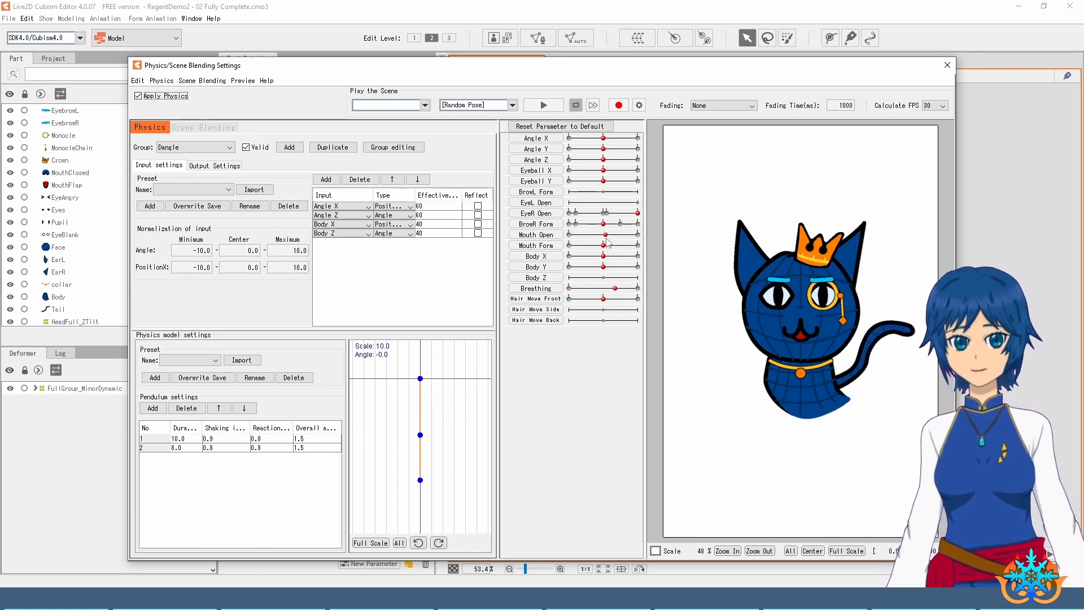
Step: Test the facial parameters in the physics preview by raising Mouth Open, lowering it to its minimum, and reducing EyeR Open
{"action": "mouse_move", "coordinate": [607, 239]}
{"action": "left_mouse_down"}
{"action": "mouse_move", "coordinate": [627, 242]}
{"action": "mouse_move", "coordinate": [627, 226]}
{"action": "mouse_move", "coordinate": [617, 228]}
{"action": "left_mouse_up"}
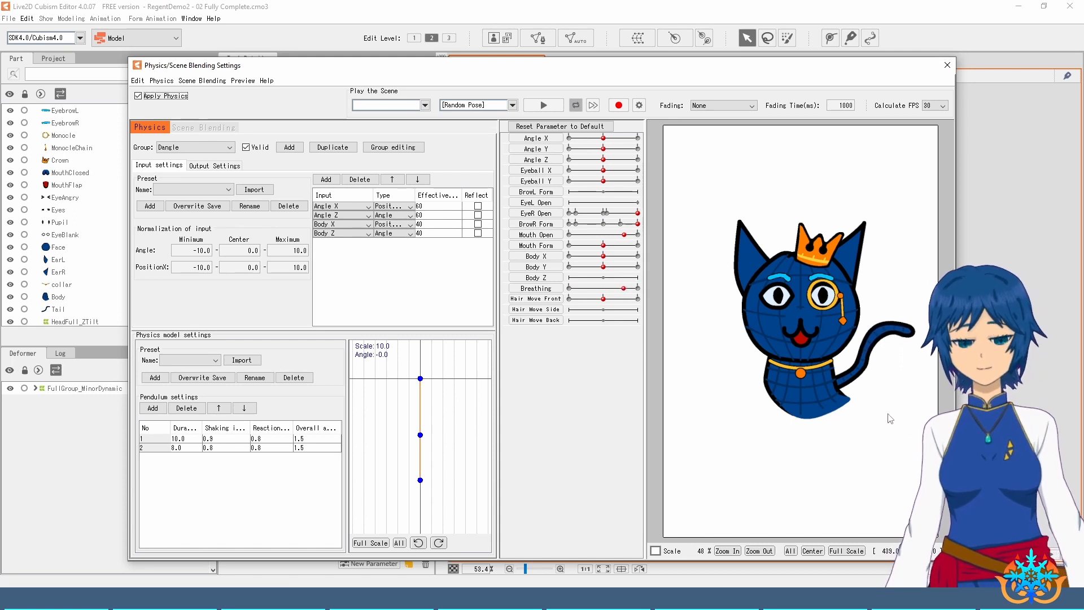
{"action": "left_click_drag", "start_coordinate": [864, 361], "coordinate": [748, 374]}
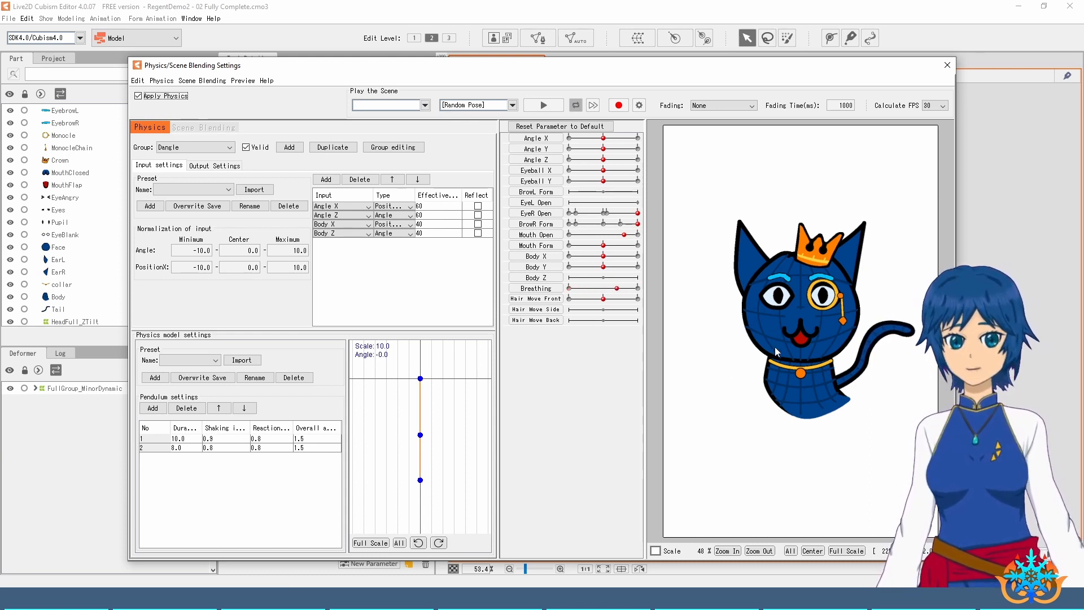
{"action": "left_click_drag", "start_coordinate": [774, 346], "coordinate": [684, 259]}
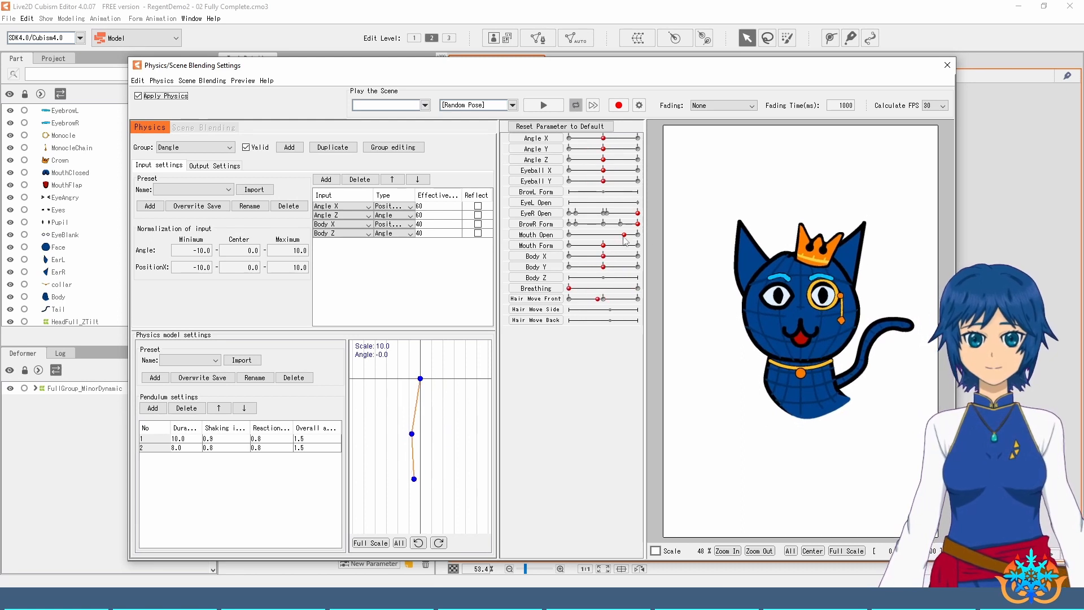
{"action": "mouse_move", "coordinate": [623, 235]}
{"action": "left_mouse_down"}
{"action": "mouse_move", "coordinate": [575, 224]}
{"action": "mouse_move", "coordinate": [569, 236]}
{"action": "left_mouse_up"}
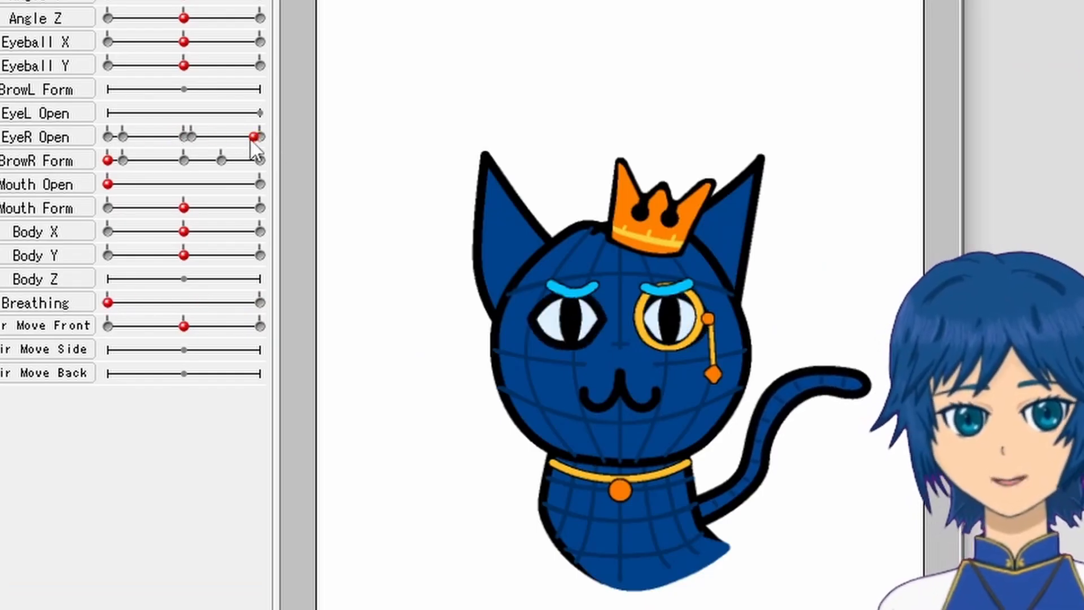
{"action": "left_click_drag", "start_coordinate": [638, 213], "coordinate": [559, 211]}
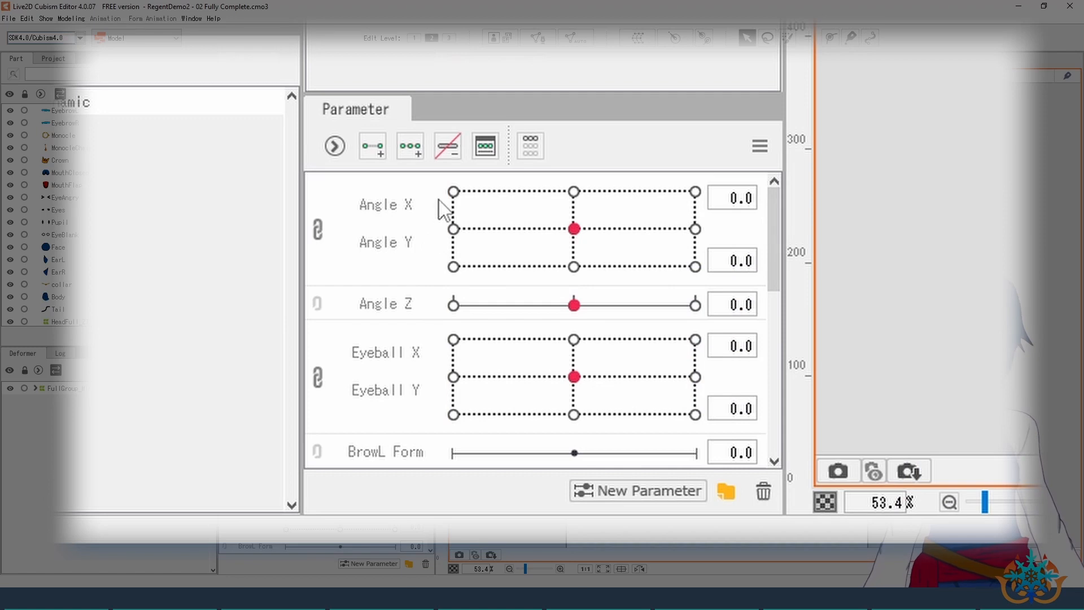
Step: Look through the model's parameter list down to Hair Move Back, and bring up the tute sketchpad.kra document in Krita
{"action": "scroll", "coordinate": [412, 303], "scroll_direction": "down", "scroll_amount": 8}
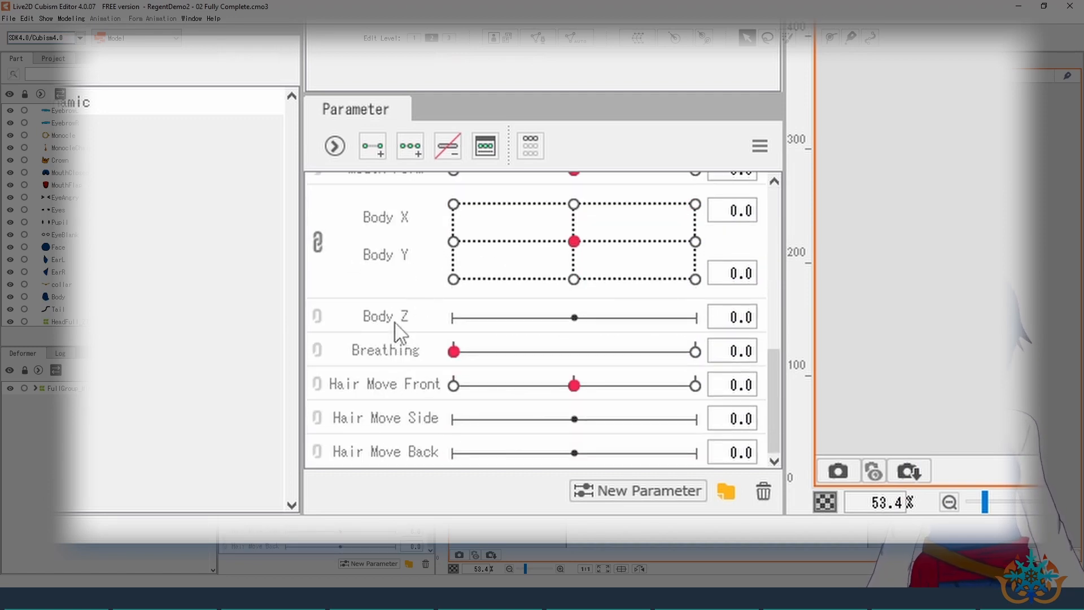
{"action": "scroll", "coordinate": [351, 337], "scroll_direction": "up", "scroll_amount": 8}
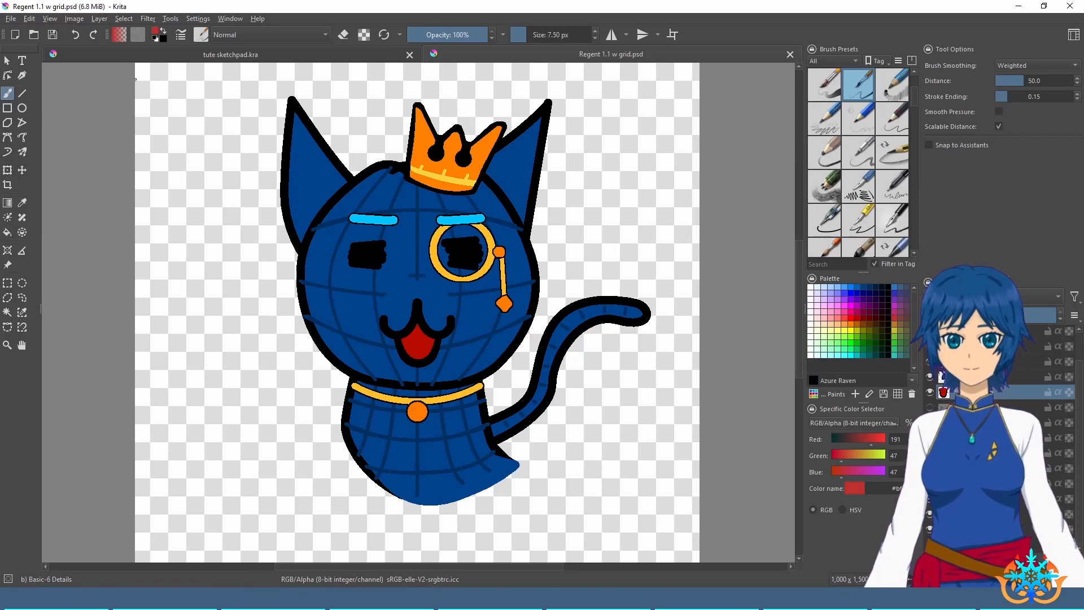
{"action": "left_click", "coordinate": [249, 56]}
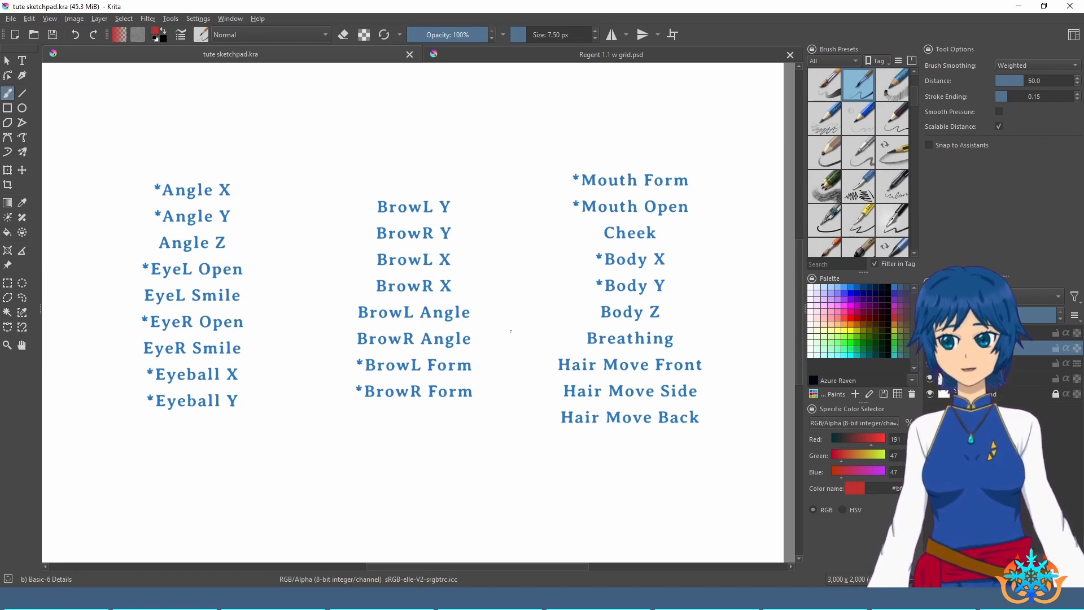
{"action": "key", "text": "alt+Tab"}
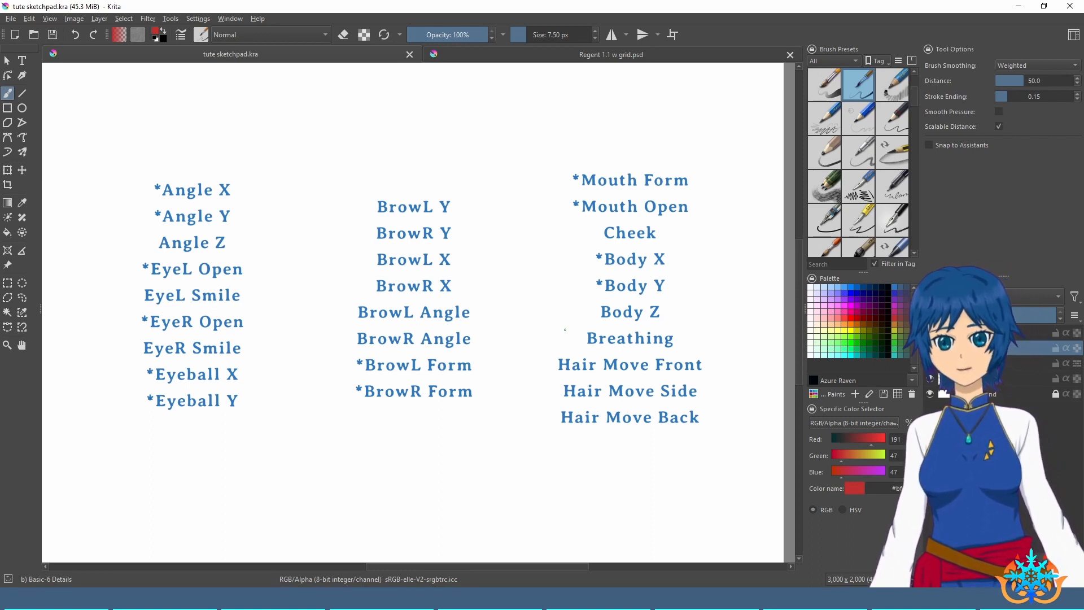
Step: Circle the starred parameters in red: Angle X/Y, EyeL/EyeR Open, Eyeball X/Y, BrowL/BrowR Form, Mouth Form/Open and Body X/Y
{"action": "mouse_move", "coordinate": [163, 164]}
{"action": "left_mouse_down"}
{"action": "mouse_move", "coordinate": [138, 169]}
{"action": "mouse_move", "coordinate": [169, 169]}
{"action": "left_mouse_up"}
{"action": "left_click_drag", "start_coordinate": [155, 279], "coordinate": [240, 268]}
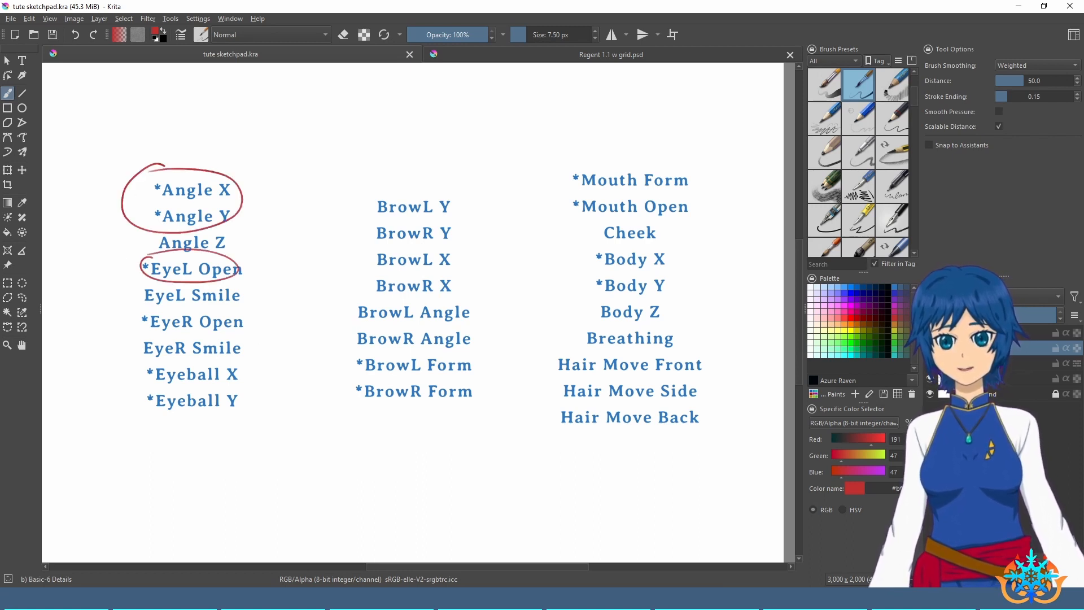
{"action": "mouse_move", "coordinate": [129, 313]}
{"action": "left_mouse_down"}
{"action": "mouse_move", "coordinate": [182, 305]}
{"action": "mouse_move", "coordinate": [170, 336]}
{"action": "left_mouse_up"}
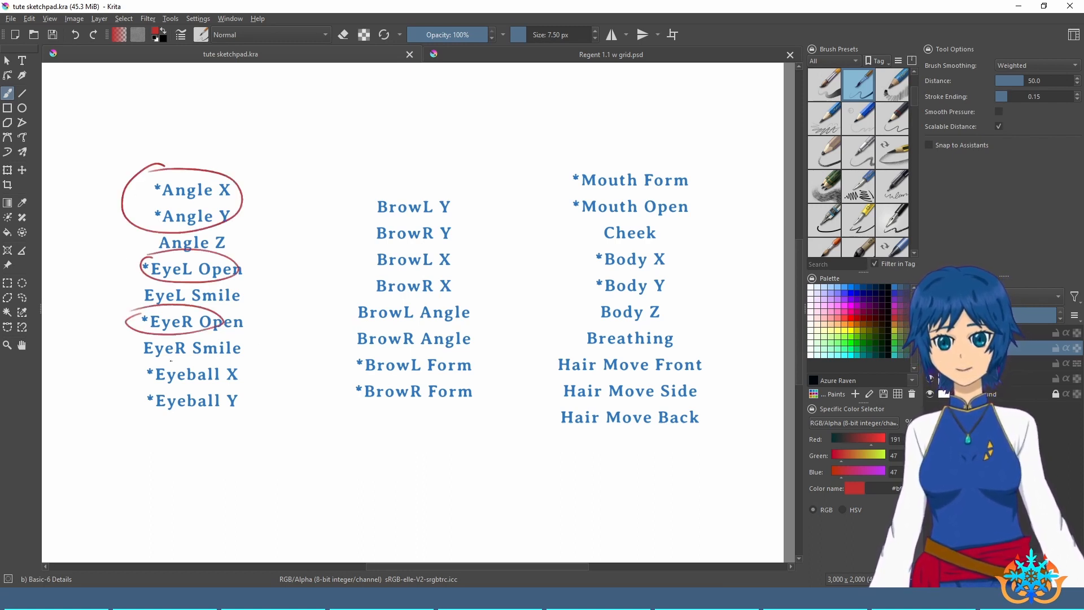
{"action": "left_click_drag", "start_coordinate": [228, 368], "coordinate": [152, 364]}
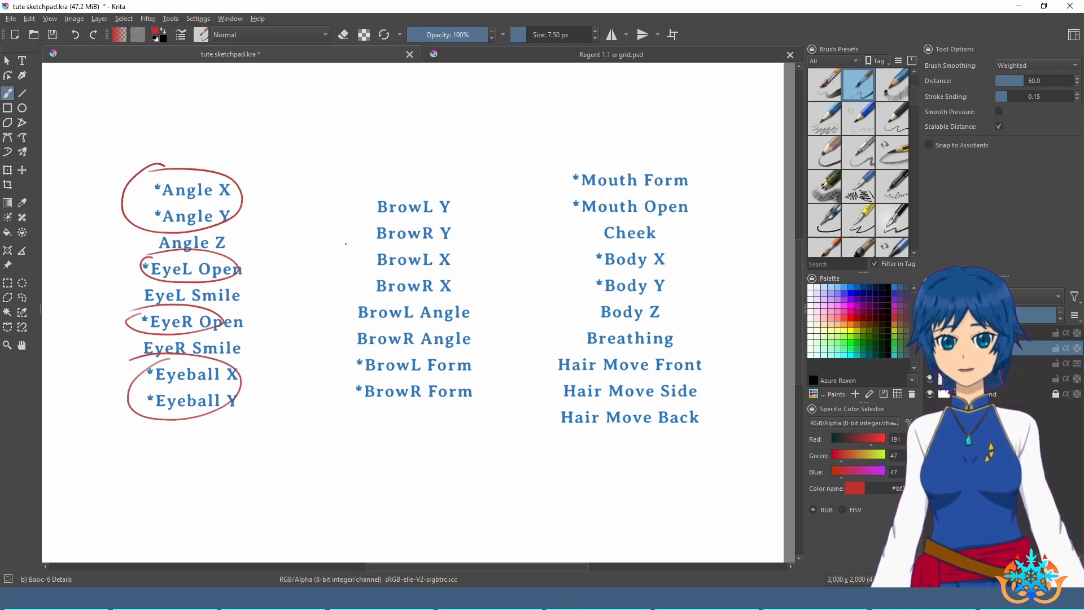
{"action": "mouse_move", "coordinate": [362, 349]}
{"action": "left_mouse_down"}
{"action": "mouse_move", "coordinate": [445, 406]}
{"action": "mouse_move", "coordinate": [321, 359]}
{"action": "left_mouse_up"}
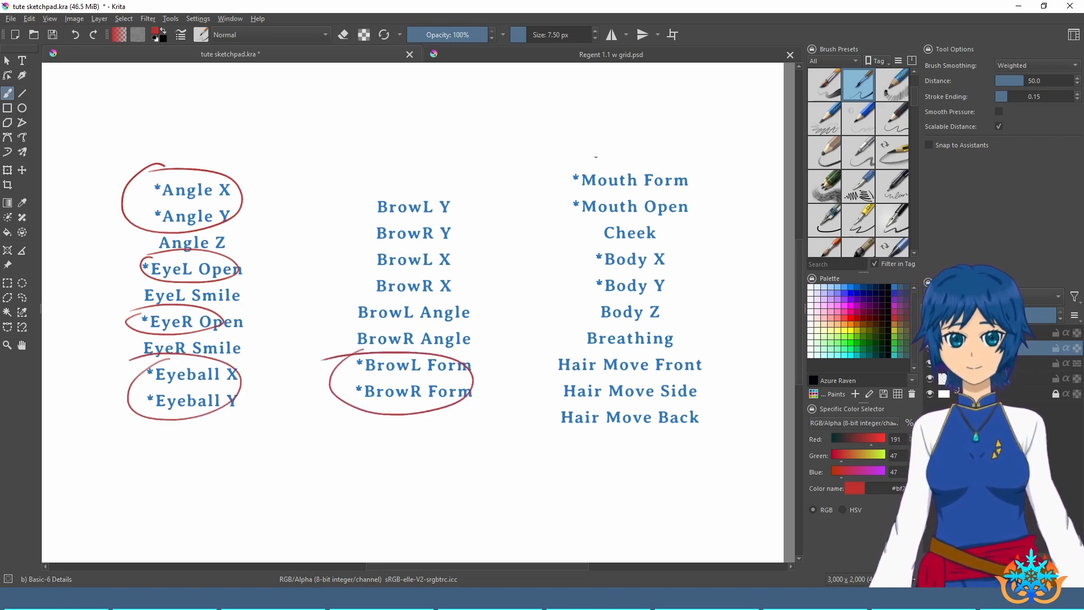
{"action": "left_click_drag", "start_coordinate": [592, 154], "coordinate": [599, 161]}
{"action": "mouse_move", "coordinate": [632, 257]}
{"action": "left_mouse_down"}
{"action": "mouse_move", "coordinate": [693, 283]}
{"action": "mouse_move", "coordinate": [601, 252]}
{"action": "left_mouse_up"}
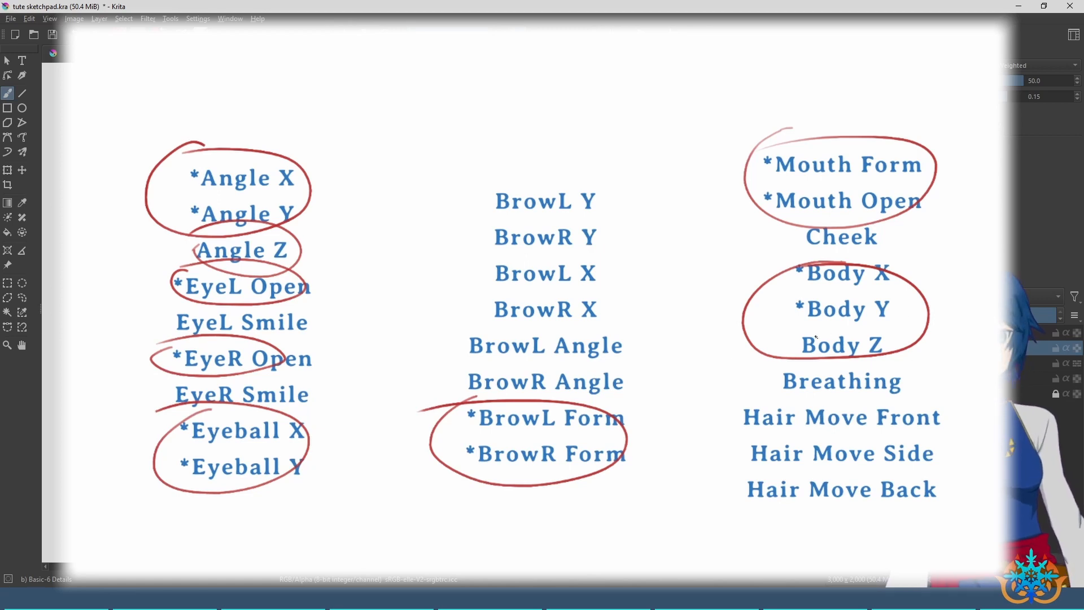
Step: Circle Body Z with a line to a question mark, and circle the group from Breathing to Hair Move Back
{"action": "mouse_move", "coordinate": [840, 331]}
{"action": "left_mouse_down"}
{"action": "mouse_move", "coordinate": [880, 333]}
{"action": "mouse_move", "coordinate": [793, 334]}
{"action": "left_mouse_up"}
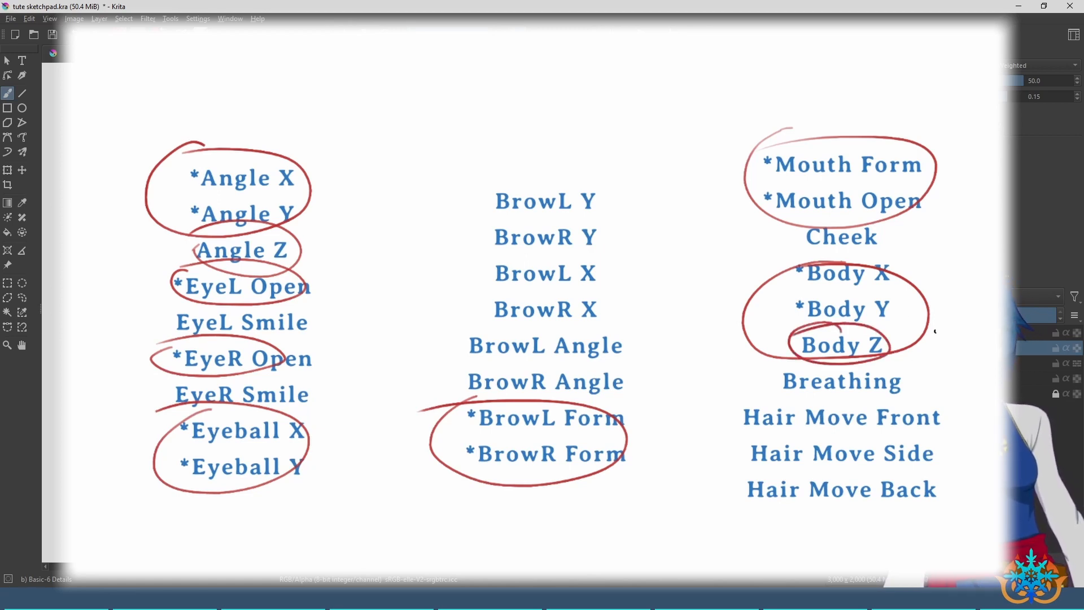
{"action": "mouse_move", "coordinate": [887, 346]}
{"action": "left_mouse_down"}
{"action": "mouse_move", "coordinate": [926, 343]}
{"action": "mouse_move", "coordinate": [945, 329]}
{"action": "mouse_move", "coordinate": [958, 350]}
{"action": "left_mouse_up"}
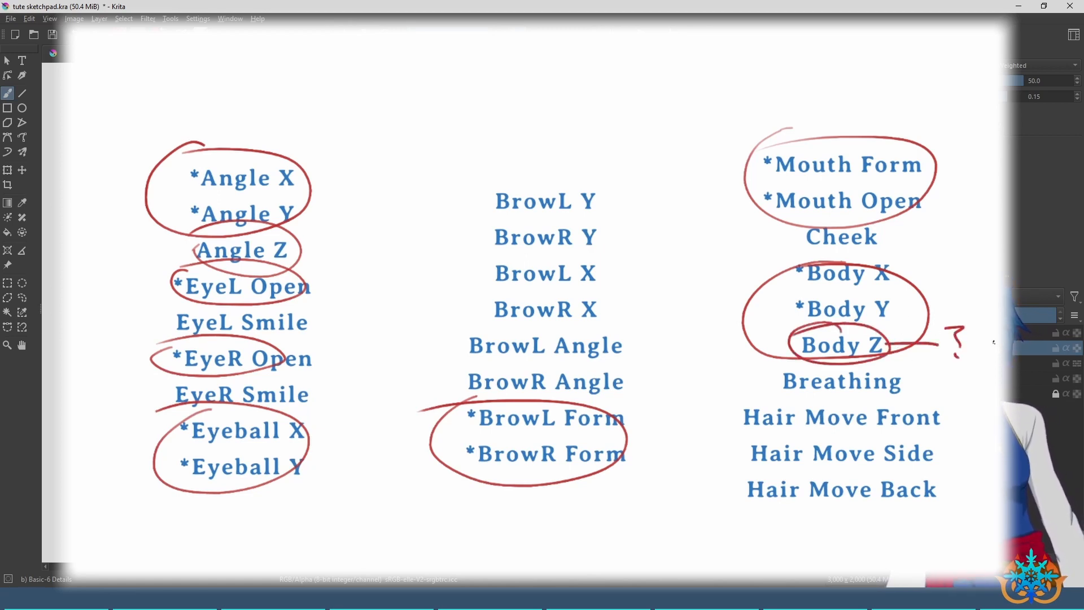
{"action": "left_click", "coordinate": [954, 354]}
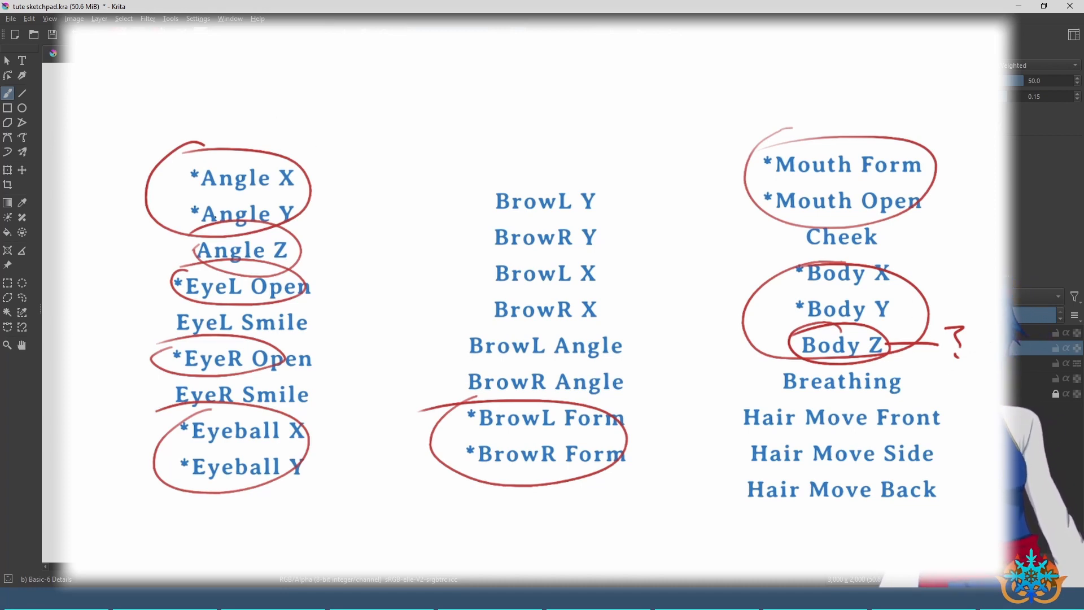
{"action": "mouse_move", "coordinate": [787, 356]}
{"action": "left_mouse_down"}
{"action": "mouse_move", "coordinate": [729, 507]}
{"action": "mouse_move", "coordinate": [932, 460]}
{"action": "left_mouse_up"}
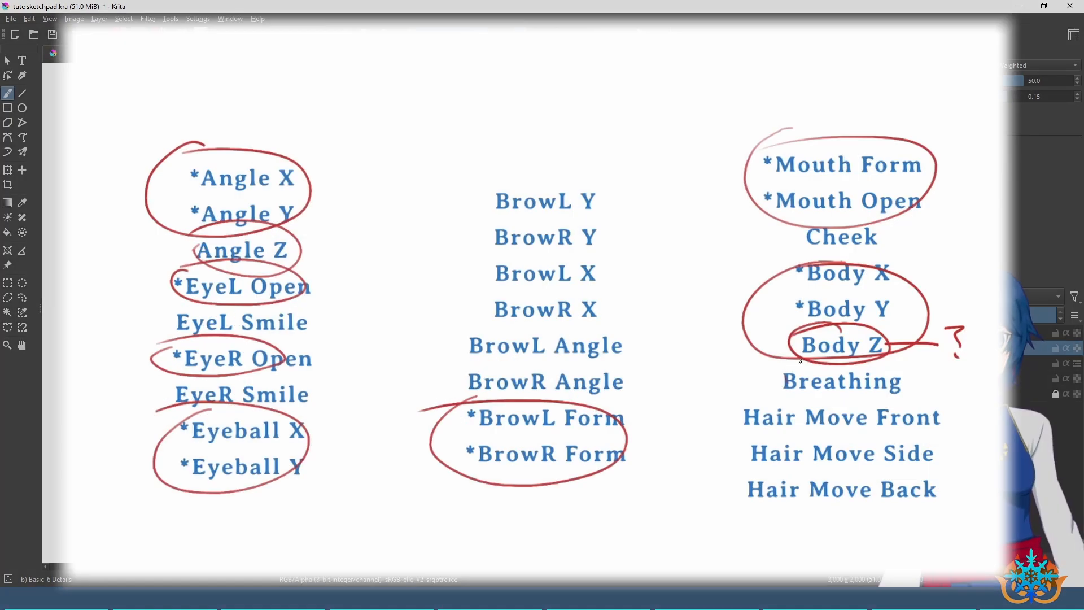
{"action": "mouse_move", "coordinate": [797, 361]}
{"action": "left_mouse_down"}
{"action": "mouse_move", "coordinate": [842, 521]}
{"action": "mouse_move", "coordinate": [758, 392]}
{"action": "left_mouse_up"}
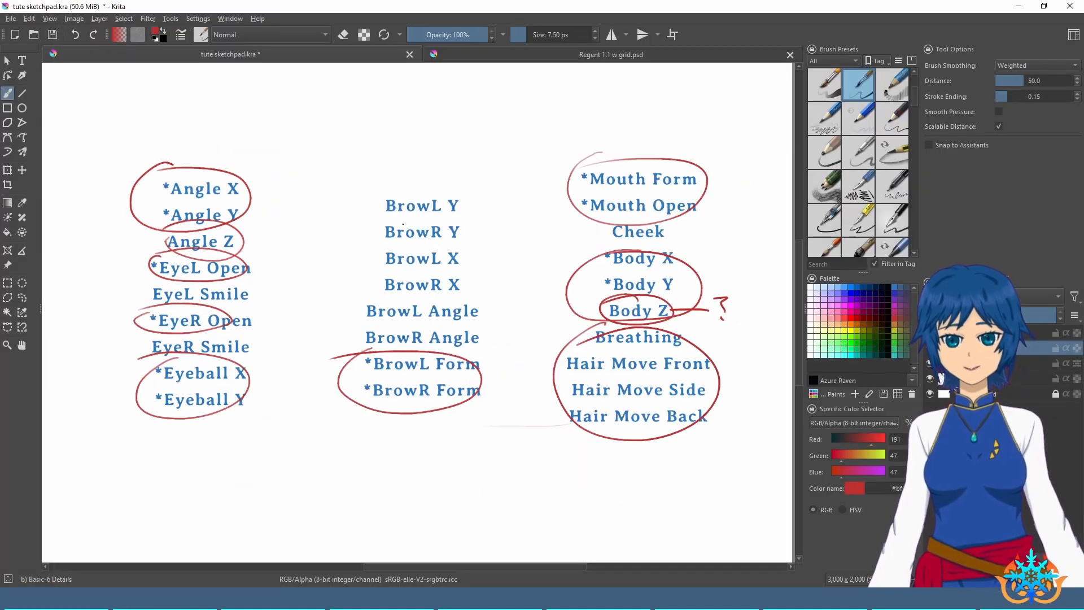
Step: Cross out the middle-column entries from BrowL Y to BrowR Angle and scribble over BrowL Form
{"action": "left_click_drag", "start_coordinate": [382, 185], "coordinate": [468, 340]}
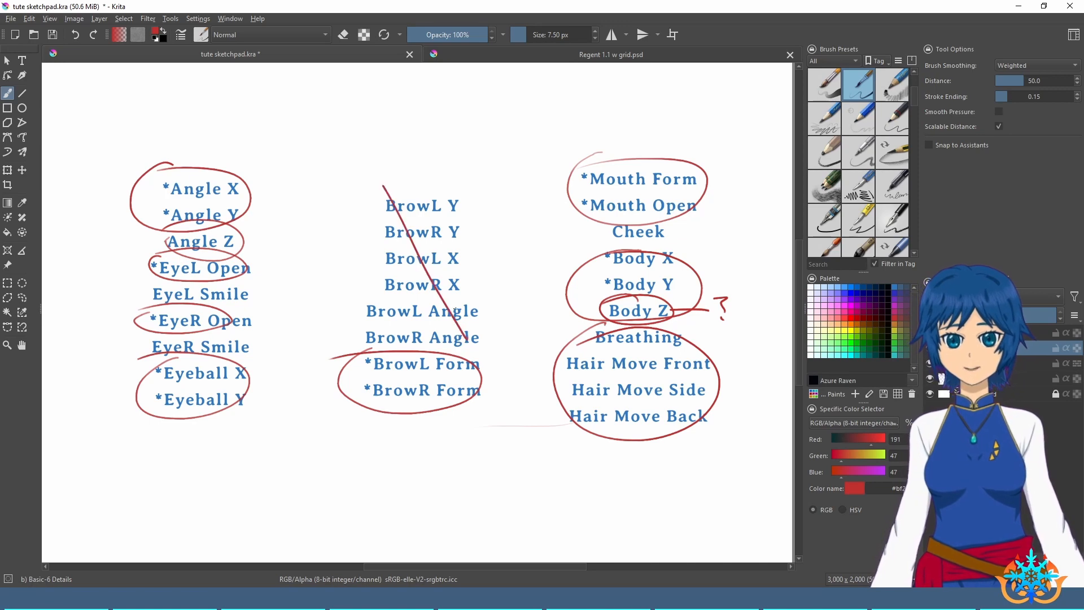
{"action": "left_click_drag", "start_coordinate": [477, 183], "coordinate": [370, 343]}
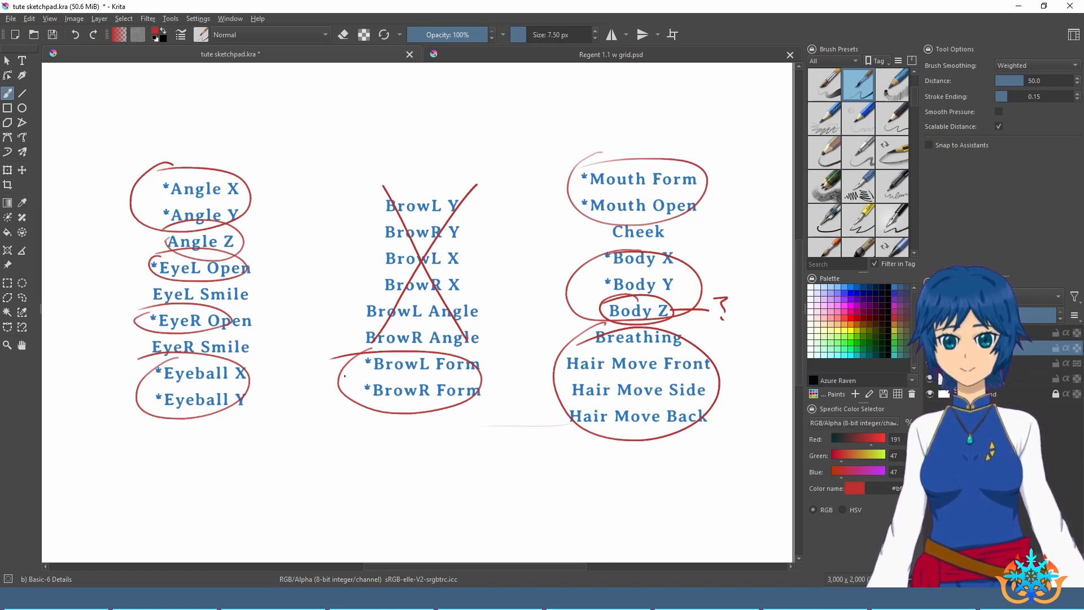
{"action": "left_click_drag", "start_coordinate": [366, 367], "coordinate": [463, 355]}
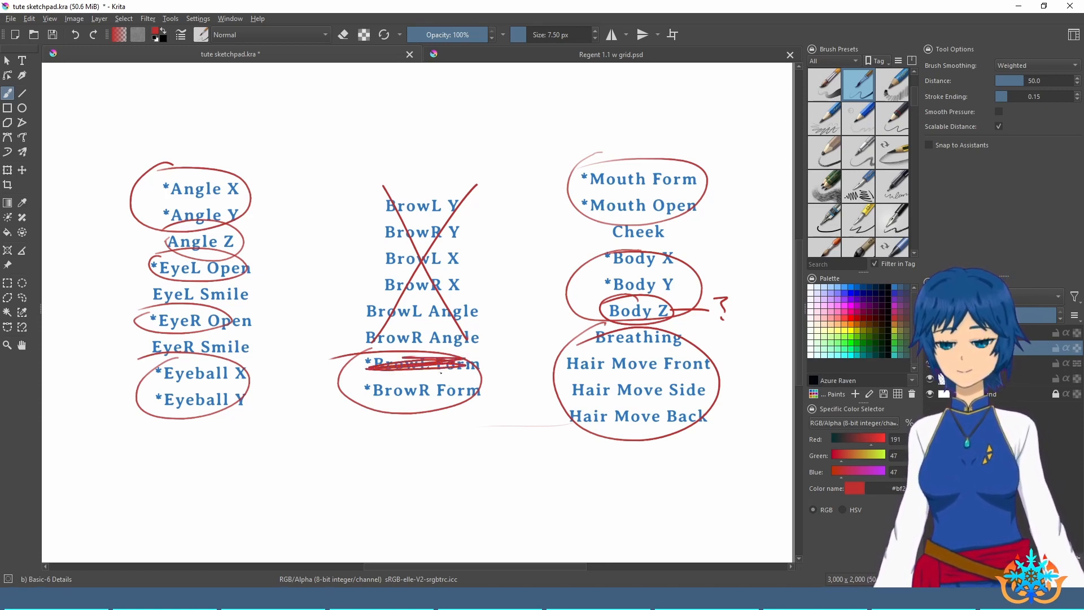
Step: Undo the scribble over BrowL Form and clear all red annotations from the parameter list
{"action": "key", "text": "ctrl"}
{"action": "key", "text": "ctrl+z"}
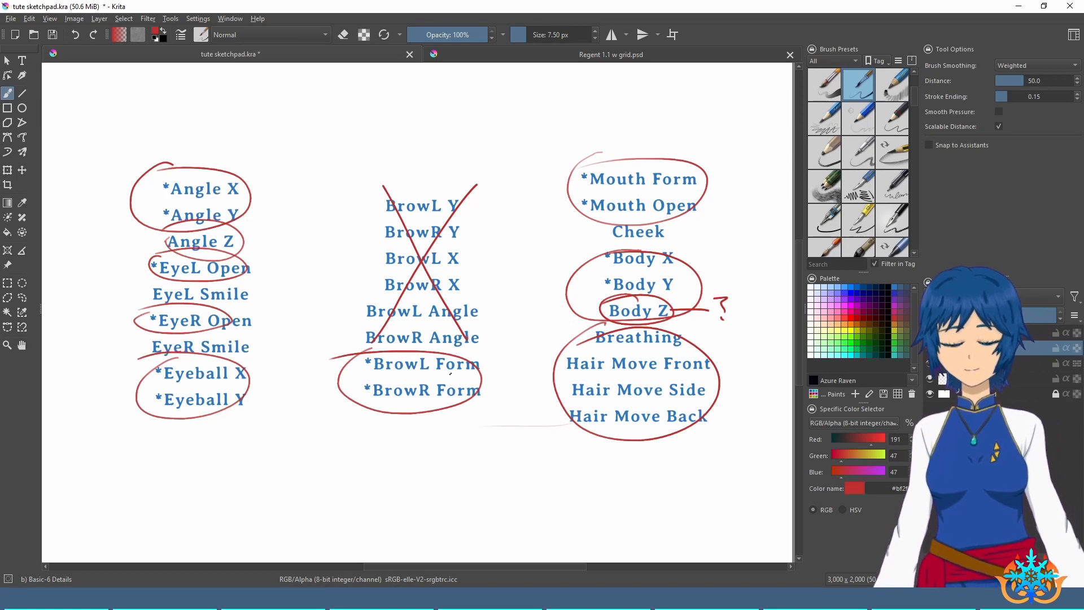
{"action": "key", "text": "Delete"}
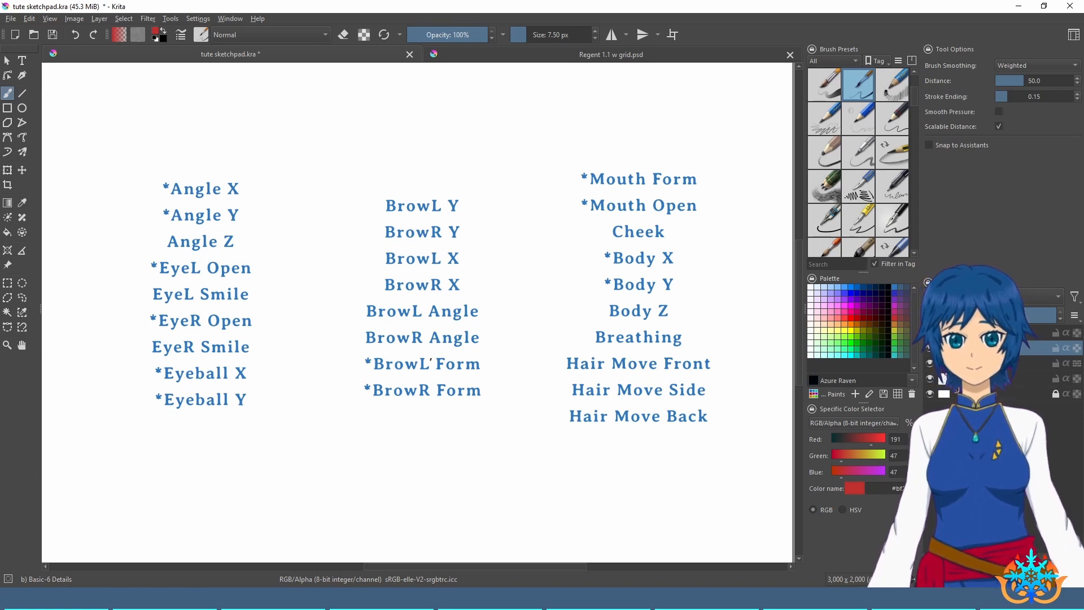
Step: Circle the BrowL/BrowR Form pair, Mouth Form, Angle X/Y, EyeL Open, EyeR Open and Eyeball X/Y in red
{"action": "mouse_move", "coordinate": [434, 350]}
{"action": "left_mouse_down"}
{"action": "mouse_move", "coordinate": [357, 364]}
{"action": "mouse_move", "coordinate": [458, 410]}
{"action": "mouse_move", "coordinate": [350, 347]}
{"action": "left_mouse_up"}
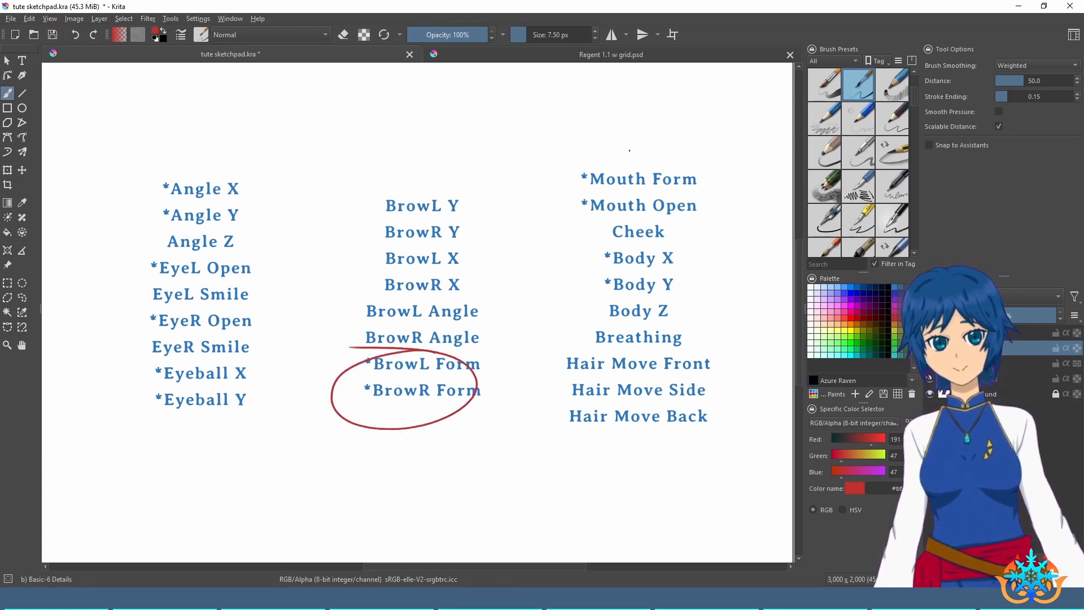
{"action": "left_click_drag", "start_coordinate": [629, 150], "coordinate": [598, 166]}
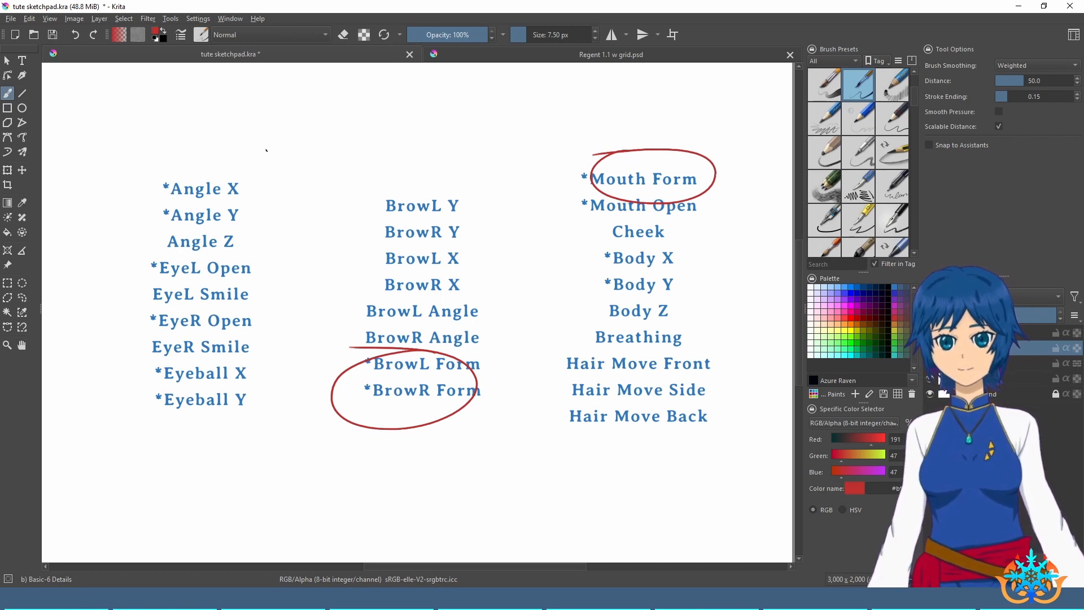
{"action": "mouse_move", "coordinate": [212, 165]}
{"action": "left_mouse_down"}
{"action": "mouse_move", "coordinate": [169, 220]}
{"action": "mouse_move", "coordinate": [189, 161]}
{"action": "left_mouse_up"}
{"action": "left_click_drag", "start_coordinate": [201, 254], "coordinate": [220, 266]}
{"action": "mouse_move", "coordinate": [181, 323]}
{"action": "left_mouse_down"}
{"action": "mouse_move", "coordinate": [200, 341]}
{"action": "mouse_move", "coordinate": [182, 310]}
{"action": "left_mouse_up"}
{"action": "left_click_drag", "start_coordinate": [229, 368], "coordinate": [244, 389]}
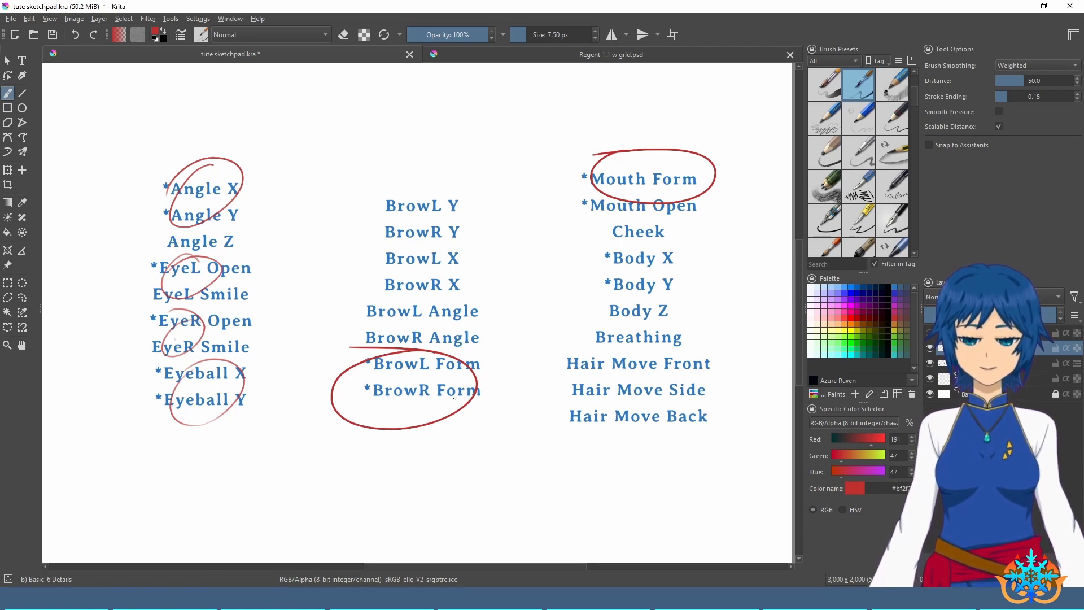
Step: Add small red marks beside EyeL Open, Angle X, Angle Y and BrowR Form in the parameter list
{"action": "mouse_move", "coordinate": [218, 245]}
{"action": "left_mouse_down"}
{"action": "mouse_move", "coordinate": [247, 261]}
{"action": "mouse_move", "coordinate": [225, 254]}
{"action": "left_mouse_up"}
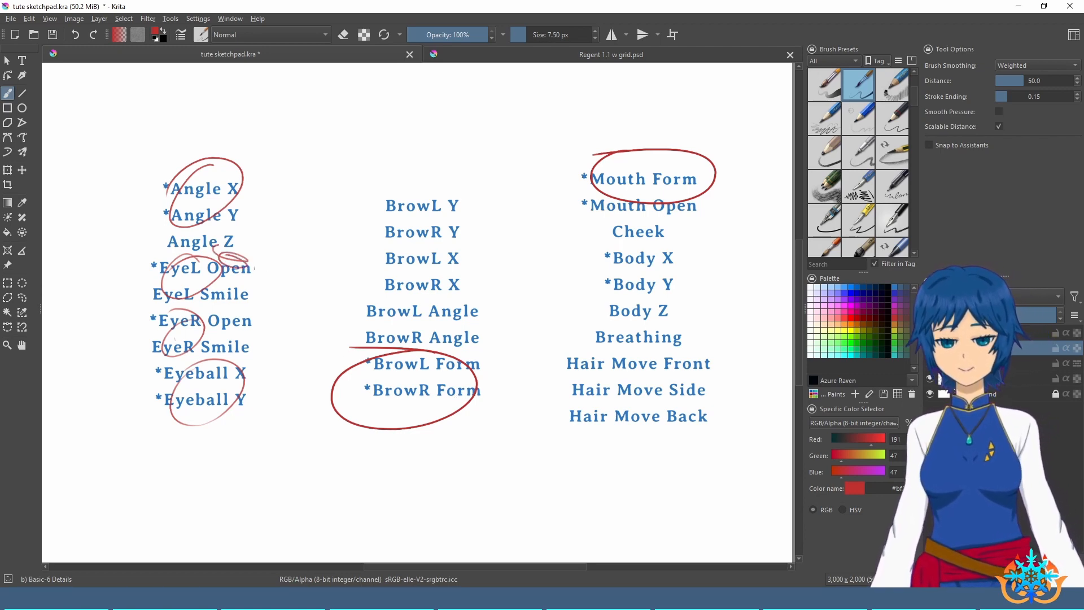
{"action": "left_click_drag", "start_coordinate": [213, 128], "coordinate": [221, 129]}
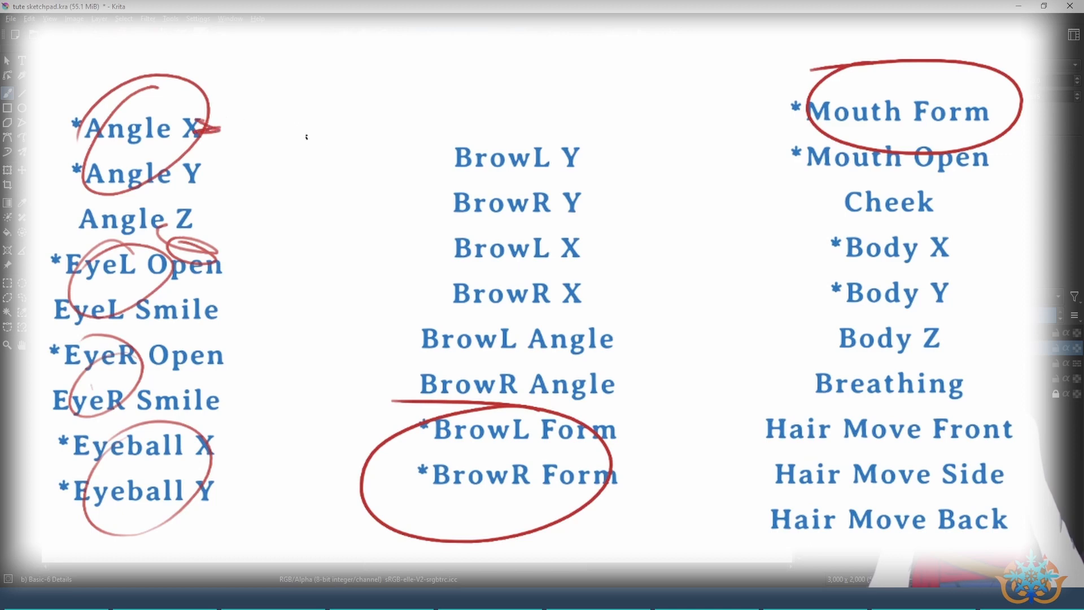
{"action": "left_click_drag", "start_coordinate": [250, 179], "coordinate": [295, 181]}
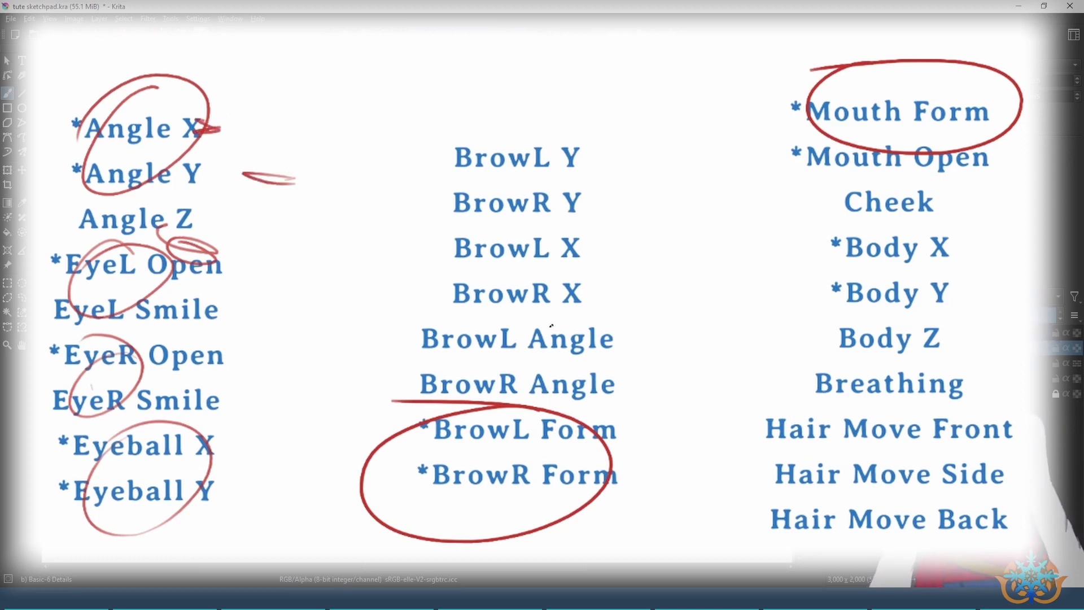
{"action": "mouse_move", "coordinate": [644, 484]}
{"action": "left_mouse_down"}
{"action": "mouse_move", "coordinate": [647, 509]}
{"action": "mouse_move", "coordinate": [628, 471]}
{"action": "left_mouse_up"}
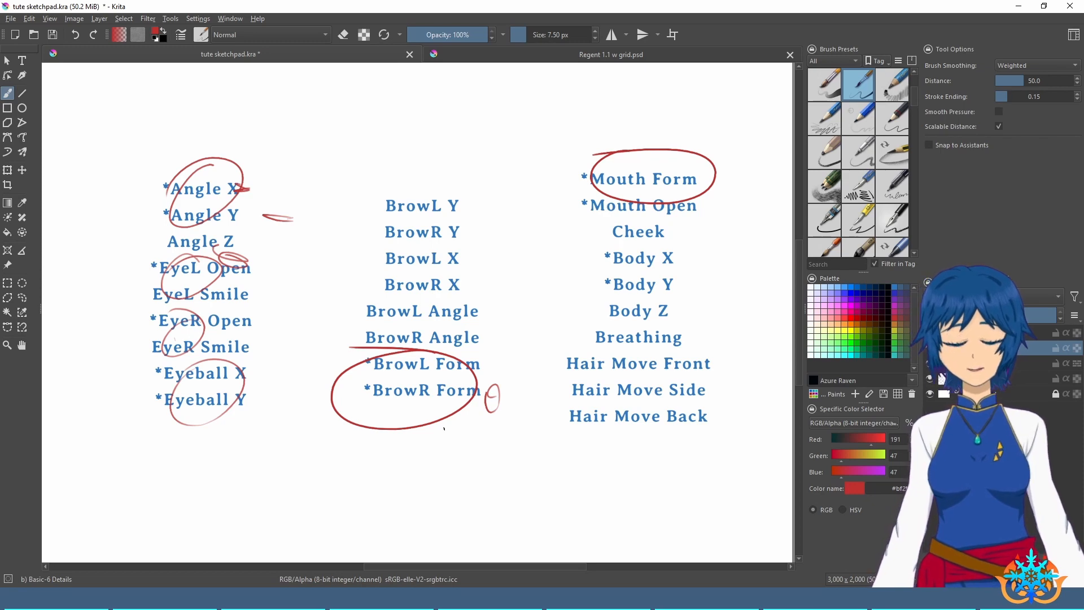
Step: Switch to Live2D Cubism Editor, expand the deformer hierarchy down to EyebrowGroup_AngleCorrect, and select EyebrowR on the cat's face
{"action": "key", "text": "alt+Tab"}
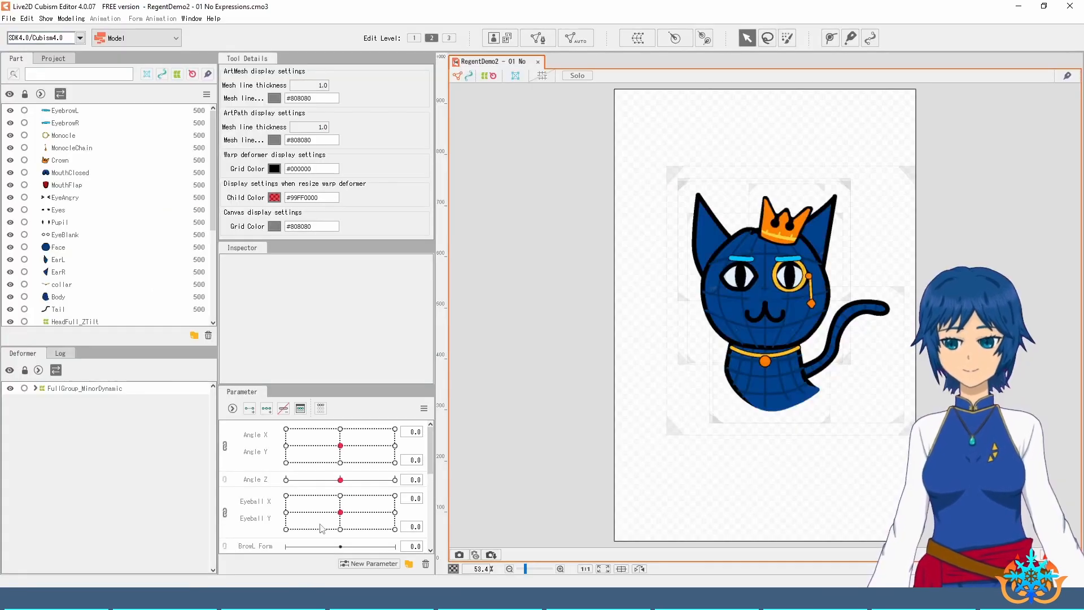
{"action": "left_click", "coordinate": [34, 388]}
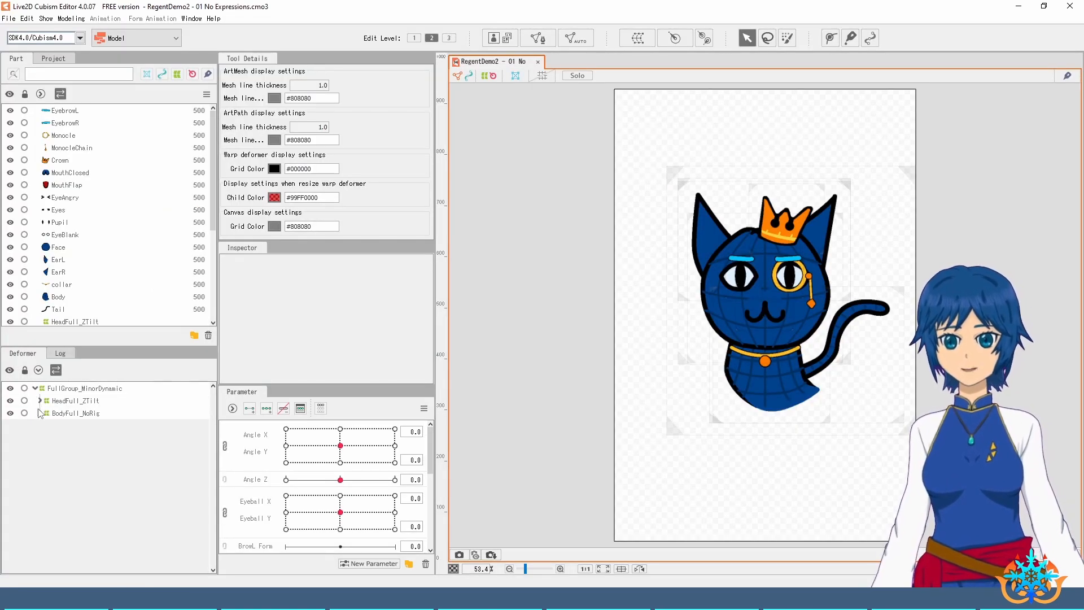
{"action": "left_click", "coordinate": [787, 260]}
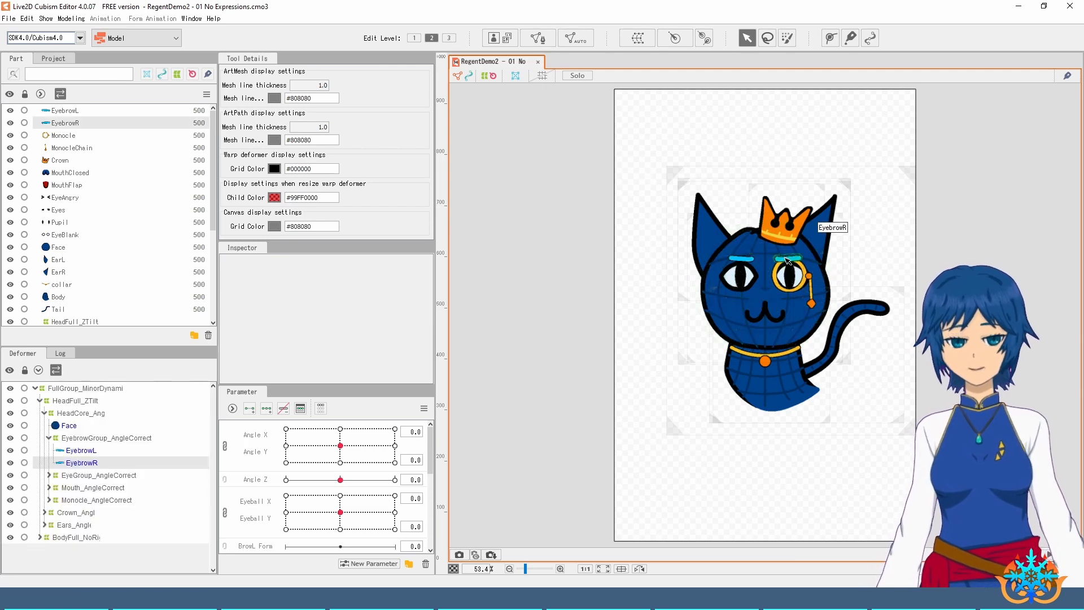
{"action": "scroll", "coordinate": [841, 281], "scroll_direction": "up", "scroll_amount": 5}
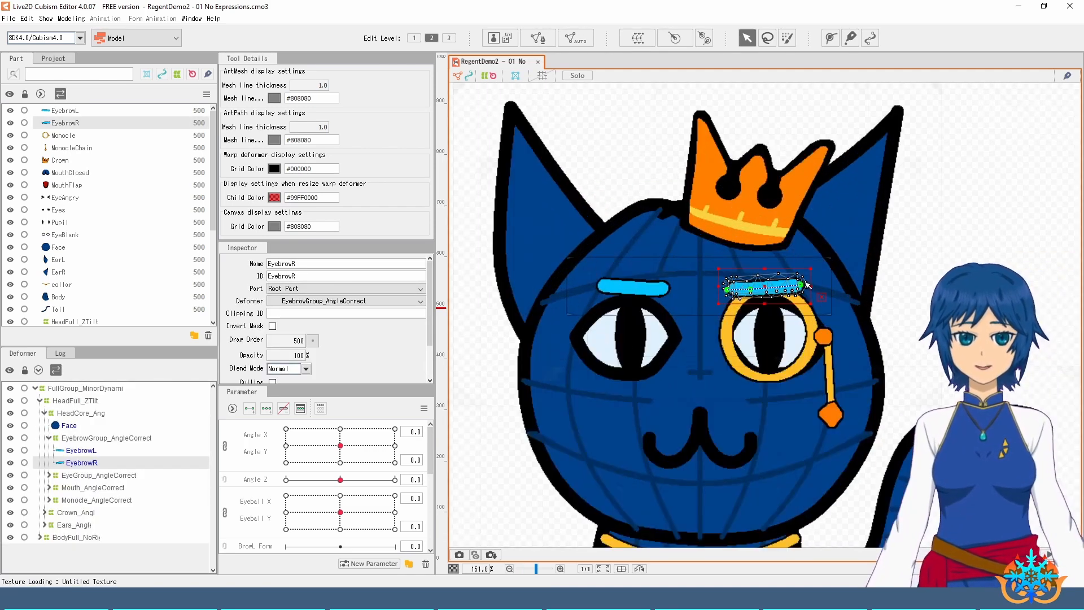
{"action": "left_click_drag", "start_coordinate": [925, 264], "coordinate": [931, 297]}
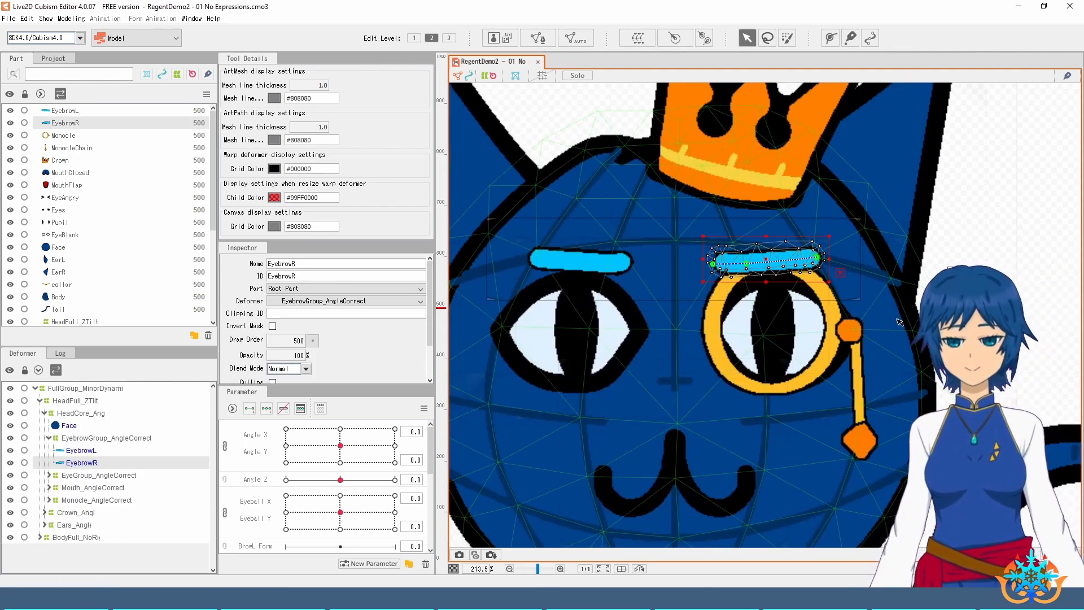
Step: Add three keys to the BrowR Form parameter for the EyebrowR mesh
{"action": "scroll", "coordinate": [266, 483], "scroll_direction": "down", "scroll_amount": 3}
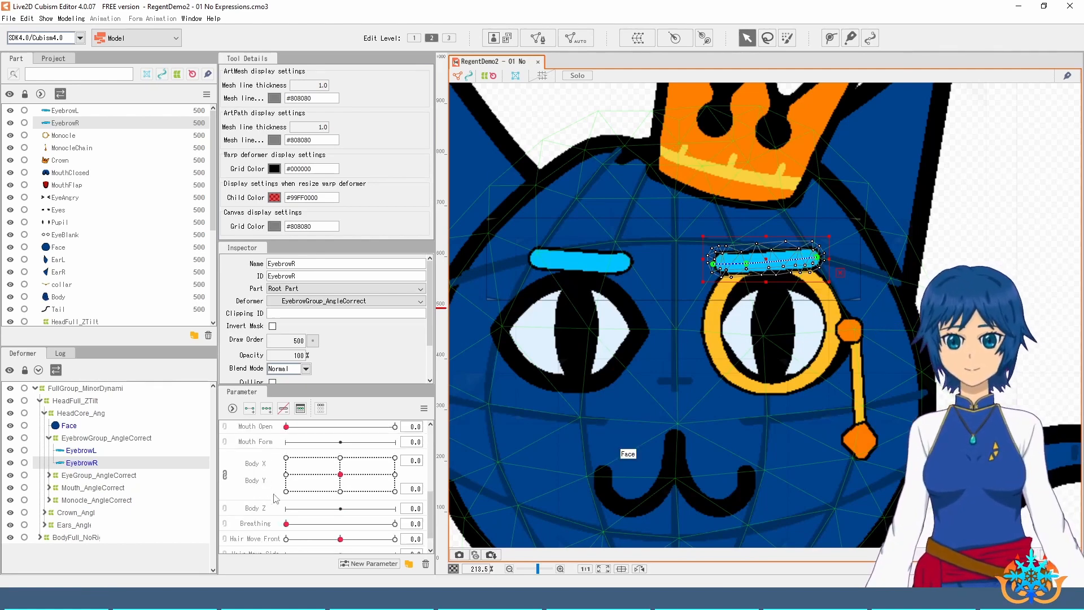
{"action": "scroll", "coordinate": [275, 500], "scroll_direction": "down", "scroll_amount": 1}
{"action": "scroll", "coordinate": [273, 504], "scroll_direction": "up", "scroll_amount": 5}
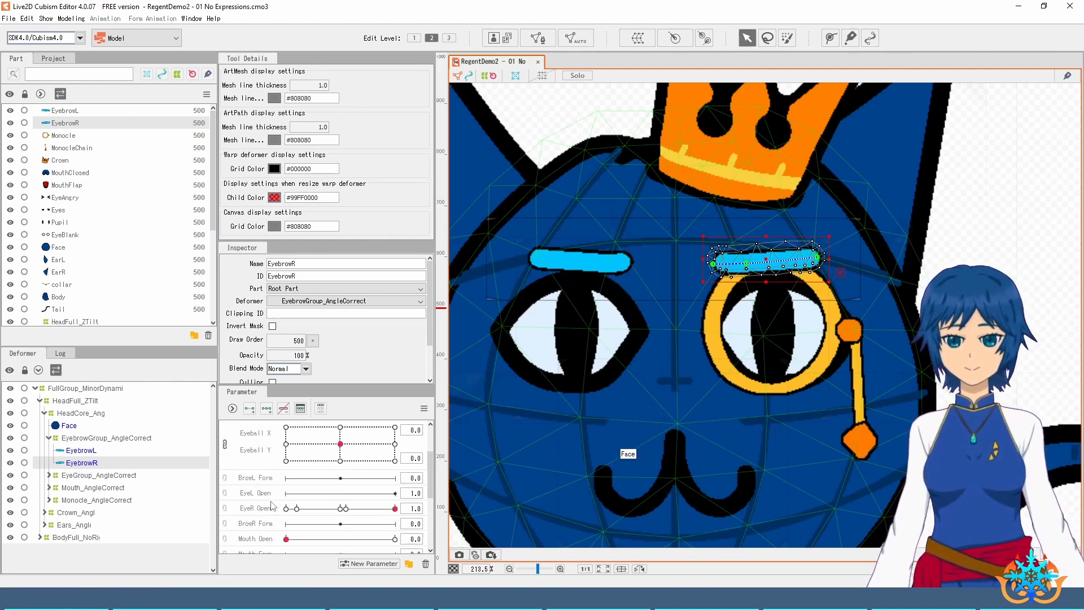
{"action": "left_click", "coordinate": [262, 526]}
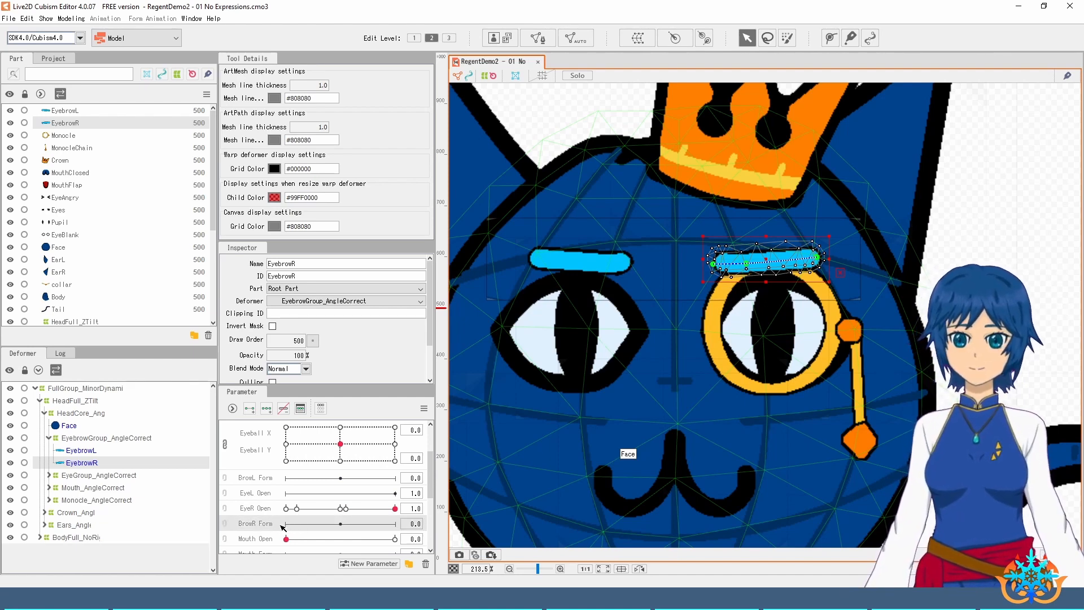
{"action": "scroll", "coordinate": [270, 525], "scroll_direction": "down", "scroll_amount": 2}
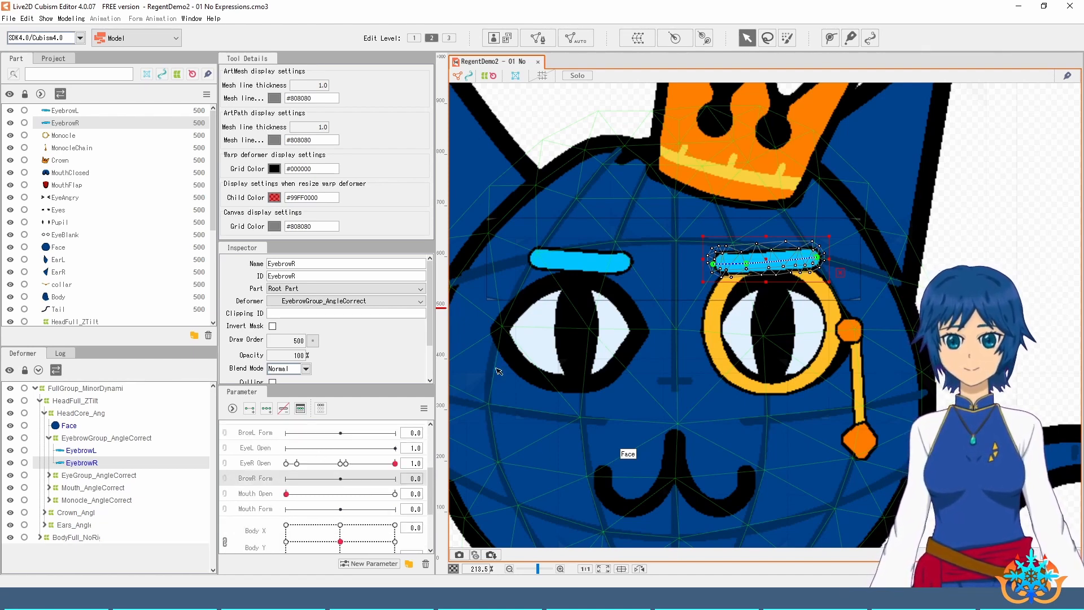
{"action": "left_click", "coordinate": [579, 260]}
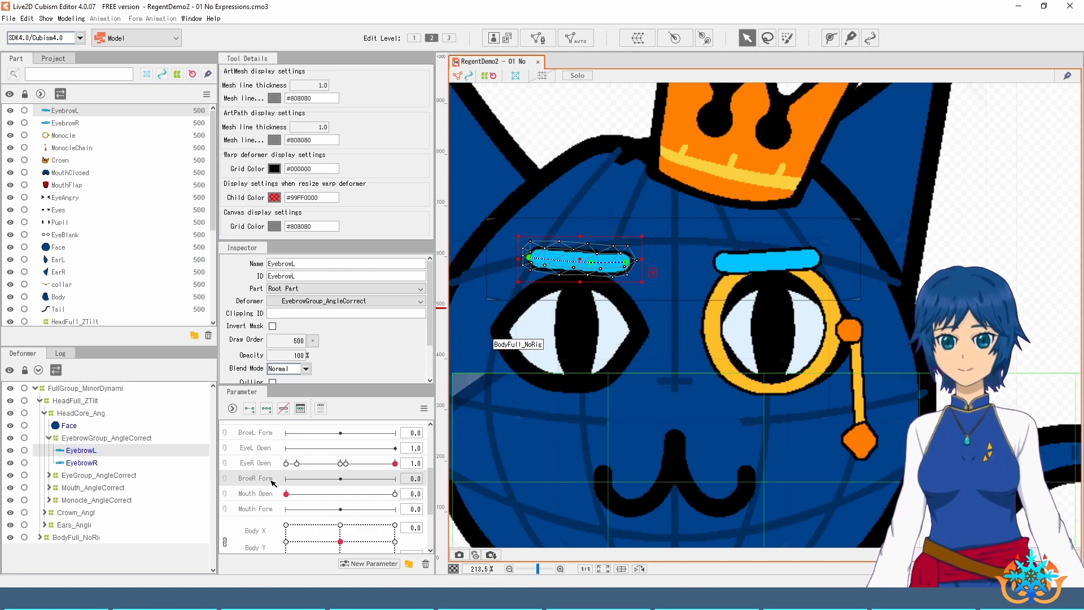
{"action": "left_click", "coordinate": [766, 260]}
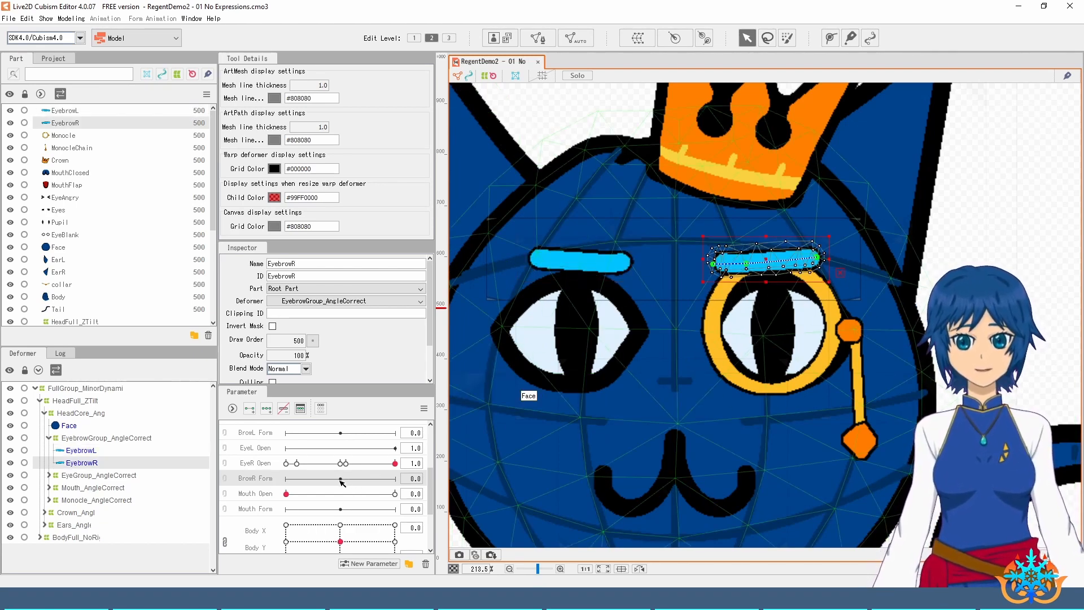
{"action": "left_click_drag", "start_coordinate": [340, 479], "coordinate": [395, 479]}
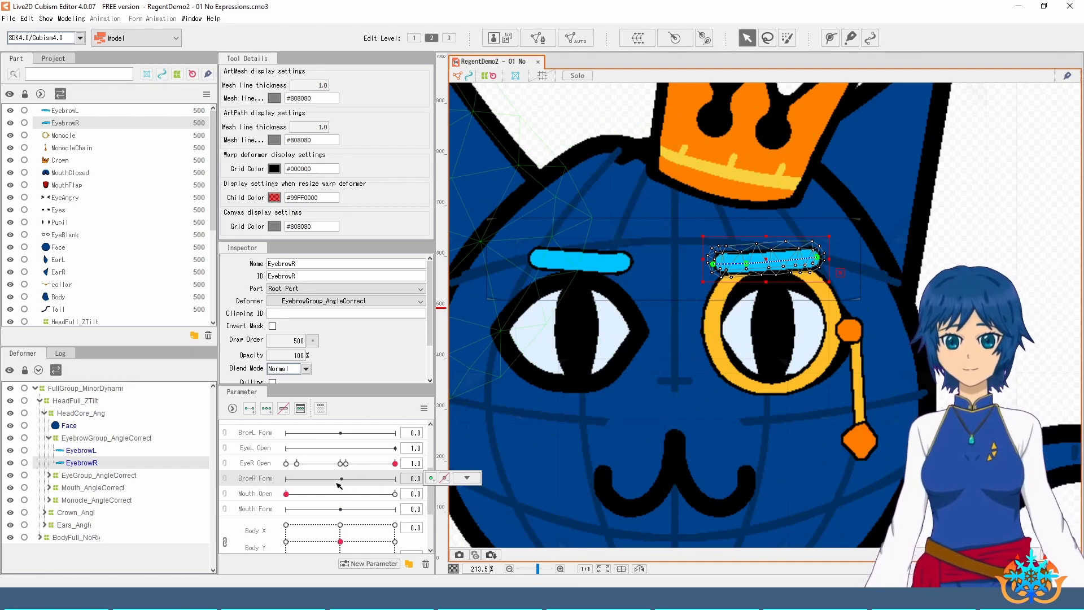
{"action": "left_click", "coordinate": [267, 414]}
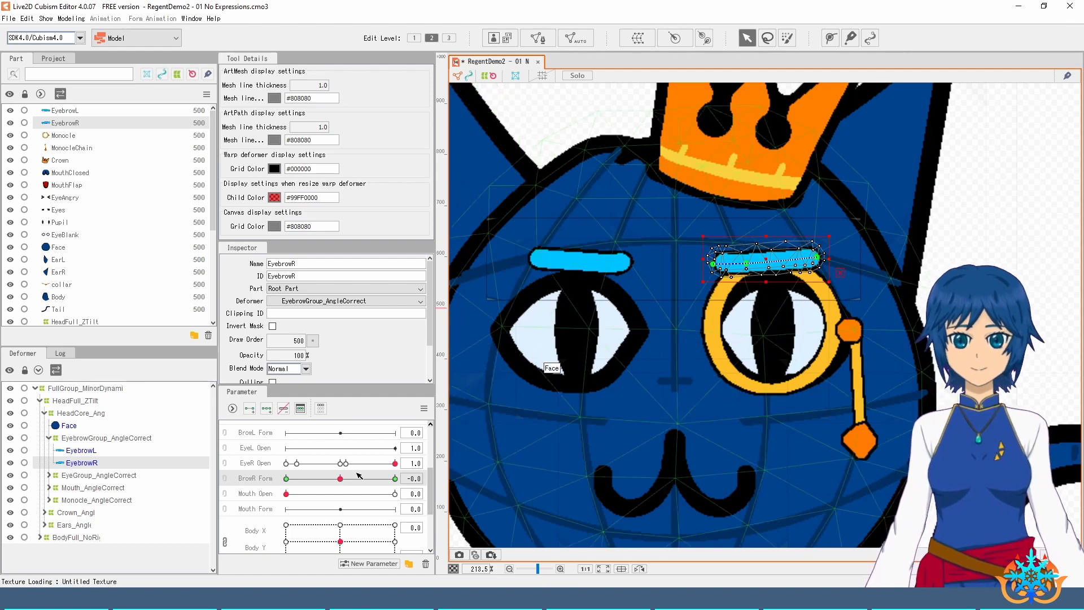
Step: At BrowR Form 1.0, arch EyebrowR upward with its deform path, then add three keys to EyebrowL and arch it the same way
{"action": "left_click_drag", "start_coordinate": [340, 478], "coordinate": [395, 478]}
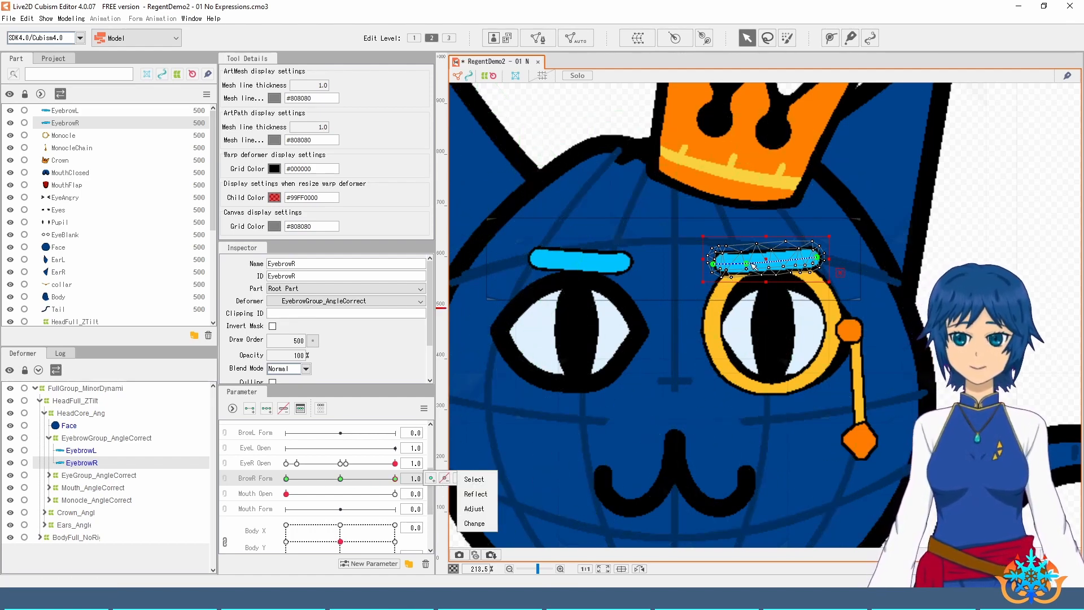
{"action": "left_click_drag", "start_coordinate": [749, 264], "coordinate": [754, 237]}
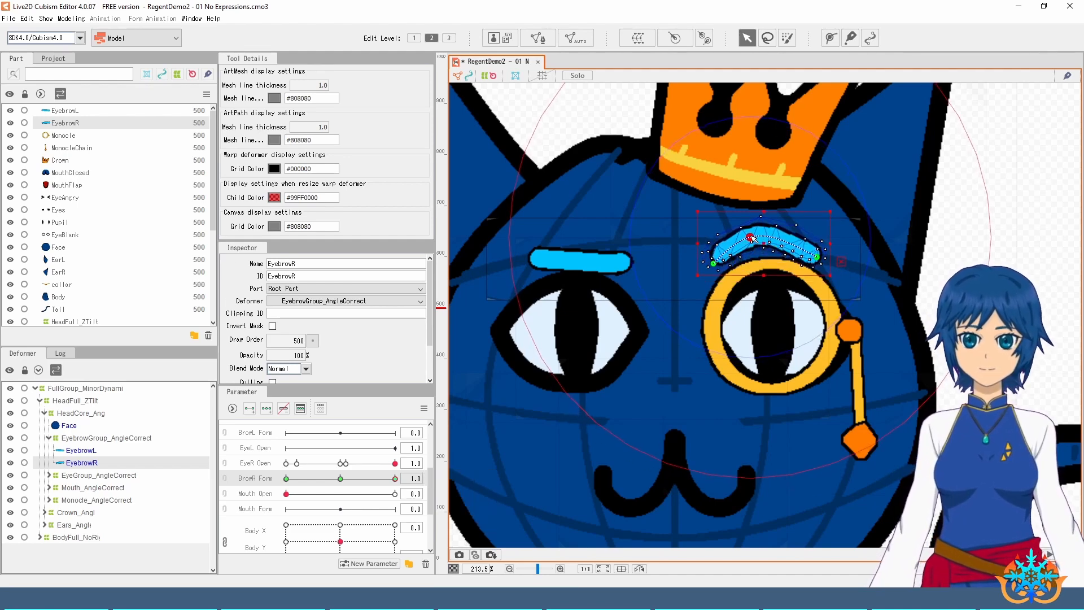
{"action": "left_click", "coordinate": [86, 450]}
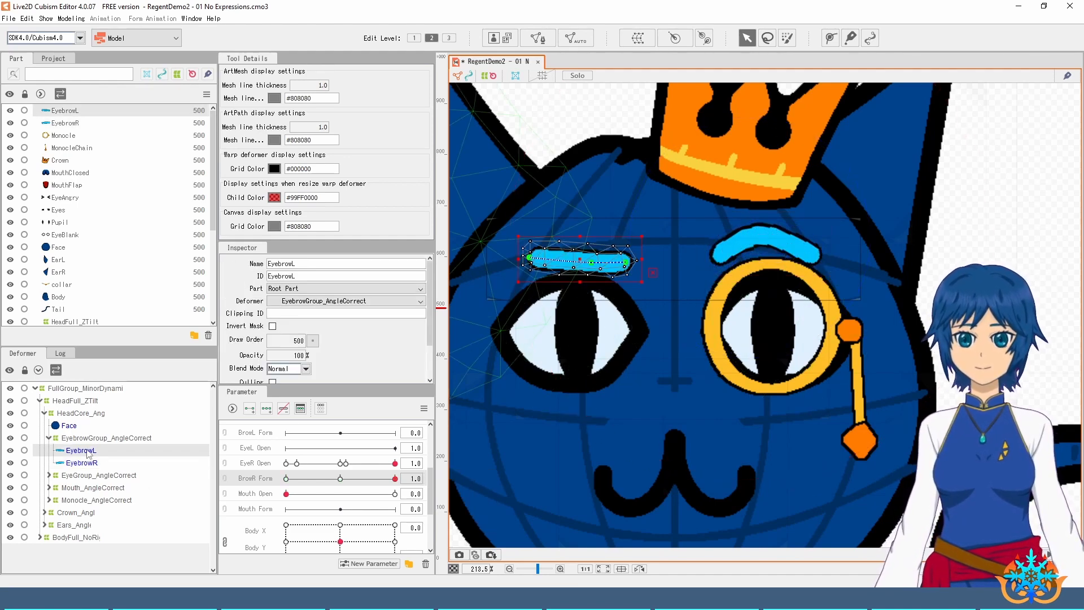
{"action": "left_click", "coordinate": [267, 409]}
{"action": "left_click_drag", "start_coordinate": [591, 268], "coordinate": [597, 235]}
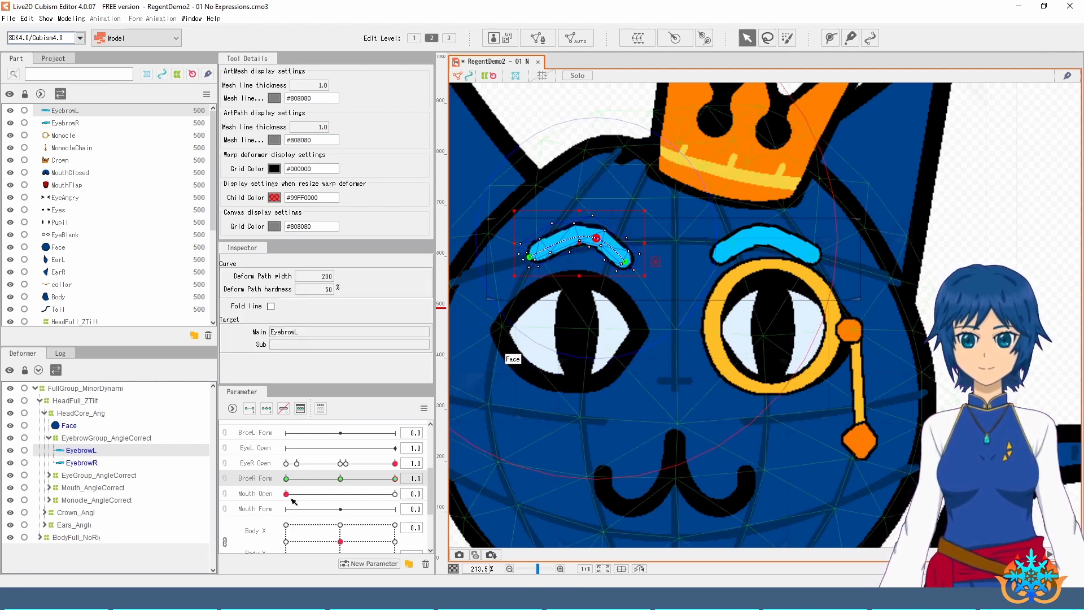
Step: At BrowR Form -1.0, bend the middle of EyebrowL and EyebrowR downward into sagging curves
{"action": "left_click", "coordinate": [286, 478]}
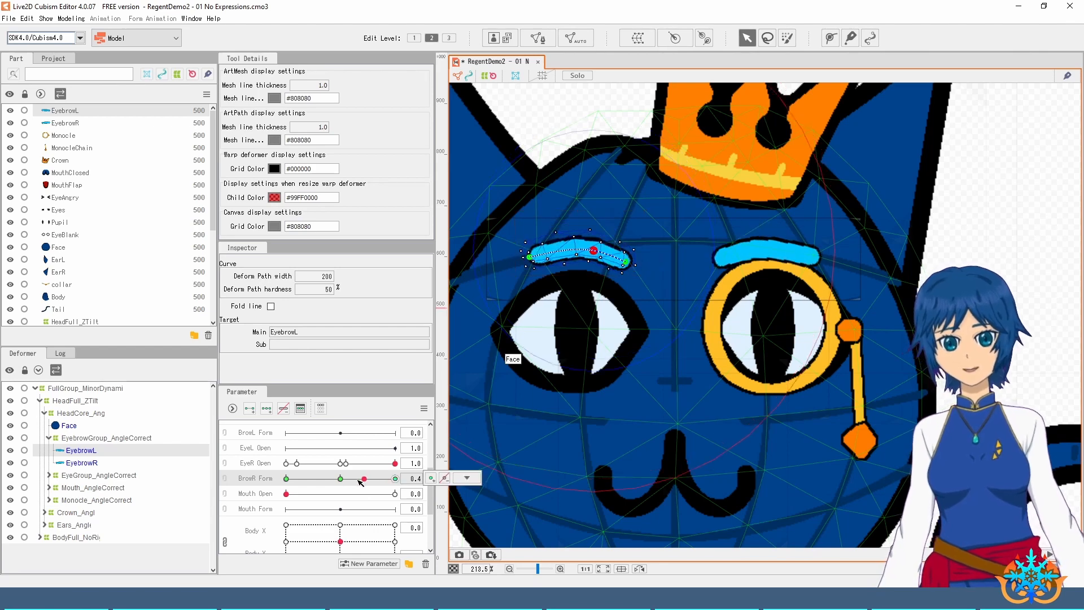
{"action": "left_click_drag", "start_coordinate": [593, 263], "coordinate": [599, 284]}
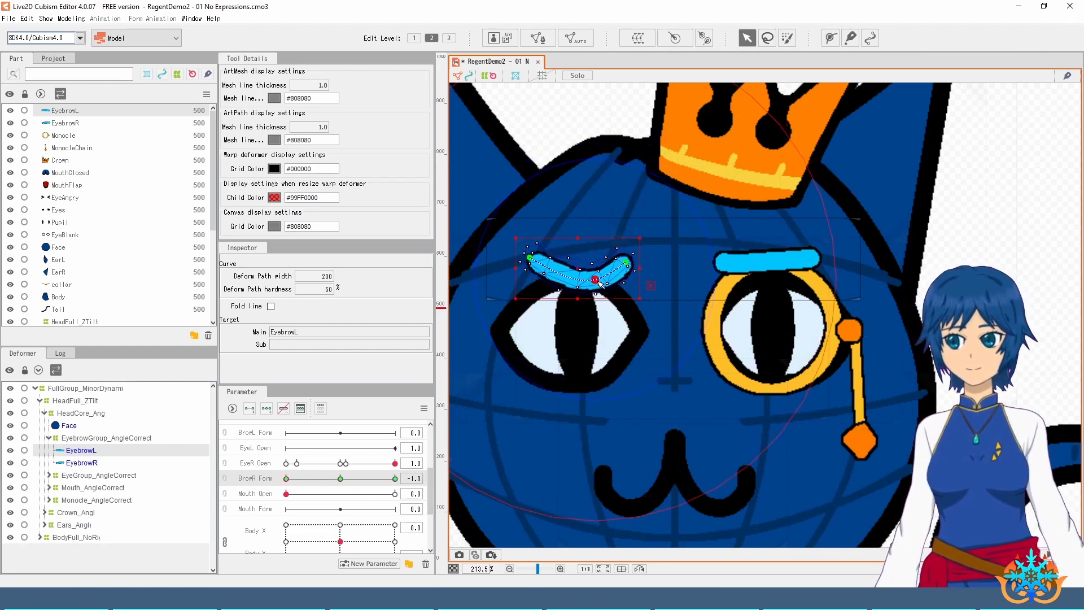
{"action": "left_click", "coordinate": [763, 269]}
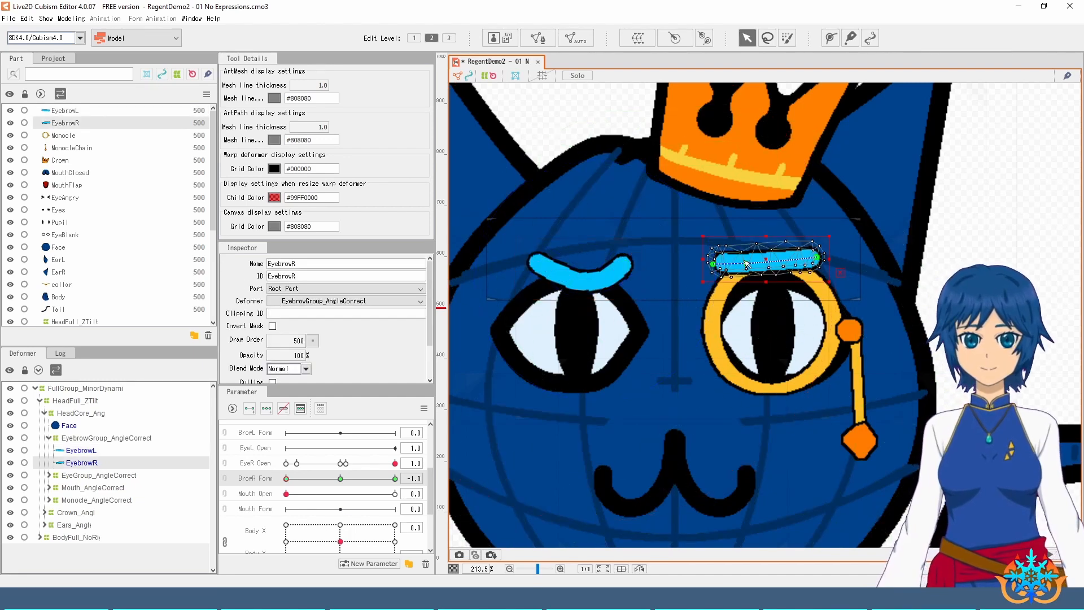
{"action": "left_click_drag", "start_coordinate": [745, 262], "coordinate": [745, 286]}
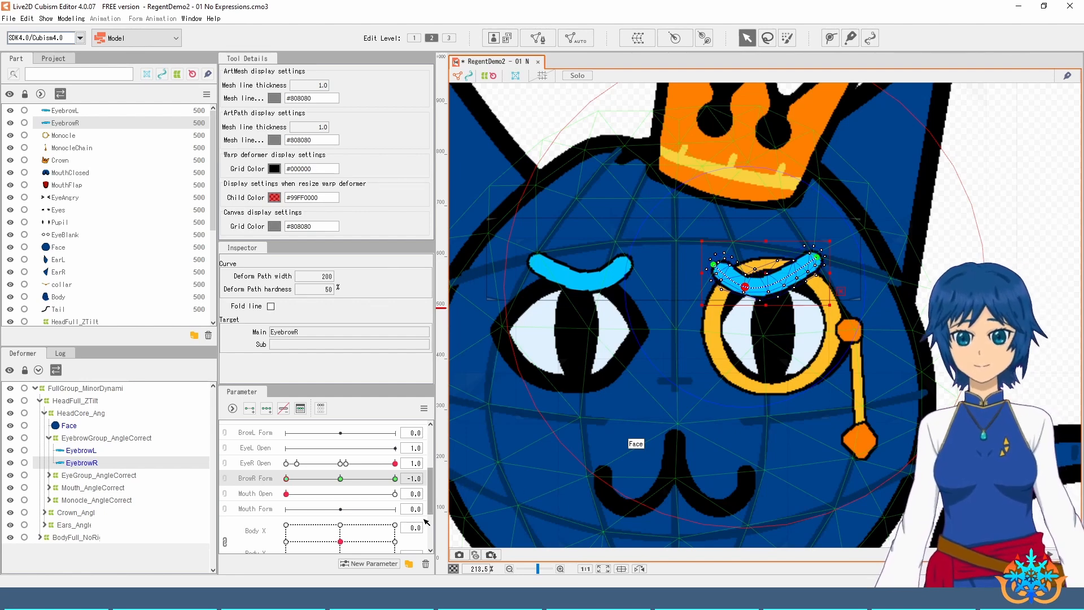
{"action": "mouse_move", "coordinate": [743, 286]}
{"action": "left_mouse_down"}
{"action": "mouse_move", "coordinate": [745, 254]}
{"action": "mouse_move", "coordinate": [741, 290]}
{"action": "left_mouse_up"}
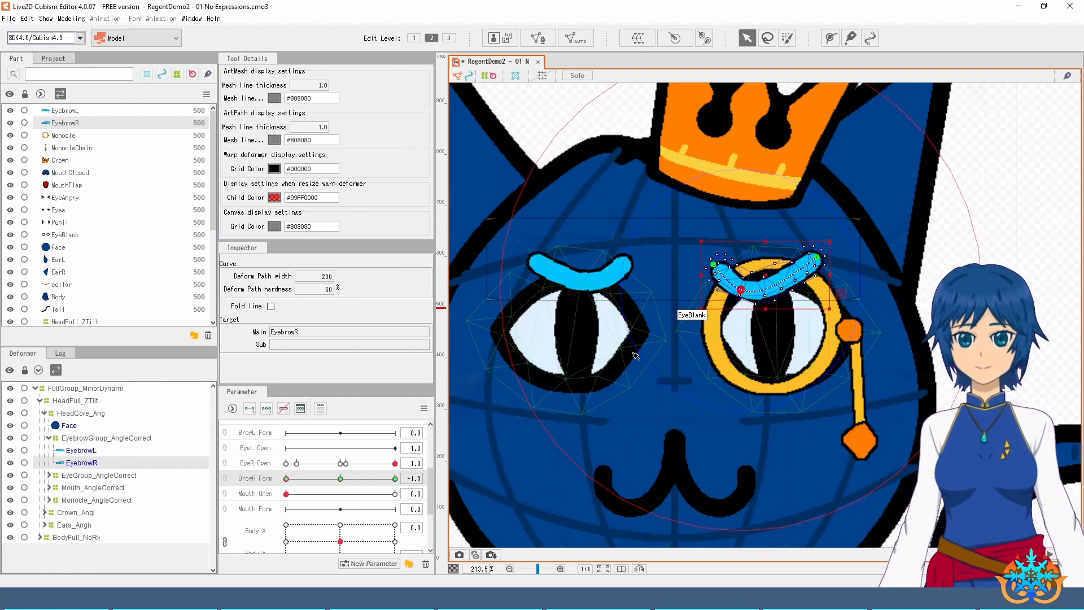
Step: Select the Mouth_Form deformer under Mouth_AngleCorrect and give it three keys on the Mouth Form parameter
{"action": "left_click_drag", "start_coordinate": [756, 455], "coordinate": [737, 321]}
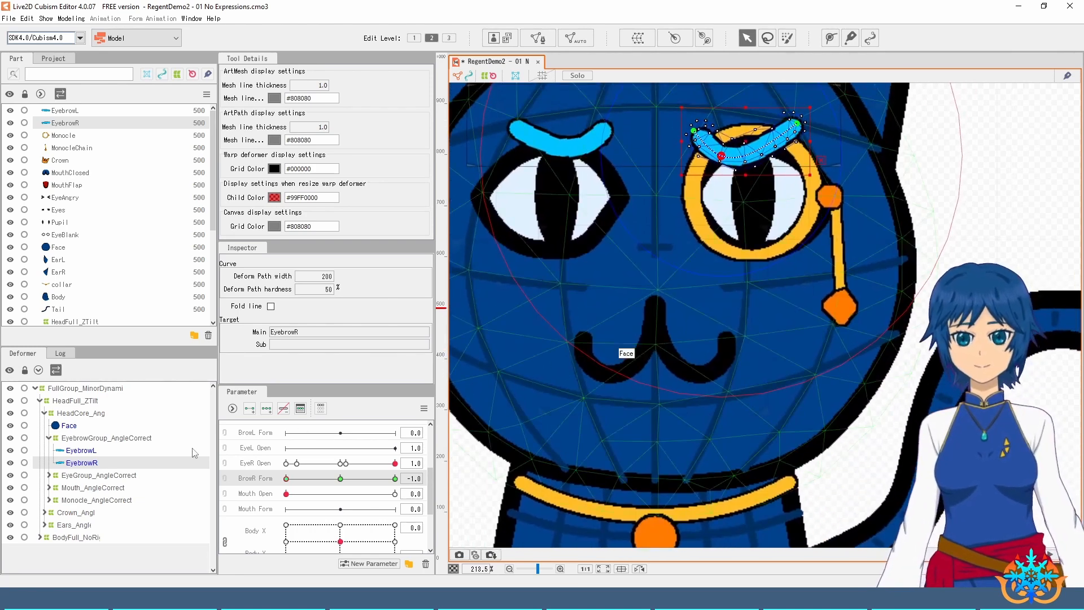
{"action": "left_click", "coordinate": [49, 488]}
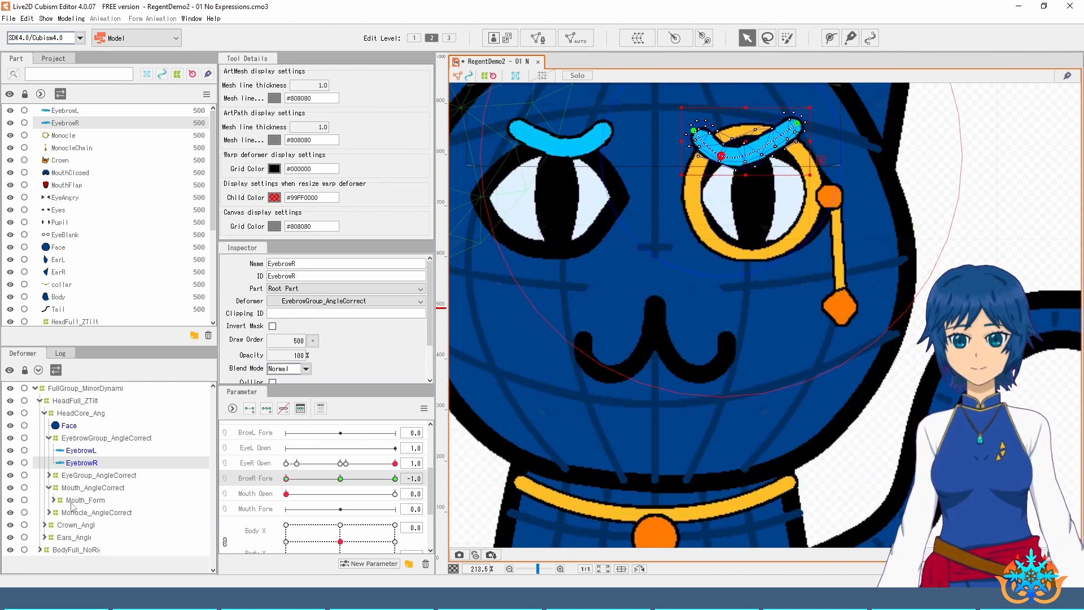
{"action": "left_click", "coordinate": [85, 500]}
{"action": "left_click", "coordinate": [269, 496]}
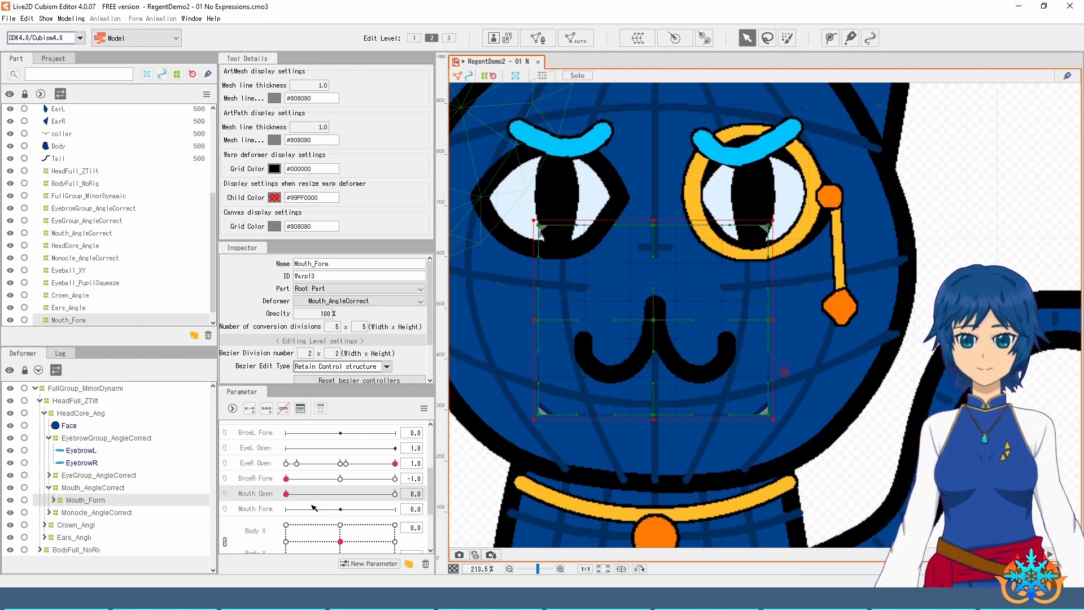
{"action": "mouse_move", "coordinate": [287, 494]}
{"action": "left_mouse_down"}
{"action": "mouse_move", "coordinate": [398, 496]}
{"action": "mouse_move", "coordinate": [278, 499]}
{"action": "left_mouse_up"}
{"action": "left_click", "coordinate": [337, 510]}
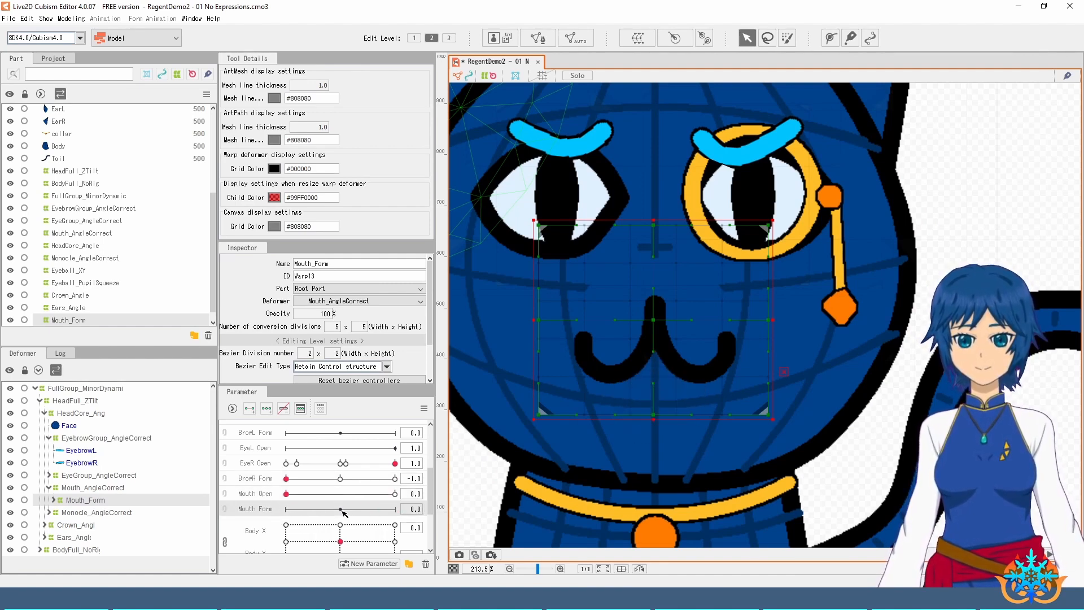
{"action": "scroll", "coordinate": [251, 504], "scroll_direction": "down", "scroll_amount": 2}
{"action": "left_click_drag", "start_coordinate": [341, 465], "coordinate": [279, 469]}
{"action": "left_click", "coordinate": [266, 409]}
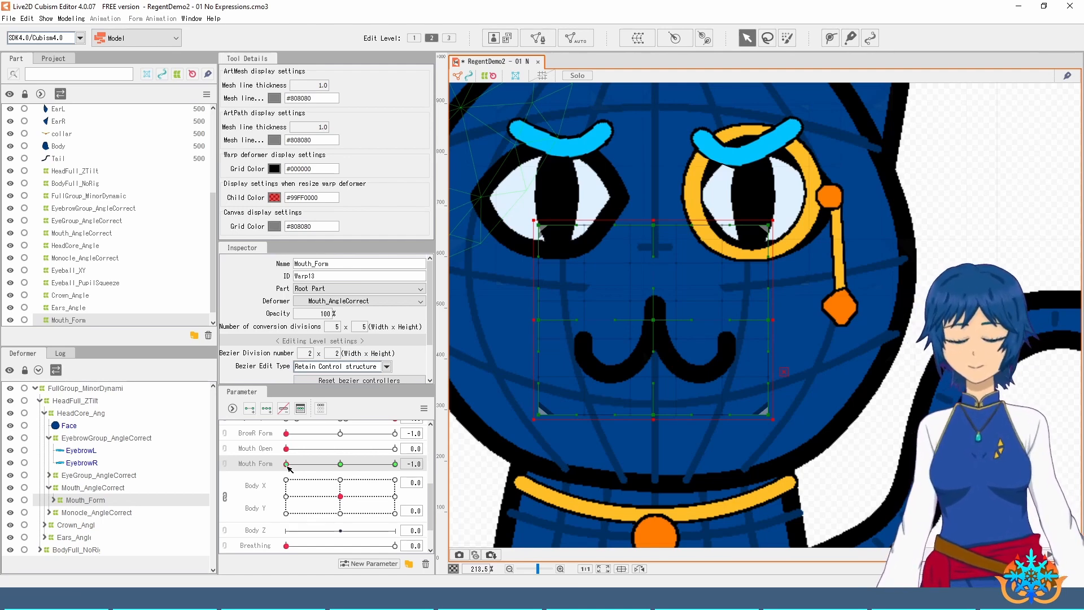
Step: At Mouth Form 1.0, widen the Mouth_Form deformer evenly on both sides and pull its two lower corners inward and up
{"action": "left_click_drag", "start_coordinate": [288, 465], "coordinate": [394, 464]}
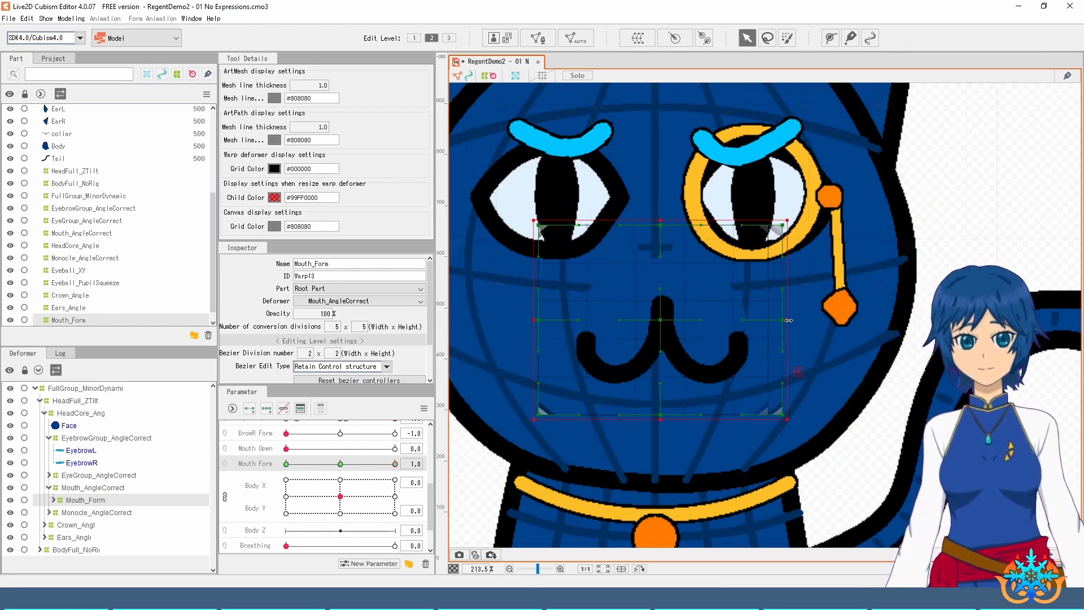
{"action": "left_click_drag", "start_coordinate": [772, 320], "coordinate": [832, 320]}
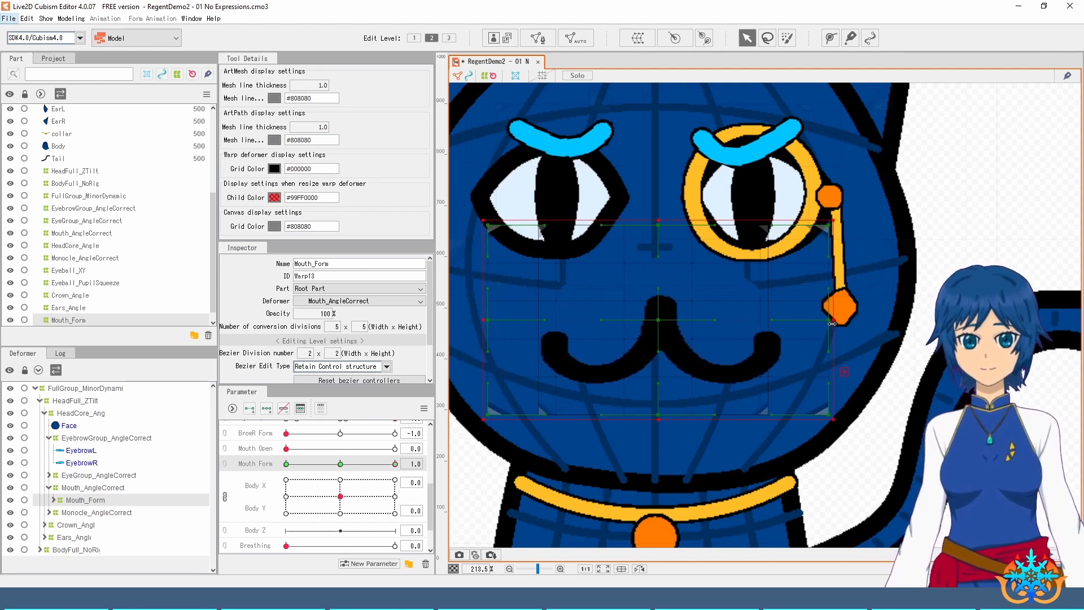
{"action": "key", "text": "ctrl+z"}
{"action": "left_click_drag", "start_coordinate": [774, 321], "coordinate": [837, 318]}
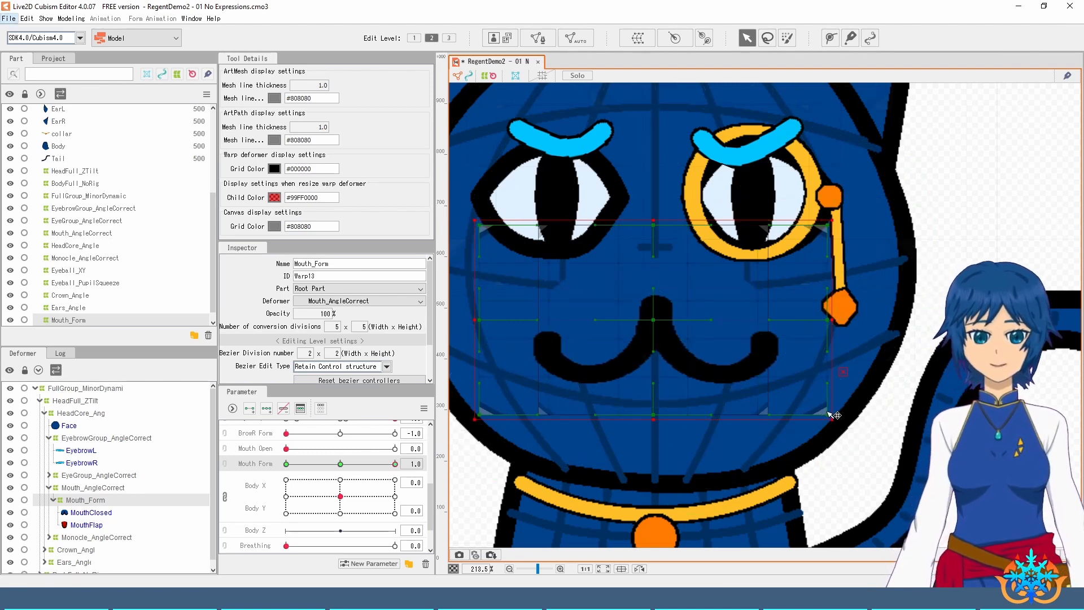
{"action": "left_click_drag", "start_coordinate": [827, 415], "coordinate": [808, 390]}
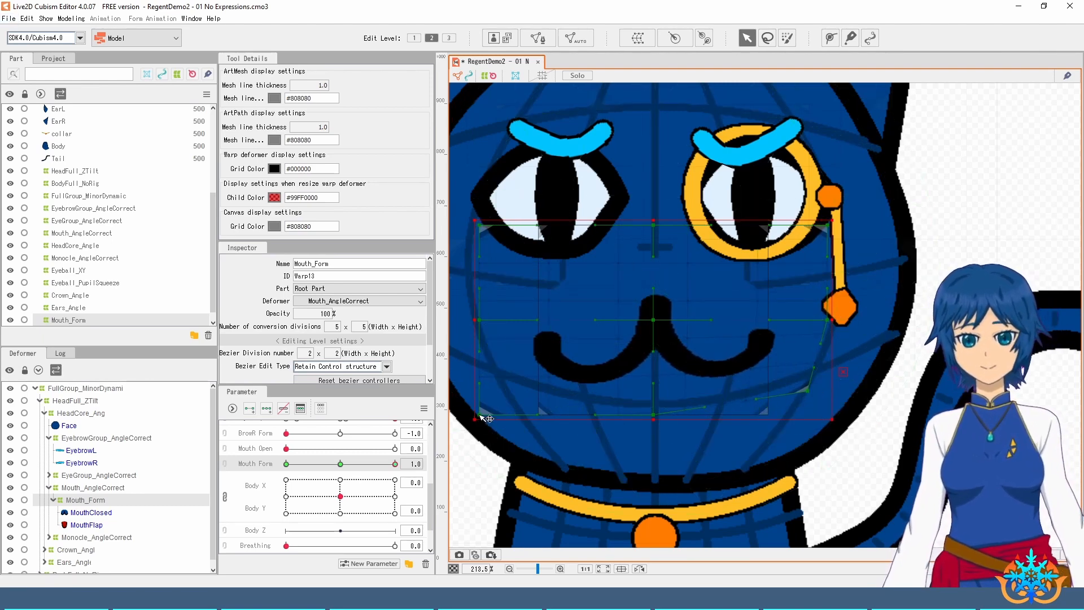
{"action": "left_click_drag", "start_coordinate": [480, 414], "coordinate": [502, 392]}
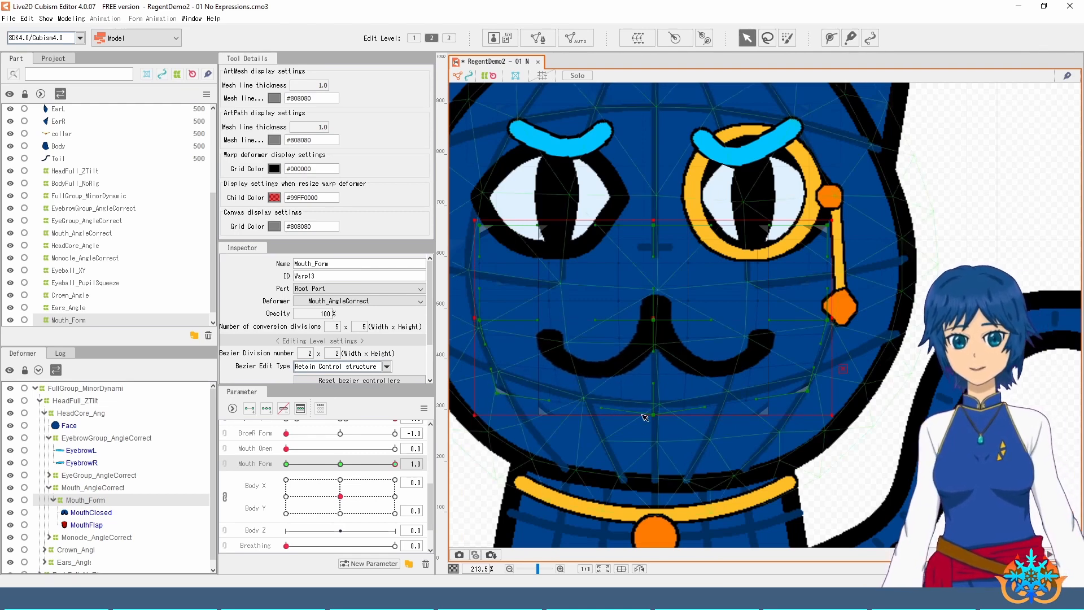
Step: At Mouth Form -1.0, narrow the Mouth_Form deformer evenly from both sides and slightly reduce its height
{"action": "left_click_drag", "start_coordinate": [395, 464], "coordinate": [280, 465]}
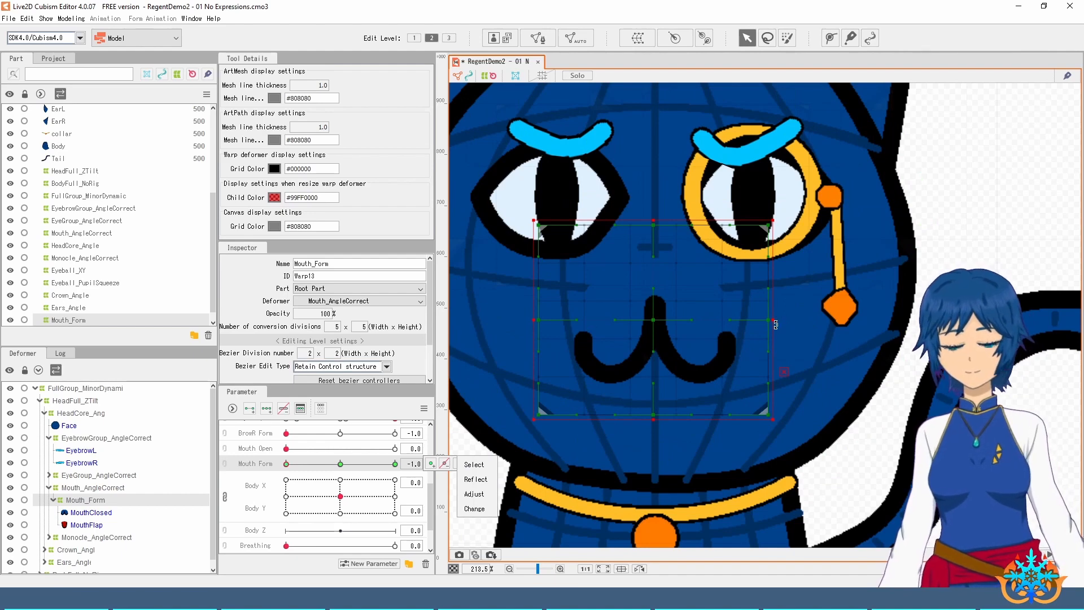
{"action": "left_click_drag", "start_coordinate": [778, 319], "coordinate": [735, 321]}
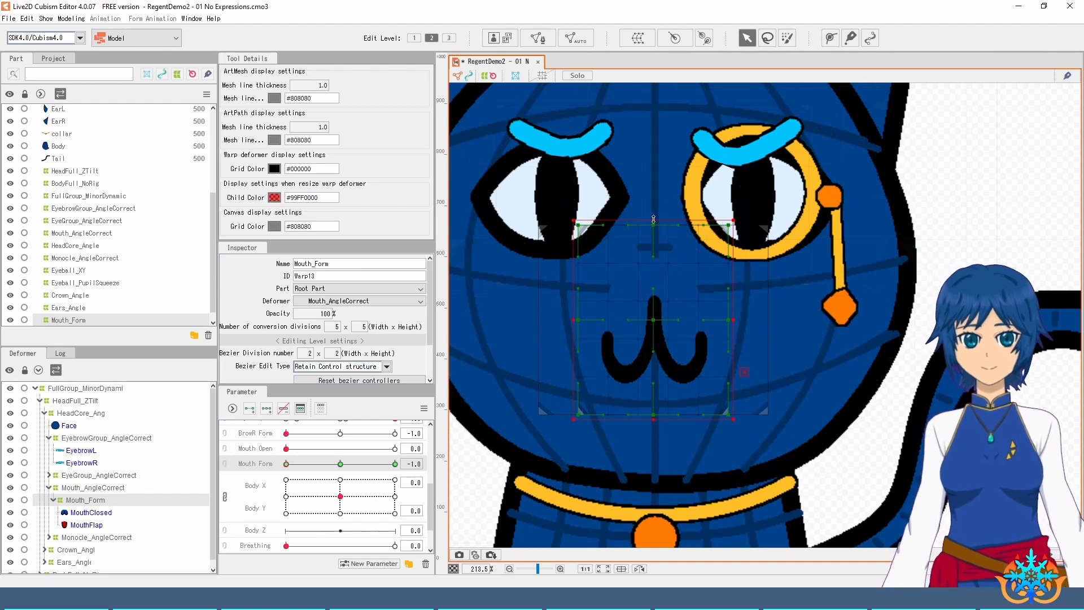
{"action": "mouse_move", "coordinate": [654, 219]}
{"action": "left_mouse_down"}
{"action": "mouse_move", "coordinate": [656, 240]}
{"action": "mouse_move", "coordinate": [659, 222]}
{"action": "left_mouse_up"}
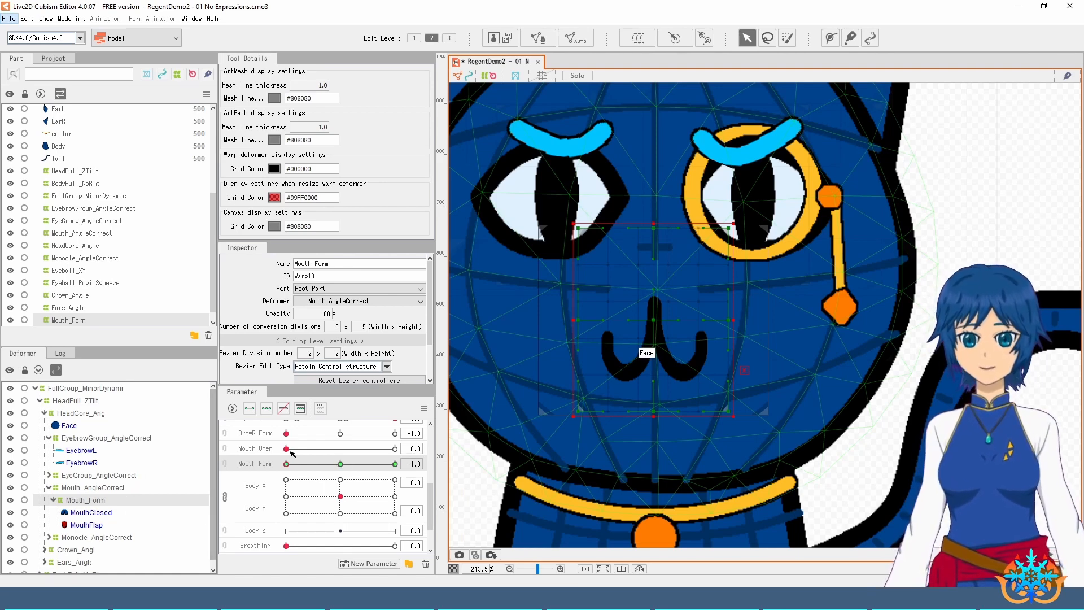
Step: Give MouthFlap three keys on Mouth Form and, with Mouth Open and Mouth Form at 1.0, widen its mesh evenly on both sides
{"action": "left_click_drag", "start_coordinate": [286, 448], "coordinate": [395, 464]}
{"action": "left_click", "coordinate": [85, 525]}
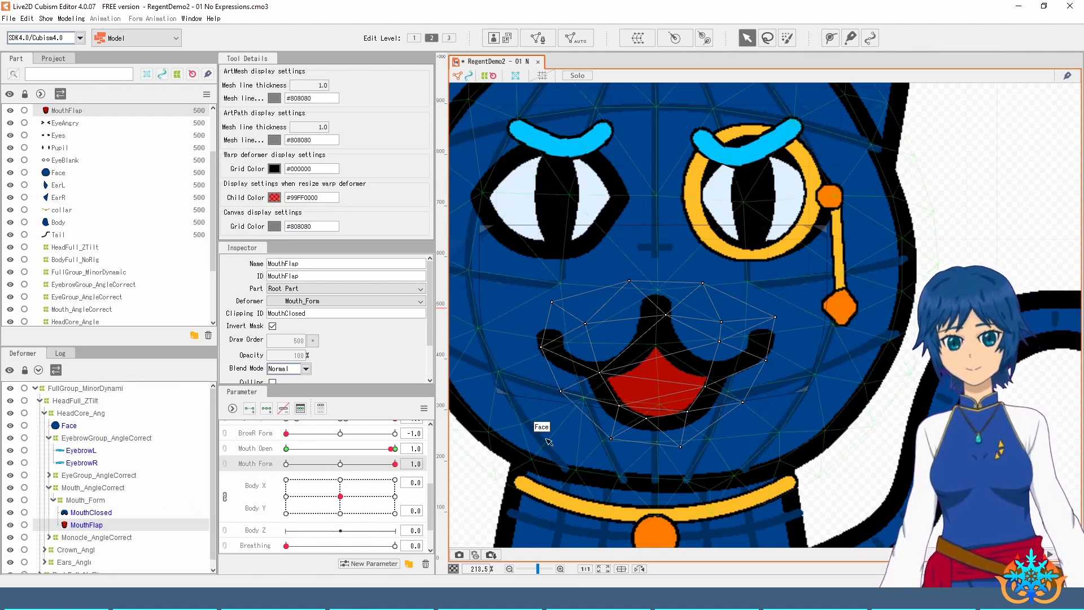
{"action": "left_click", "coordinate": [392, 449]}
{"action": "mouse_move", "coordinate": [392, 450]}
{"action": "left_mouse_down"}
{"action": "mouse_move", "coordinate": [288, 449]}
{"action": "mouse_move", "coordinate": [395, 449]}
{"action": "left_mouse_up"}
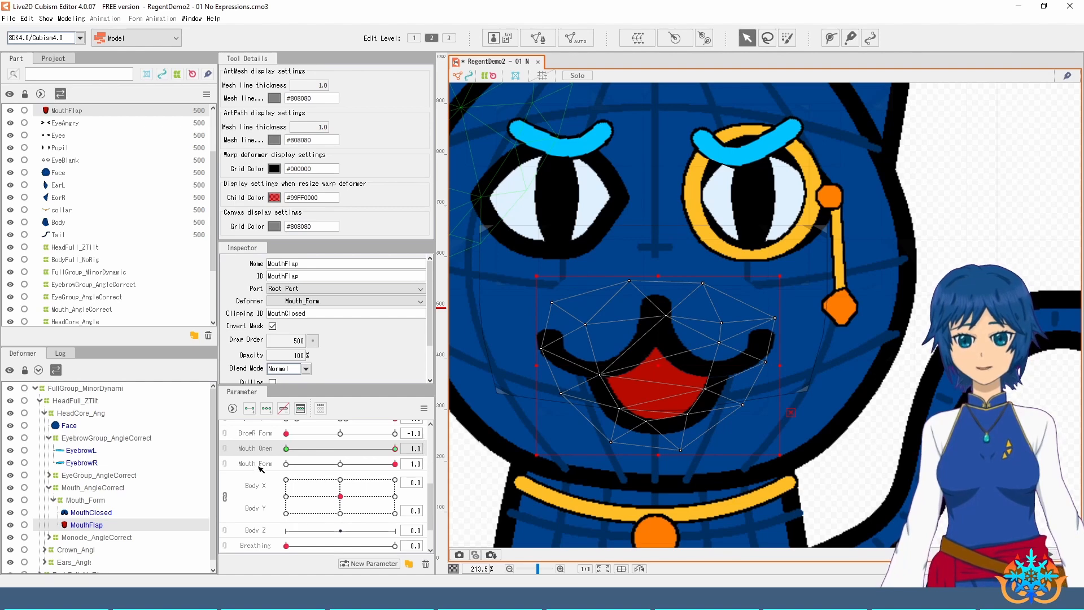
{"action": "left_click", "coordinate": [286, 465]}
{"action": "left_click", "coordinate": [266, 409]}
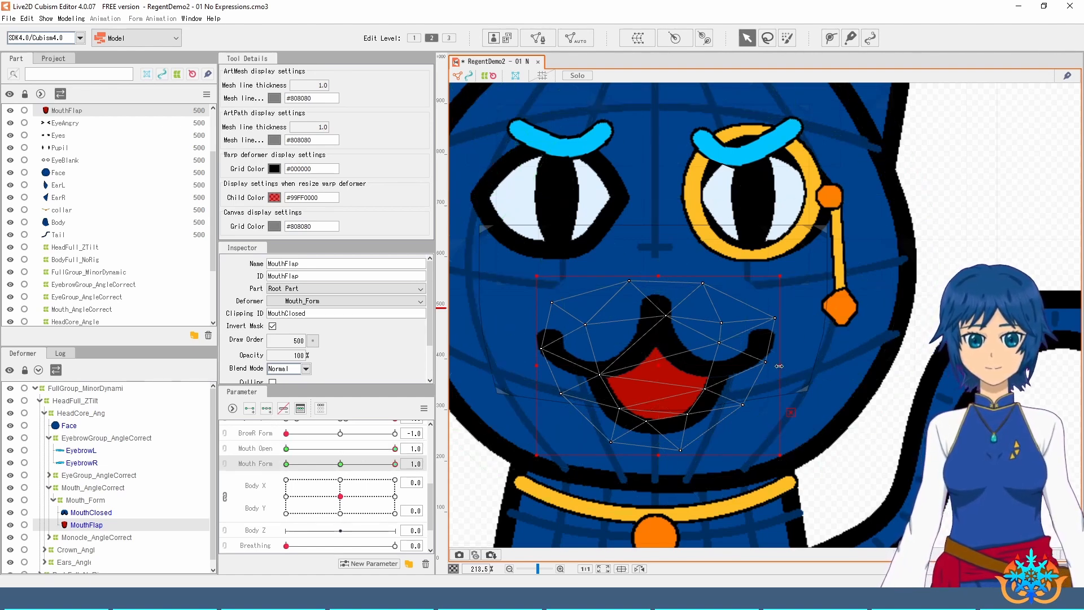
{"action": "left_click_drag", "start_coordinate": [779, 365], "coordinate": [809, 364]}
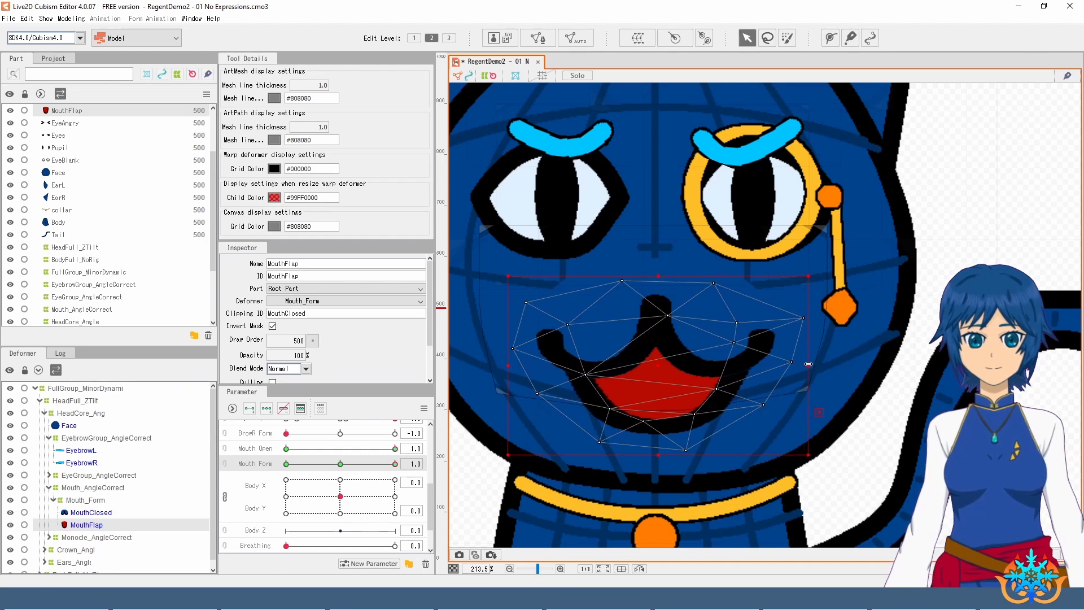
{"action": "key", "text": "alt"}
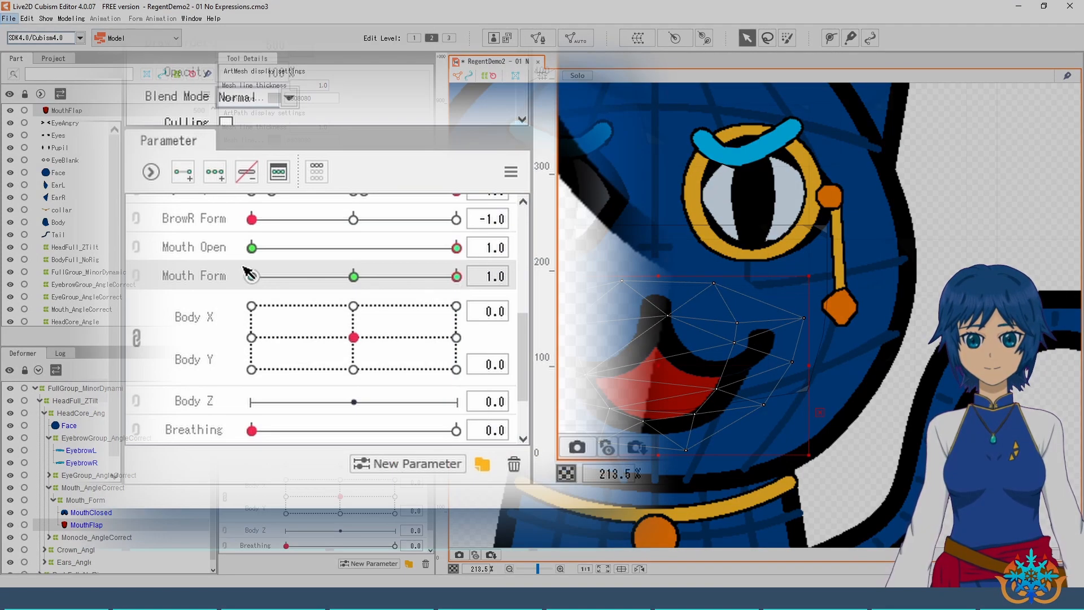
Step: Temporarily link Mouth Open with Mouth Form to check the combined key positions of MouthFlap, and separate the two parameters again
{"action": "left_click", "coordinate": [137, 249]}
{"action": "left_click_drag", "start_coordinate": [277, 283], "coordinate": [252, 440]}
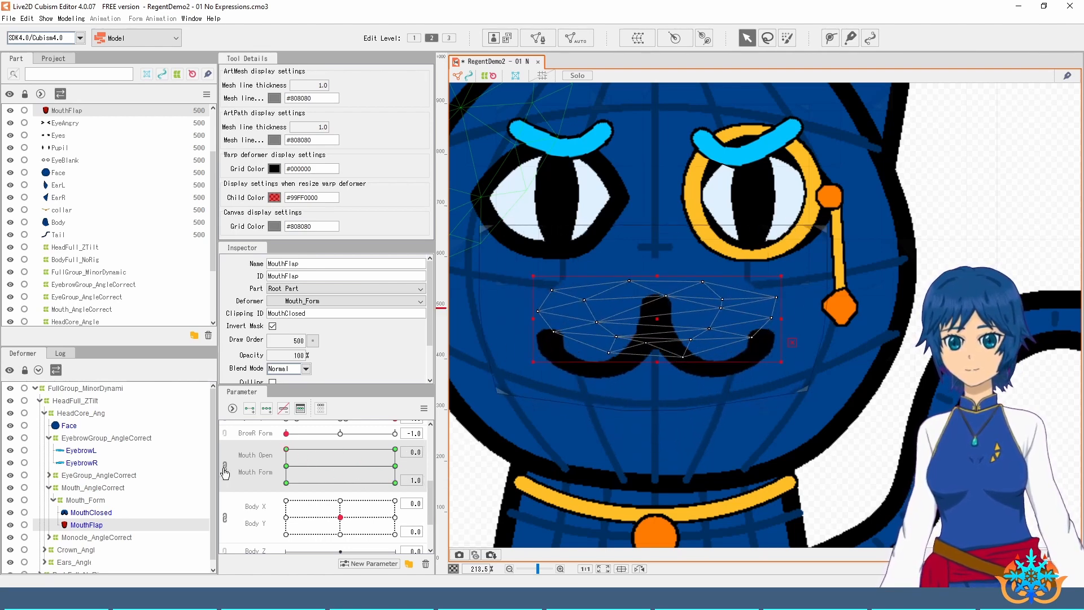
{"action": "left_click", "coordinate": [224, 467]}
Step: Select MouthClosed and return the Mouth Form and BrowR Form parameters to 0 with the whole cat model in view
{"action": "left_click", "coordinate": [90, 512]}
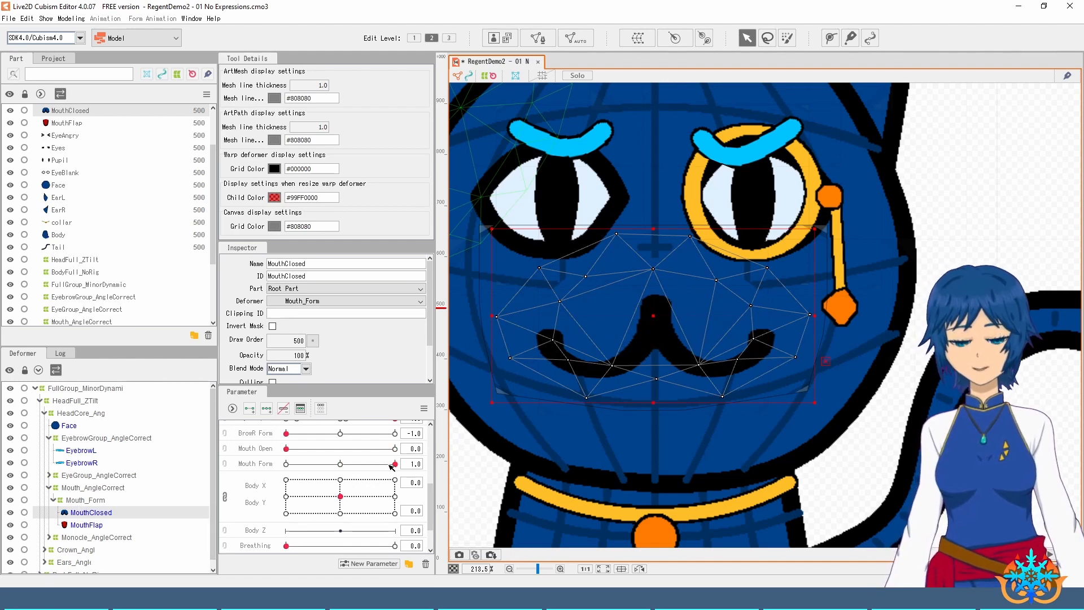
{"action": "left_click_drag", "start_coordinate": [393, 464], "coordinate": [341, 466]}
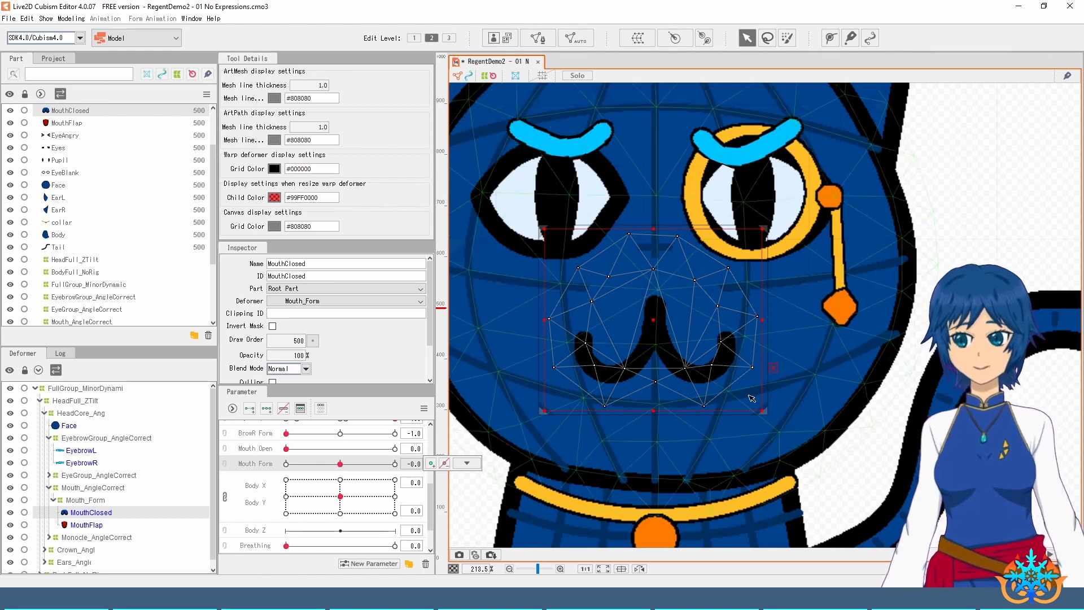
{"action": "scroll", "coordinate": [771, 398], "scroll_direction": "down", "scroll_amount": 5}
{"action": "scroll", "coordinate": [771, 399], "scroll_direction": "up", "scroll_amount": 2}
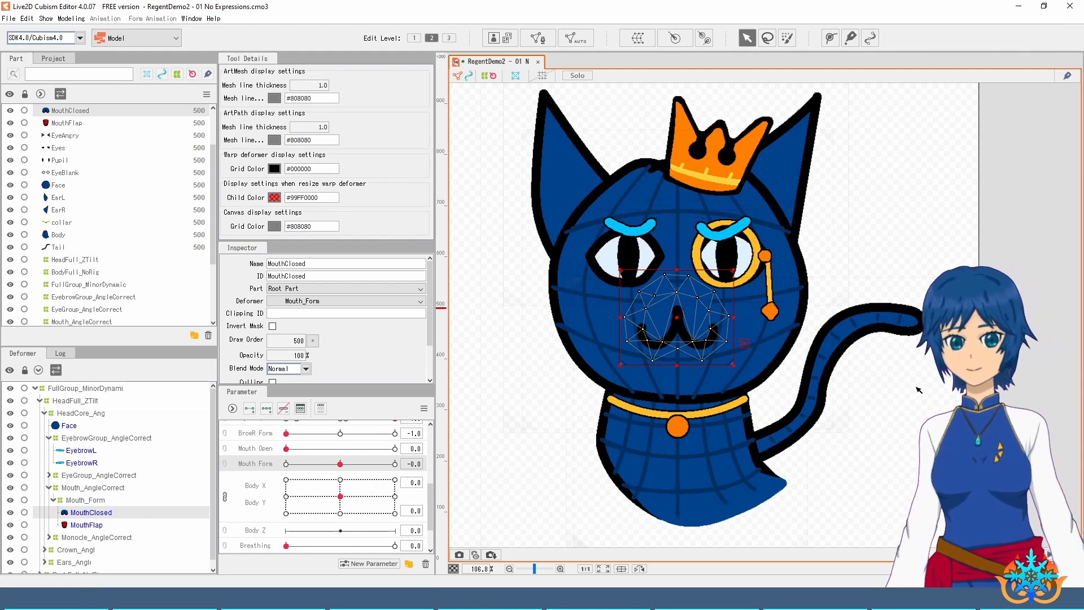
{"action": "left_click_drag", "start_coordinate": [784, 407], "coordinate": [813, 402]}
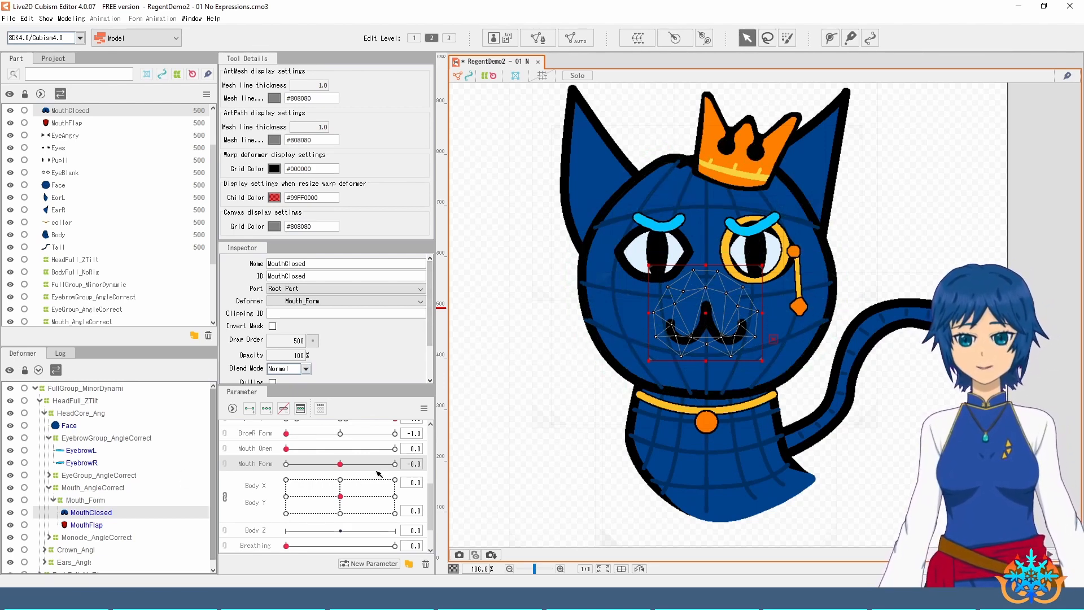
{"action": "scroll", "coordinate": [289, 479], "scroll_direction": "up", "scroll_amount": 1}
{"action": "left_click_drag", "start_coordinate": [286, 479], "coordinate": [341, 479]}
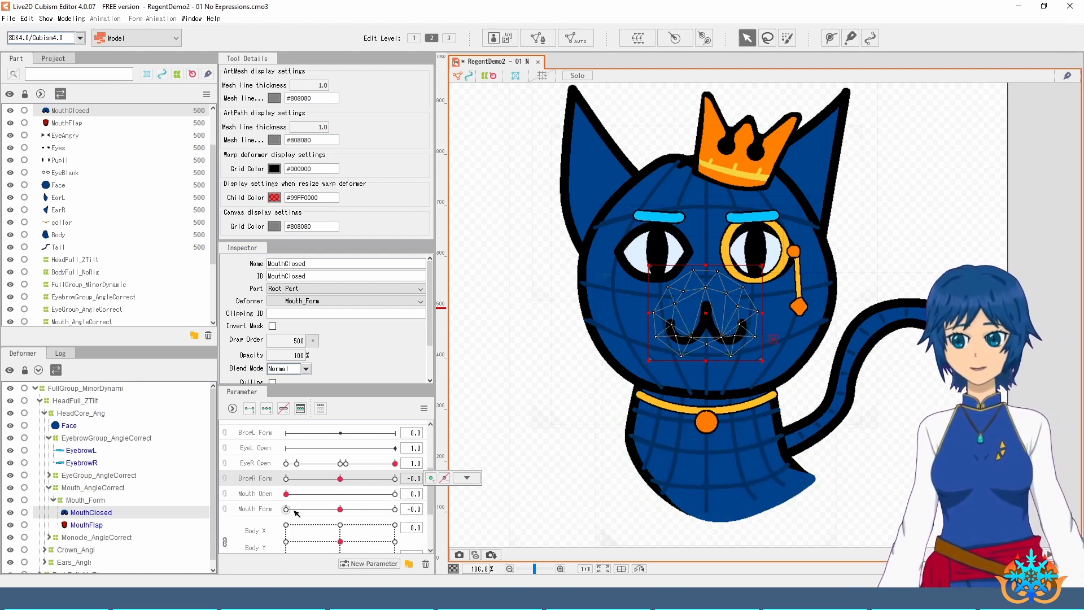
{"action": "left_click", "coordinate": [466, 477]}
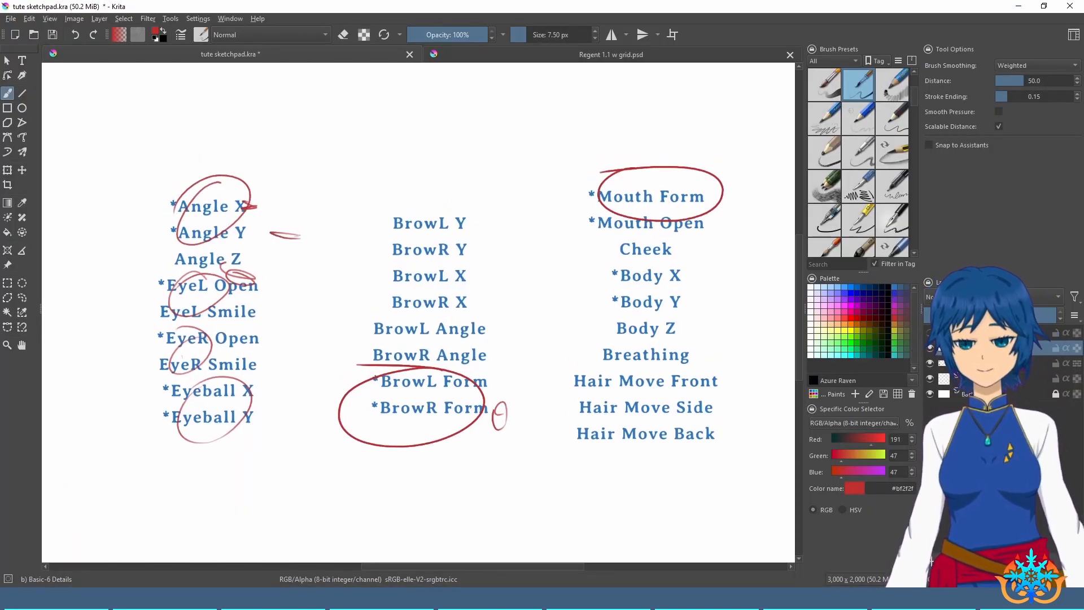
Step: Switch to the Krita sketchpad and circle the Brow Form and Mouth Form entries in red, clearing all annotations before and after
{"action": "key", "text": "Delete"}
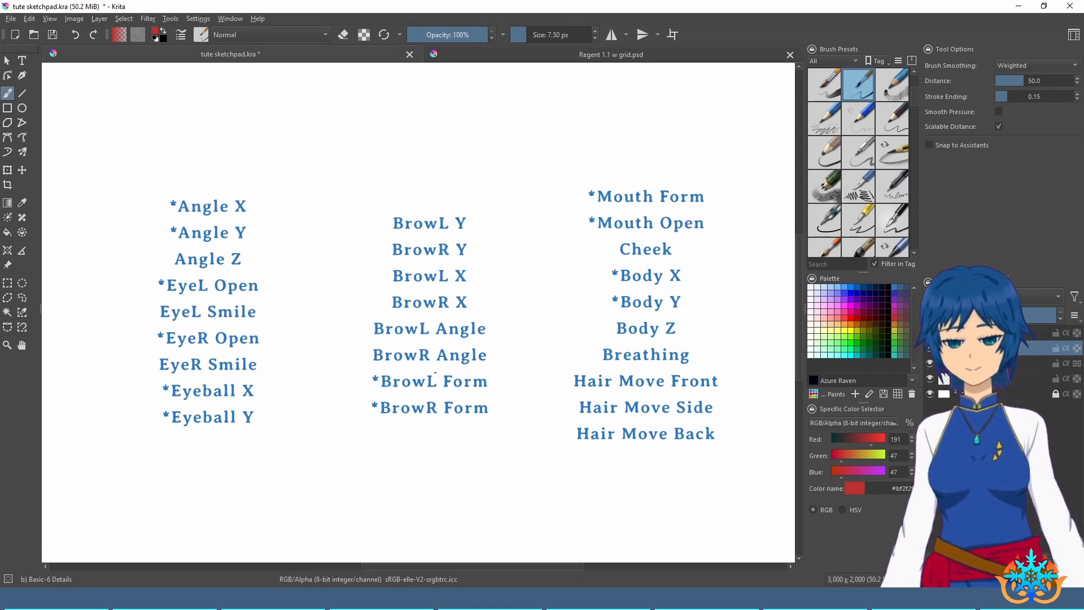
{"action": "left_click_drag", "start_coordinate": [435, 373], "coordinate": [487, 402]}
{"action": "mouse_move", "coordinate": [627, 185]}
{"action": "left_mouse_down"}
{"action": "mouse_move", "coordinate": [618, 202]}
{"action": "mouse_move", "coordinate": [598, 170]}
{"action": "left_mouse_up"}
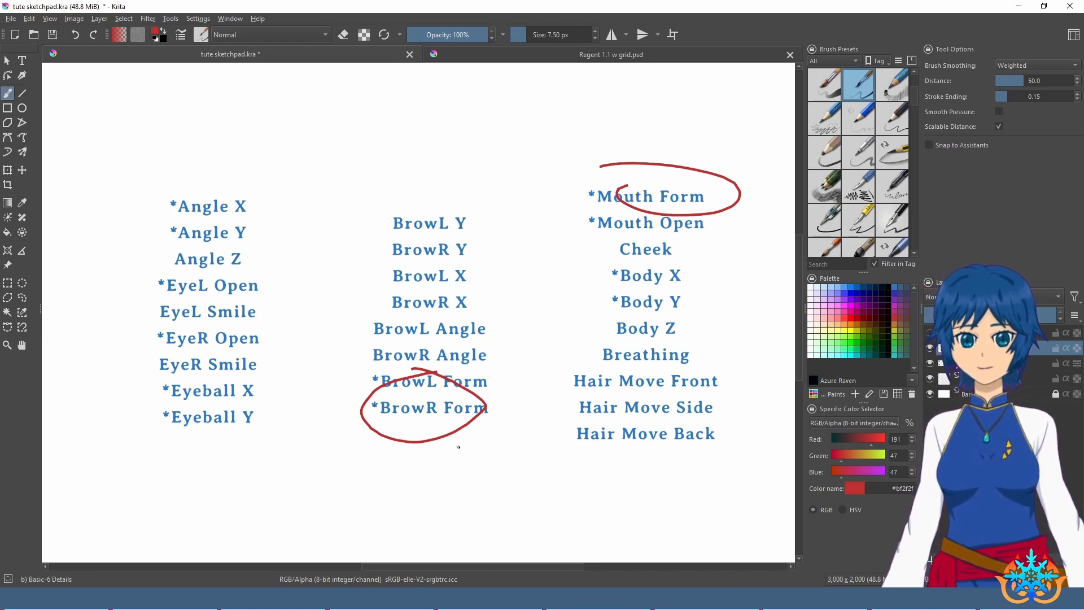
{"action": "mouse_move", "coordinate": [454, 394]}
{"action": "left_mouse_down"}
{"action": "mouse_move", "coordinate": [384, 441]}
{"action": "mouse_move", "coordinate": [374, 396]}
{"action": "left_mouse_up"}
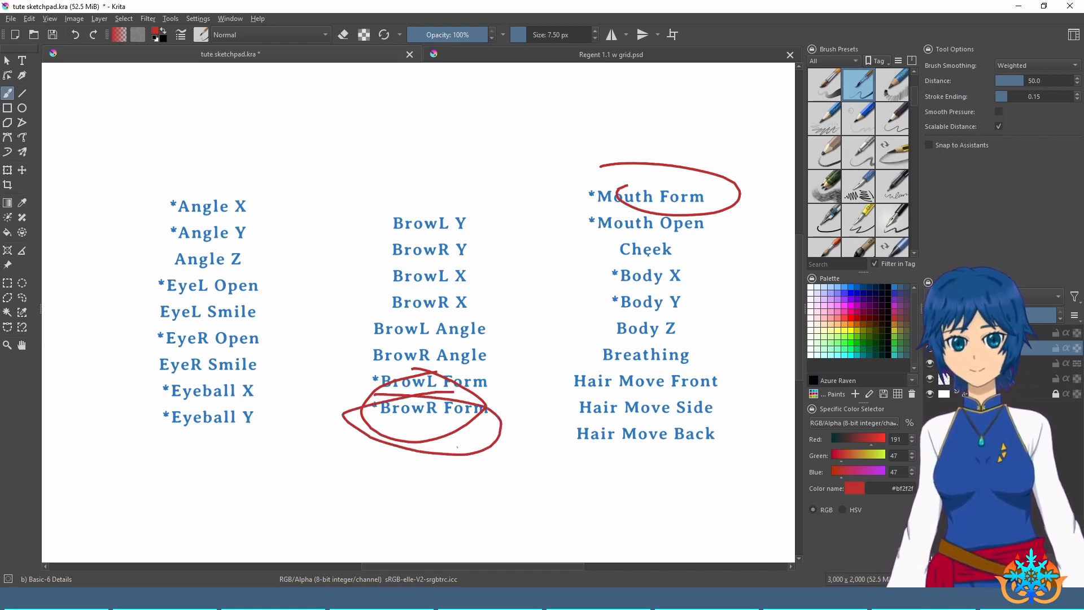
{"action": "key", "text": "Delete"}
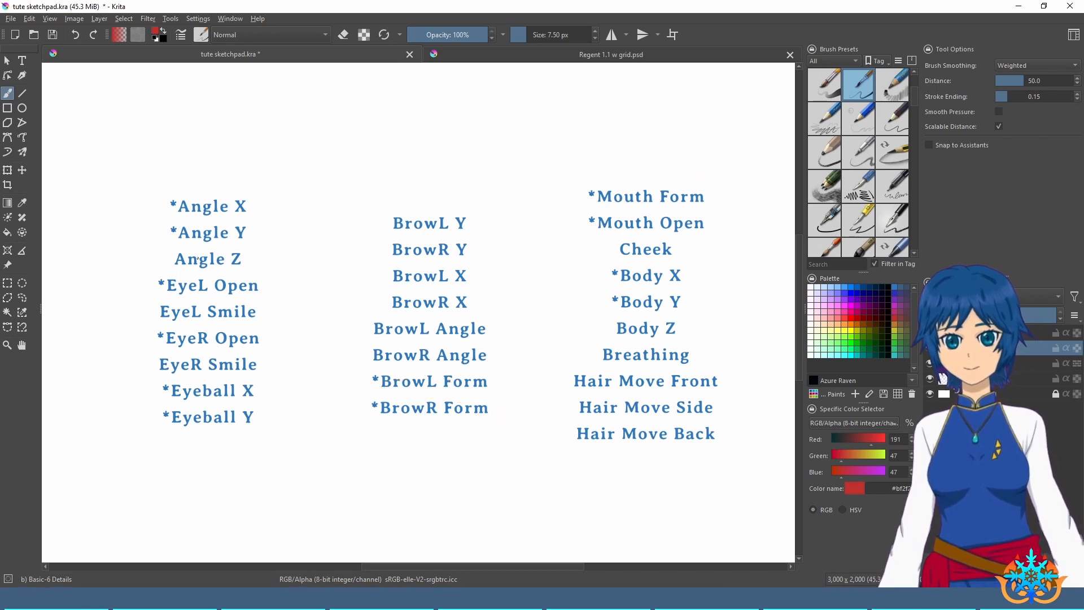
Step: Circle the EyeL Open, Eyeball, Mouth Open and Brow Form entries in red, and undo these circles
{"action": "mouse_move", "coordinate": [203, 257]}
{"action": "left_mouse_down"}
{"action": "mouse_move", "coordinate": [199, 276]}
{"action": "mouse_move", "coordinate": [219, 278]}
{"action": "left_mouse_up"}
{"action": "left_click_drag", "start_coordinate": [201, 377], "coordinate": [227, 416]}
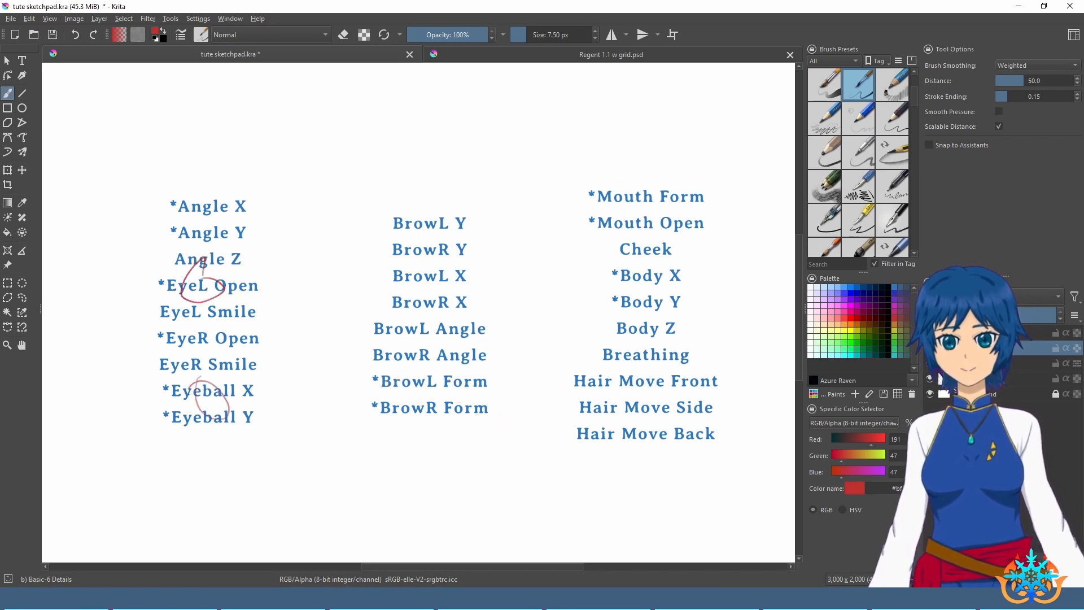
{"action": "left_click_drag", "start_coordinate": [639, 232], "coordinate": [618, 227]}
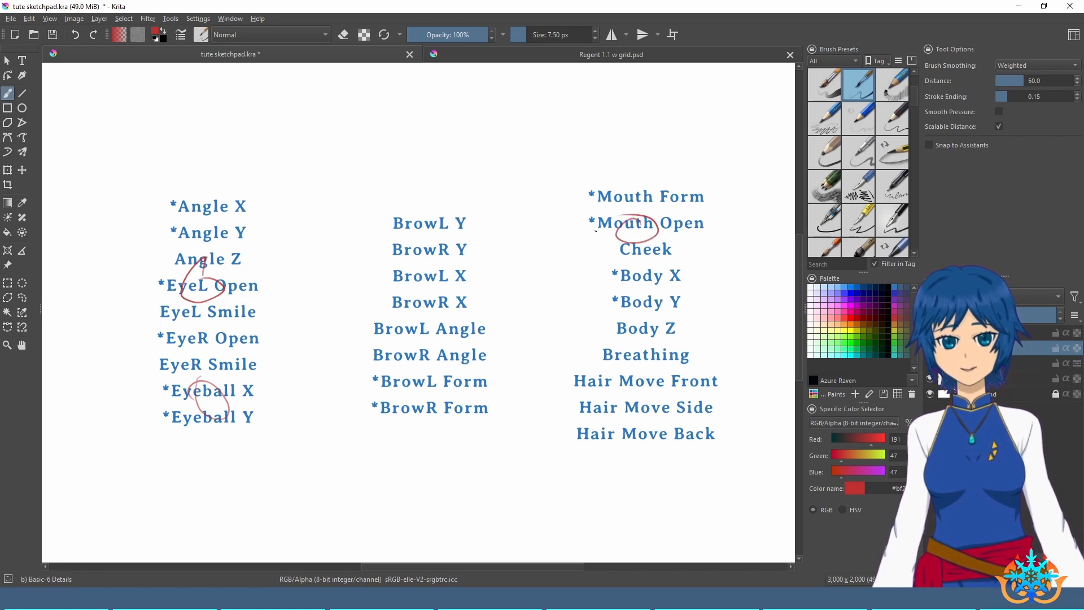
{"action": "left_click_drag", "start_coordinate": [452, 398], "coordinate": [432, 371]}
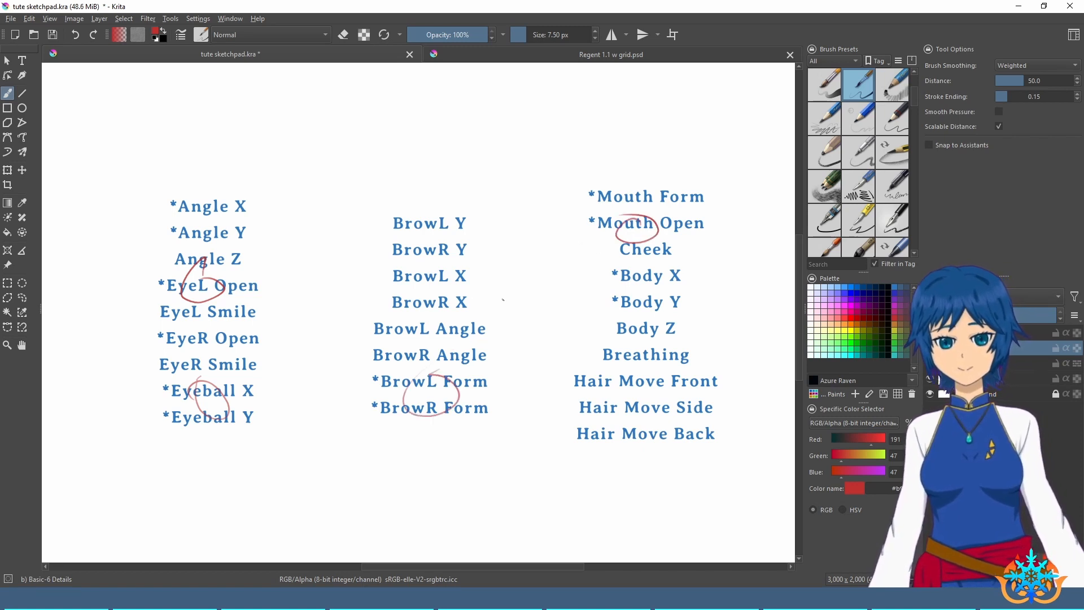
{"action": "key", "text": "ctrl+z"}
{"action": "key", "text": "ctrl+z"}
{"action": "key", "text": "ctrl+z"}
{"action": "key", "text": "ctrl+z"}
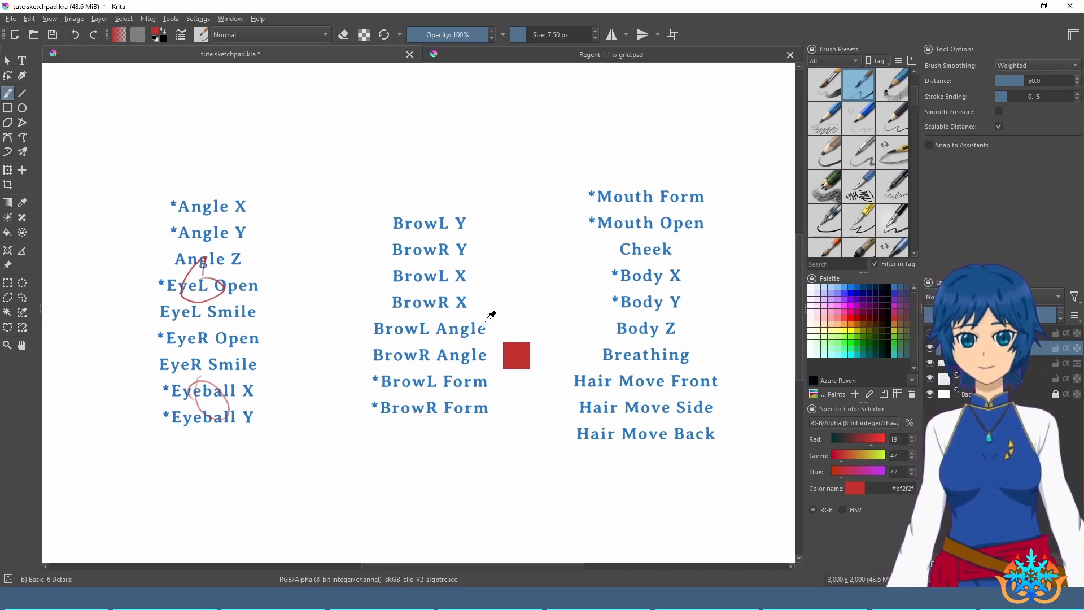
Step: Hide the layer holding the parameter list to get a blank canvas
{"action": "left_click_drag", "start_coordinate": [422, 336], "coordinate": [475, 329]}
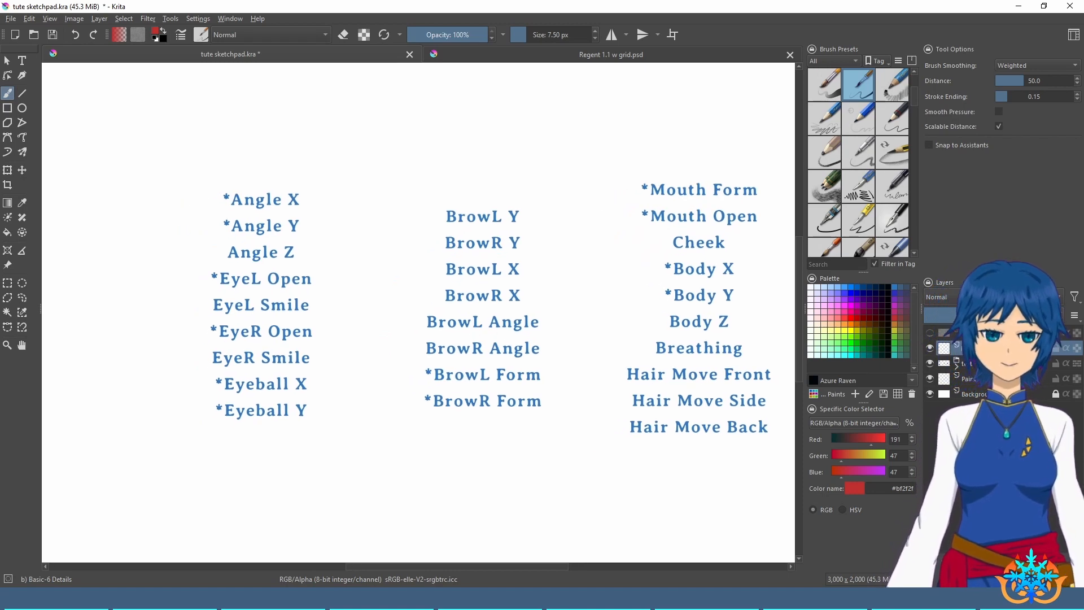
{"action": "left_click", "coordinate": [929, 364]}
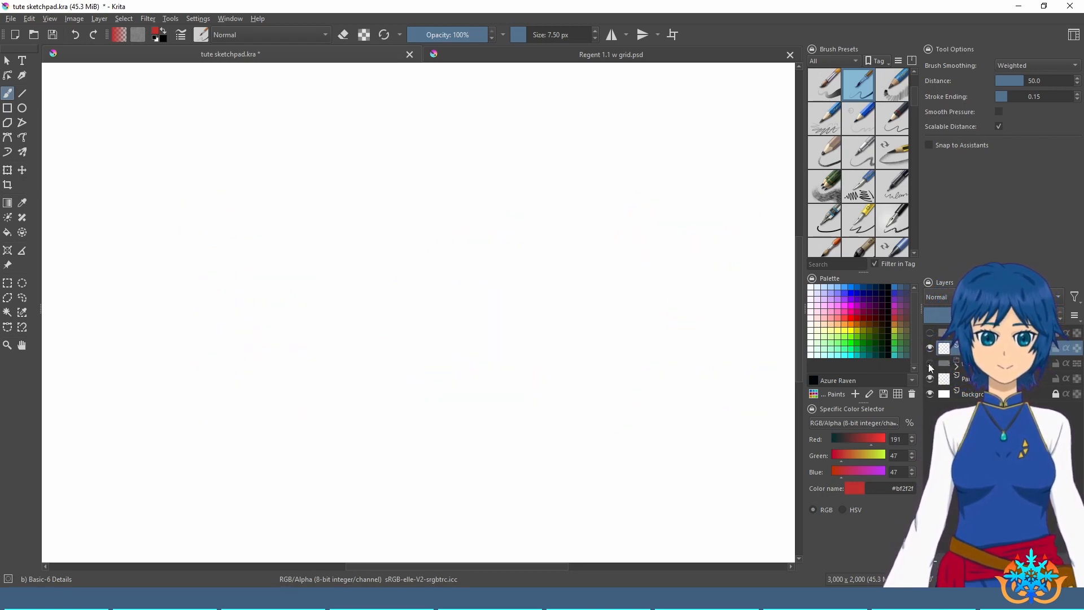
{"action": "left_click_drag", "start_coordinate": [260, 274], "coordinate": [400, 309]}
{"action": "scroll", "coordinate": [469, 307], "scroll_direction": "down", "scroll_amount": 2}
{"action": "scroll", "coordinate": [465, 322], "scroll_direction": "up", "scroll_amount": 1}
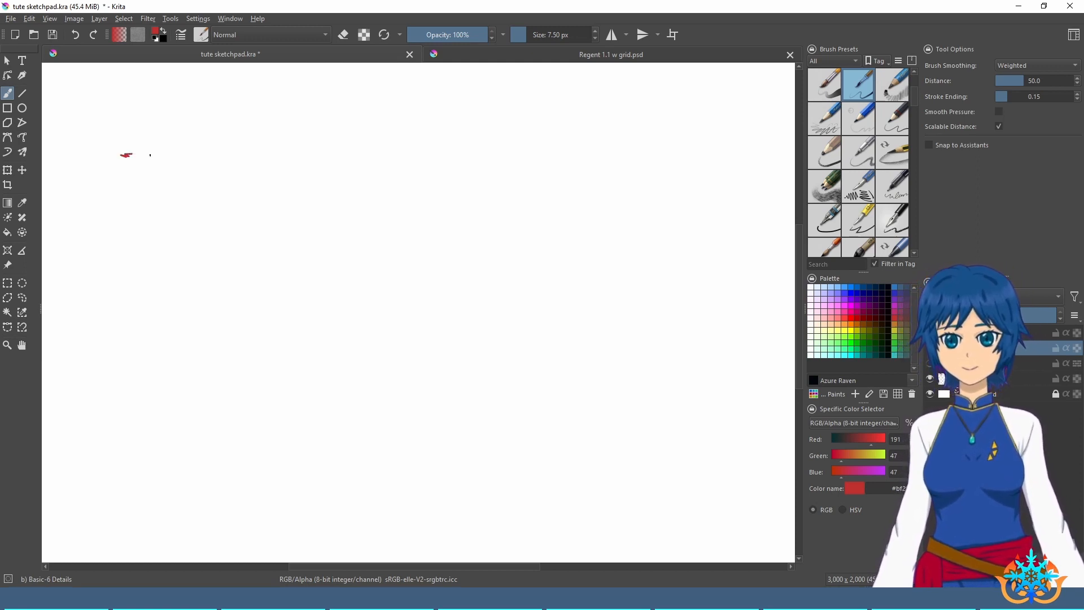
Step: Sketch a small red face with flat eyebrows, eyes, a smile and a few strokes for the head outline
{"action": "key", "text": "ctrl+z"}
{"action": "mouse_move", "coordinate": [117, 145]}
{"action": "left_mouse_down"}
{"action": "mouse_move", "coordinate": [175, 146]}
{"action": "mouse_move", "coordinate": [120, 163]}
{"action": "mouse_move", "coordinate": [146, 186]}
{"action": "mouse_move", "coordinate": [161, 161]}
{"action": "left_mouse_up"}
{"action": "key", "text": "ctrl+z"}
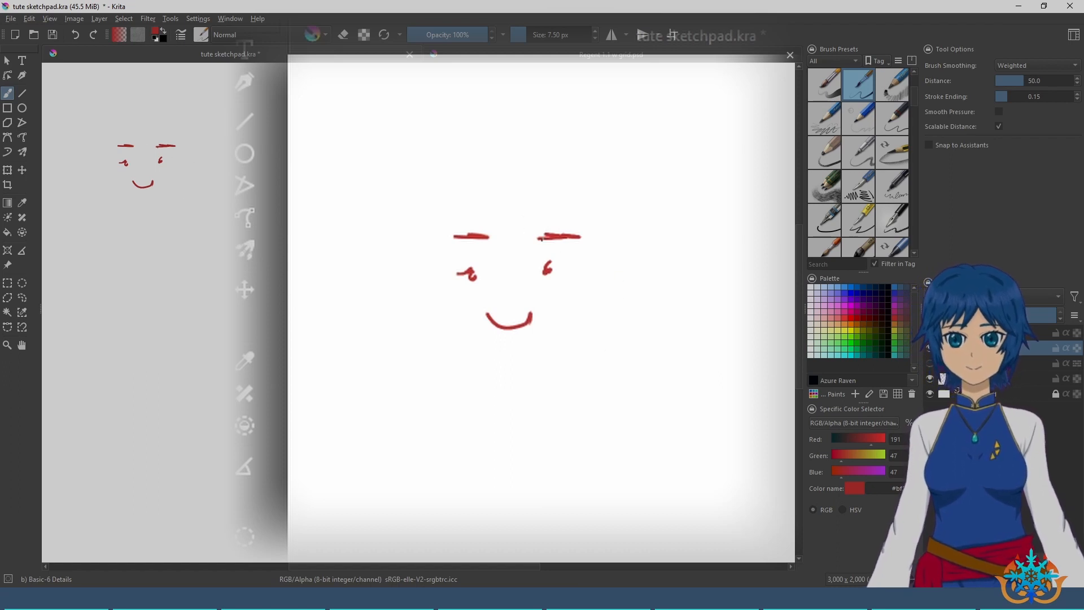
{"action": "left_click_drag", "start_coordinate": [424, 242], "coordinate": [505, 142]}
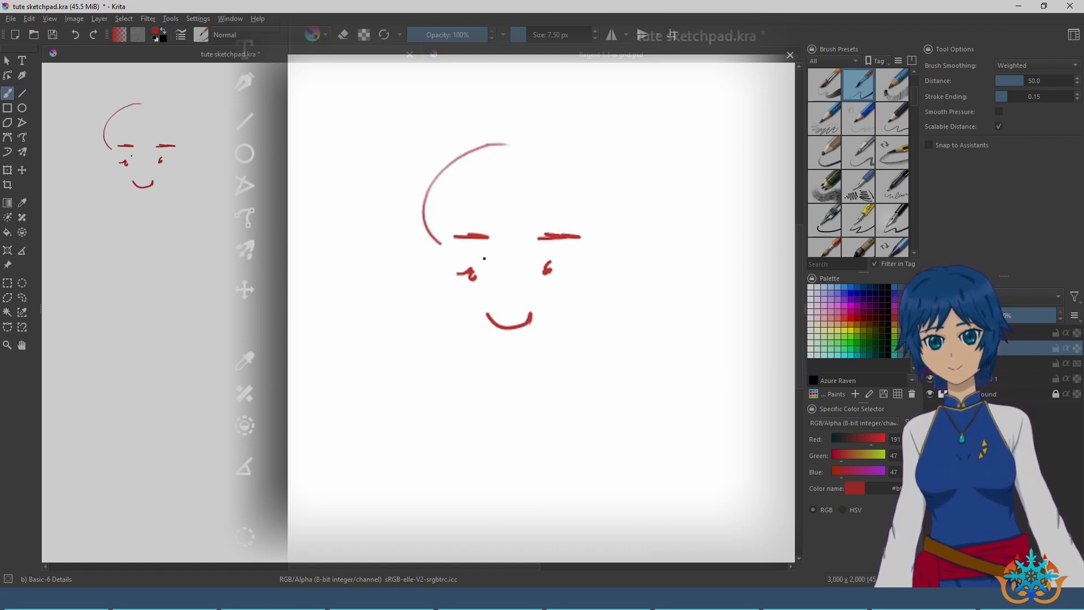
{"action": "left_click_drag", "start_coordinate": [440, 186], "coordinate": [434, 184]}
{"action": "left_click_drag", "start_coordinate": [514, 181], "coordinate": [498, 249]}
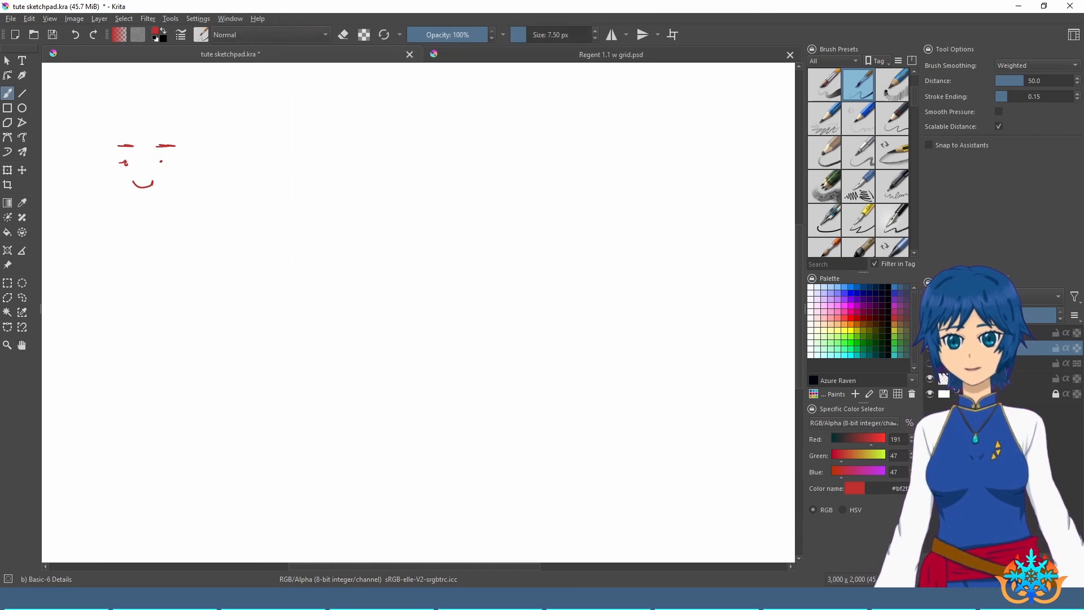
Step: Undo every stroke of the small face along with a trial horizontal line, leaving the canvas blank
{"action": "key", "text": "ctrl+z"}
{"action": "key", "text": "ctrl+z"}
{"action": "key", "text": "ctrl+z"}
{"action": "key", "text": "ctrl+z"}
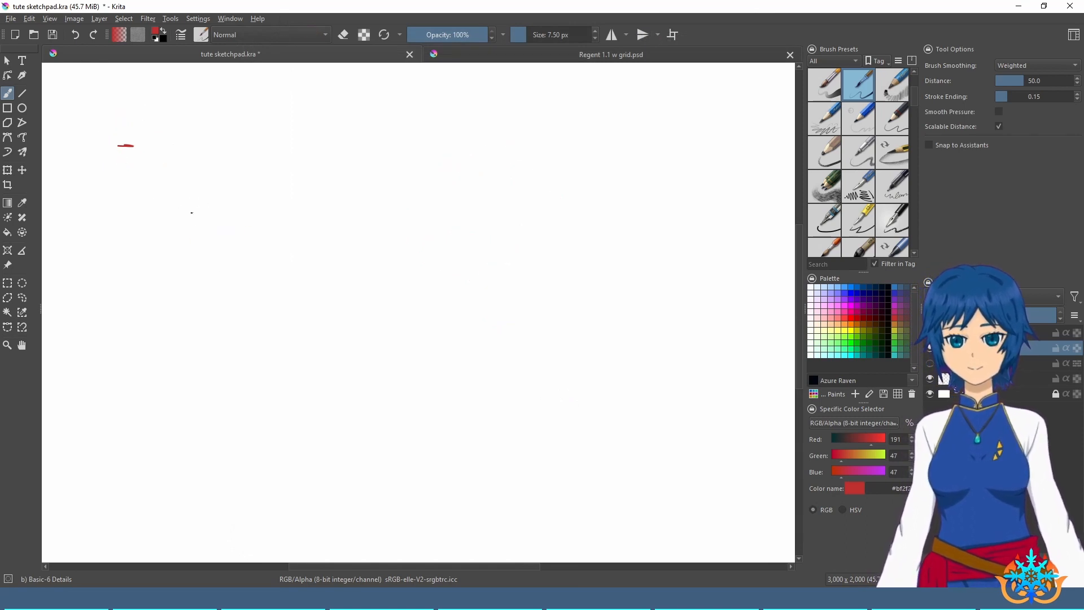
{"action": "left_click_drag", "start_coordinate": [160, 232], "coordinate": [658, 274]}
{"action": "key", "text": "ctrl+z"}
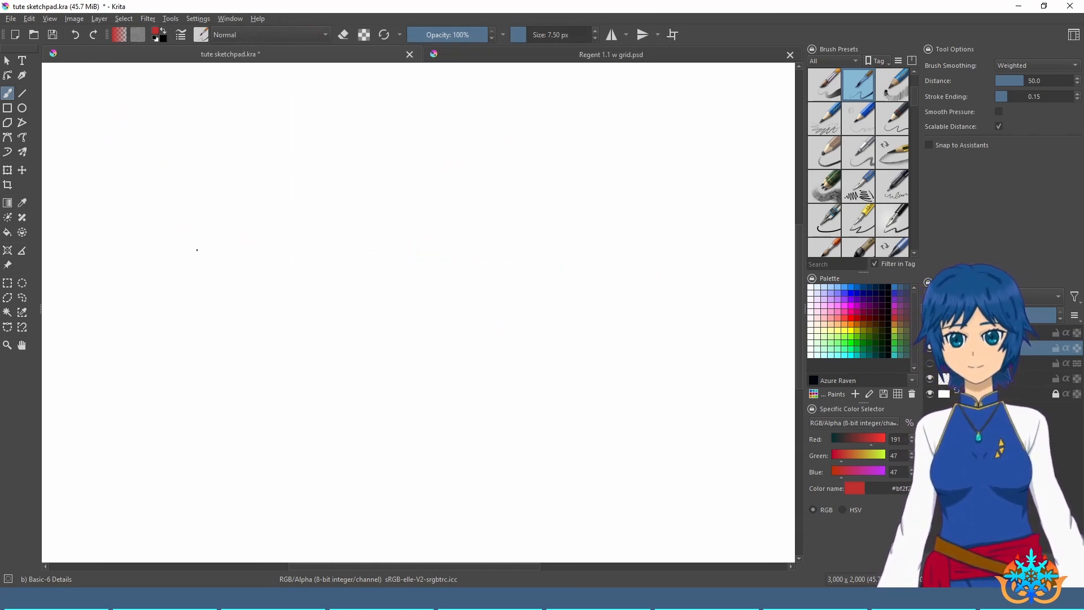
Step: Divide the canvas into three rows with two long red lines, and sketch several eyebrow shapes, a pair of eyes and a smile in them
{"action": "left_click_drag", "start_coordinate": [135, 239], "coordinate": [649, 249]}
{"action": "left_click_drag", "start_coordinate": [152, 382], "coordinate": [649, 402]}
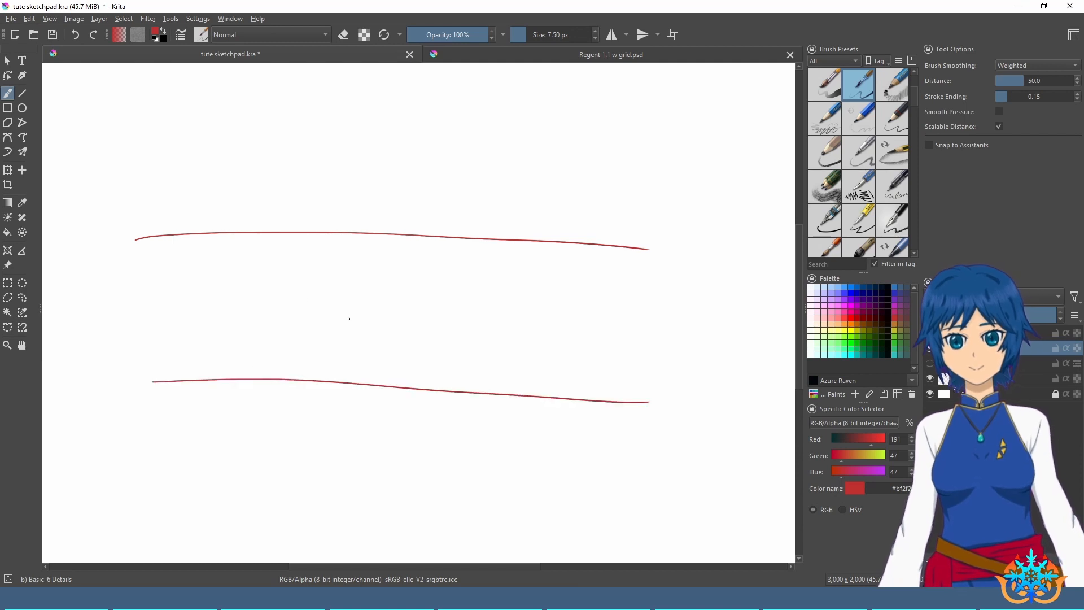
{"action": "left_click_drag", "start_coordinate": [82, 189], "coordinate": [105, 165]}
{"action": "left_click_drag", "start_coordinate": [84, 178], "coordinate": [142, 174]}
{"action": "left_click_drag", "start_coordinate": [94, 281], "coordinate": [138, 279]}
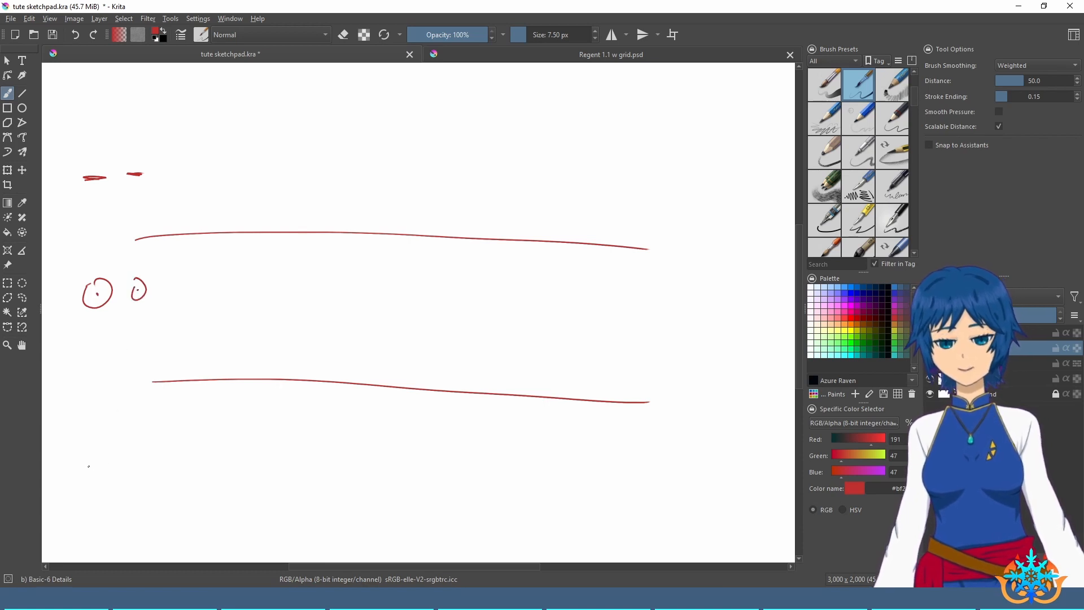
{"action": "left_click_drag", "start_coordinate": [83, 464], "coordinate": [145, 468]}
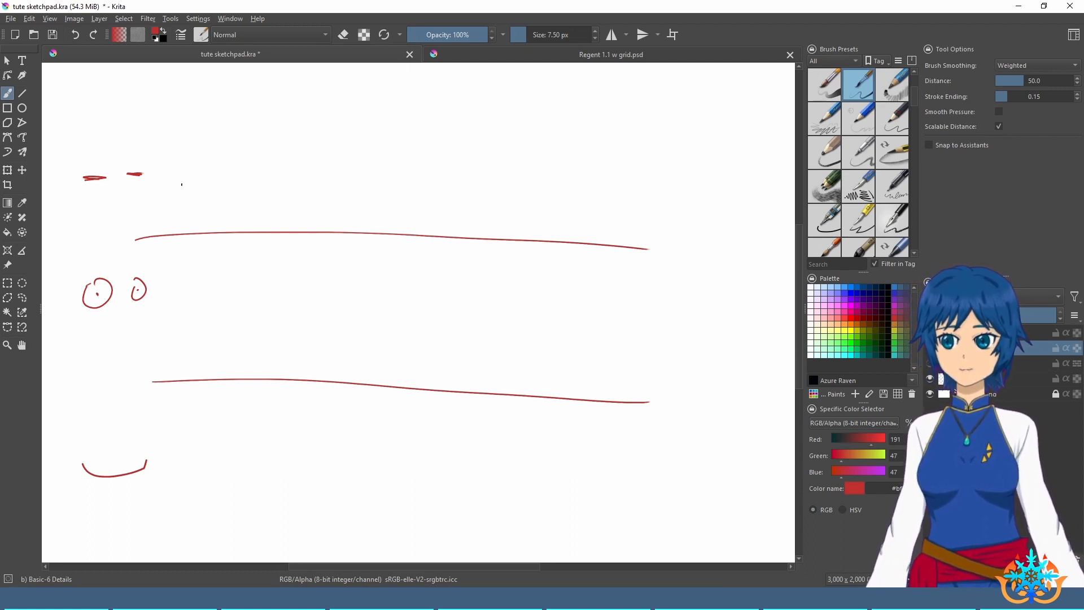
{"action": "mouse_move", "coordinate": [212, 180]}
{"action": "left_mouse_down"}
{"action": "mouse_move", "coordinate": [236, 165]}
{"action": "mouse_move", "coordinate": [275, 187]}
{"action": "left_mouse_up"}
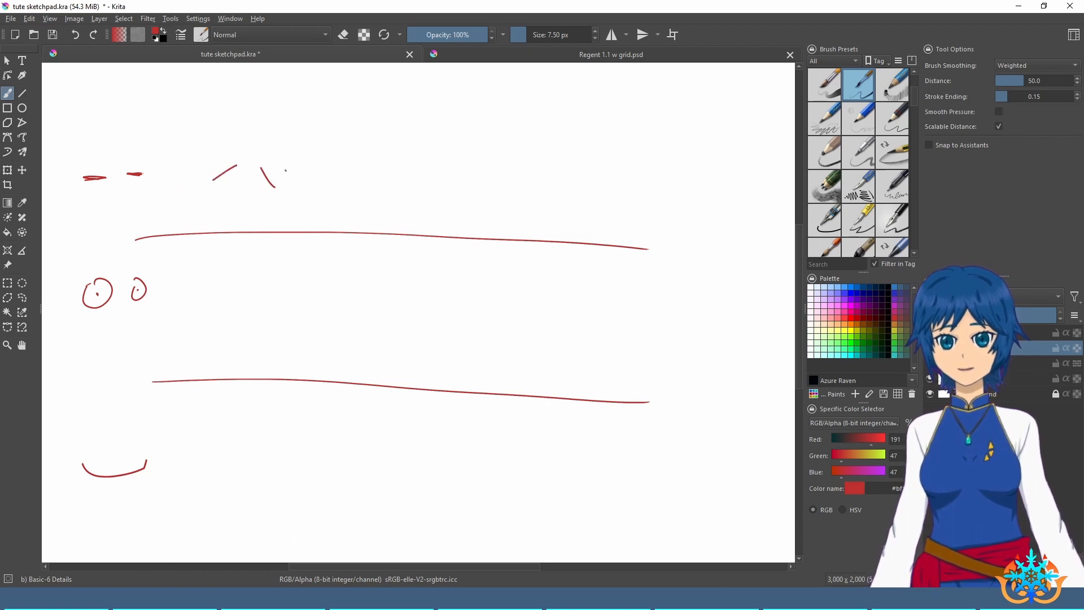
{"action": "left_click_drag", "start_coordinate": [359, 166], "coordinate": [423, 167]}
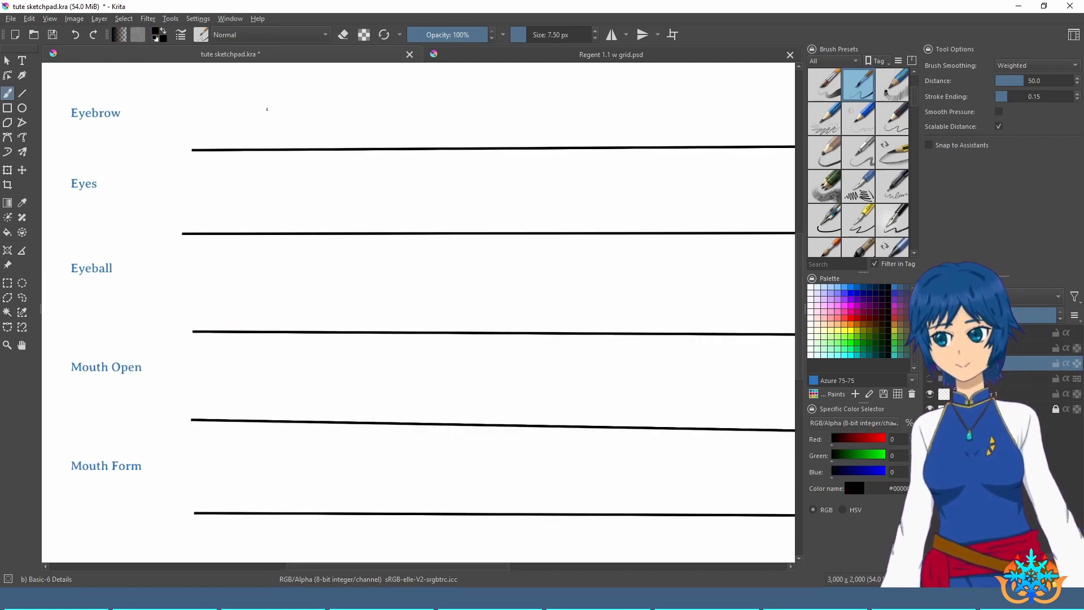
Step: Set the brush colour to blue with RGB values 47, 119, 191 for drawing in the labelled expression chart
{"action": "right_click", "coordinate": [257, 96]}
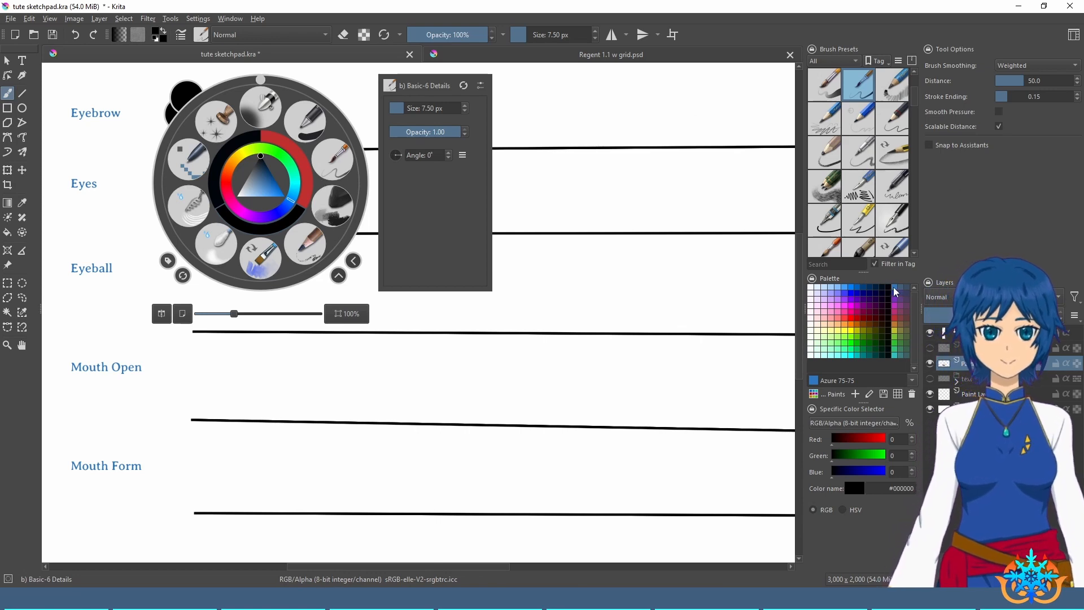
{"action": "left_click", "coordinate": [269, 185]}
{"action": "left_click", "coordinate": [684, 195]}
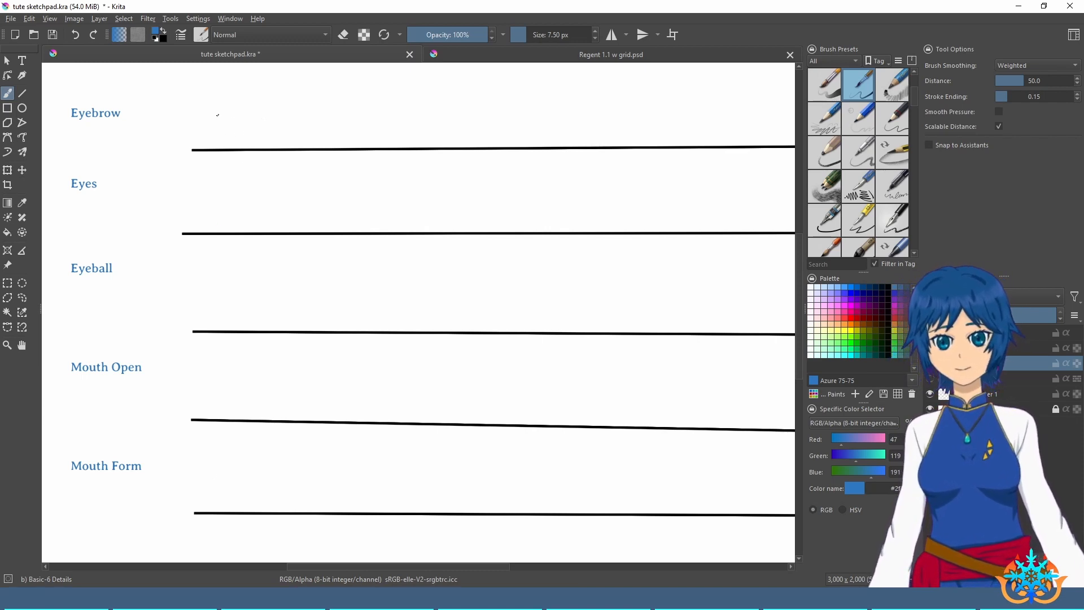
Step: Draw three pairs of eyebrows in the Eyebrow row: flat dashes, slanted strokes and curved strokes
{"action": "left_click_drag", "start_coordinate": [209, 116], "coordinate": [256, 116]}
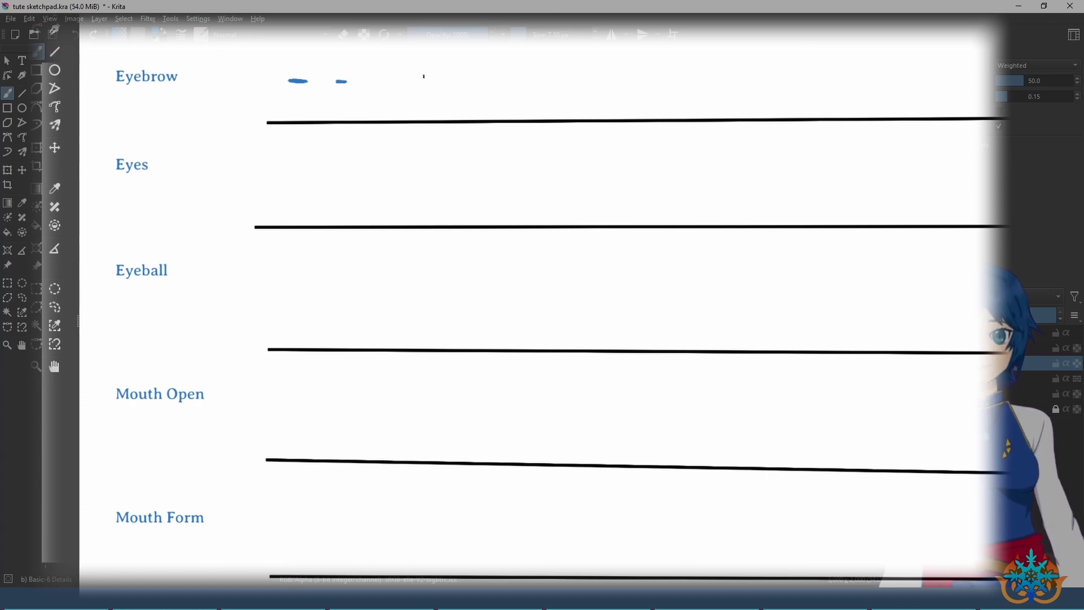
{"action": "mouse_move", "coordinate": [423, 74]}
{"action": "left_mouse_down"}
{"action": "mouse_move", "coordinate": [409, 84]}
{"action": "mouse_move", "coordinate": [460, 88]}
{"action": "left_mouse_up"}
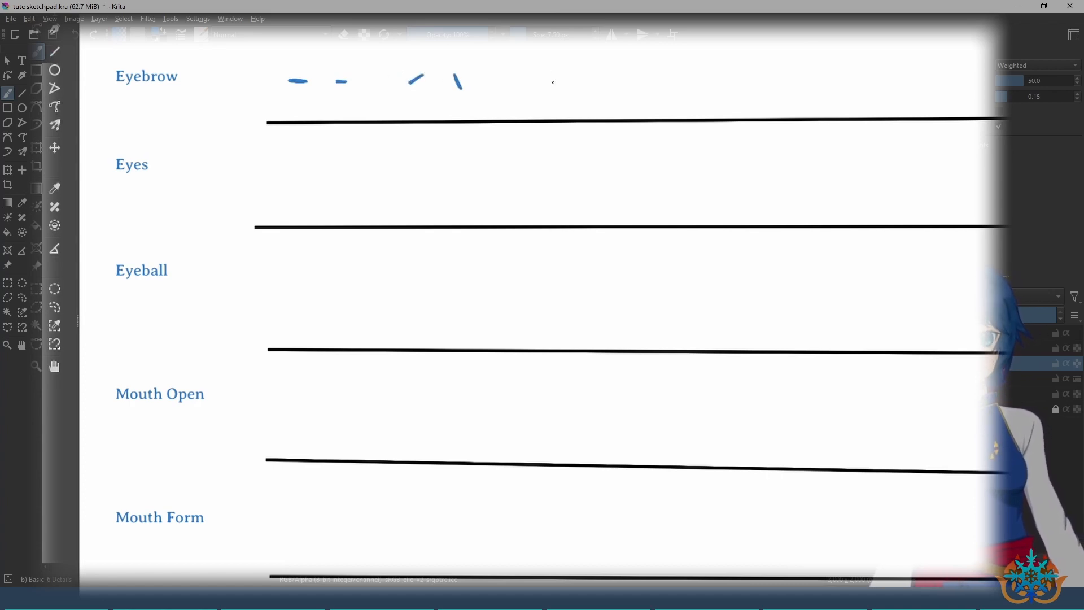
{"action": "mouse_move", "coordinate": [538, 72]}
{"action": "left_mouse_down"}
{"action": "mouse_move", "coordinate": [520, 91]}
{"action": "mouse_move", "coordinate": [578, 90]}
{"action": "left_mouse_up"}
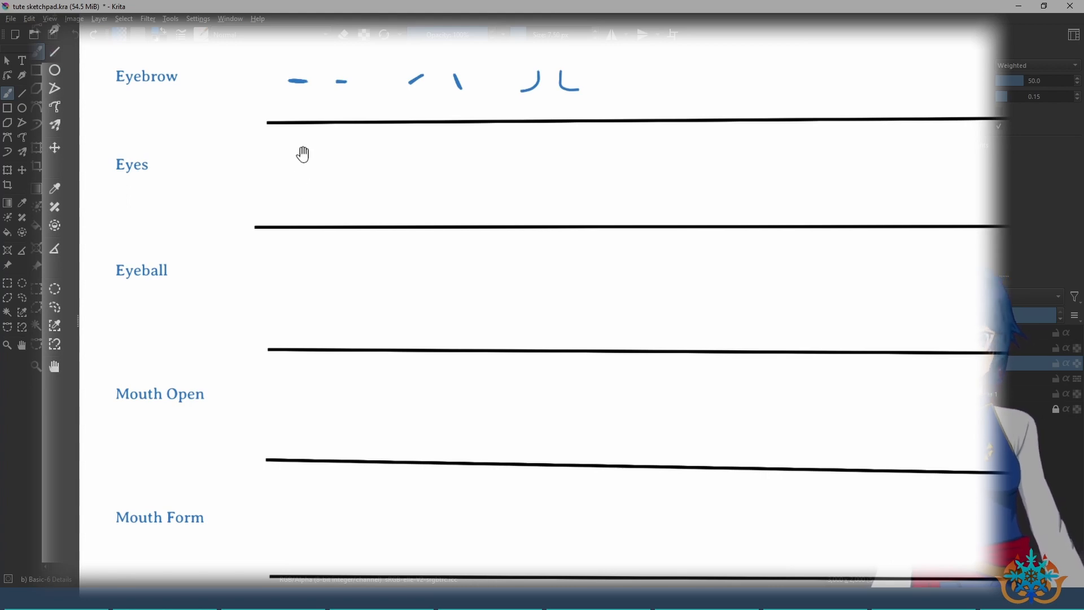
Step: Draw three pairs of eyes in the Eyes row: closed flat lines, round open circles and half-lidded semicircles
{"action": "left_click_drag", "start_coordinate": [303, 152], "coordinate": [302, 177]}
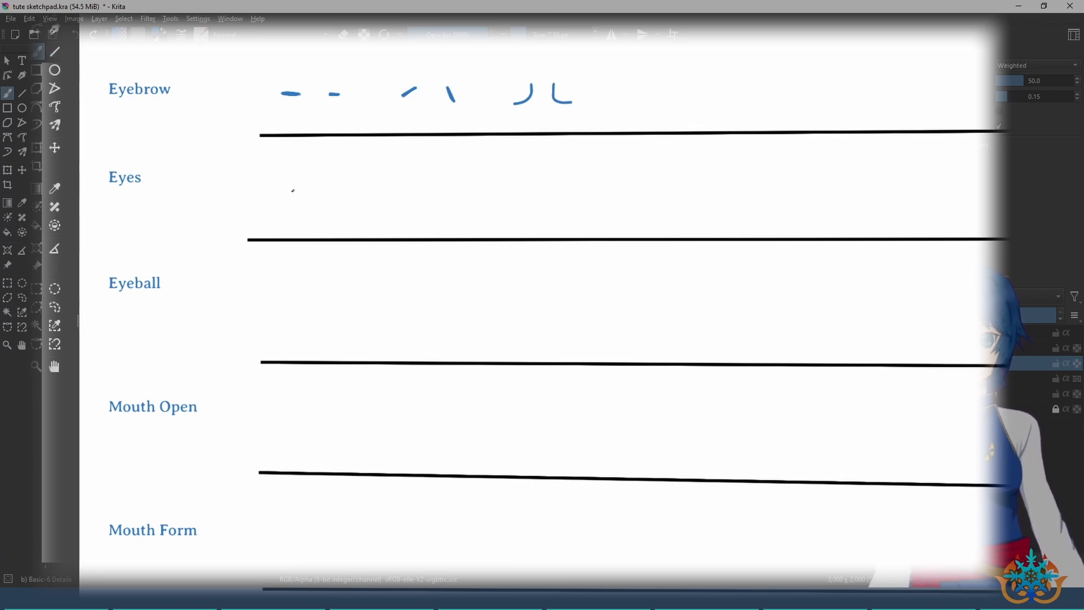
{"action": "left_click_drag", "start_coordinate": [271, 185], "coordinate": [357, 187]}
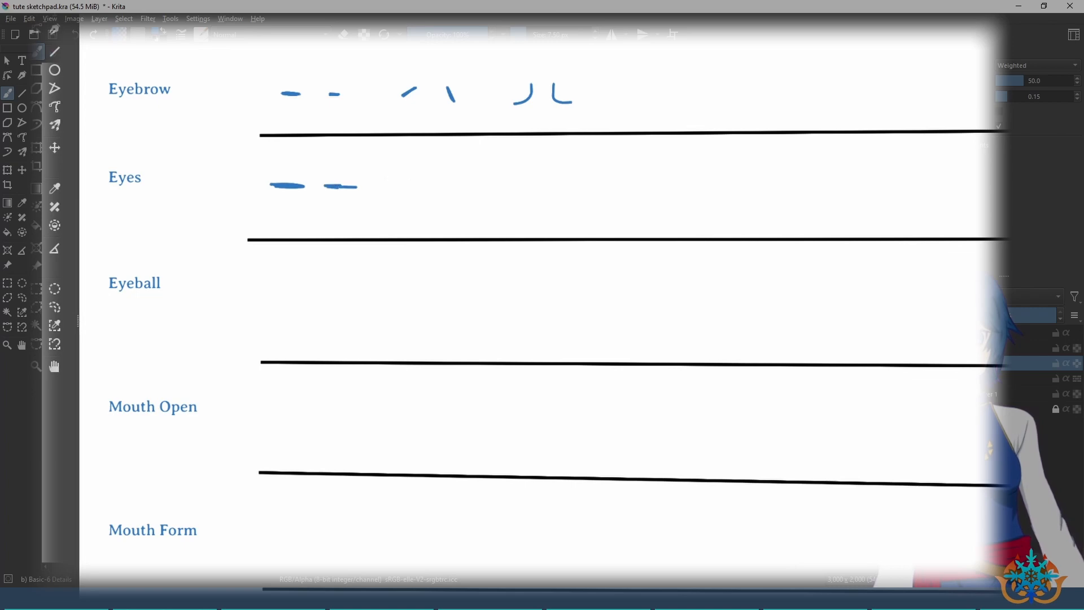
{"action": "mouse_move", "coordinate": [428, 177]}
{"action": "left_mouse_down"}
{"action": "mouse_move", "coordinate": [454, 169]}
{"action": "mouse_move", "coordinate": [435, 196]}
{"action": "mouse_move", "coordinate": [456, 169]}
{"action": "mouse_move", "coordinate": [515, 198]}
{"action": "mouse_move", "coordinate": [491, 180]}
{"action": "mouse_move", "coordinate": [515, 172]}
{"action": "left_mouse_up"}
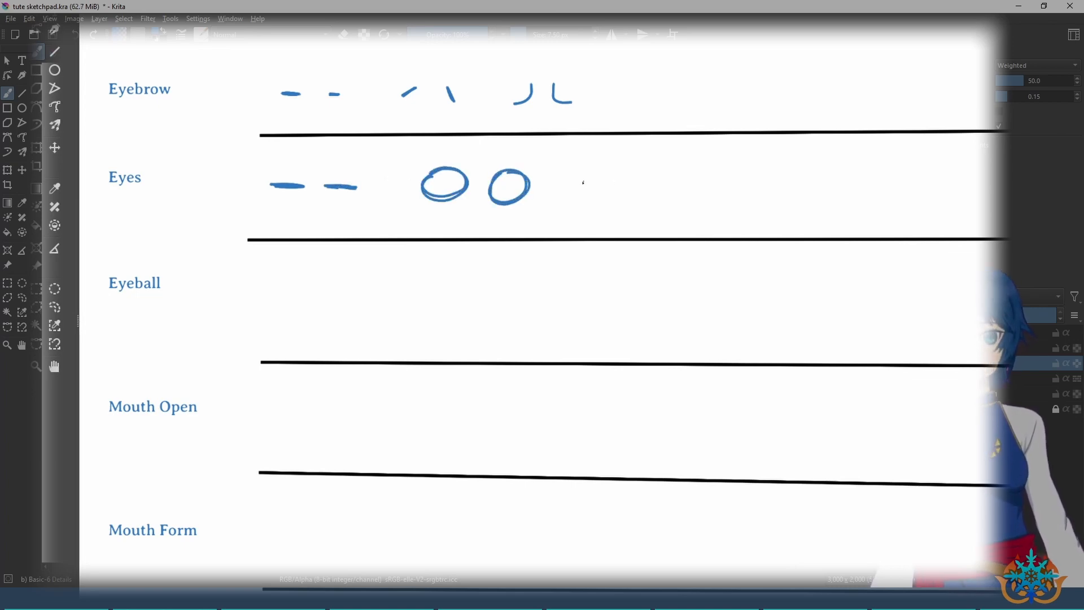
{"action": "mouse_move", "coordinate": [578, 183]}
{"action": "left_mouse_down"}
{"action": "mouse_move", "coordinate": [601, 201]}
{"action": "mouse_move", "coordinate": [631, 185]}
{"action": "mouse_move", "coordinate": [662, 197]}
{"action": "mouse_move", "coordinate": [712, 189]}
{"action": "mouse_move", "coordinate": [667, 184]}
{"action": "mouse_move", "coordinate": [720, 187]}
{"action": "left_mouse_up"}
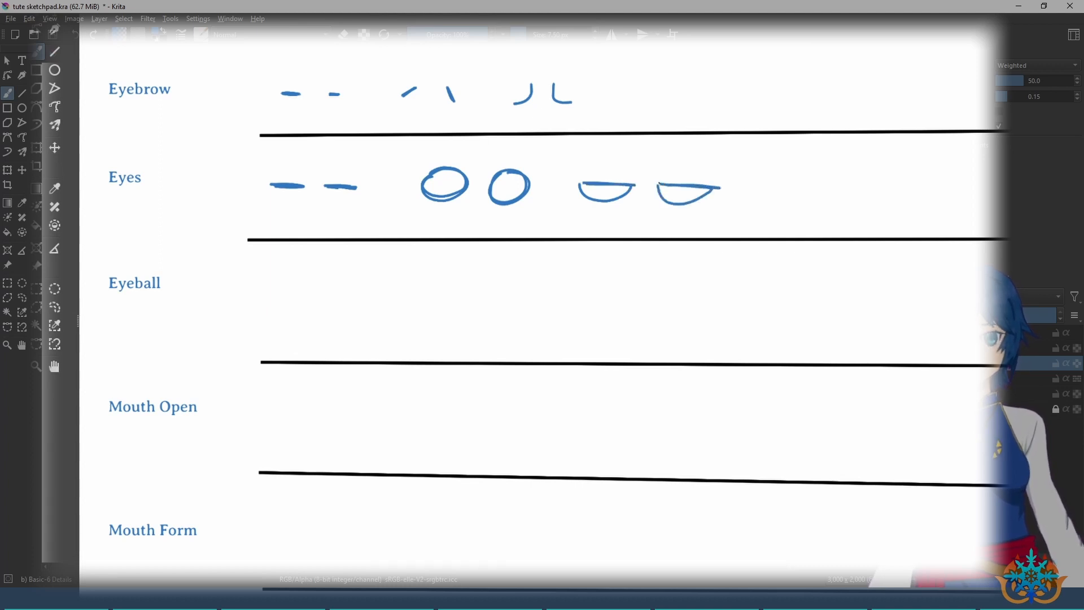
Step: Draw a ring of eight arrows pointing outward in all directions in the Eyeball row
{"action": "left_click_drag", "start_coordinate": [690, 150], "coordinate": [689, 158]}
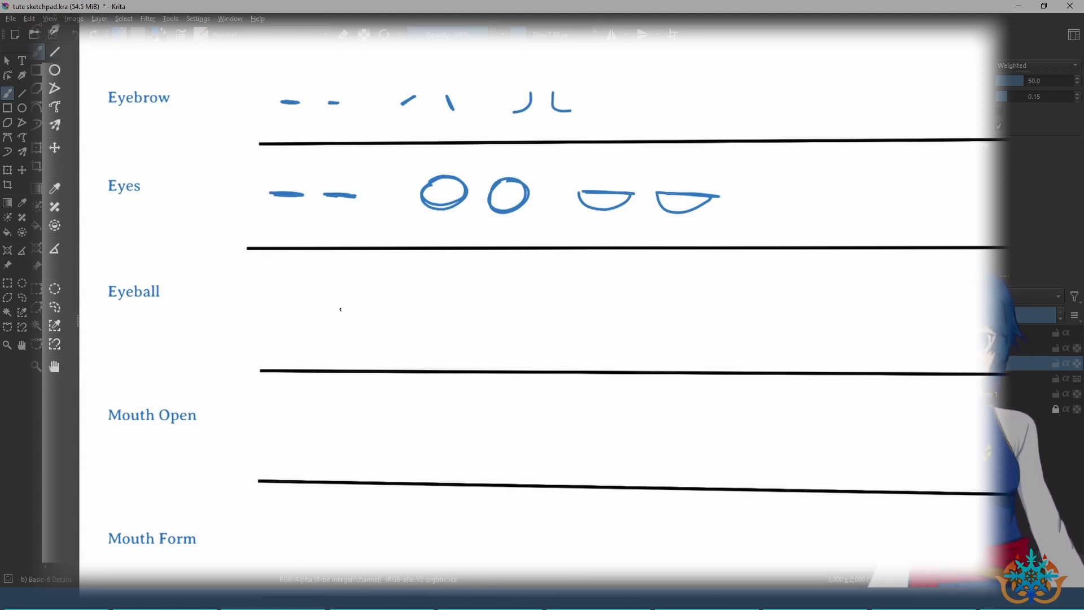
{"action": "mouse_move", "coordinate": [349, 311]}
{"action": "left_mouse_down"}
{"action": "mouse_move", "coordinate": [333, 303]}
{"action": "mouse_move", "coordinate": [341, 276]}
{"action": "left_mouse_up"}
{"action": "mouse_move", "coordinate": [340, 288]}
{"action": "left_mouse_down"}
{"action": "mouse_move", "coordinate": [341, 275]}
{"action": "mouse_move", "coordinate": [351, 281]}
{"action": "left_mouse_up"}
{"action": "left_click_drag", "start_coordinate": [385, 306], "coordinate": [390, 279]}
{"action": "mouse_move", "coordinate": [378, 280]}
{"action": "left_mouse_down"}
{"action": "mouse_move", "coordinate": [432, 285]}
{"action": "mouse_move", "coordinate": [431, 320]}
{"action": "mouse_move", "coordinate": [417, 355]}
{"action": "left_mouse_up"}
{"action": "mouse_move", "coordinate": [405, 350]}
{"action": "left_mouse_down"}
{"action": "mouse_move", "coordinate": [418, 346]}
{"action": "mouse_move", "coordinate": [376, 357]}
{"action": "left_mouse_up"}
{"action": "mouse_move", "coordinate": [371, 352]}
{"action": "left_mouse_down"}
{"action": "mouse_move", "coordinate": [381, 352]}
{"action": "mouse_move", "coordinate": [345, 348]}
{"action": "left_mouse_up"}
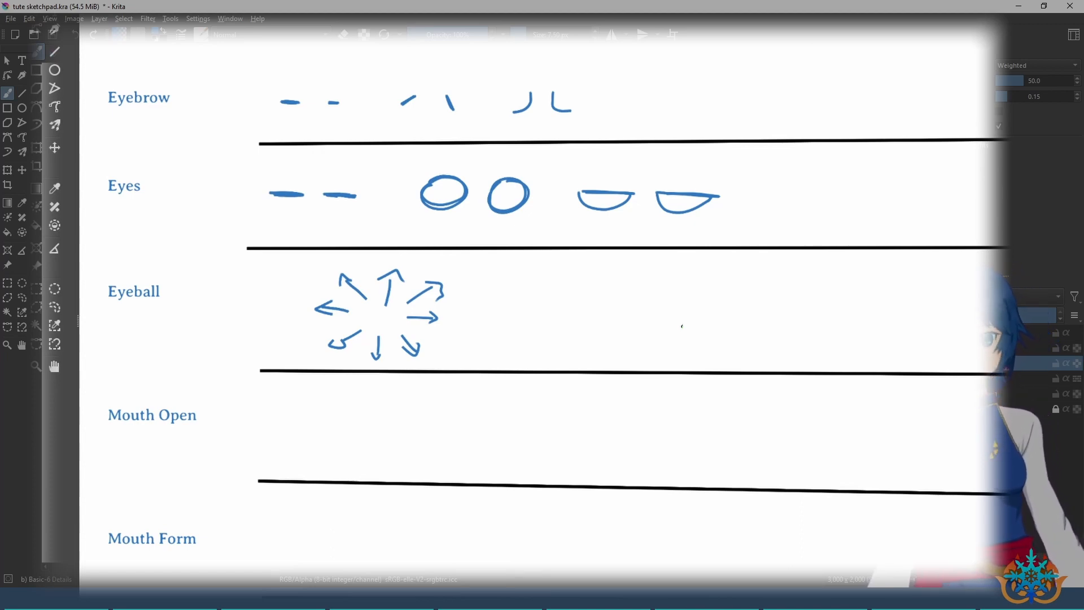
Step: Sketch a sad face beside the chart with half-lidded eyes, scribbled pupils, slanted eyebrows and a frown
{"action": "left_click_drag", "start_coordinate": [610, 248], "coordinate": [275, 280]}
{"action": "left_click_drag", "start_coordinate": [572, 247], "coordinate": [413, 177]}
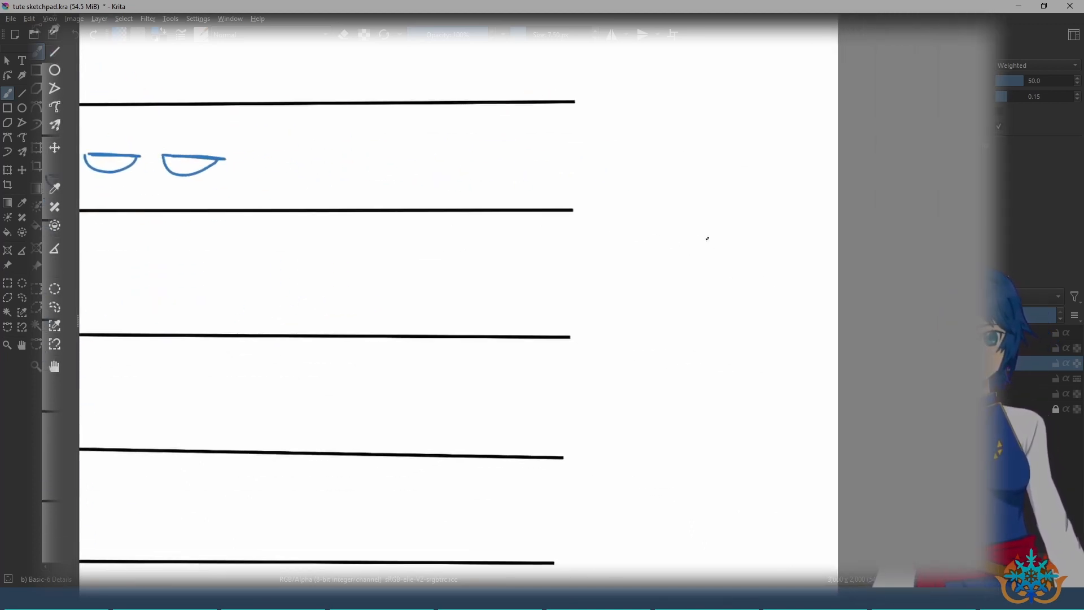
{"action": "left_click_drag", "start_coordinate": [660, 232], "coordinate": [694, 235]}
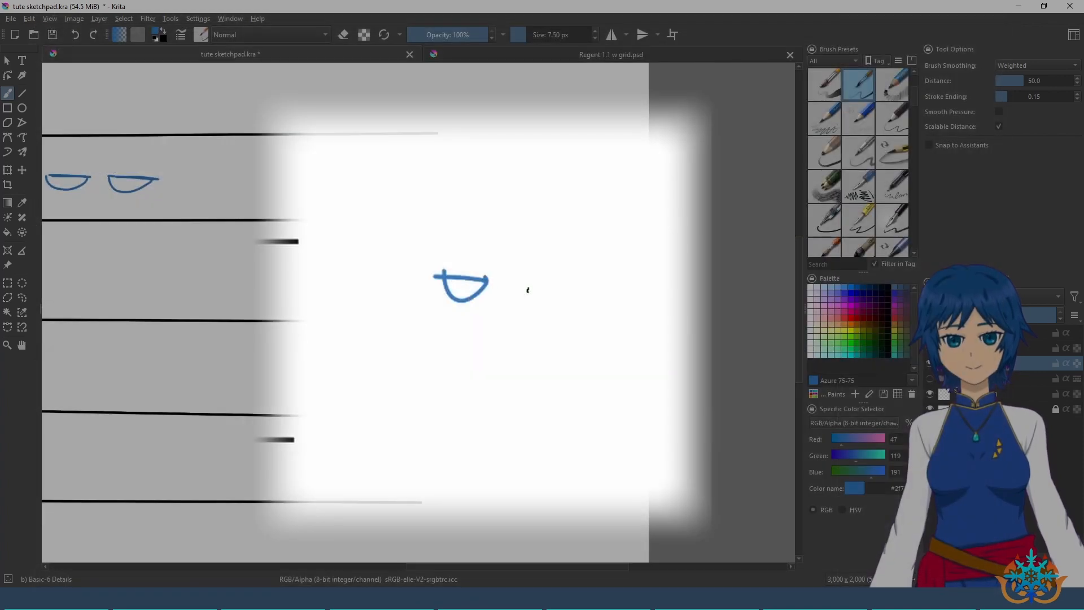
{"action": "mouse_move", "coordinate": [560, 274]}
{"action": "left_mouse_down"}
{"action": "mouse_move", "coordinate": [513, 267]}
{"action": "mouse_move", "coordinate": [465, 291]}
{"action": "left_mouse_up"}
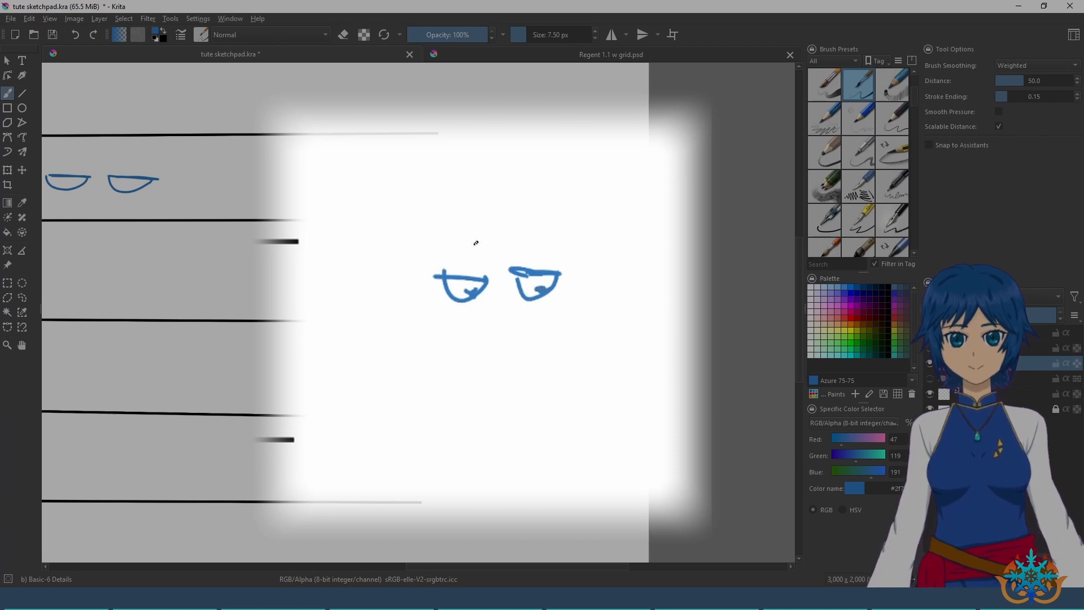
{"action": "mouse_move", "coordinate": [441, 248]}
{"action": "left_mouse_down"}
{"action": "mouse_move", "coordinate": [470, 233]}
{"action": "mouse_move", "coordinate": [555, 250]}
{"action": "left_mouse_up"}
{"action": "left_click_drag", "start_coordinate": [455, 372], "coordinate": [508, 360]}
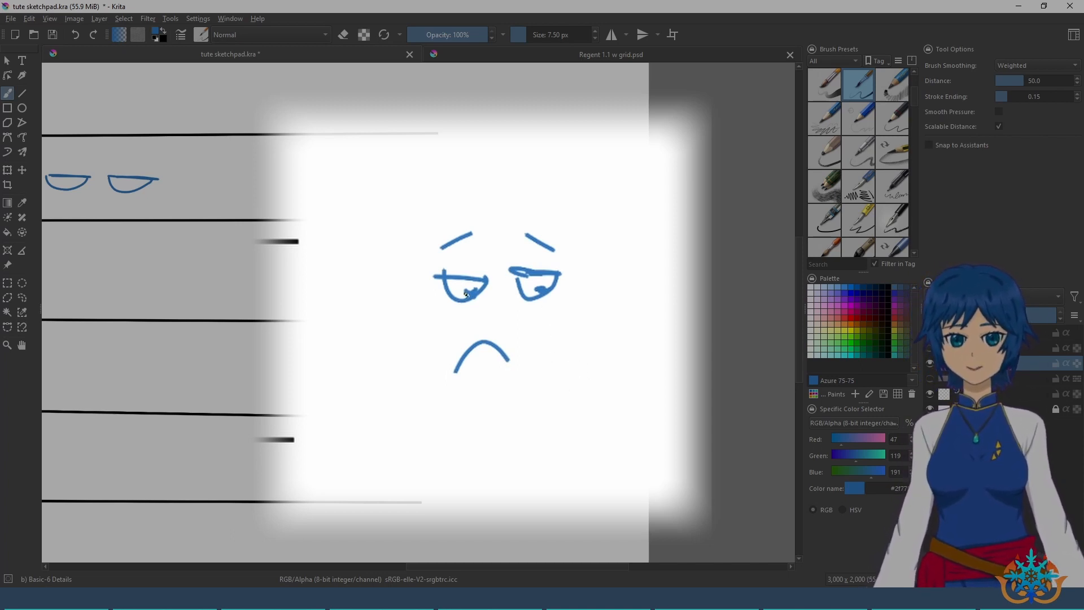
Step: Erase the scribbled pupils inside both half-lidded eyes of the sad face and return to painting with the brush
{"action": "key", "text": "e"}
{"action": "left_click_drag", "start_coordinate": [471, 291], "coordinate": [467, 291]}
{"action": "left_click_drag", "start_coordinate": [541, 292], "coordinate": [537, 288]}
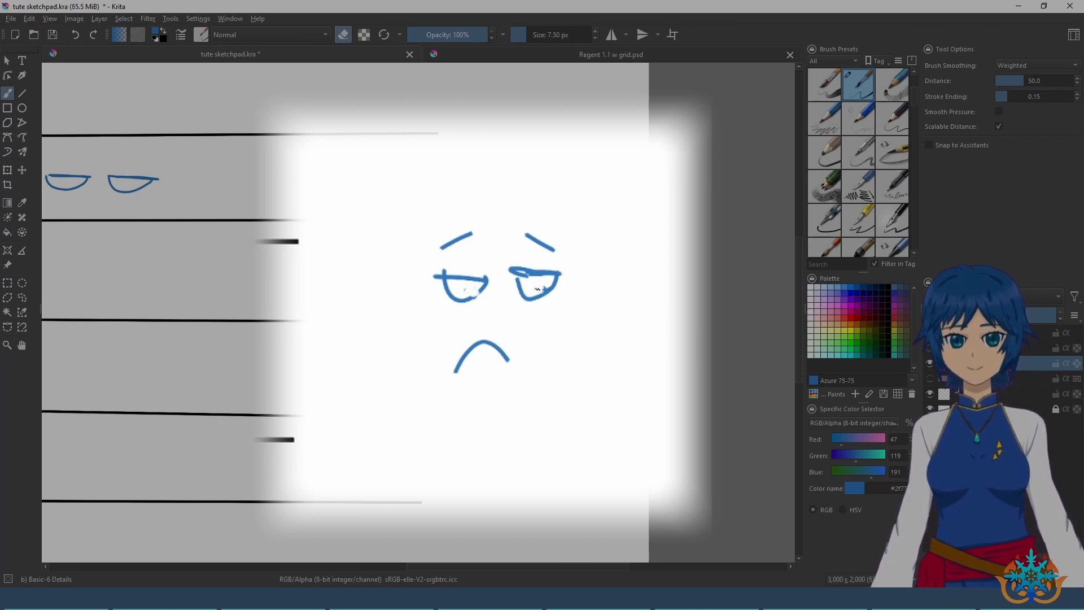
{"action": "key", "text": "e"}
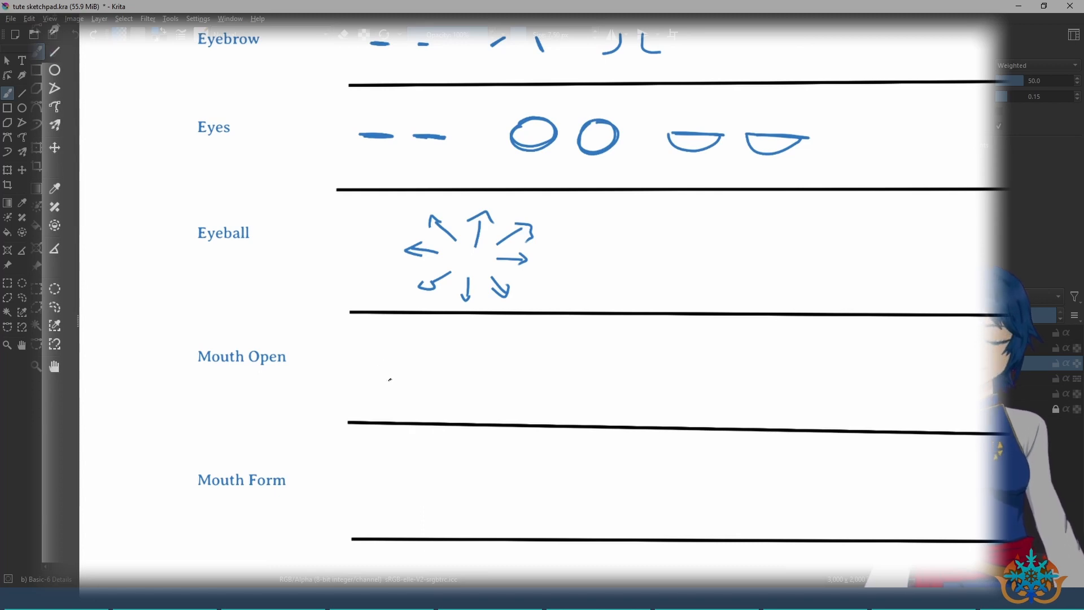
Step: Draw closed, slightly open and wide-open smiles in the Mouth Open row, and a flat line, smile and frown in the Mouth Form row
{"action": "mouse_move", "coordinate": [379, 361]}
{"action": "left_mouse_down"}
{"action": "mouse_move", "coordinate": [510, 392]}
{"action": "mouse_move", "coordinate": [550, 368]}
{"action": "mouse_move", "coordinate": [666, 367]}
{"action": "left_mouse_up"}
{"action": "mouse_move", "coordinate": [593, 411]}
{"action": "left_mouse_down"}
{"action": "mouse_move", "coordinate": [362, 451]}
{"action": "mouse_move", "coordinate": [426, 446]}
{"action": "left_mouse_up"}
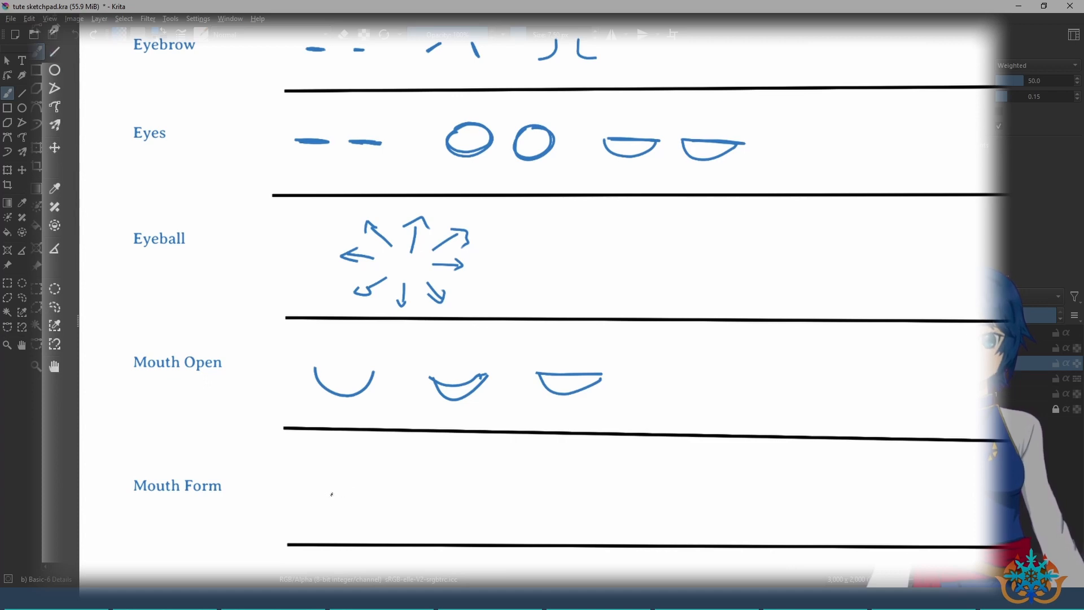
{"action": "left_click_drag", "start_coordinate": [326, 493], "coordinate": [376, 489]}
{"action": "left_click_drag", "start_coordinate": [457, 487], "coordinate": [514, 487]}
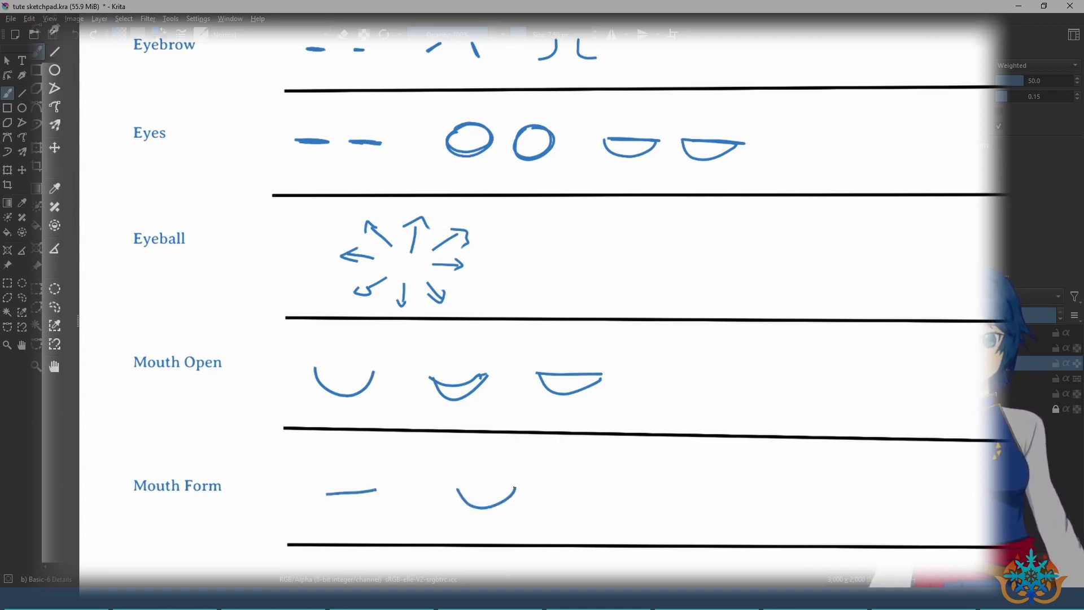
{"action": "left_click_drag", "start_coordinate": [579, 508], "coordinate": [637, 511]}
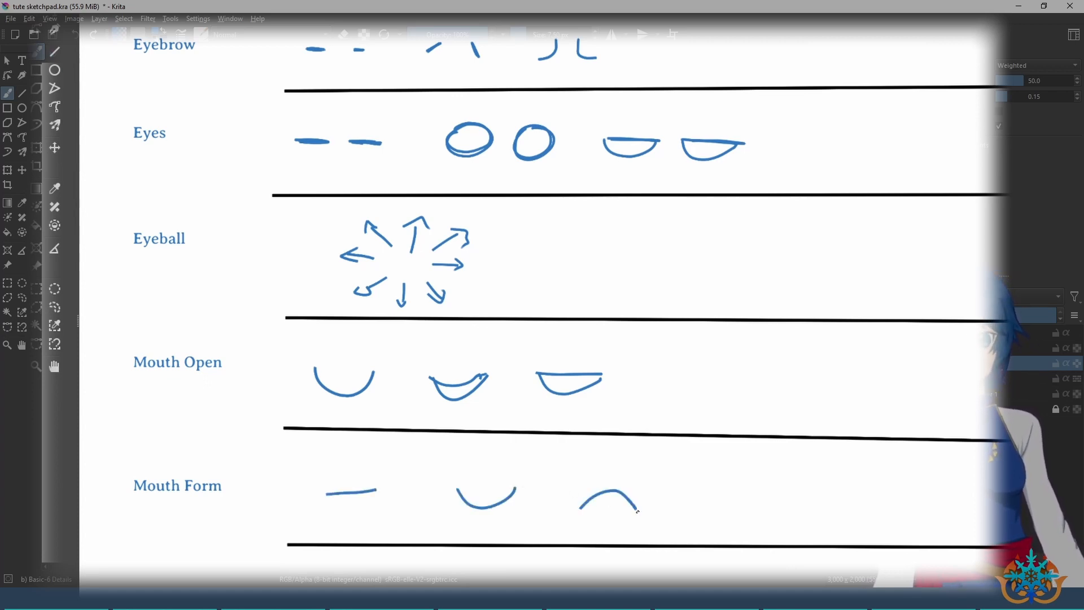
Step: Write the number of shapes at the end of each chart row: 3, 3, 9, 3 and 3
{"action": "left_click_drag", "start_coordinate": [666, 415], "coordinate": [616, 451]}
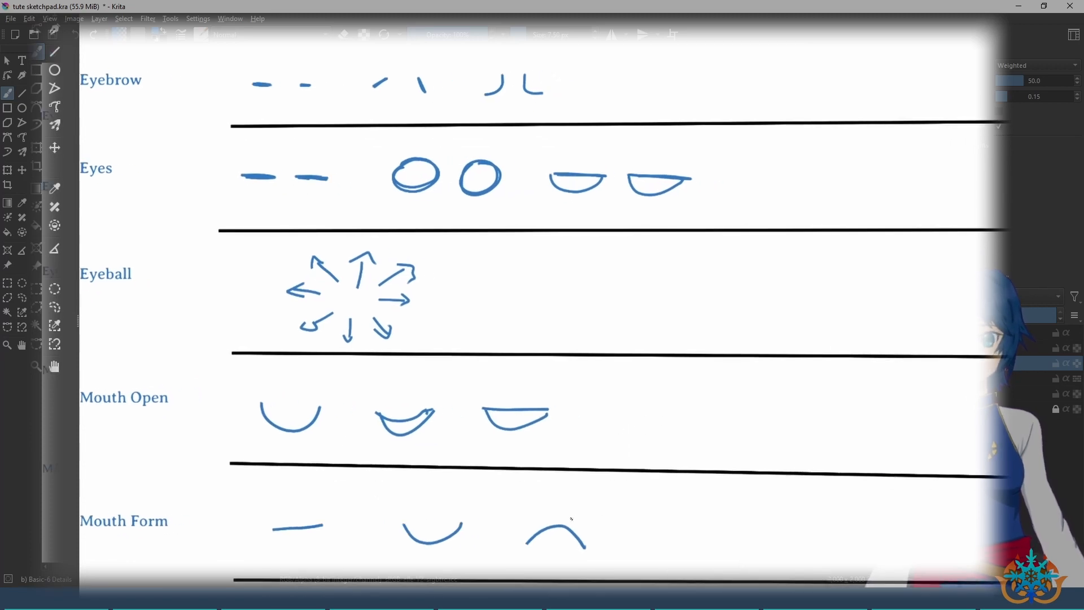
{"action": "left_click_drag", "start_coordinate": [658, 403], "coordinate": [625, 397]}
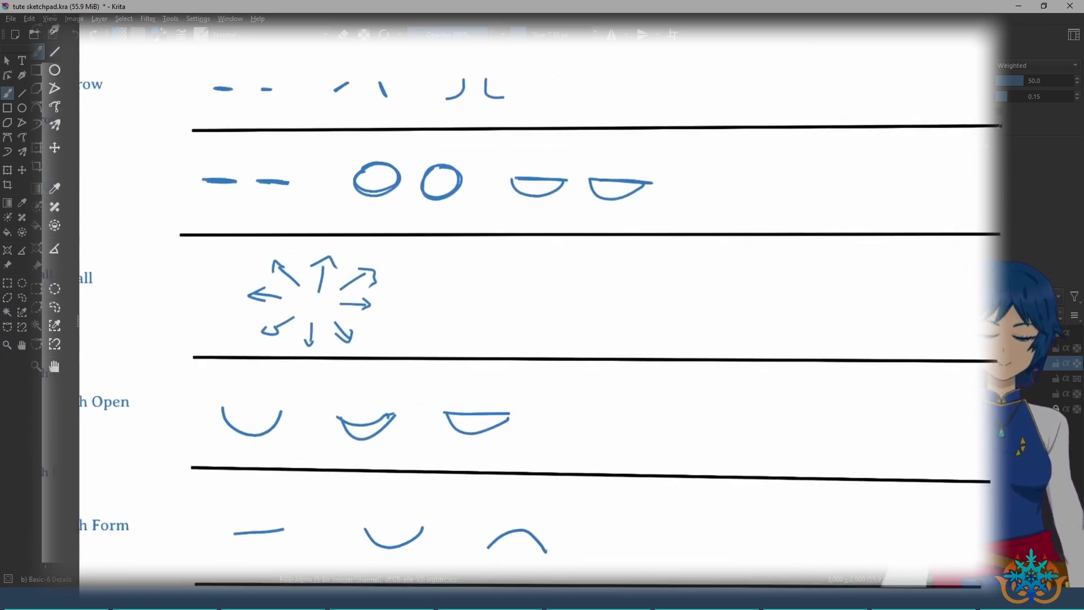
{"action": "left_click_drag", "start_coordinate": [729, 343], "coordinate": [814, 349]}
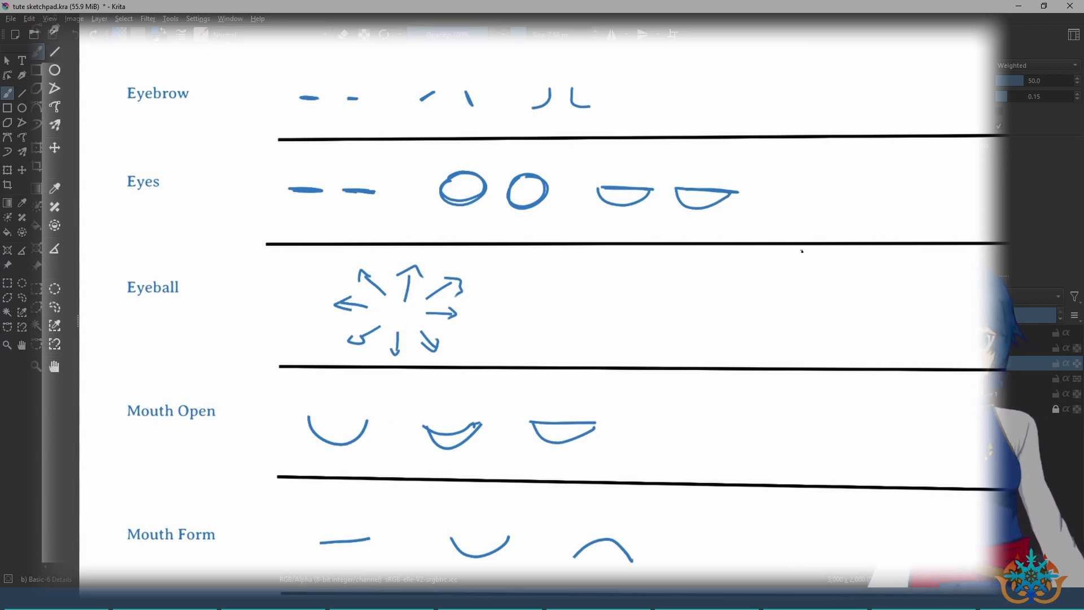
{"action": "left_click_drag", "start_coordinate": [801, 251], "coordinate": [764, 249]}
{"action": "mouse_move", "coordinate": [845, 78]}
{"action": "left_mouse_down"}
{"action": "mouse_move", "coordinate": [868, 73]}
{"action": "mouse_move", "coordinate": [862, 107]}
{"action": "left_mouse_up"}
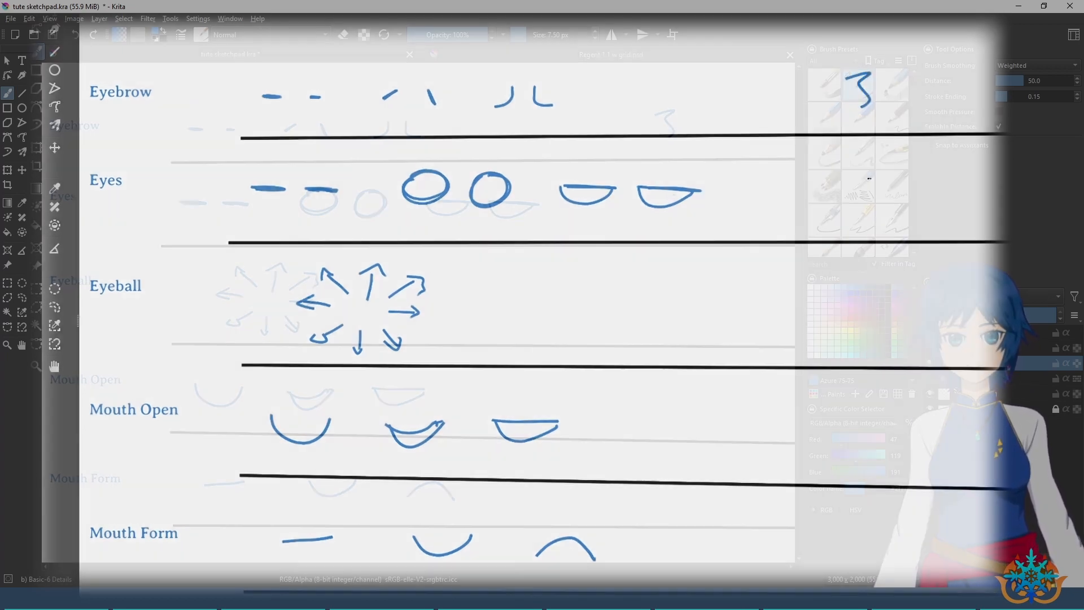
{"action": "left_click_drag", "start_coordinate": [852, 165], "coordinate": [859, 175]}
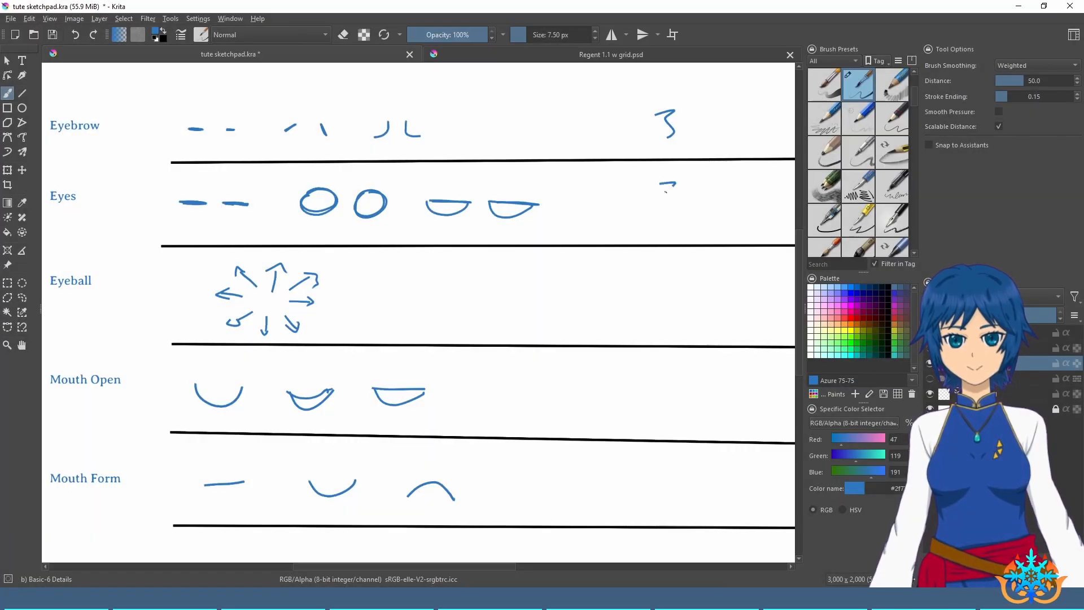
{"action": "left_click_drag", "start_coordinate": [665, 192], "coordinate": [664, 207]}
{"action": "mouse_move", "coordinate": [668, 287]}
{"action": "left_mouse_down"}
{"action": "mouse_move", "coordinate": [659, 304]}
{"action": "mouse_move", "coordinate": [677, 315]}
{"action": "left_mouse_up"}
{"action": "left_click_drag", "start_coordinate": [662, 373], "coordinate": [665, 404]}
{"action": "mouse_move", "coordinate": [662, 467]}
{"action": "left_mouse_down"}
{"action": "mouse_move", "coordinate": [673, 484]}
{"action": "mouse_move", "coordinate": [664, 501]}
{"action": "left_mouse_up"}
{"action": "left_click_drag", "start_coordinate": [473, 338], "coordinate": [465, 339]}
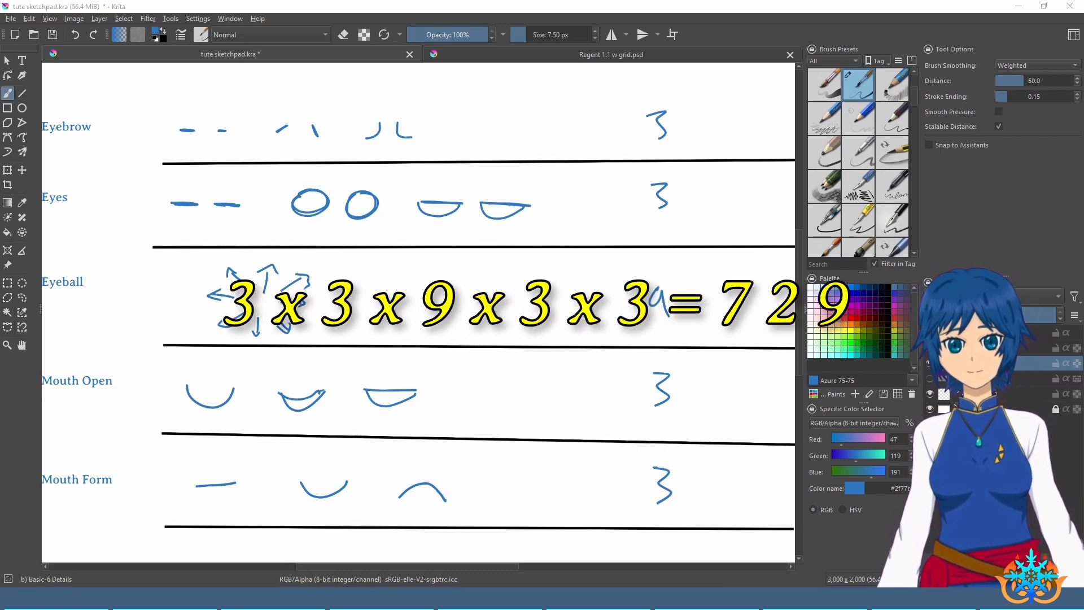
{"action": "left_click_drag", "start_coordinate": [422, 359], "coordinate": [423, 361]}
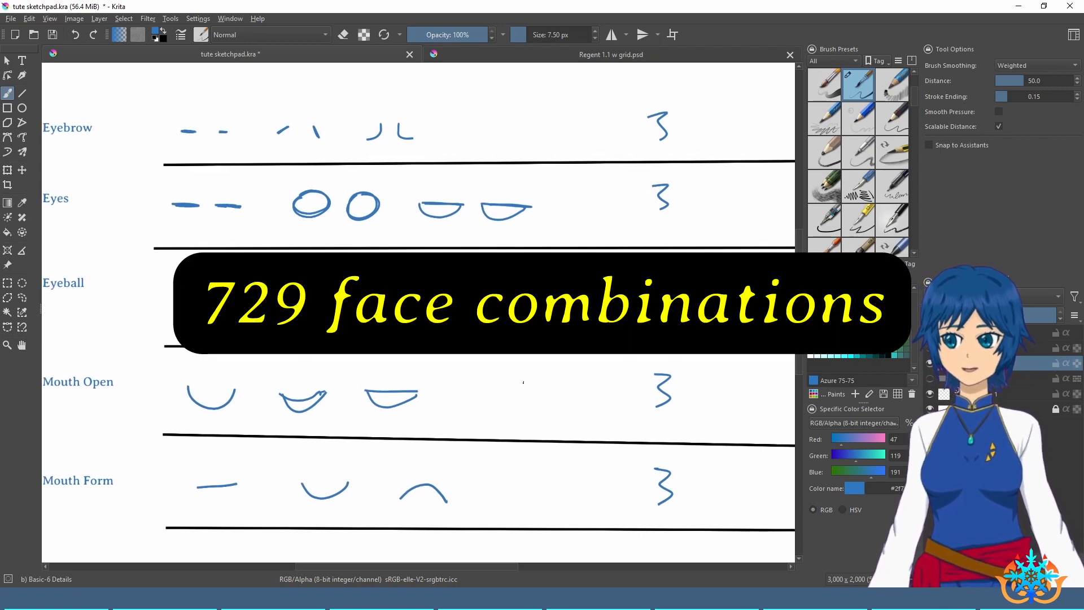
{"action": "left_click_drag", "start_coordinate": [523, 383], "coordinate": [555, 385]}
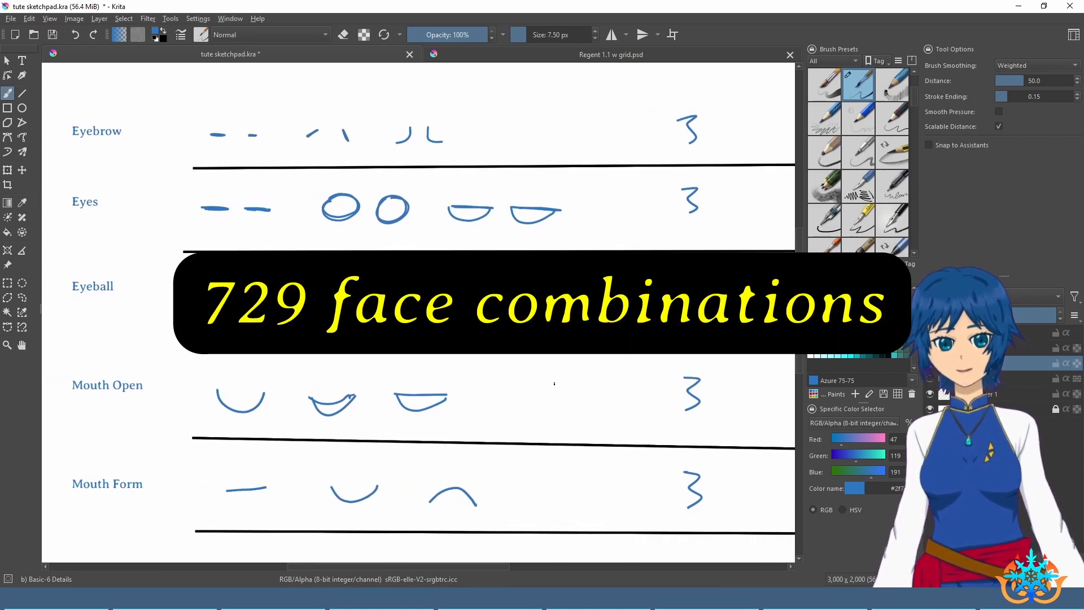
{"action": "mouse_move", "coordinate": [564, 269]}
{"action": "left_mouse_down"}
{"action": "mouse_move", "coordinate": [436, 259]}
{"action": "mouse_move", "coordinate": [559, 273]}
{"action": "mouse_move", "coordinate": [569, 254]}
{"action": "mouse_move", "coordinate": [556, 254]}
{"action": "left_mouse_up"}
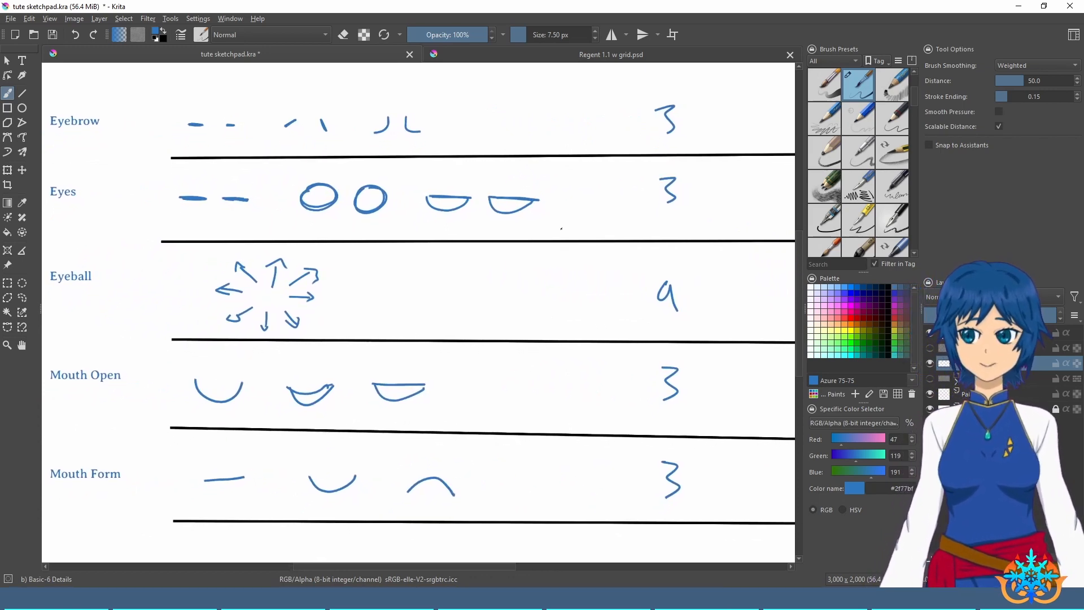
{"action": "left_click_drag", "start_coordinate": [340, 312], "coordinate": [328, 317]}
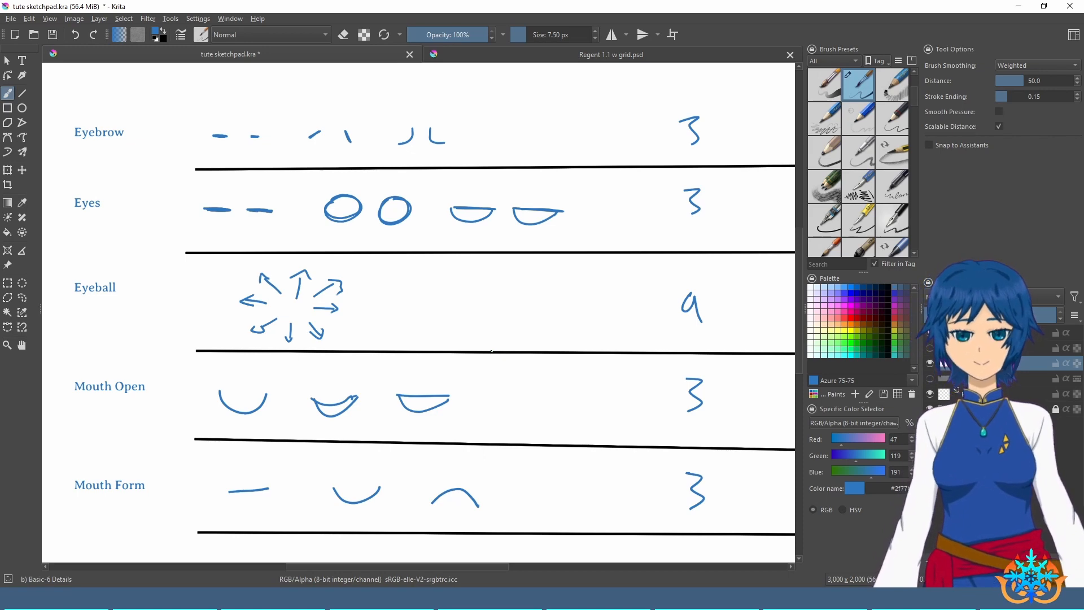
{"action": "left_click_drag", "start_coordinate": [491, 351], "coordinate": [487, 344]}
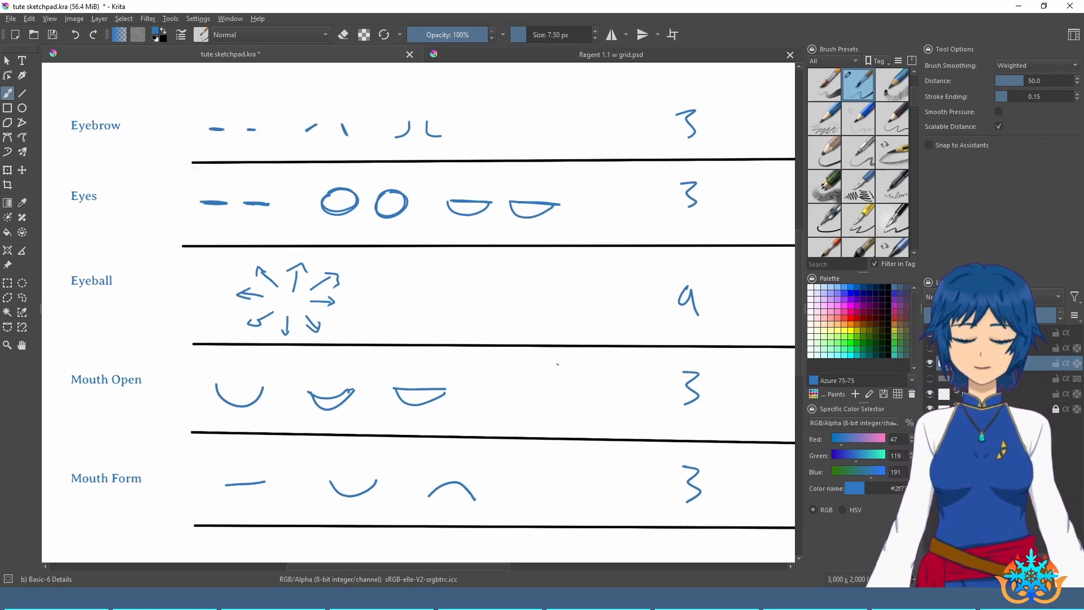
Step: Add a pair of squeezed "> <" eyes and a pair of "^ ^" eyes to the Eyes row, each with a small smile beneath
{"action": "left_click_drag", "start_coordinate": [550, 317], "coordinate": [495, 318]}
{"action": "left_click_drag", "start_coordinate": [490, 254], "coordinate": [562, 262]}
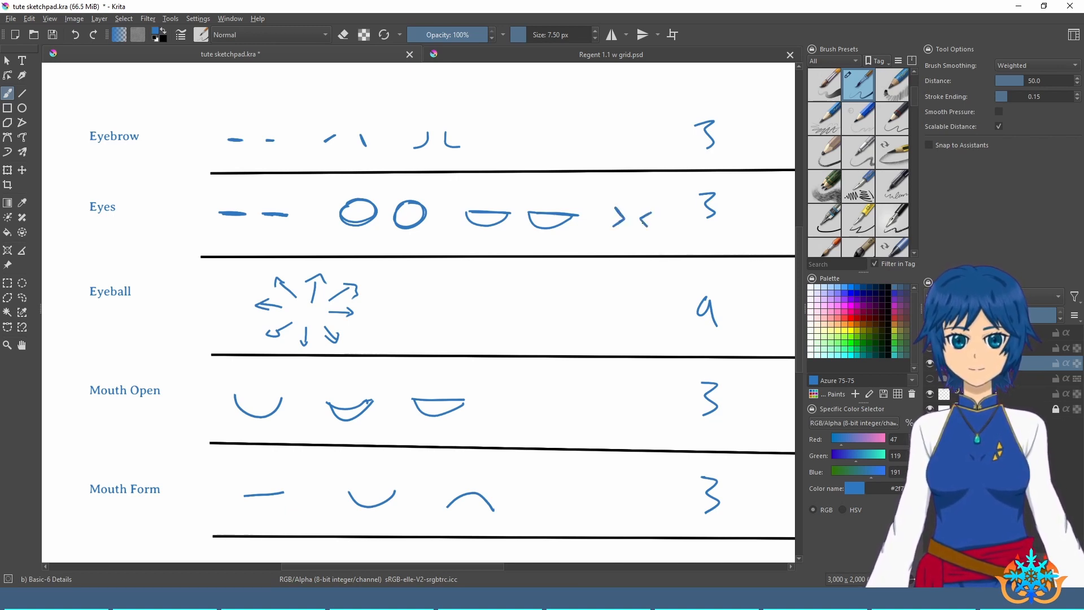
{"action": "left_click_drag", "start_coordinate": [710, 191], "coordinate": [562, 234]}
{"action": "mouse_move", "coordinate": [592, 276]}
{"action": "left_mouse_down"}
{"action": "mouse_move", "coordinate": [509, 285]}
{"action": "mouse_move", "coordinate": [566, 285]}
{"action": "mouse_move", "coordinate": [587, 304]}
{"action": "mouse_move", "coordinate": [612, 279]}
{"action": "mouse_move", "coordinate": [621, 303]}
{"action": "left_mouse_up"}
{"action": "left_click_drag", "start_coordinate": [320, 314], "coordinate": [360, 316]}
{"action": "left_click_drag", "start_coordinate": [575, 319], "coordinate": [611, 323]}
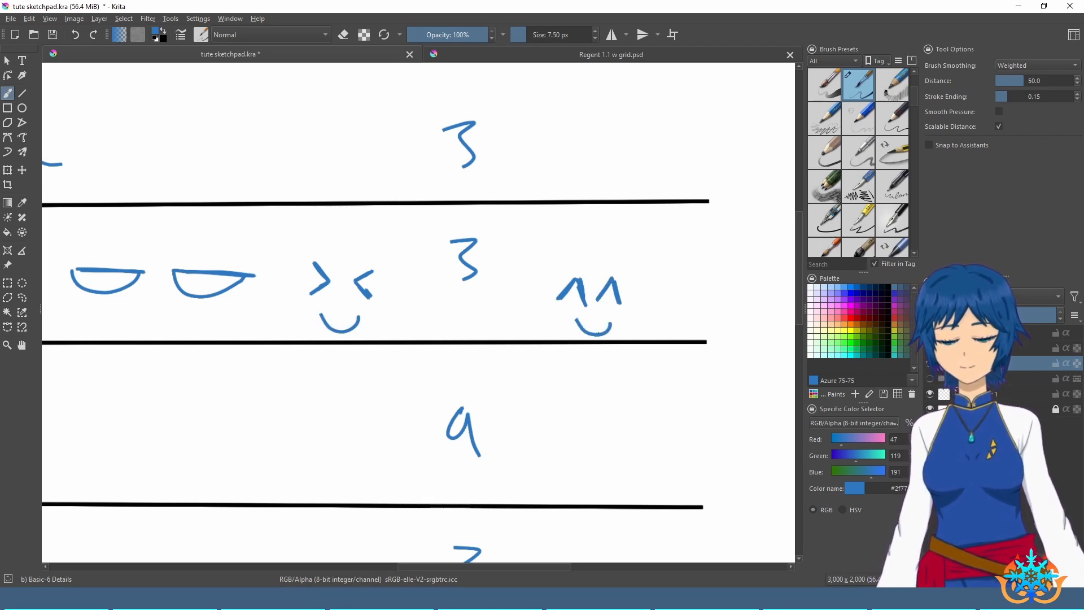
Step: Hide the expression chart drawing layer and show the layer listing the Live2D parameters
{"action": "scroll", "coordinate": [441, 342], "scroll_direction": "down", "scroll_amount": 3}
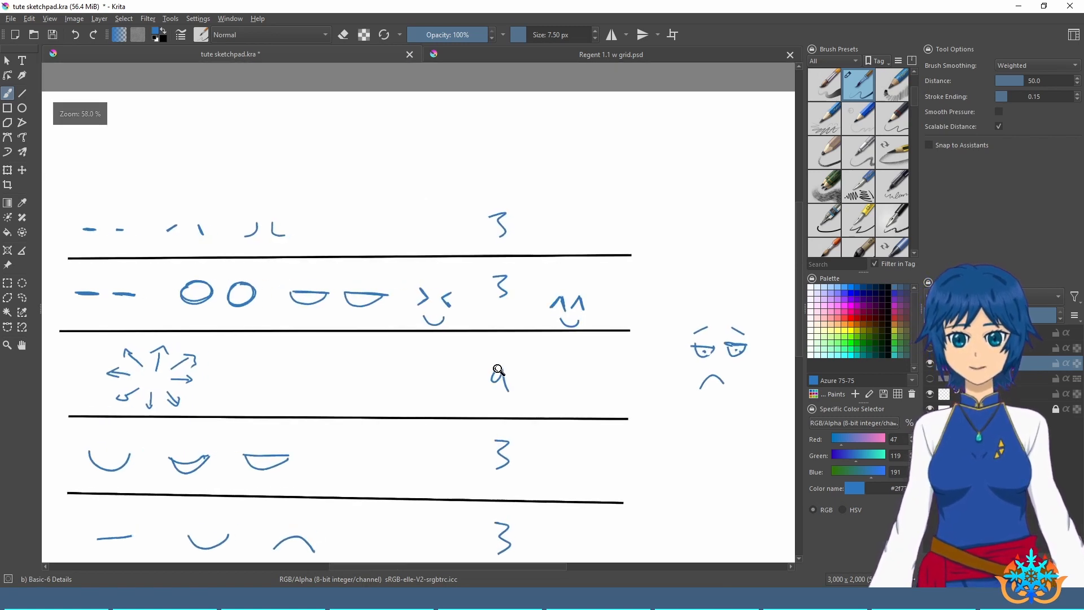
{"action": "mouse_move", "coordinate": [382, 372]}
{"action": "left_mouse_down"}
{"action": "mouse_move", "coordinate": [524, 332]}
{"action": "mouse_move", "coordinate": [496, 307]}
{"action": "mouse_move", "coordinate": [477, 310]}
{"action": "left_mouse_up"}
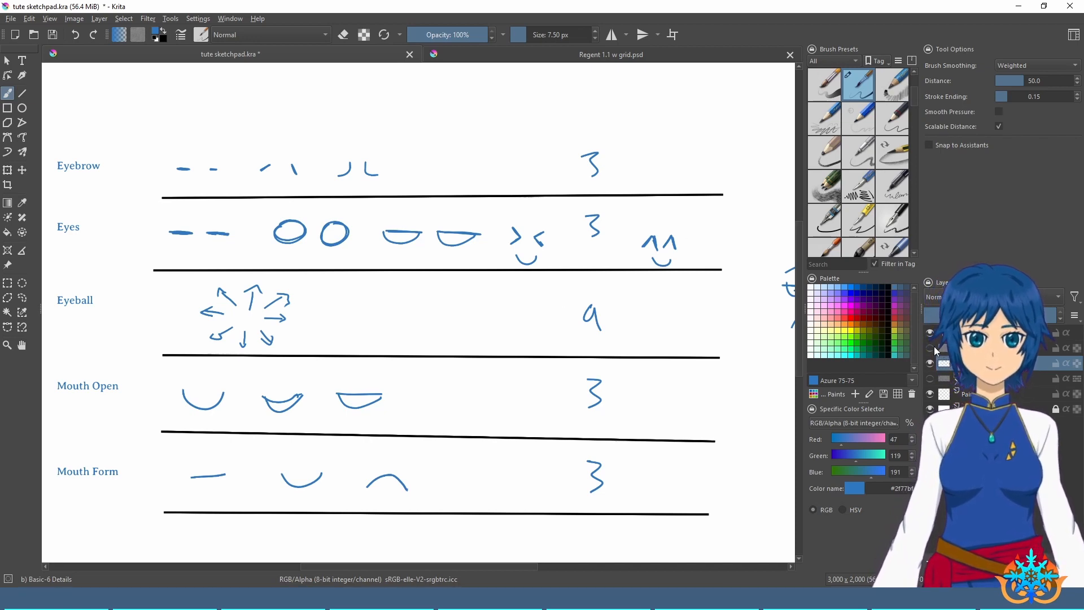
{"action": "left_click", "coordinate": [930, 363]}
{"action": "left_click", "coordinate": [930, 379]}
{"action": "left_click_drag", "start_coordinate": [608, 309], "coordinate": [457, 297]}
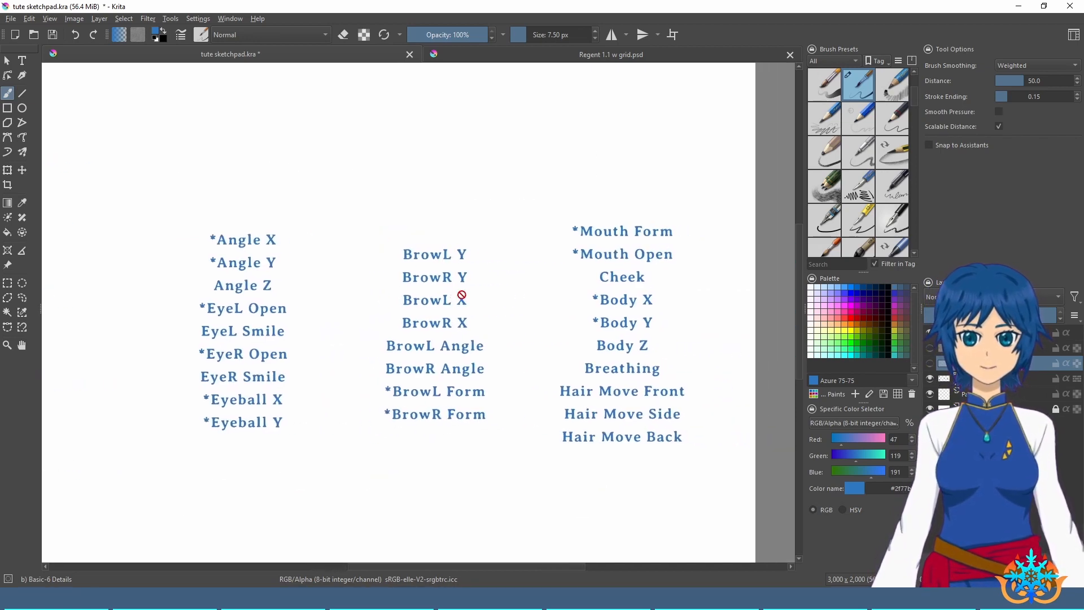
{"action": "scroll", "coordinate": [426, 318], "scroll_direction": "up", "scroll_amount": 1}
{"action": "left_click_drag", "start_coordinate": [533, 314], "coordinate": [502, 314]}
{"action": "scroll", "coordinate": [517, 317], "scroll_direction": "up", "scroll_amount": 1}
{"action": "scroll", "coordinate": [520, 315], "scroll_direction": "down", "scroll_amount": 1}
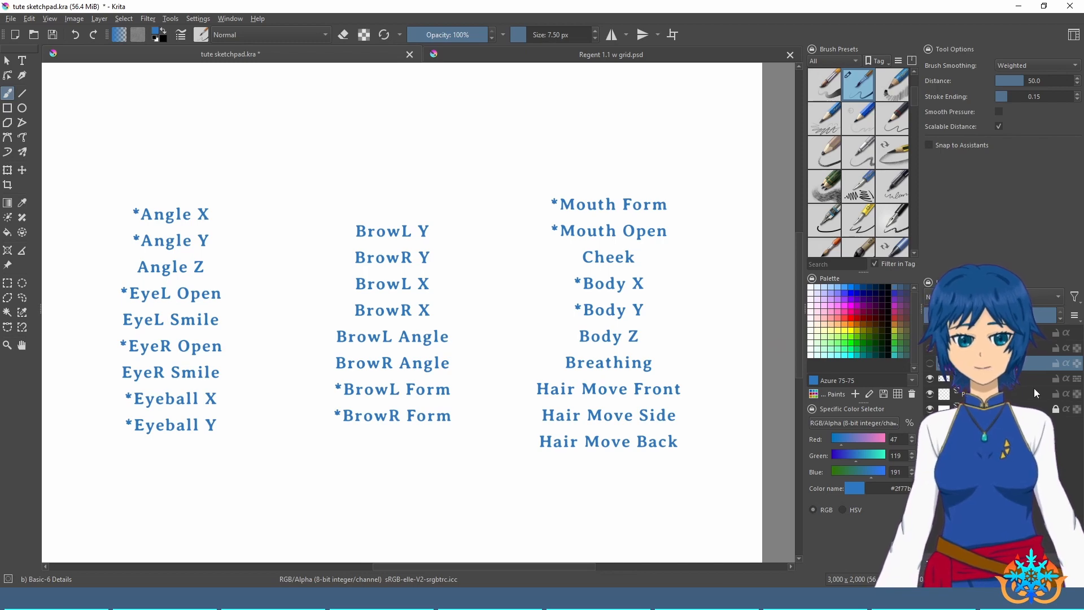
Step: Show the expression chart layer to review the added "> <" and "^ ^" eyes, and hide it again
{"action": "left_click", "coordinate": [929, 363]}
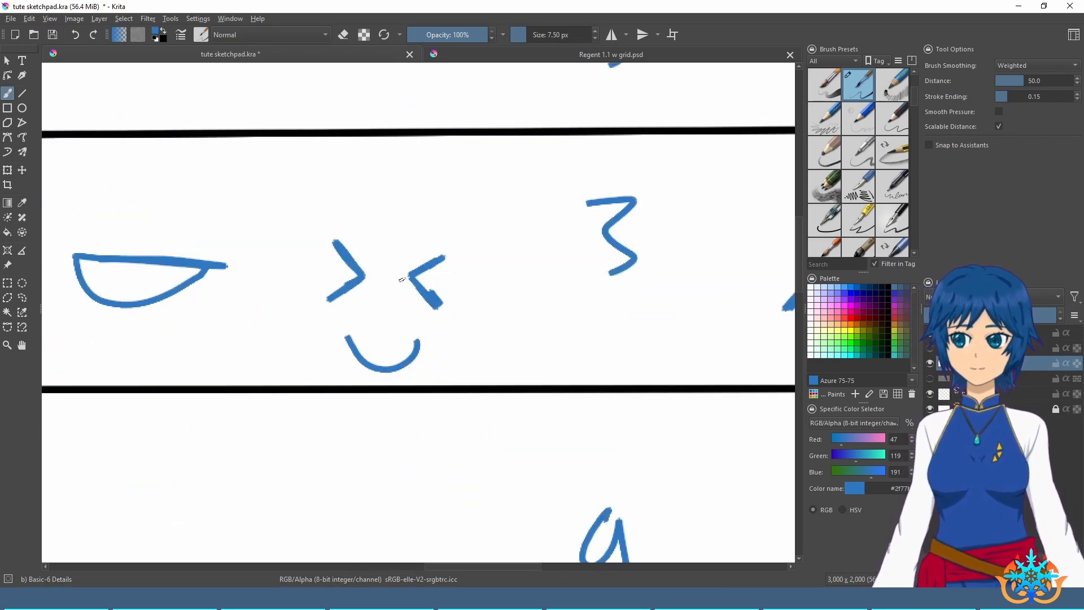
{"action": "scroll", "coordinate": [520, 338], "scroll_direction": "down", "scroll_amount": 3}
{"action": "left_click_drag", "start_coordinate": [526, 355], "coordinate": [357, 252]}
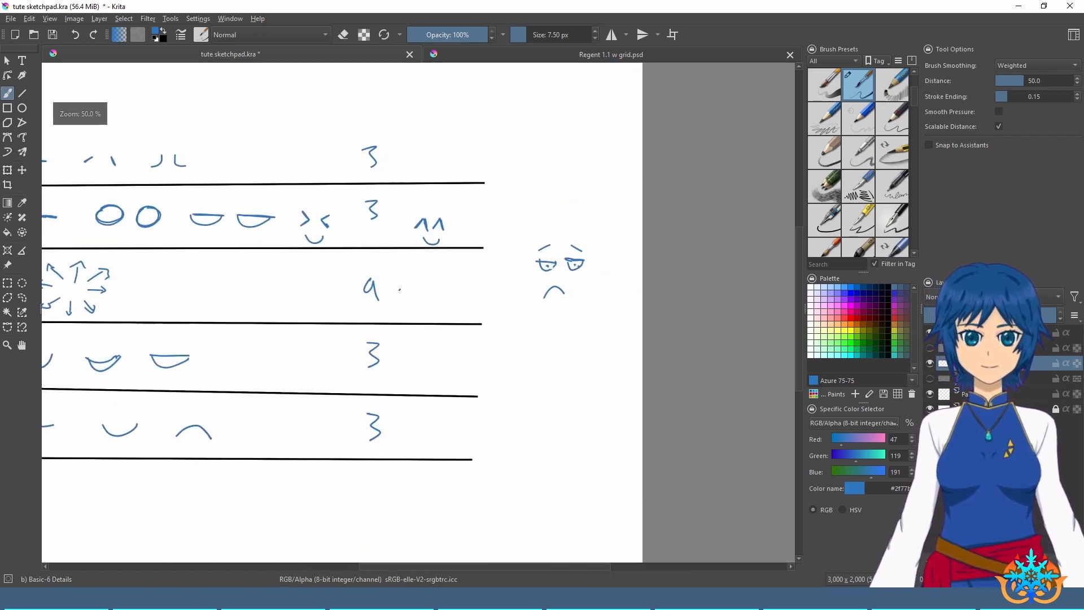
{"action": "left_click", "coordinate": [929, 365]}
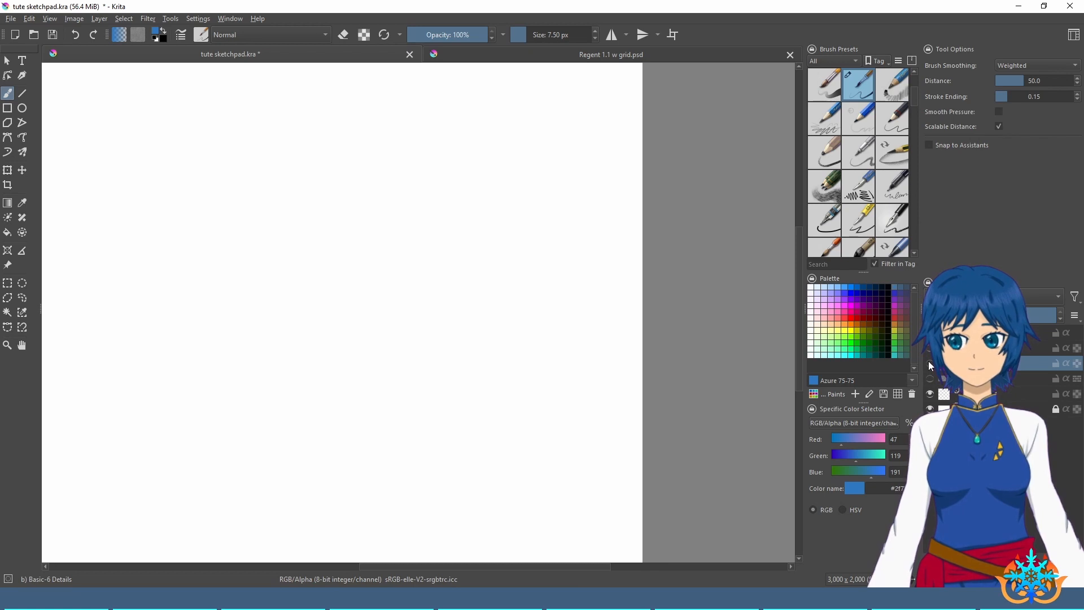
Step: Switch to Live2D Cubism Editor and select the Mouth_Form deformer to examine which parameters it is keyed to
{"action": "mouse_move", "coordinate": [930, 366]}
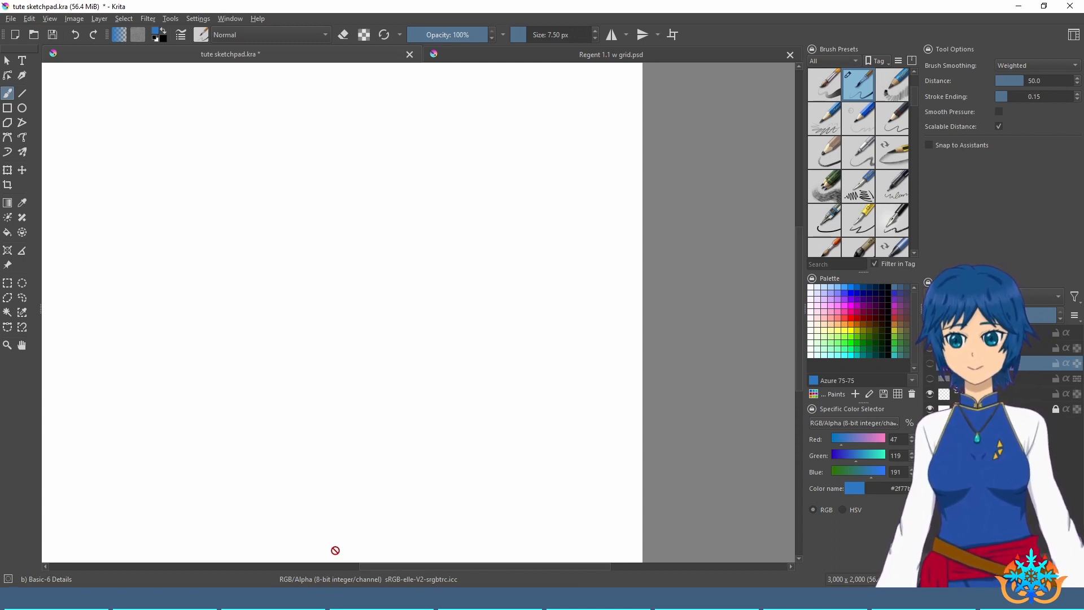
{"action": "left_click", "coordinate": [317, 598]}
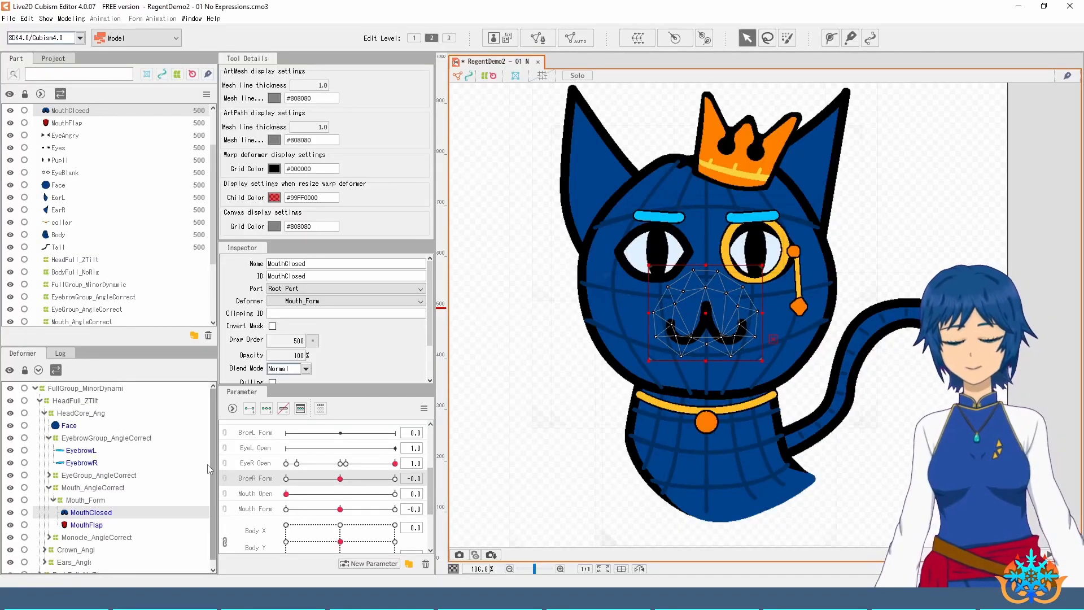
{"action": "scroll", "coordinate": [248, 483], "scroll_direction": "down", "scroll_amount": 3}
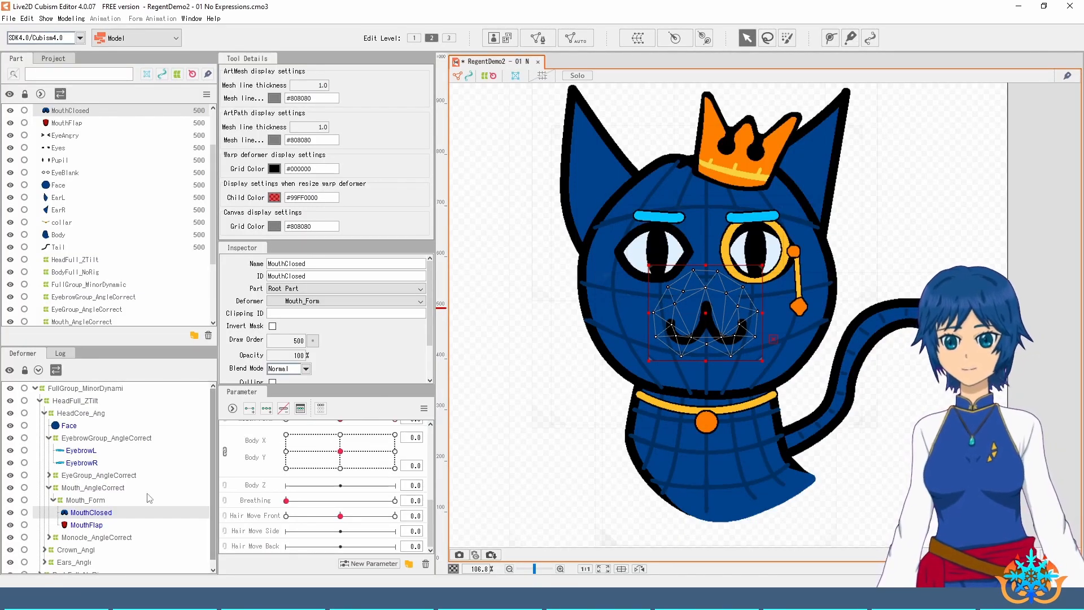
{"action": "left_click", "coordinate": [91, 501]}
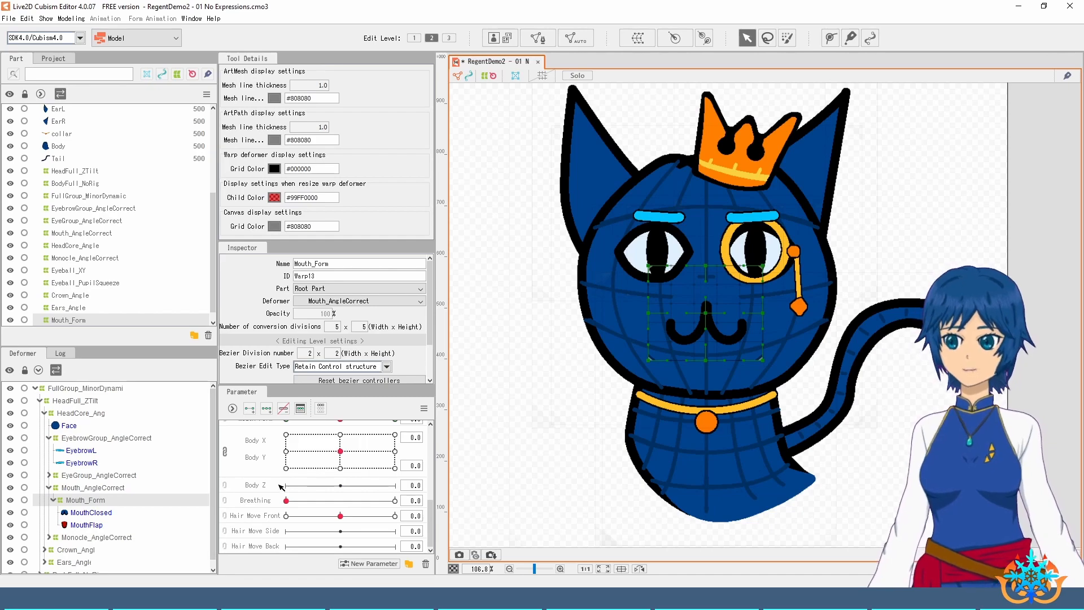
{"action": "scroll", "coordinate": [276, 486], "scroll_direction": "up", "scroll_amount": 3}
{"action": "scroll", "coordinate": [345, 317], "scroll_direction": "down", "scroll_amount": 3}
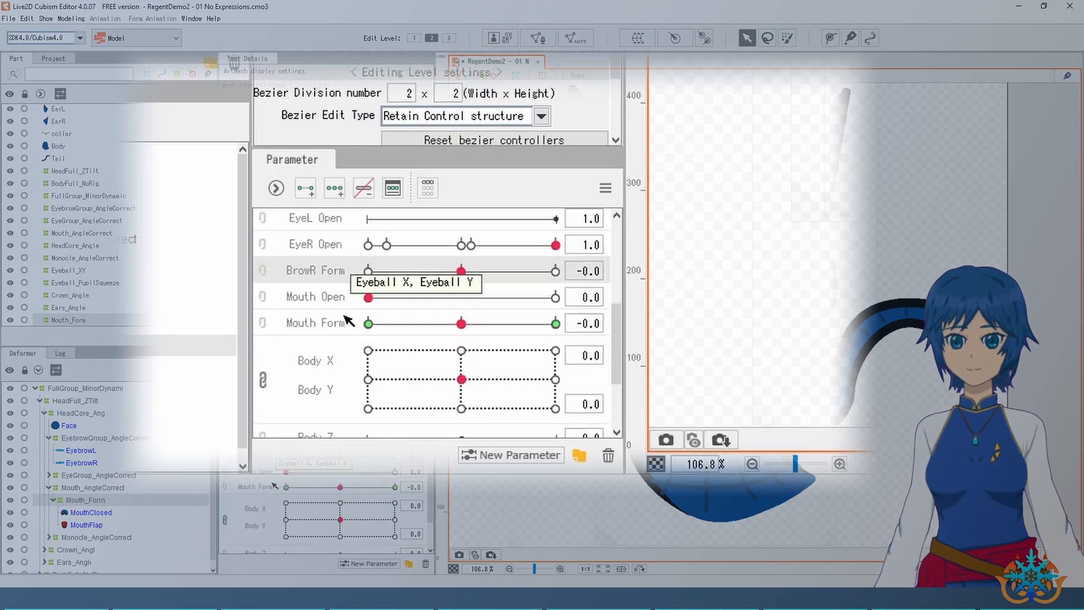
{"action": "scroll", "coordinate": [347, 319], "scroll_direction": "up", "scroll_amount": 1}
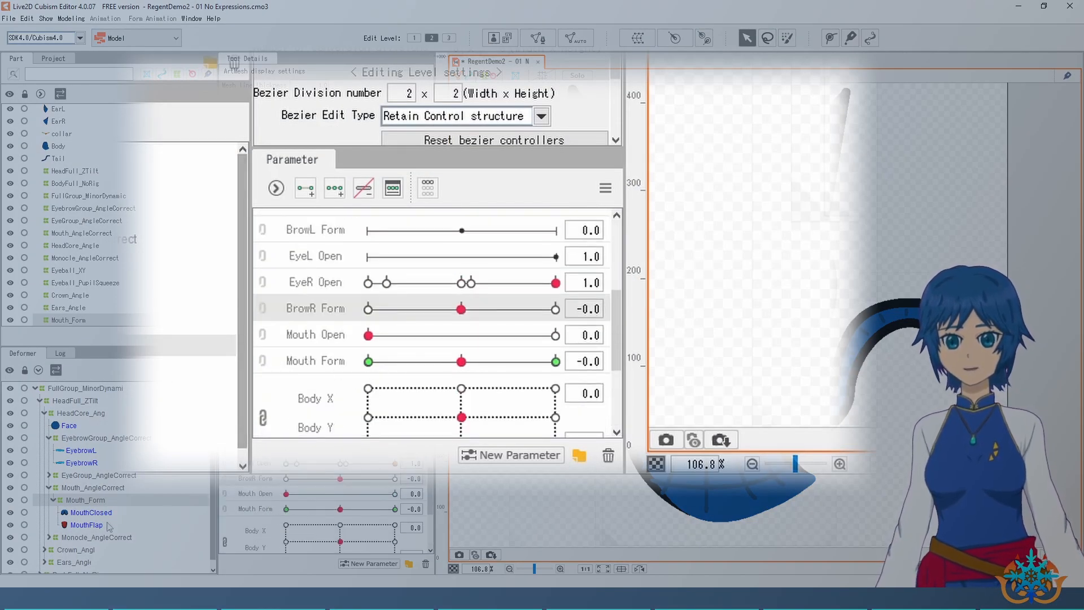
Step: Select the MouthFlap mesh, combine Mouth Open with Mouth Form, and set the pair to 1.0 and 0.0
{"action": "left_click", "coordinate": [86, 524]}
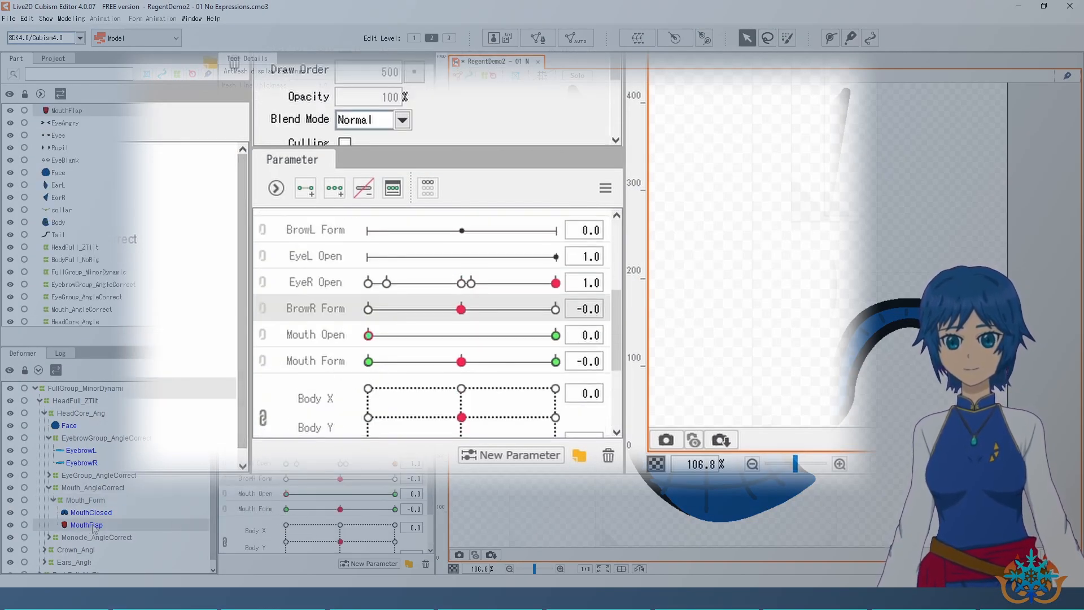
{"action": "left_click", "coordinate": [332, 343]}
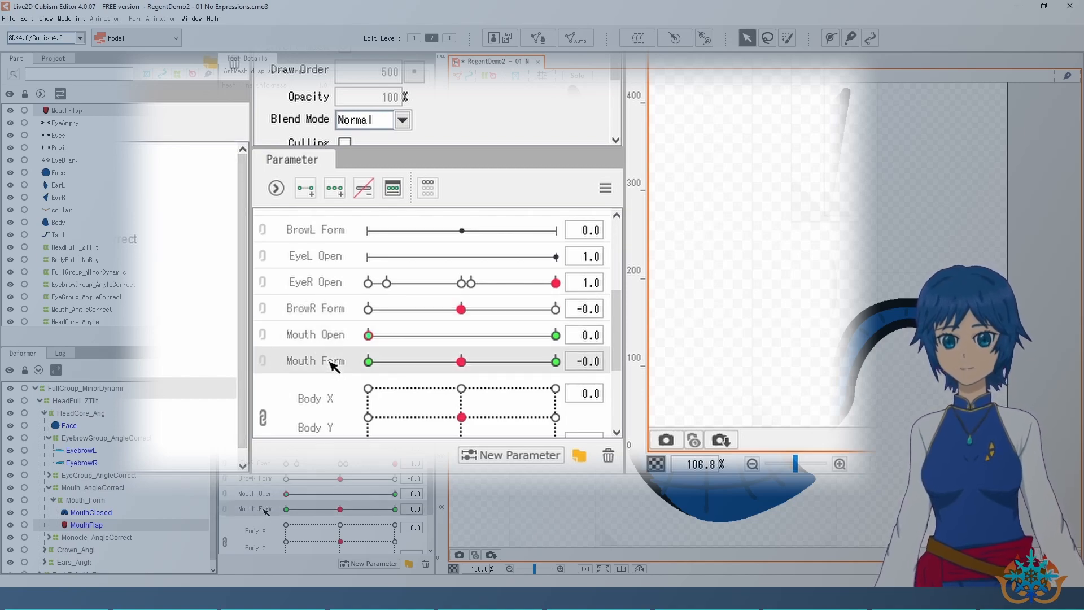
{"action": "left_click", "coordinate": [264, 345]}
{"action": "left_click_drag", "start_coordinate": [163, 372], "coordinate": [366, 335]}
{"action": "left_click_drag", "start_coordinate": [404, 491], "coordinate": [406, 512]}
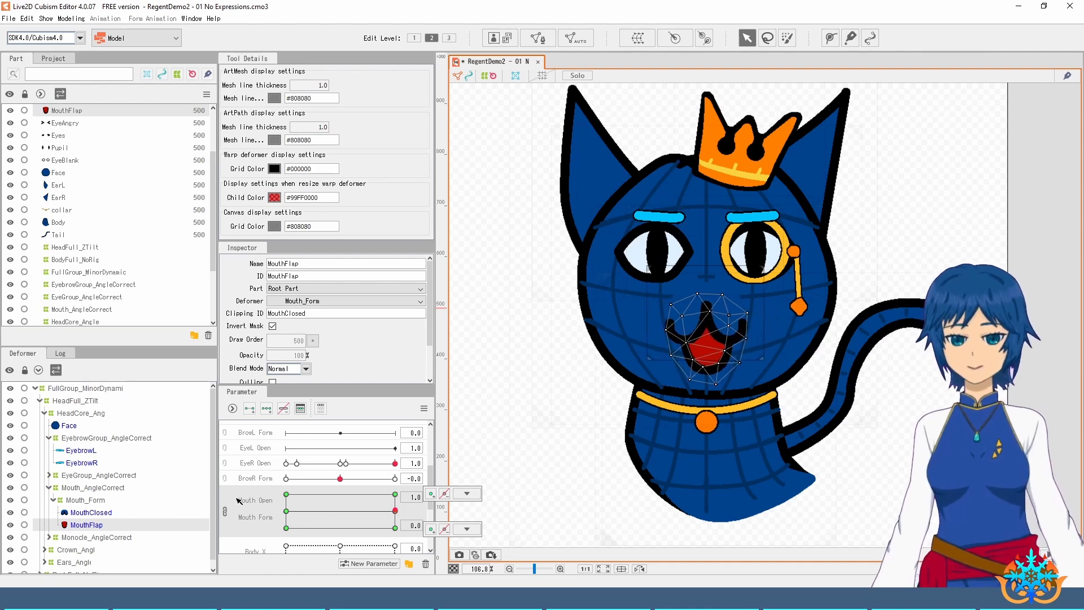
Step: Separate and recombine Angle X and Angle Y, and set the pair to 4.2 and -2.2
{"action": "scroll", "coordinate": [267, 504], "scroll_direction": "up", "scroll_amount": 3}
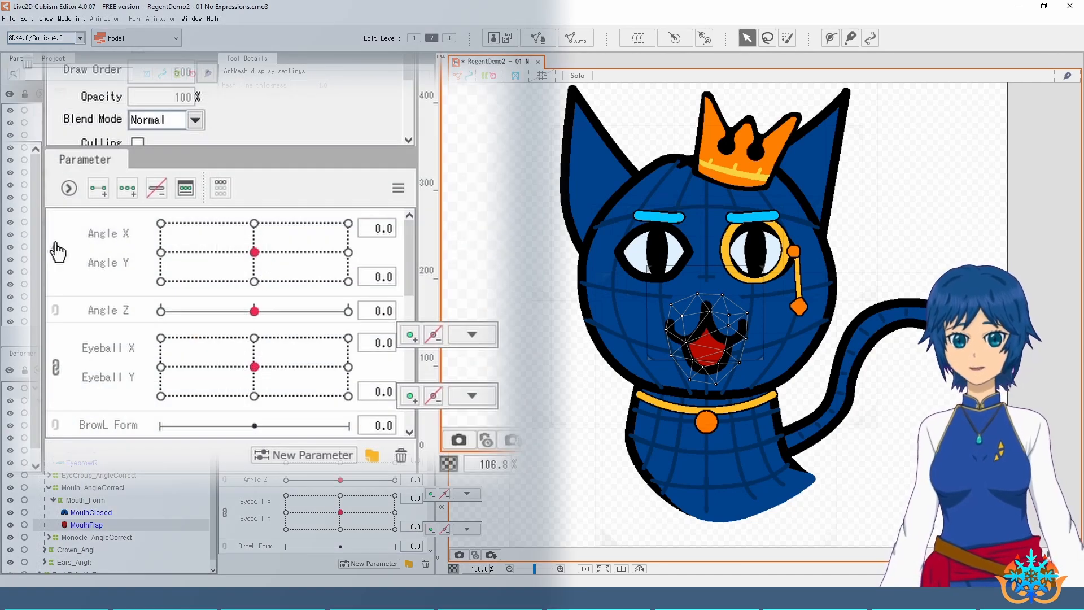
{"action": "left_click", "coordinate": [224, 445]}
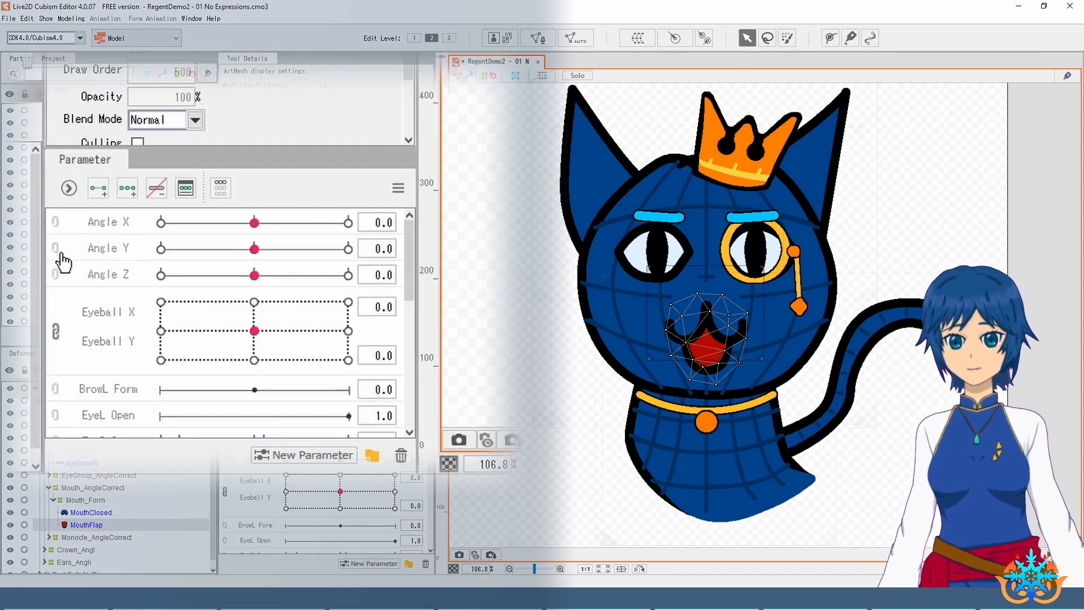
{"action": "left_click", "coordinate": [57, 226]}
{"action": "mouse_move", "coordinate": [254, 252]}
{"action": "left_mouse_down"}
{"action": "mouse_move", "coordinate": [279, 282]}
{"action": "mouse_move", "coordinate": [242, 273]}
{"action": "mouse_move", "coordinate": [286, 253]}
{"action": "mouse_move", "coordinate": [266, 254]}
{"action": "left_mouse_up"}
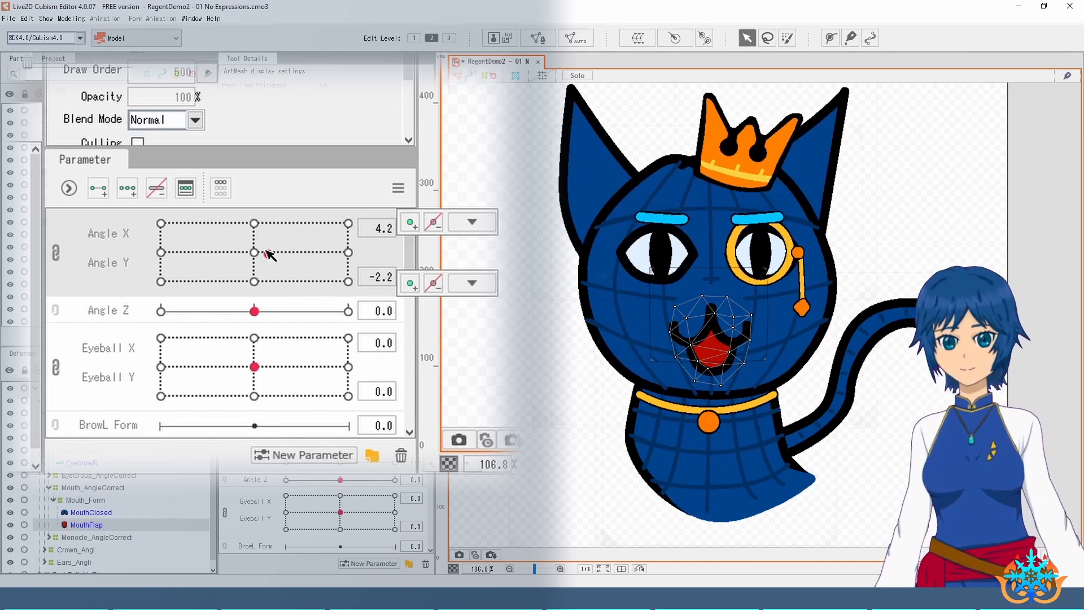
Step: Separate Angle X from Angle Y, and set the combined Mouth Open and Mouth Form to 0.0 and 1.0
{"action": "left_click", "coordinate": [56, 252]}
{"action": "scroll", "coordinate": [252, 483], "scroll_direction": "down", "scroll_amount": 3}
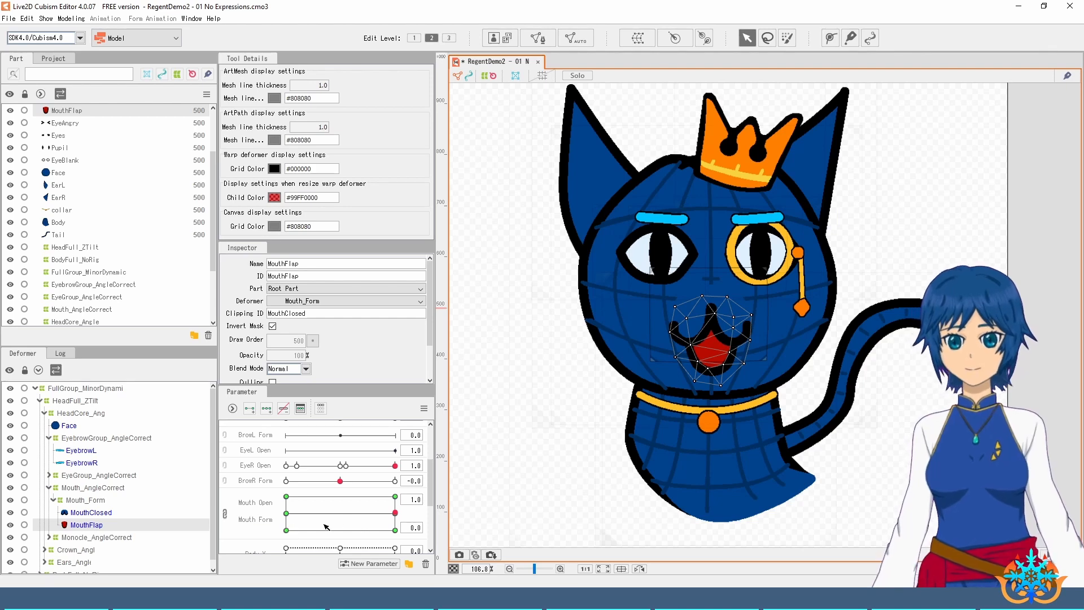
{"action": "left_click_drag", "start_coordinate": [394, 513], "coordinate": [287, 496]}
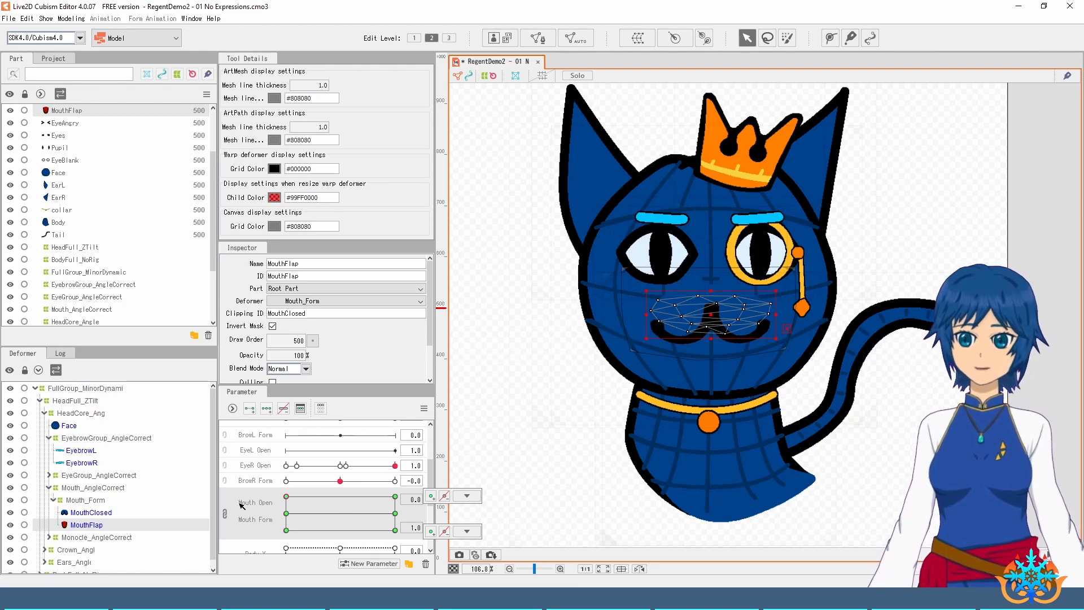
Step: Combine Angle X with Angle Y, set the pair to 4.8 and -1.3, and separate them
{"action": "scroll", "coordinate": [243, 503], "scroll_direction": "up", "scroll_amount": 3}
{"action": "left_click", "coordinate": [222, 429]}
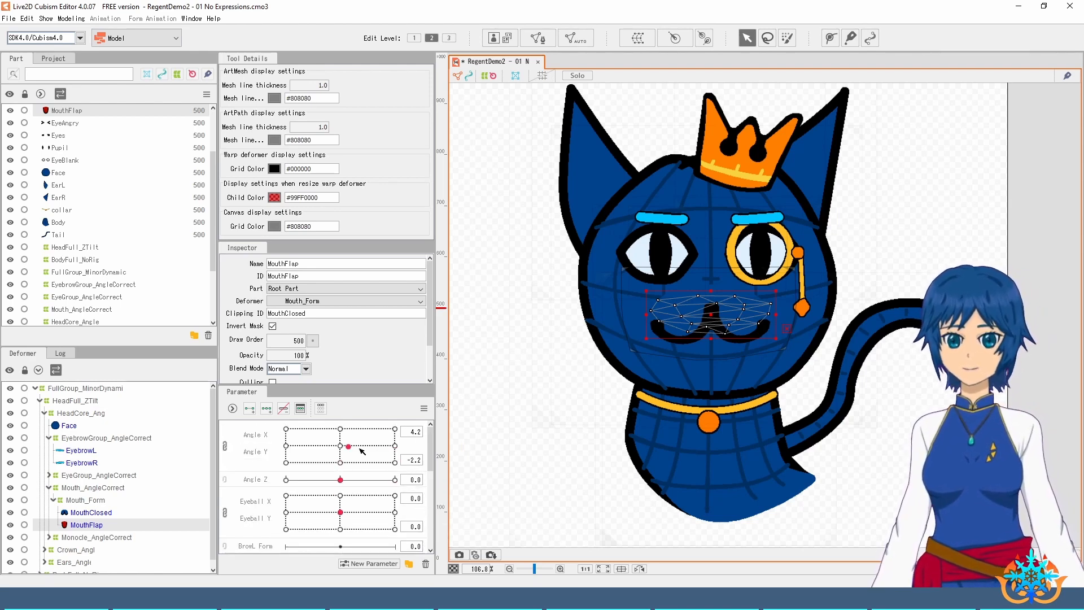
{"action": "left_click_drag", "start_coordinate": [361, 450], "coordinate": [340, 438]}
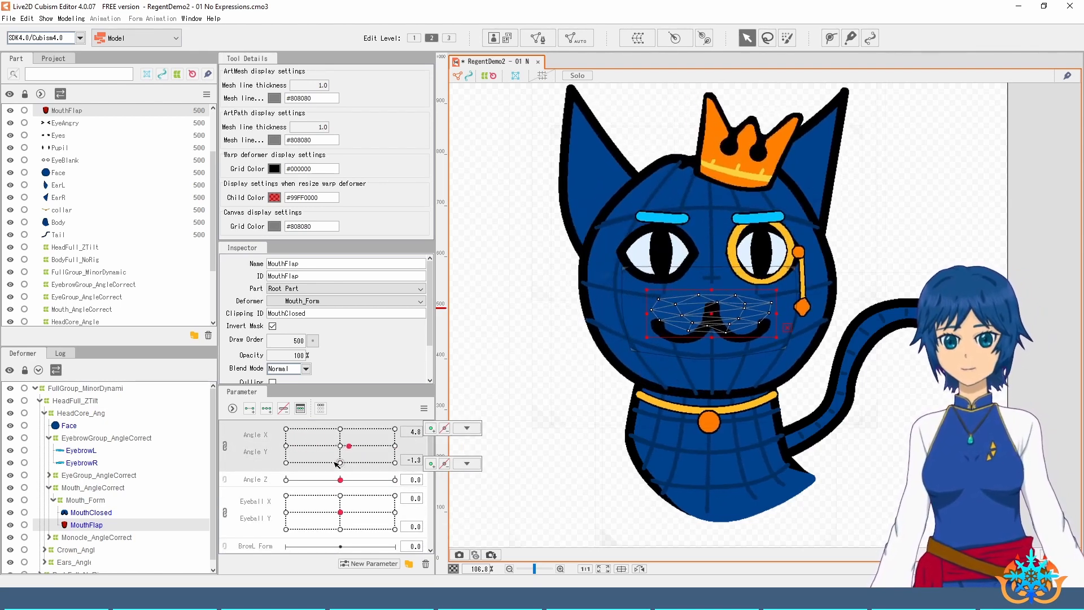
{"action": "left_click", "coordinate": [225, 447]}
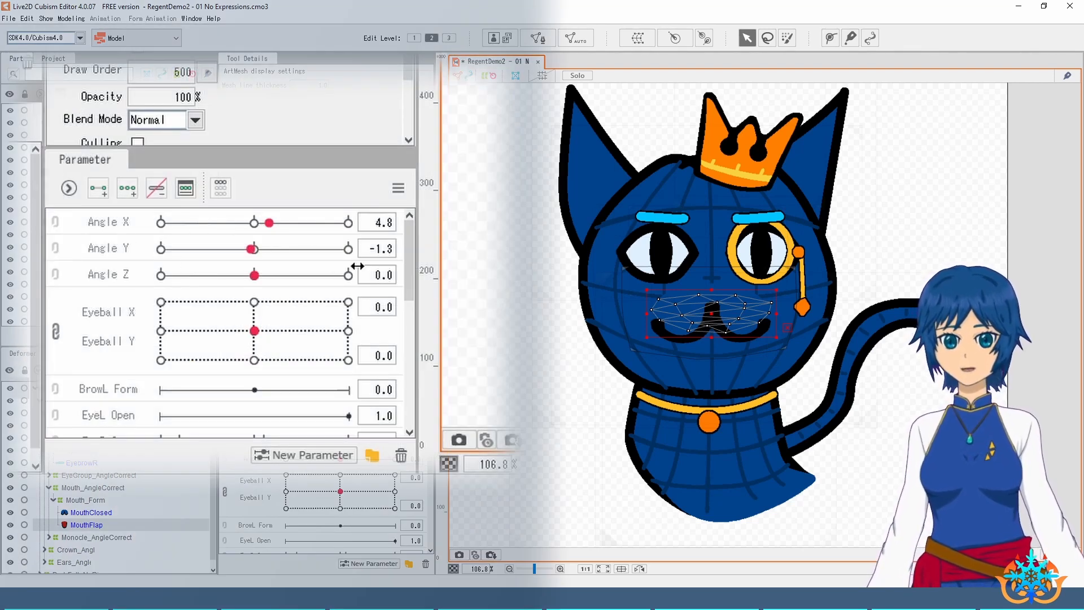
Step: Recombine Angle X and Angle Y, set the pair to -30.0 and 30.0, and separate them again
{"action": "left_click", "coordinate": [59, 232]}
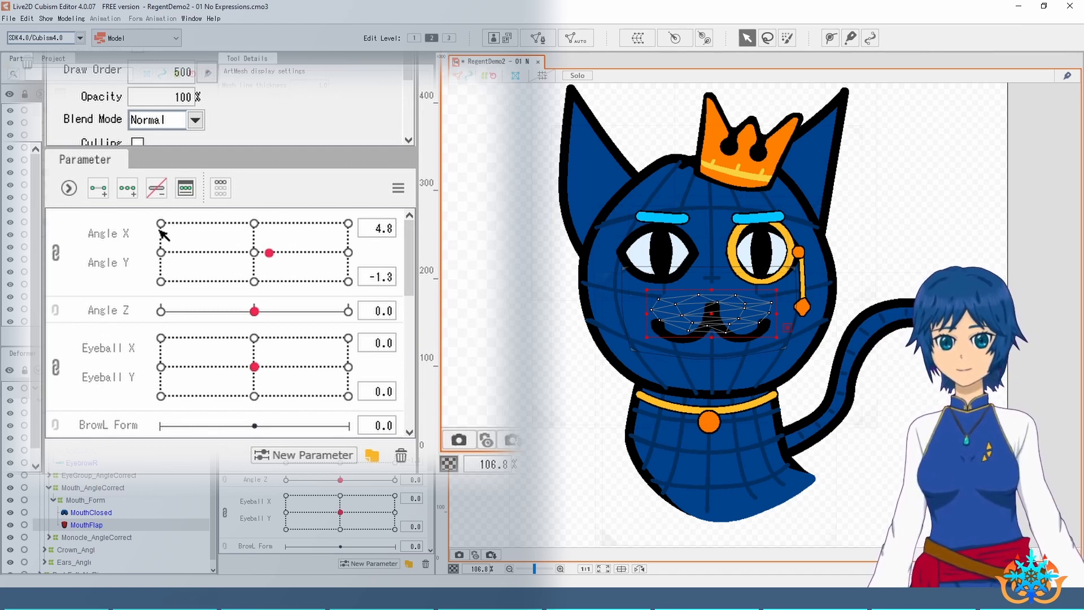
{"action": "left_click", "coordinate": [56, 253]}
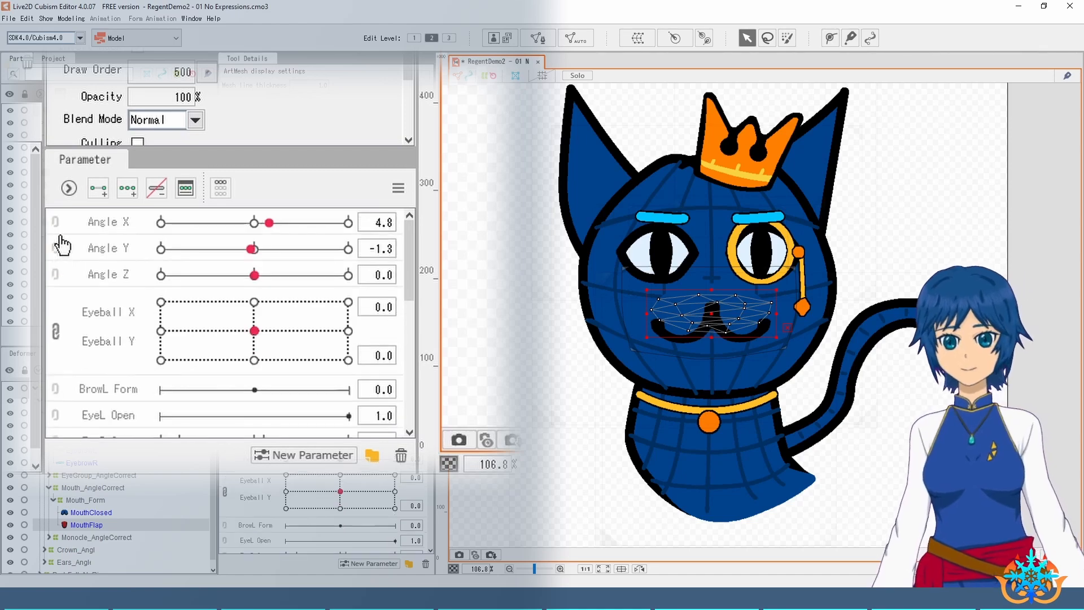
{"action": "left_click", "coordinate": [57, 221]}
{"action": "left_click_drag", "start_coordinate": [268, 252], "coordinate": [161, 223]}
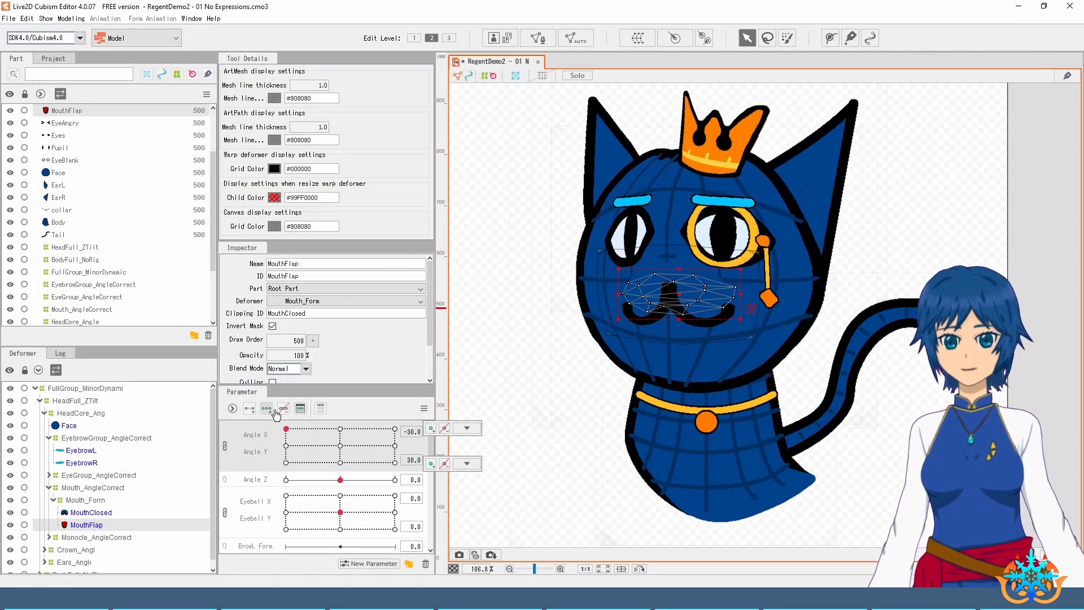
{"action": "left_click", "coordinate": [224, 448]}
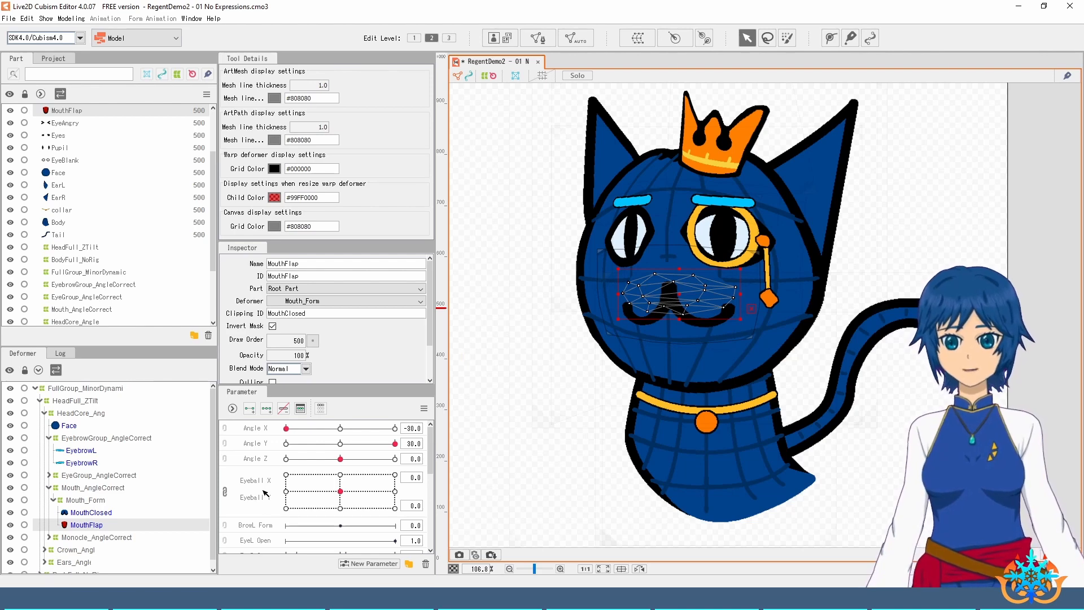
Step: Separate Mouth Open from Mouth Form, and move Mouth Open below Mouth Form and back above it in the parameter order
{"action": "scroll", "coordinate": [265, 493], "scroll_direction": "down", "scroll_amount": 3}
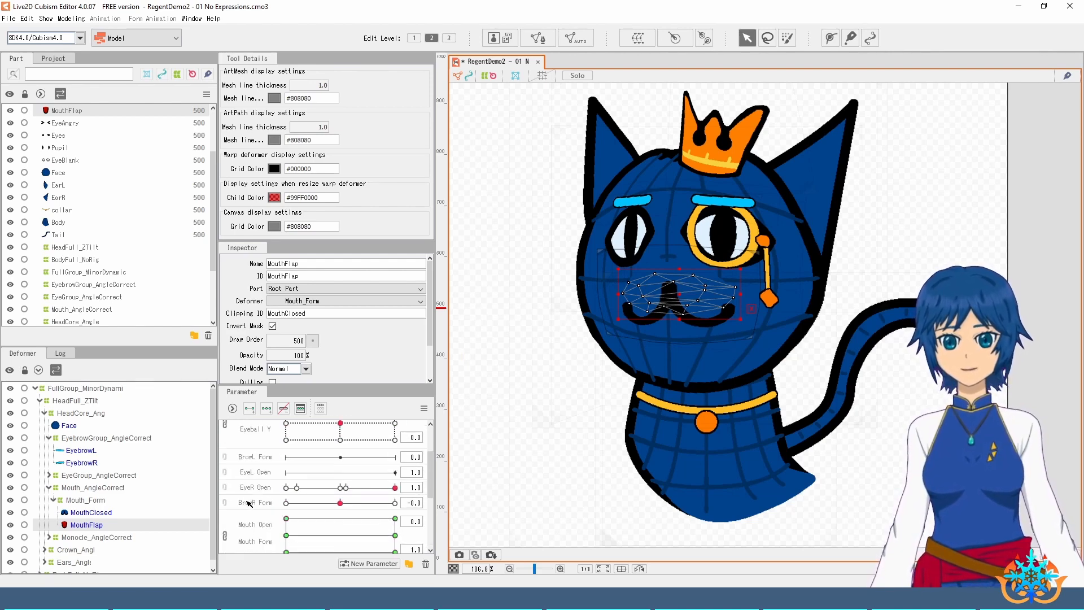
{"action": "scroll", "coordinate": [249, 503], "scroll_direction": "down", "scroll_amount": 2}
{"action": "left_click", "coordinate": [225, 494]}
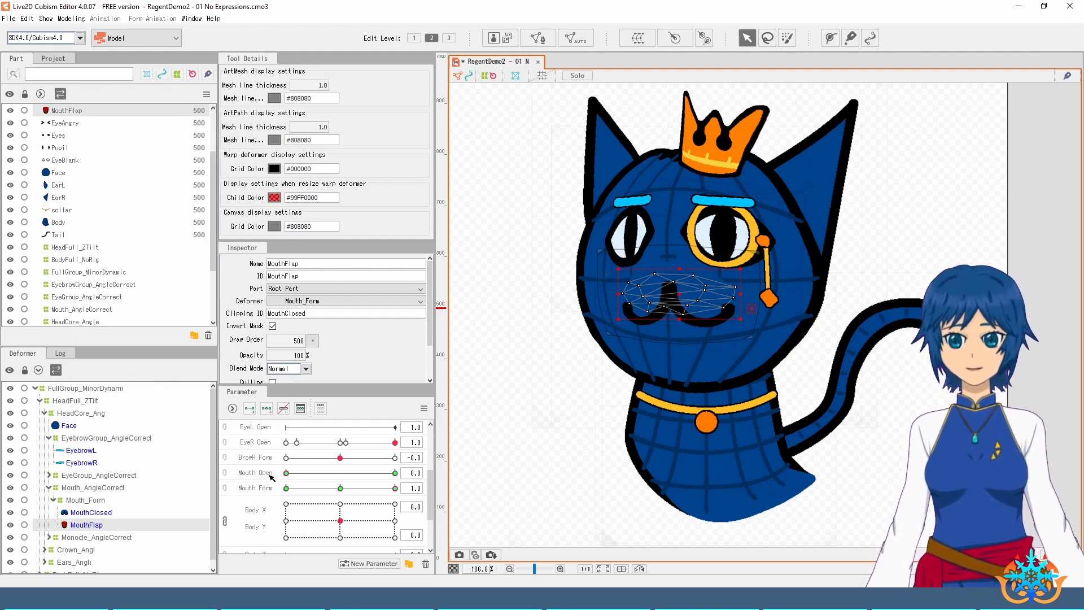
{"action": "left_click_drag", "start_coordinate": [267, 477], "coordinate": [350, 489]}
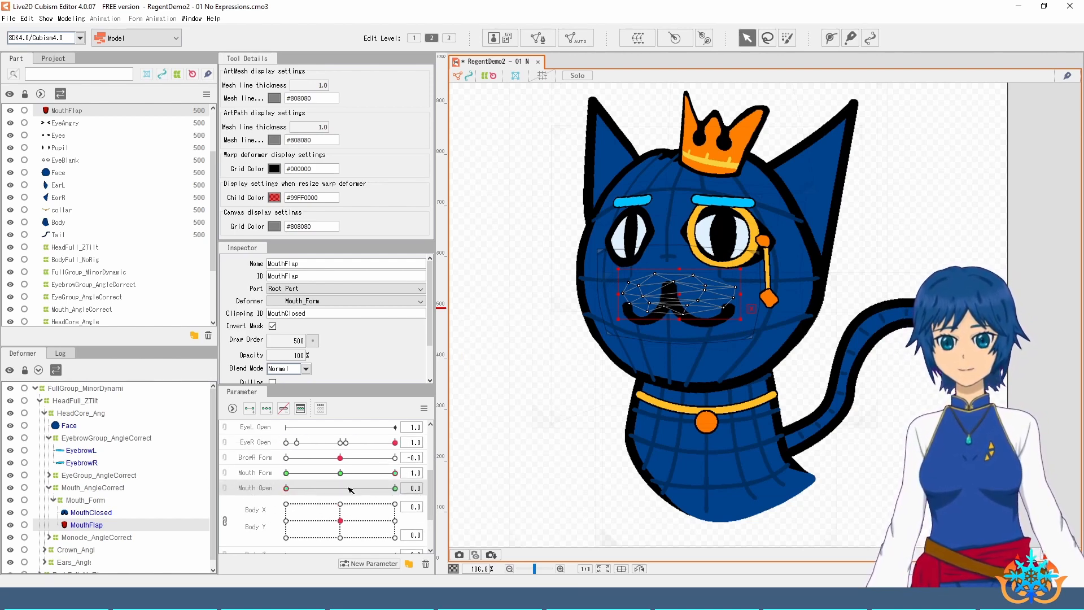
{"action": "left_click_drag", "start_coordinate": [261, 491], "coordinate": [244, 475]}
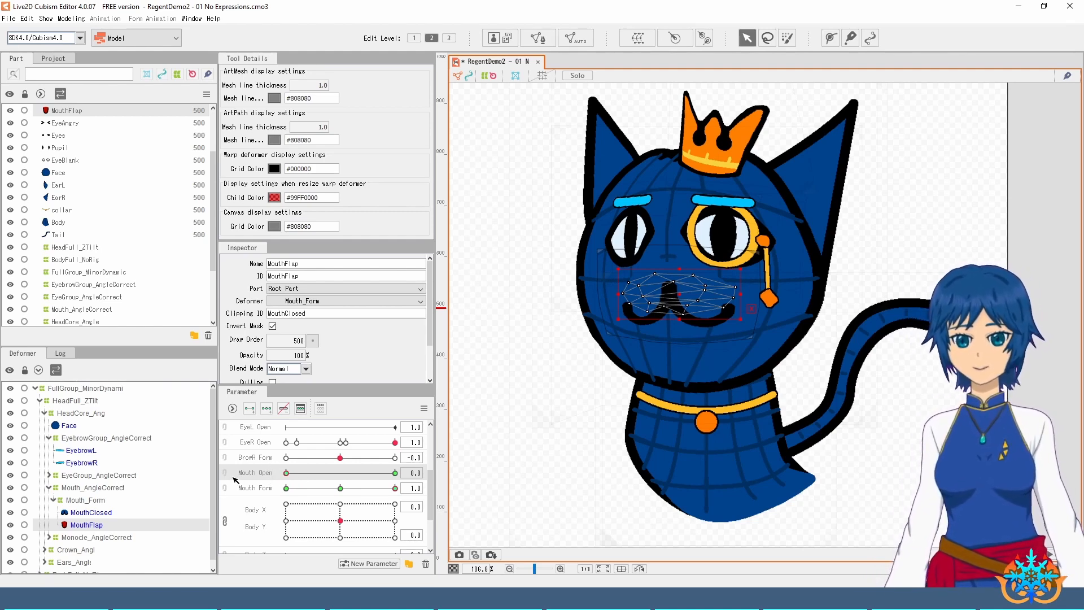
Step: Recombine Mouth Open with Mouth Form, set the pair to 0.1 and -1.0, and separate them
{"action": "scroll", "coordinate": [261, 508], "scroll_direction": "down", "scroll_amount": 1}
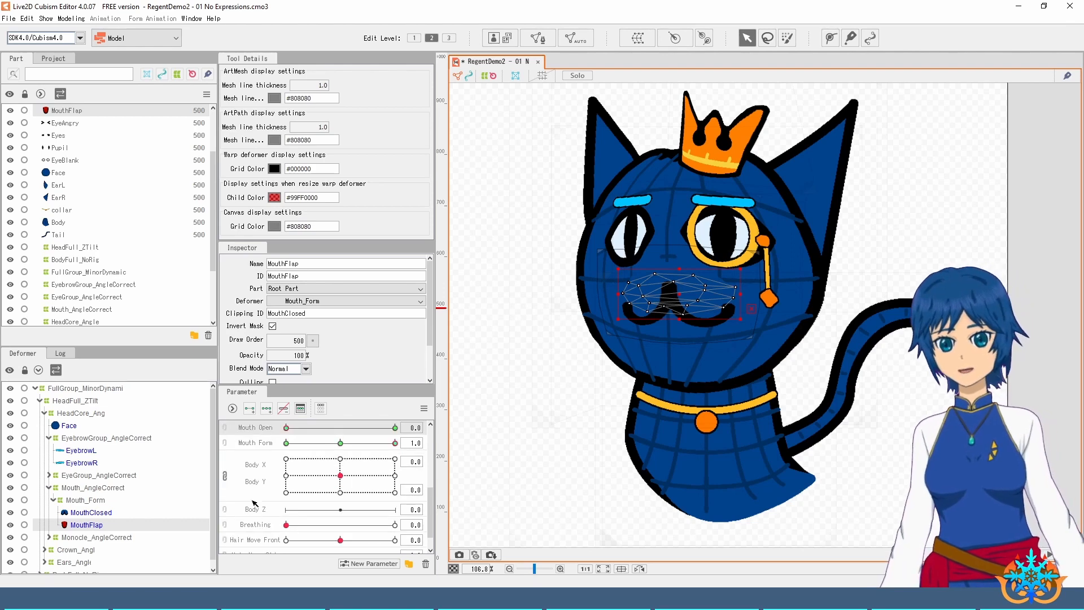
{"action": "scroll", "coordinate": [254, 501], "scroll_direction": "up", "scroll_amount": 1}
{"action": "left_click", "coordinate": [225, 480]}
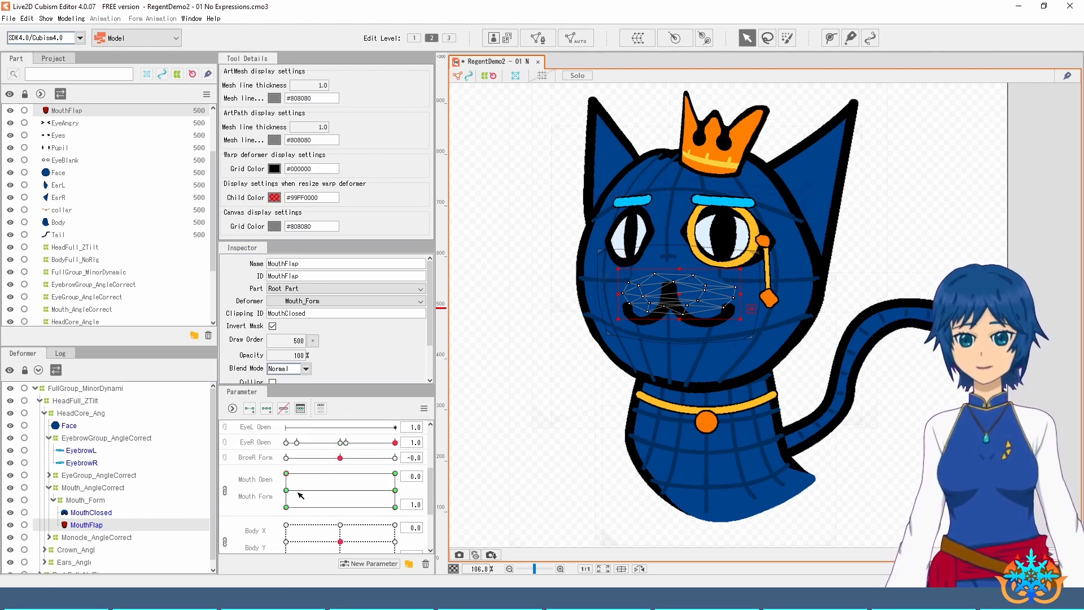
{"action": "left_click_drag", "start_coordinate": [301, 495], "coordinate": [288, 522]}
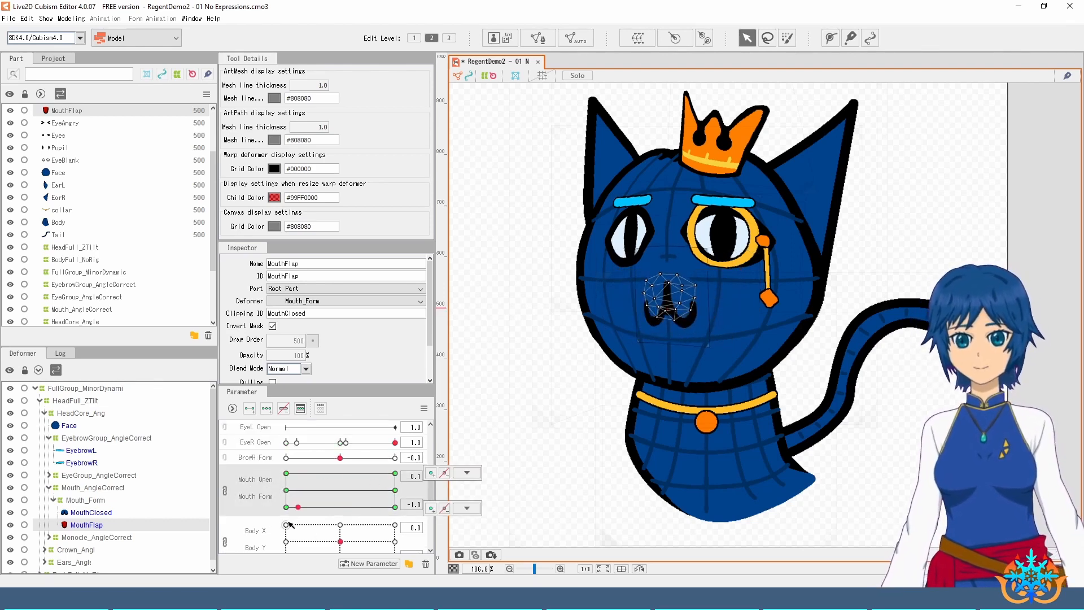
{"action": "left_click", "coordinate": [226, 492]}
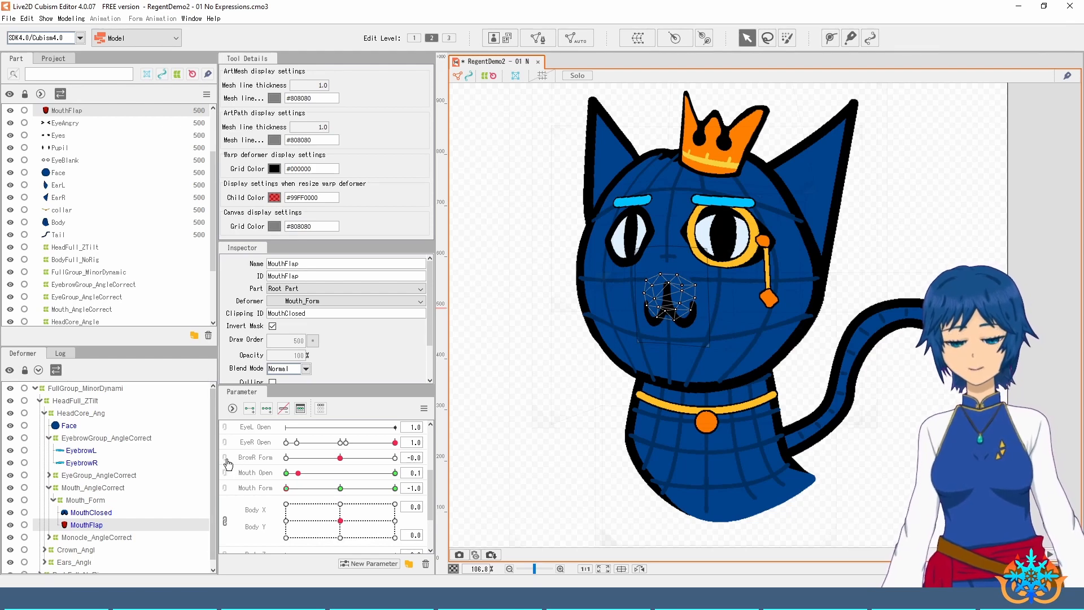
Step: Combine BrowR Form with Mouth Open, and separate the two parameters again
{"action": "left_click", "coordinate": [228, 464]}
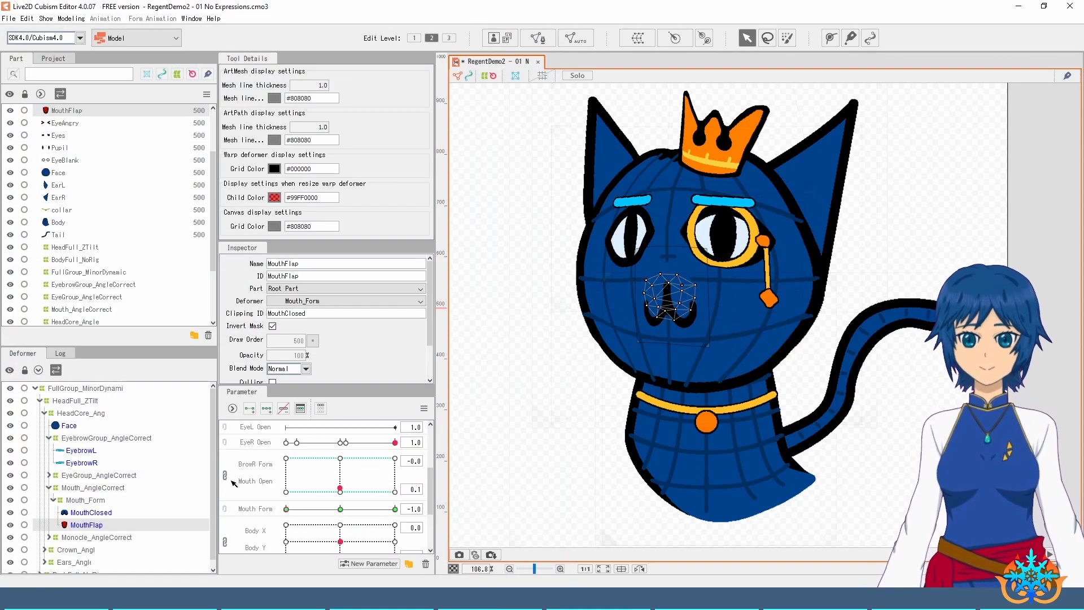
{"action": "left_click", "coordinate": [225, 477]}
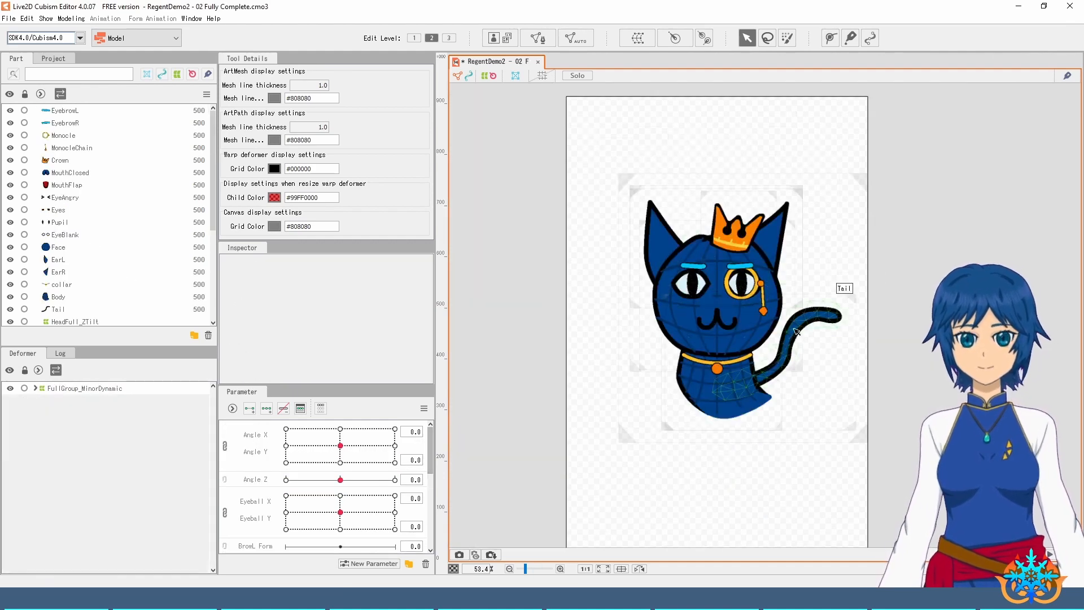
Step: Open the physics preview and test the cat's expression with BrowR Form and Mouth Open at their maximum
{"action": "scroll", "coordinate": [796, 331], "scroll_direction": "up", "scroll_amount": 3}
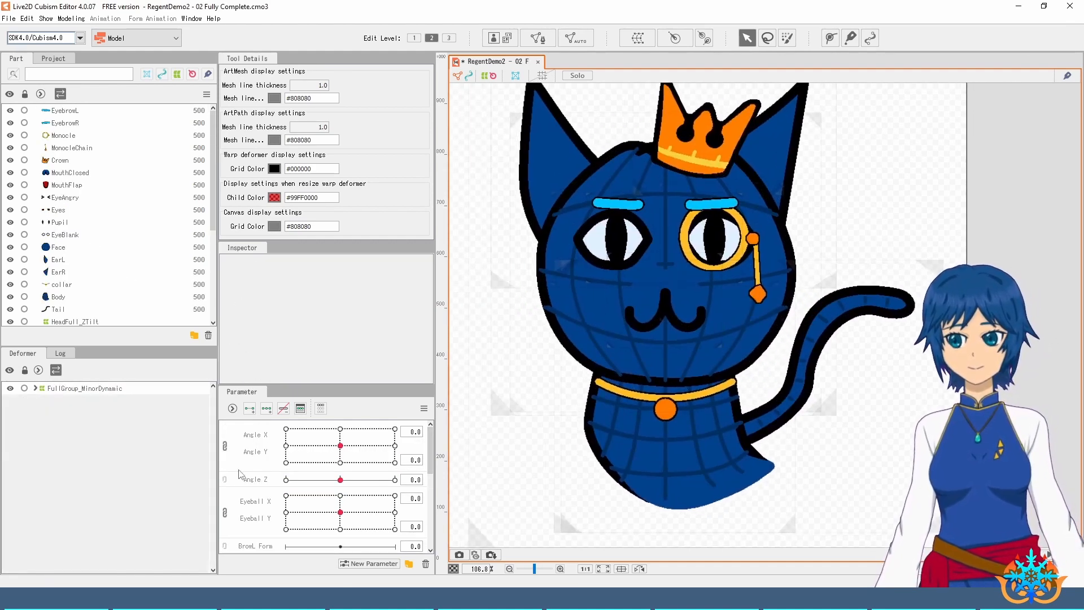
{"action": "scroll", "coordinate": [226, 480], "scroll_direction": "down", "scroll_amount": 5}
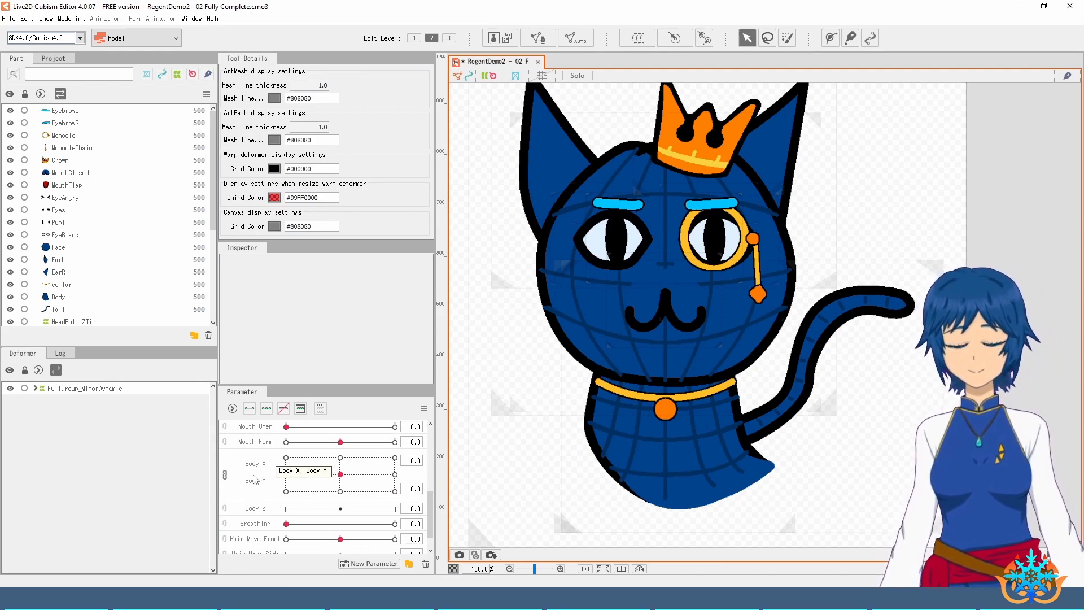
{"action": "key", "text": "ctrl+p"}
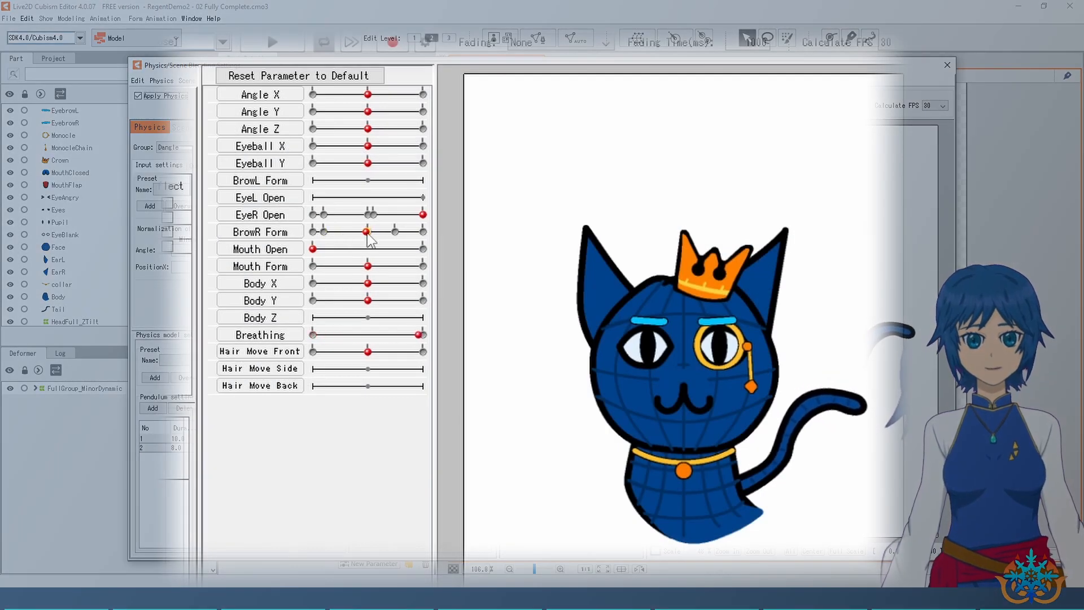
{"action": "left_click_drag", "start_coordinate": [603, 224], "coordinate": [640, 227]}
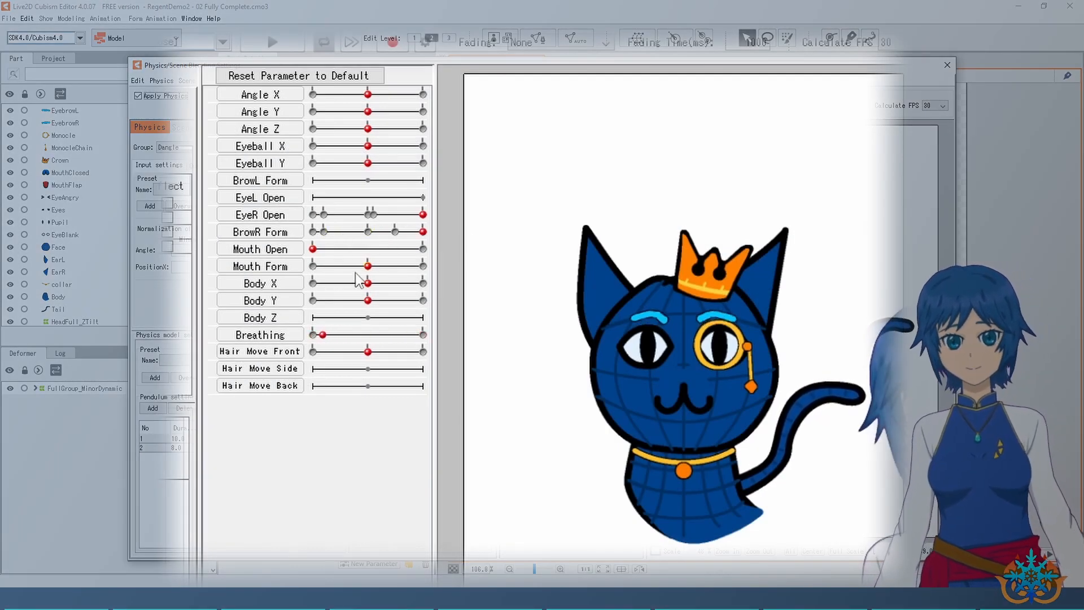
{"action": "left_click_drag", "start_coordinate": [313, 249], "coordinate": [422, 249]}
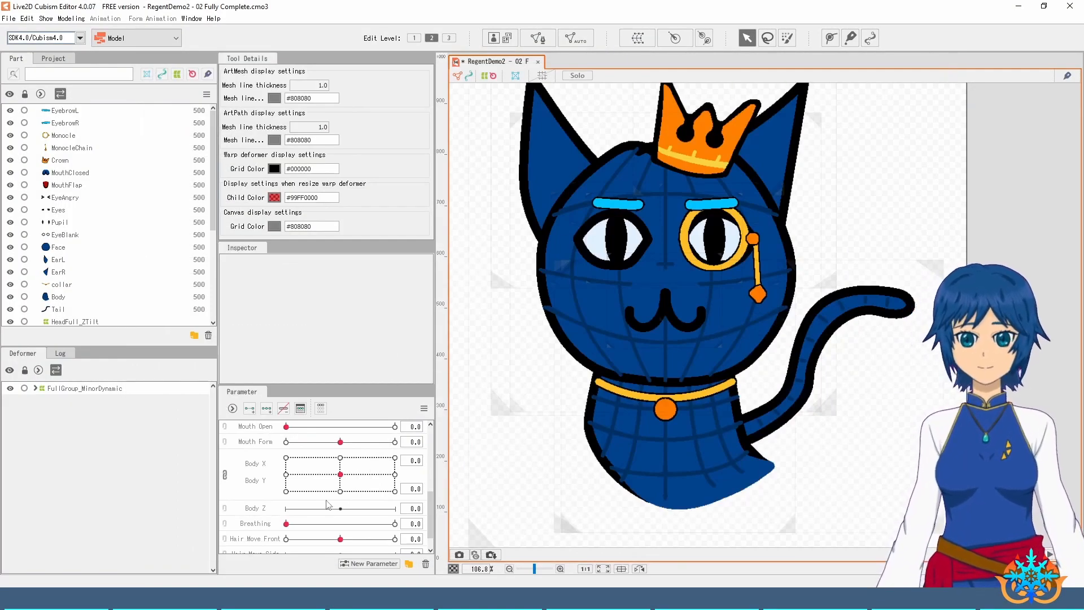
Step: Expand the FullGroup_MinorDynamic and HeadFull_ZTilt deformers, and check what Ears_Angle and Crown_Angle contain
{"action": "left_click", "coordinate": [36, 388]}
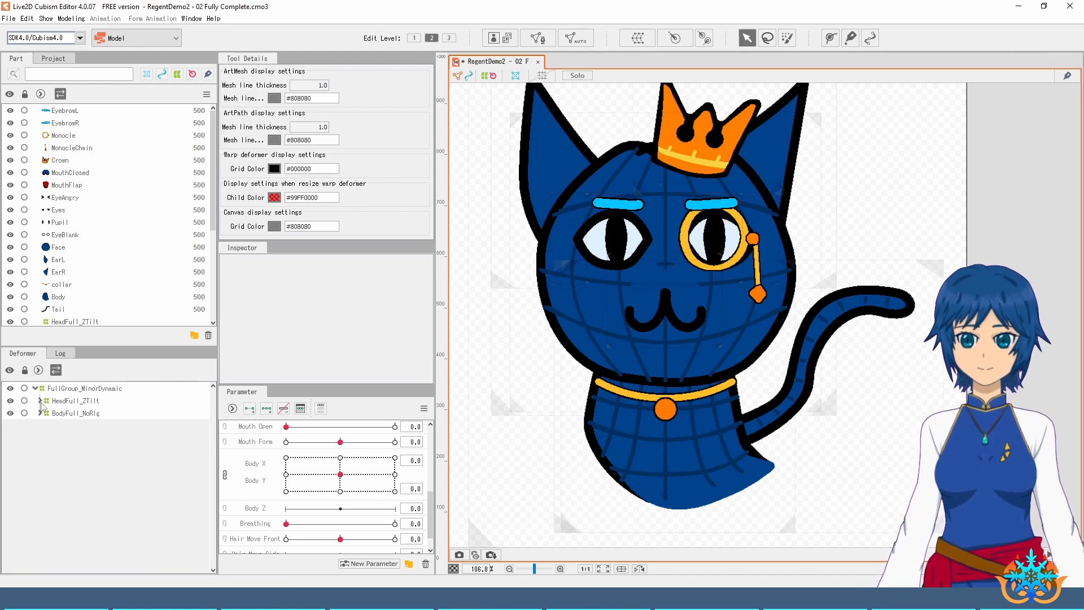
{"action": "left_click", "coordinate": [39, 401]}
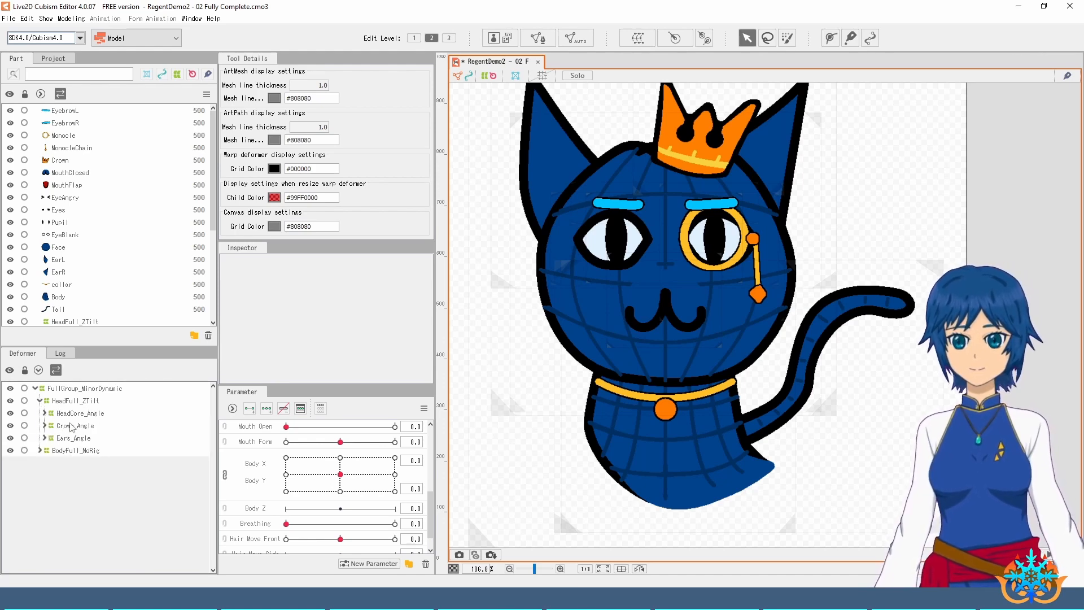
{"action": "left_click", "coordinate": [44, 438]}
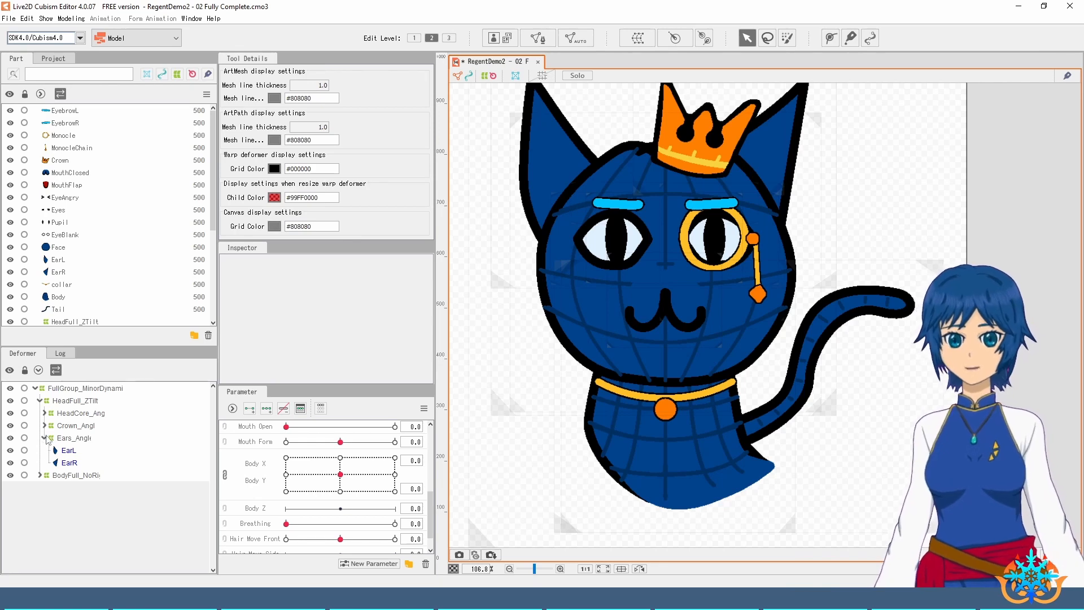
{"action": "left_click", "coordinate": [44, 426]}
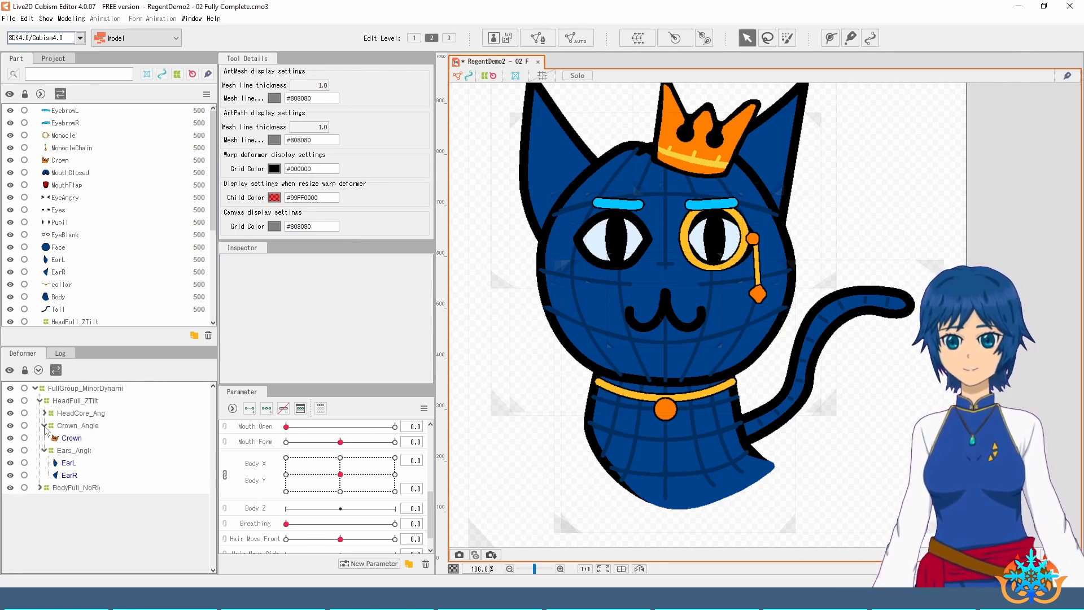
{"action": "left_click", "coordinate": [45, 427]}
{"action": "left_click", "coordinate": [45, 425]}
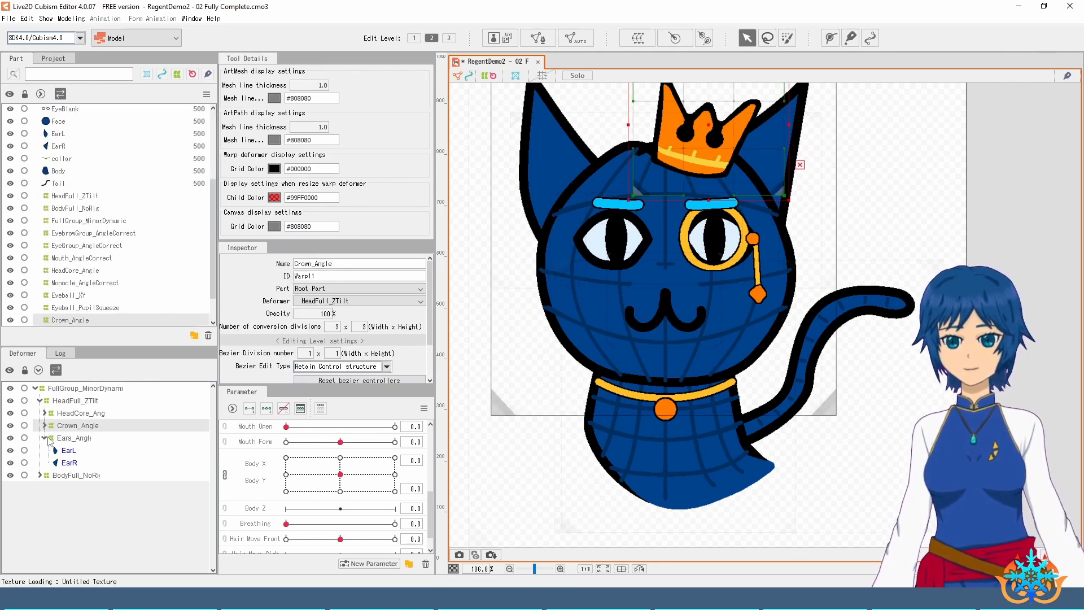
{"action": "left_click", "coordinate": [45, 438]}
Step: Expand HeadCore_Angle and EyeGroup_AngleCorrect, and examine the Eyes mesh across the EyeR Open range, ending at 1.0
{"action": "left_click", "coordinate": [44, 413]}
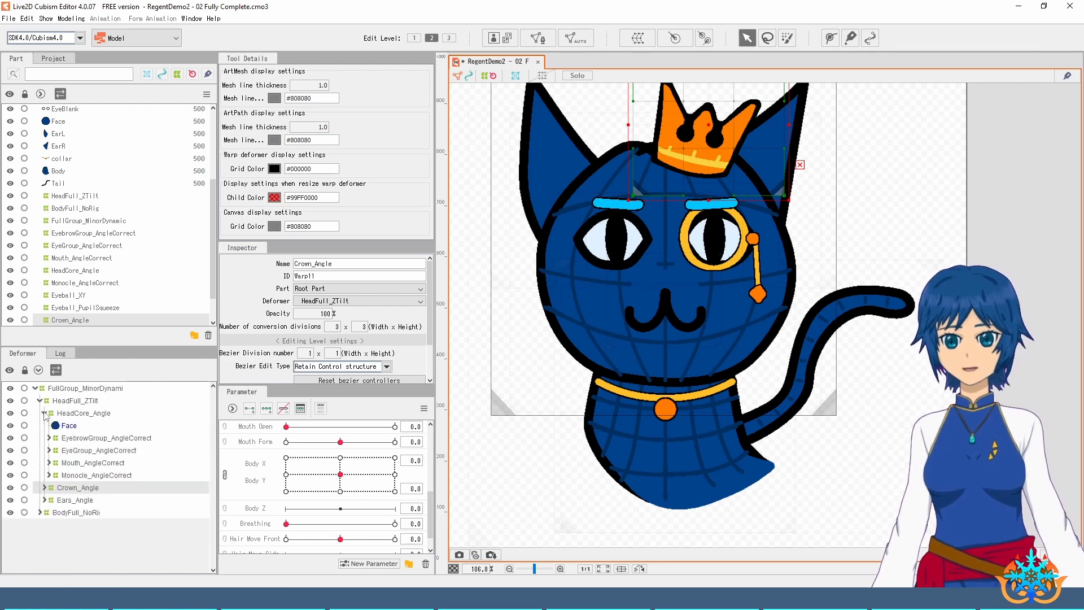
{"action": "left_click", "coordinate": [49, 450]}
{"action": "left_click", "coordinate": [73, 475]}
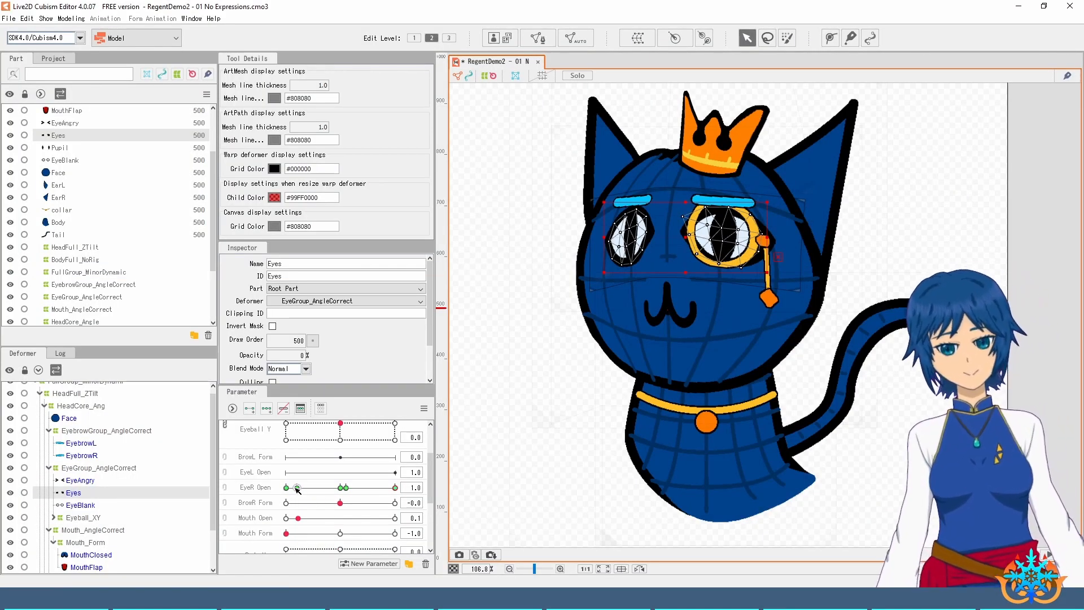
{"action": "left_click", "coordinate": [255, 493]}
{"action": "left_click_drag", "start_coordinate": [336, 492], "coordinate": [398, 498]}
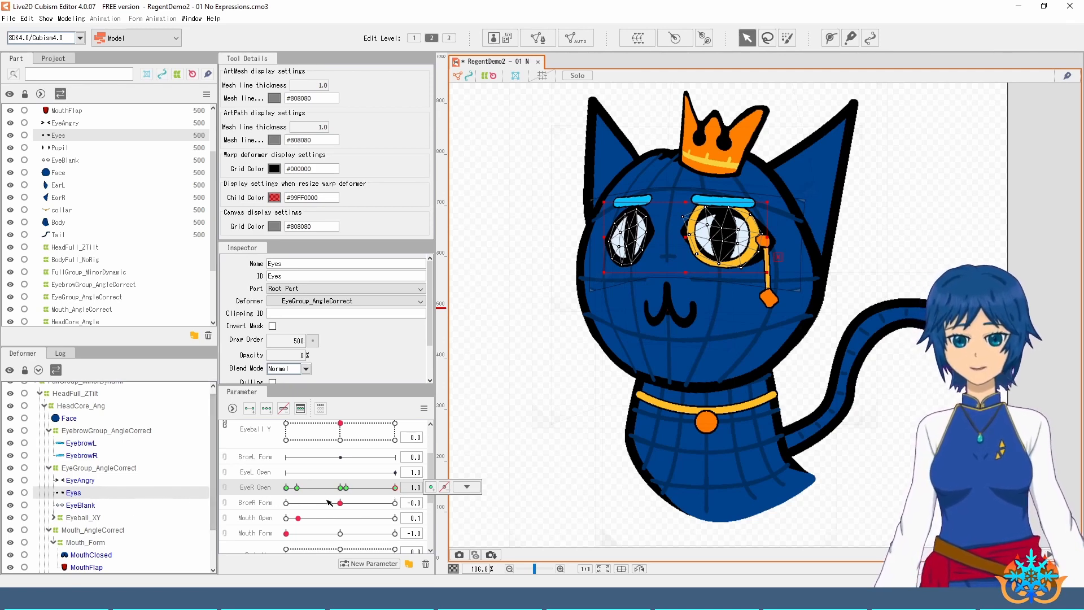
{"action": "left_click_drag", "start_coordinate": [384, 490], "coordinate": [423, 491]}
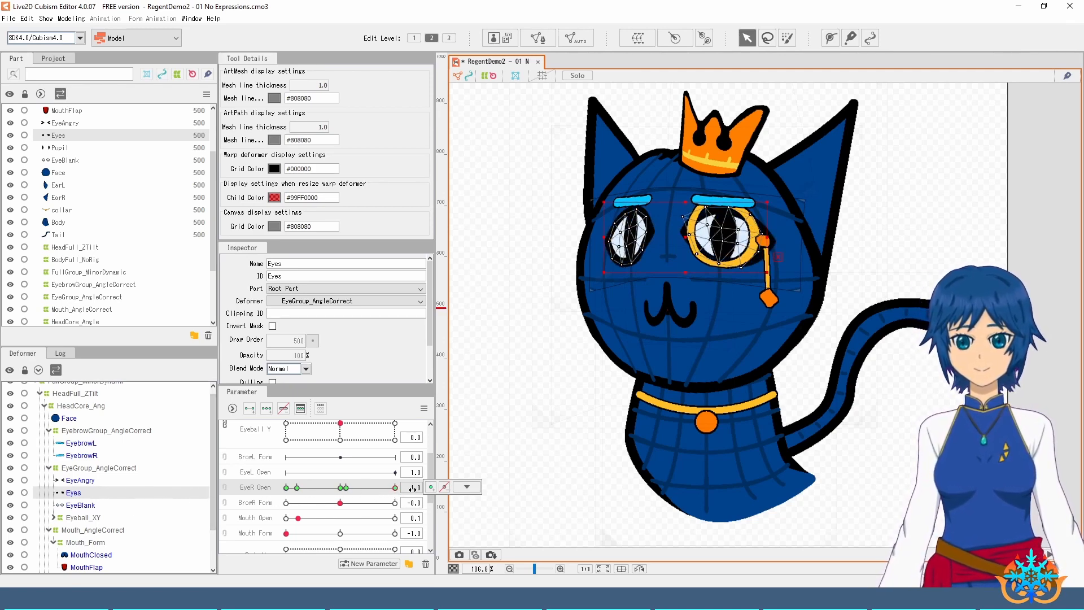
Step: Compare the EyeR Open keys of the EyeBlank mesh, the Pupil mesh and the Eyeball_PupilSqueeze deformer
{"action": "left_click", "coordinate": [85, 505]}
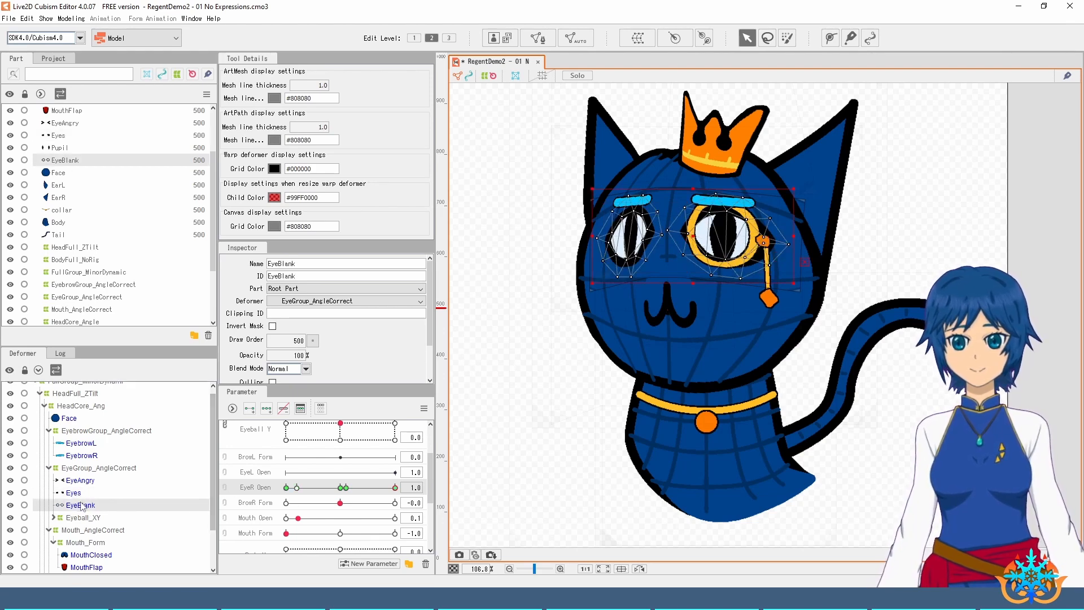
{"action": "scroll", "coordinate": [97, 508], "scroll_direction": "down", "scroll_amount": 1}
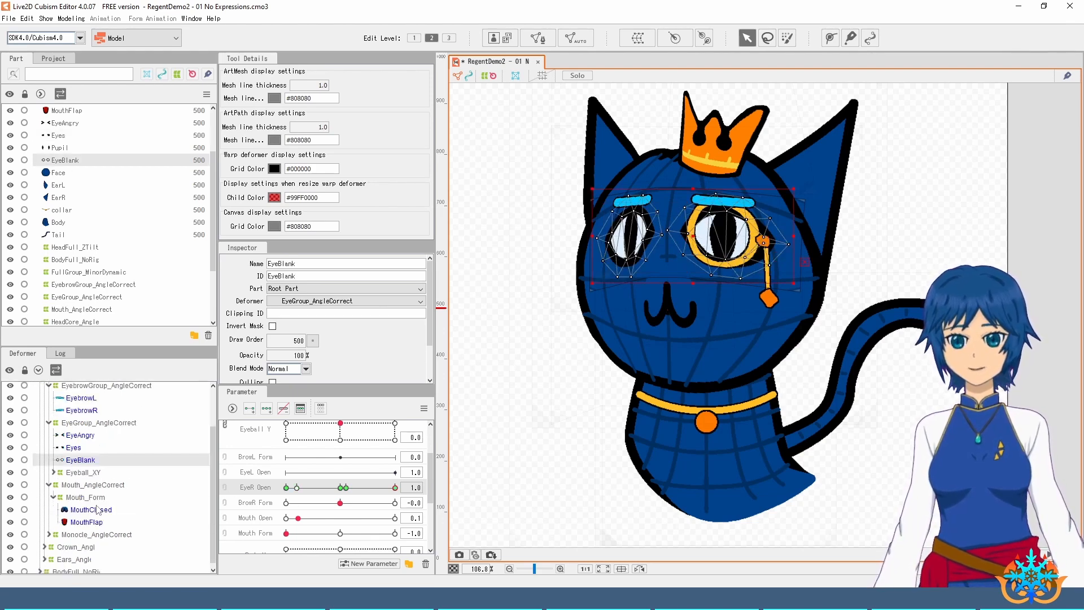
{"action": "left_click", "coordinate": [58, 147]}
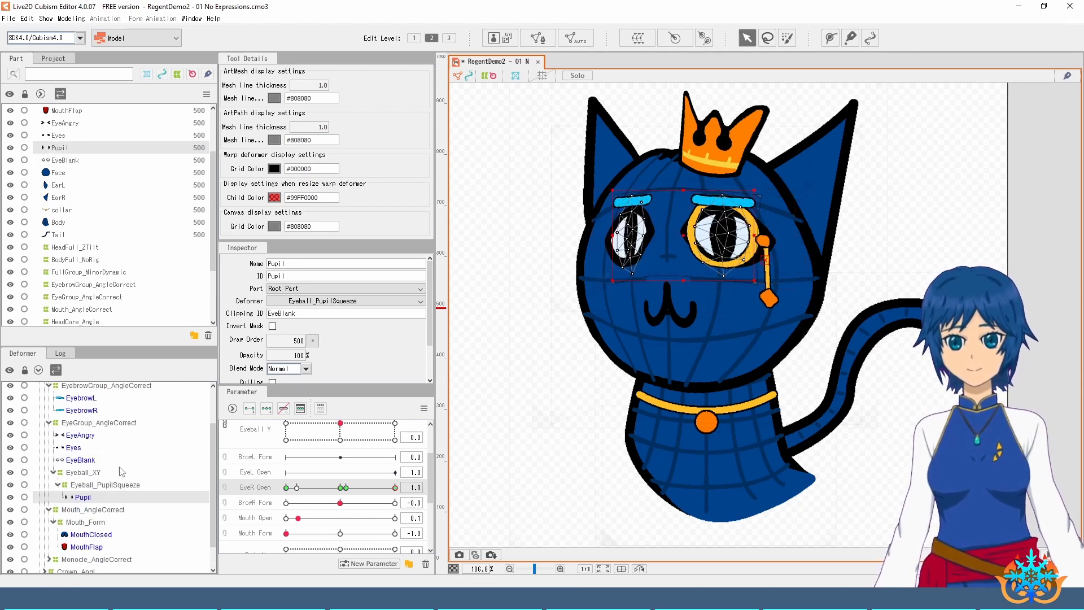
{"action": "left_click", "coordinate": [90, 485]}
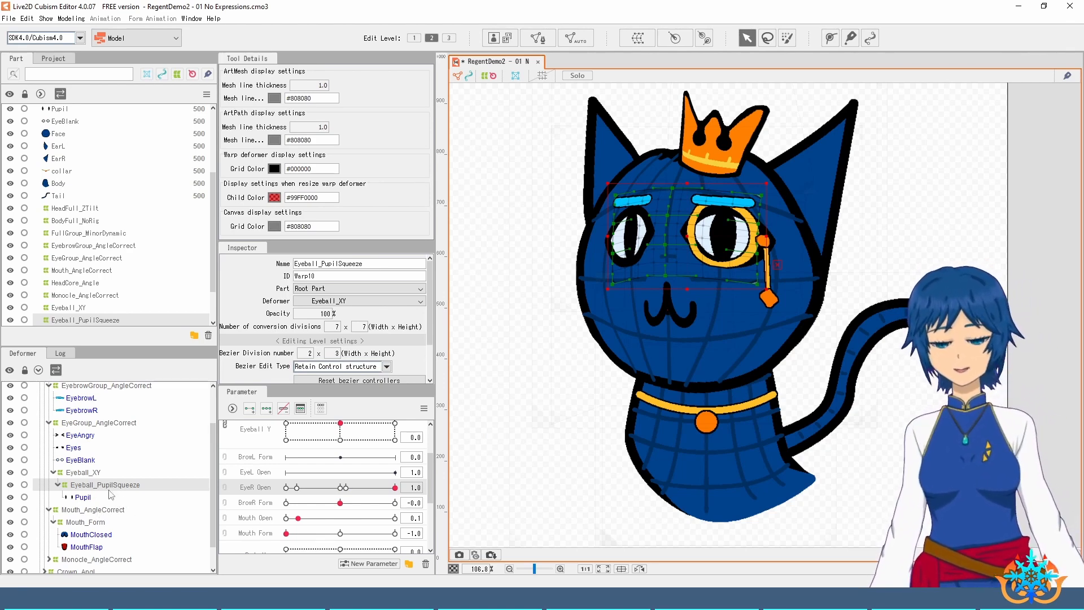
{"action": "left_click", "coordinate": [100, 499]}
{"action": "scroll", "coordinate": [290, 491], "scroll_direction": "up", "scroll_amount": 2}
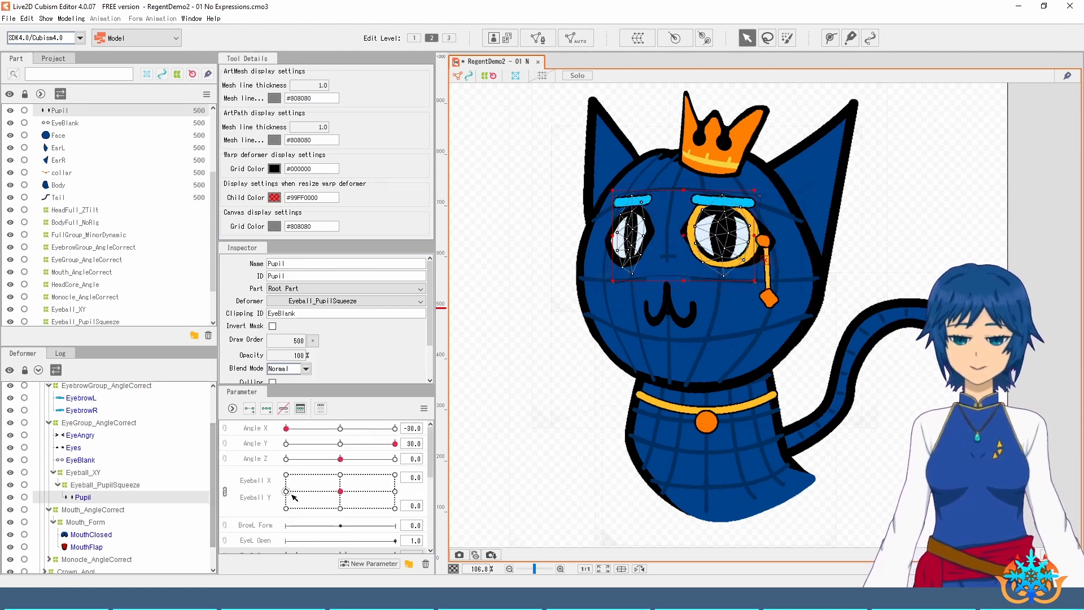
{"action": "left_click_drag", "start_coordinate": [323, 510], "coordinate": [389, 514]}
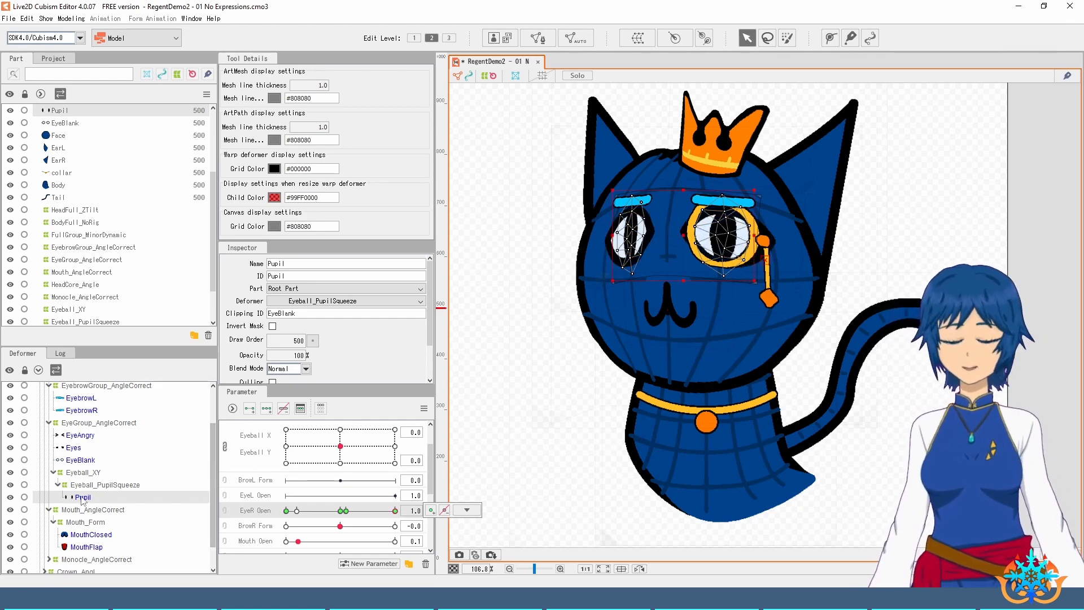
{"action": "left_click", "coordinate": [100, 487]}
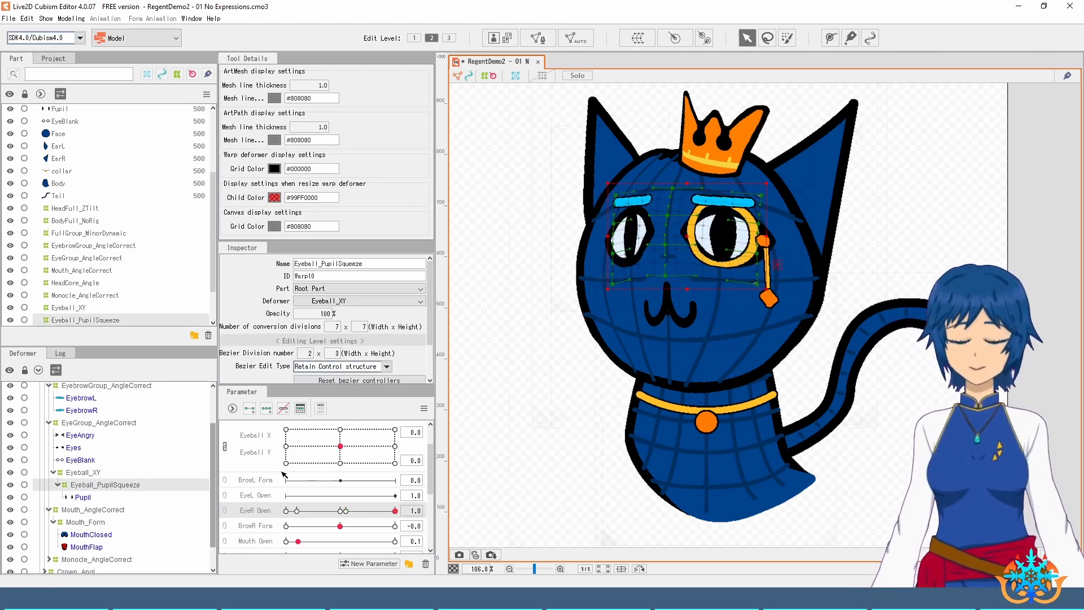
{"action": "left_click", "coordinate": [643, 41]}
{"action": "key", "text": "Return"}
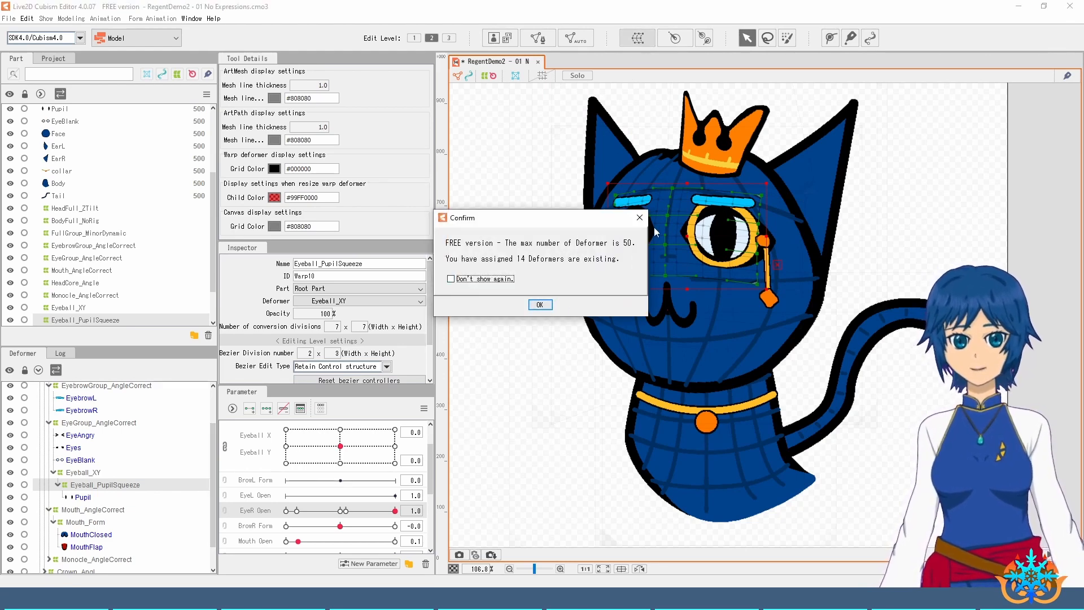
{"action": "left_click", "coordinate": [779, 300]}
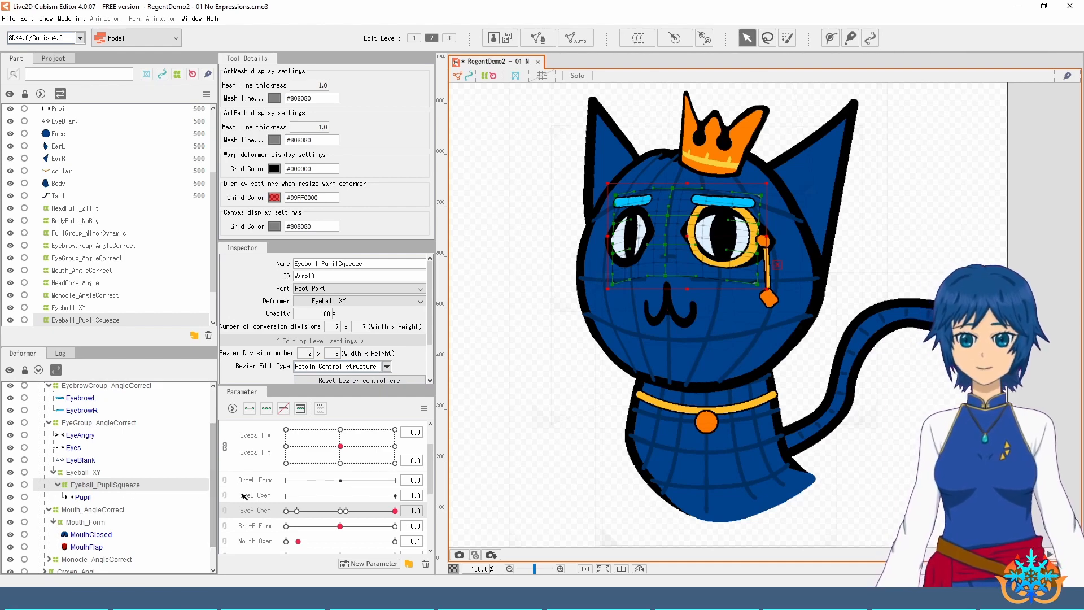
Step: Set BrowR Form and Mouth Open to 1.0 and combine the two parameters into one pair
{"action": "scroll", "coordinate": [270, 507], "scroll_direction": "down", "scroll_amount": 1}
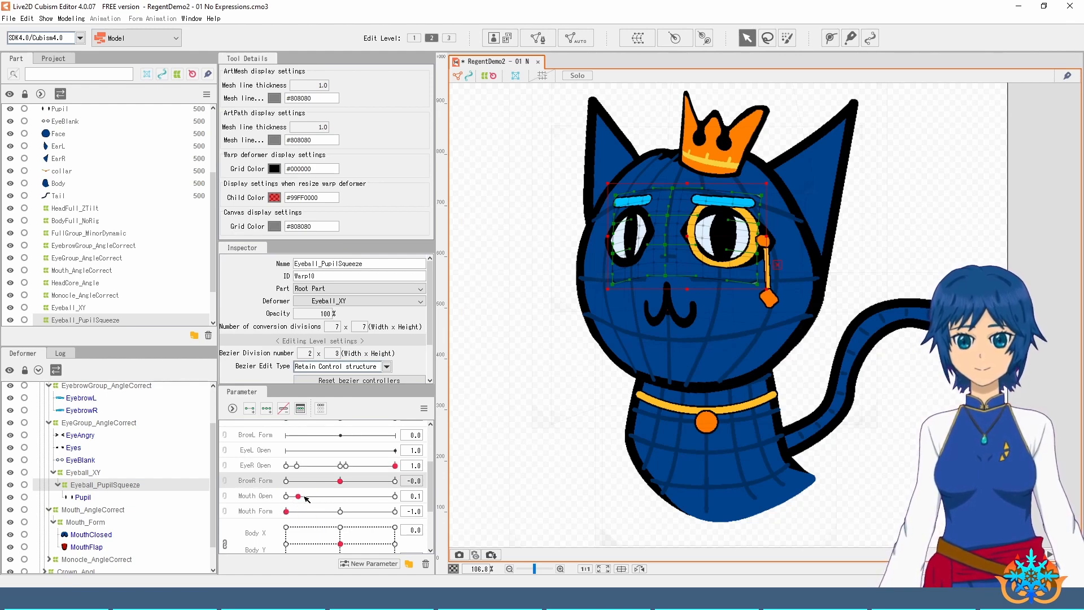
{"action": "left_click_drag", "start_coordinate": [299, 496], "coordinate": [406, 499]}
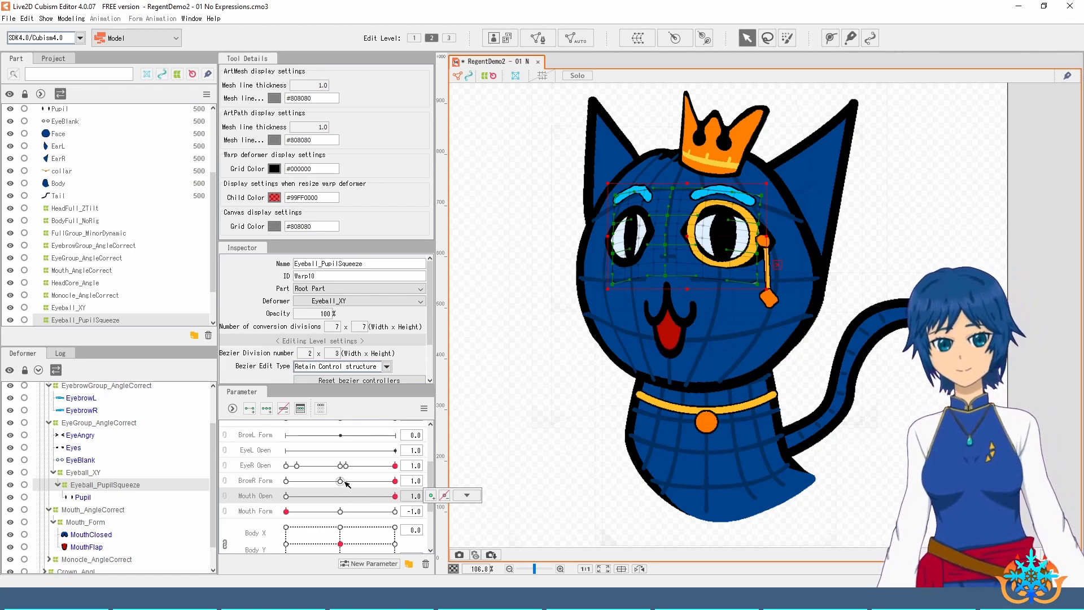
{"action": "left_click", "coordinate": [261, 483]}
{"action": "left_click", "coordinate": [262, 481], "text": "ctrl"}
{"action": "left_click", "coordinate": [226, 482]}
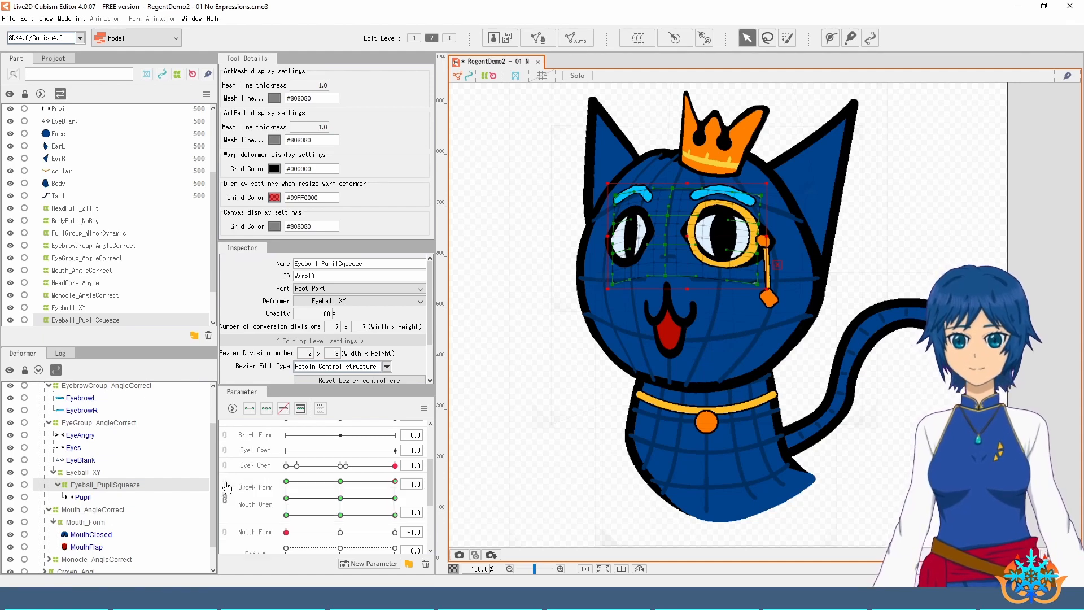
Step: Sweep the combined BrowR Form and Mouth Open pair through its grid, ending at 1.0 and 1.0
{"action": "left_click", "coordinate": [302, 492]}
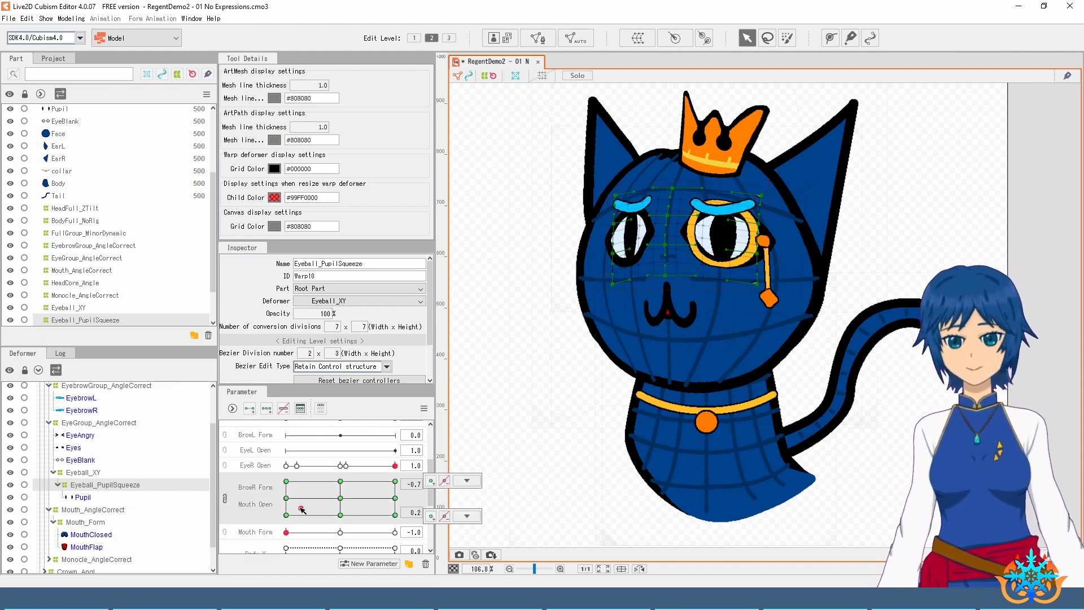
{"action": "left_click_drag", "start_coordinate": [301, 492], "coordinate": [411, 474]}
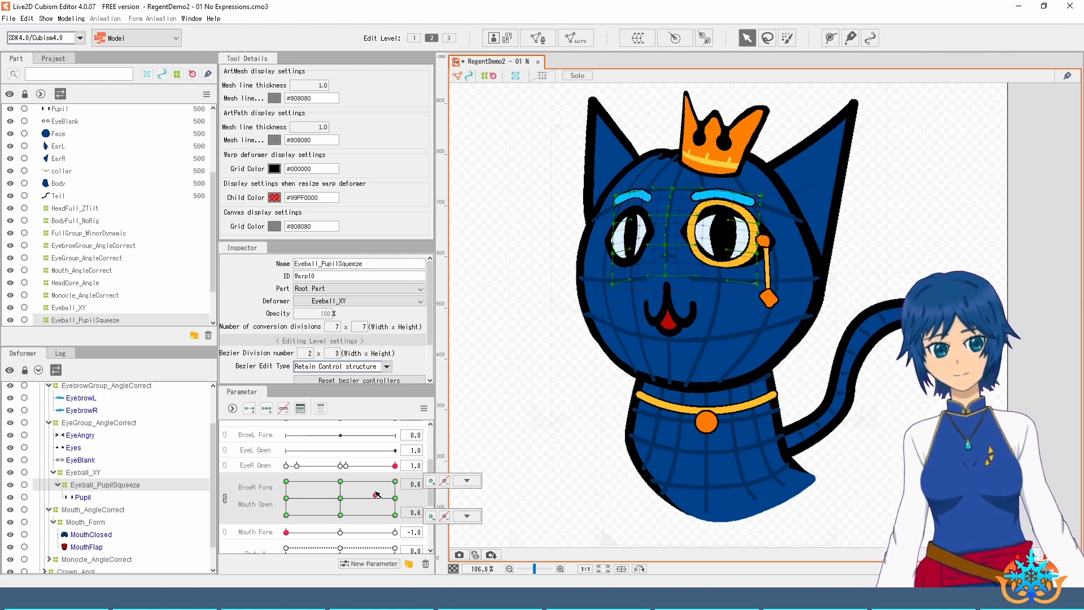
{"action": "left_click", "coordinate": [397, 478]}
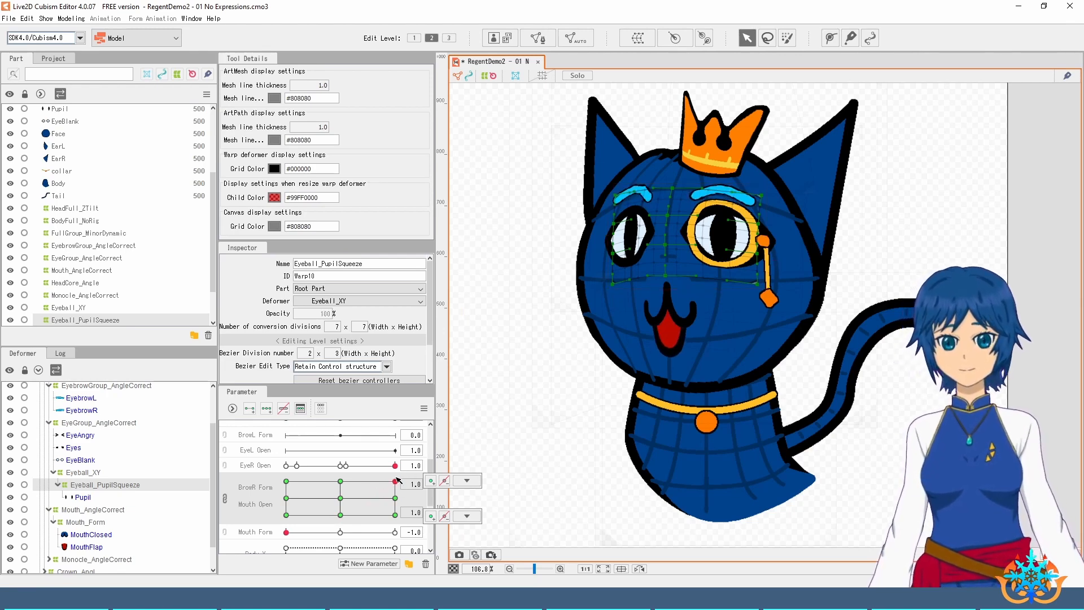
{"action": "mouse_move", "coordinate": [407, 480]}
{"action": "left_mouse_down"}
{"action": "mouse_move", "coordinate": [303, 491]}
{"action": "mouse_move", "coordinate": [395, 481]}
{"action": "left_mouse_up"}
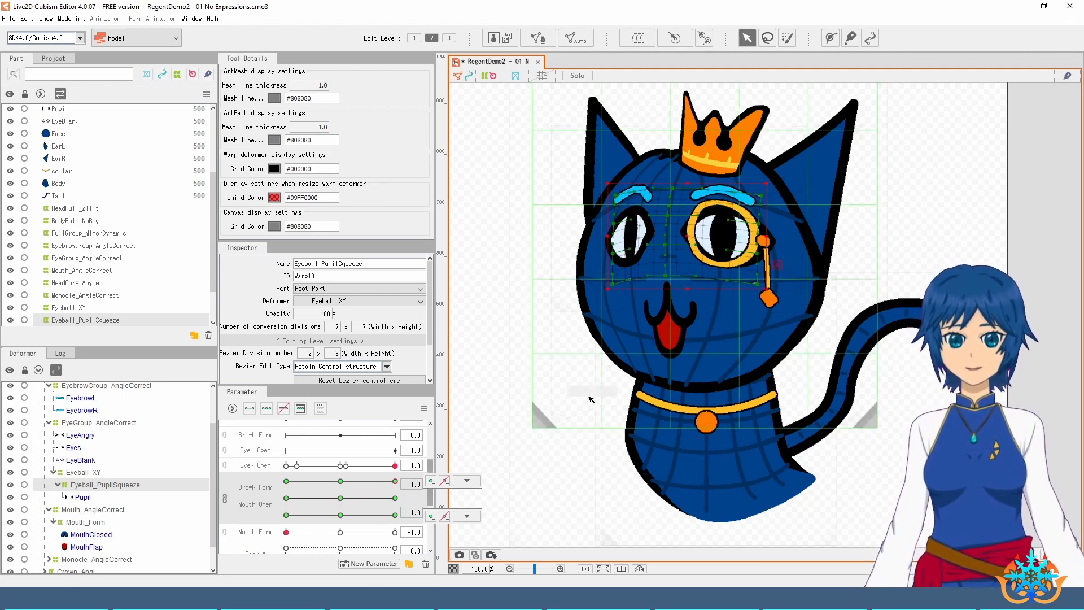
Step: Set Angle X and Angle Y to 0.8 each and combine them into one pair
{"action": "right_click", "coordinate": [623, 344]}
{"action": "left_click", "coordinate": [428, 469]}
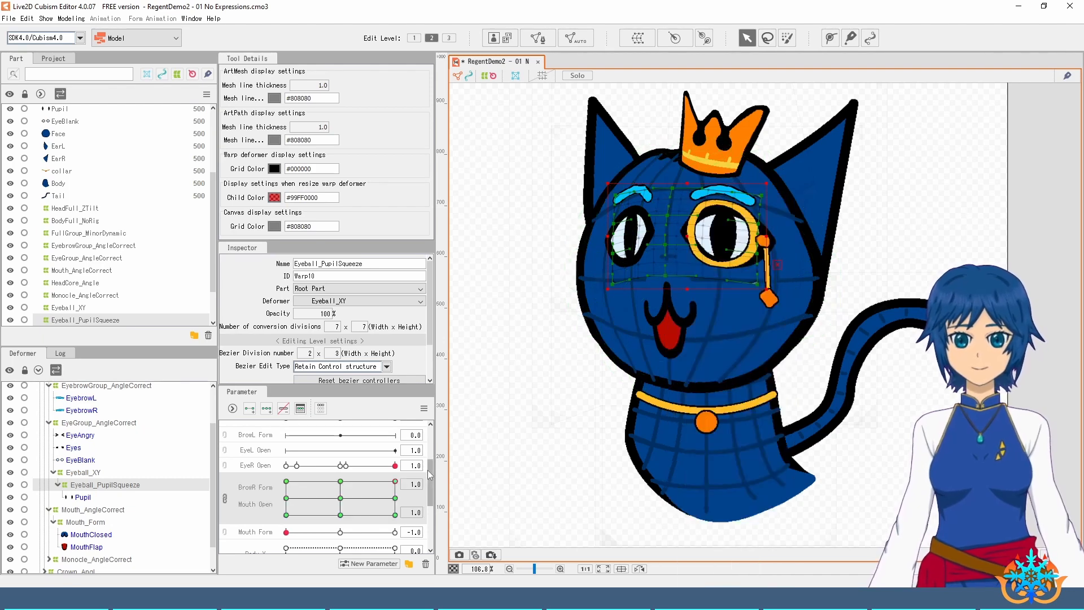
{"action": "scroll", "coordinate": [355, 474], "scroll_direction": "up", "scroll_amount": 3}
{"action": "left_click", "coordinate": [341, 429]}
{"action": "left_click", "coordinate": [341, 443]}
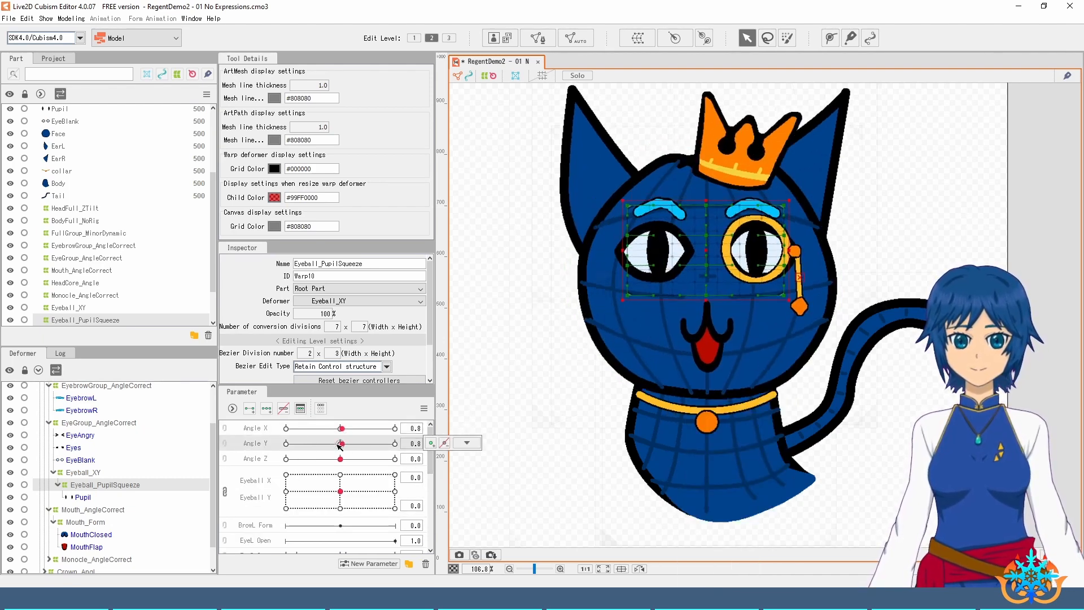
{"action": "left_click", "coordinate": [225, 429]}
Step: Set the BrowR Form and Mouth Open pair to its 1.0, 1.0 corner
{"action": "scroll", "coordinate": [341, 497], "scroll_direction": "down", "scroll_amount": 4}
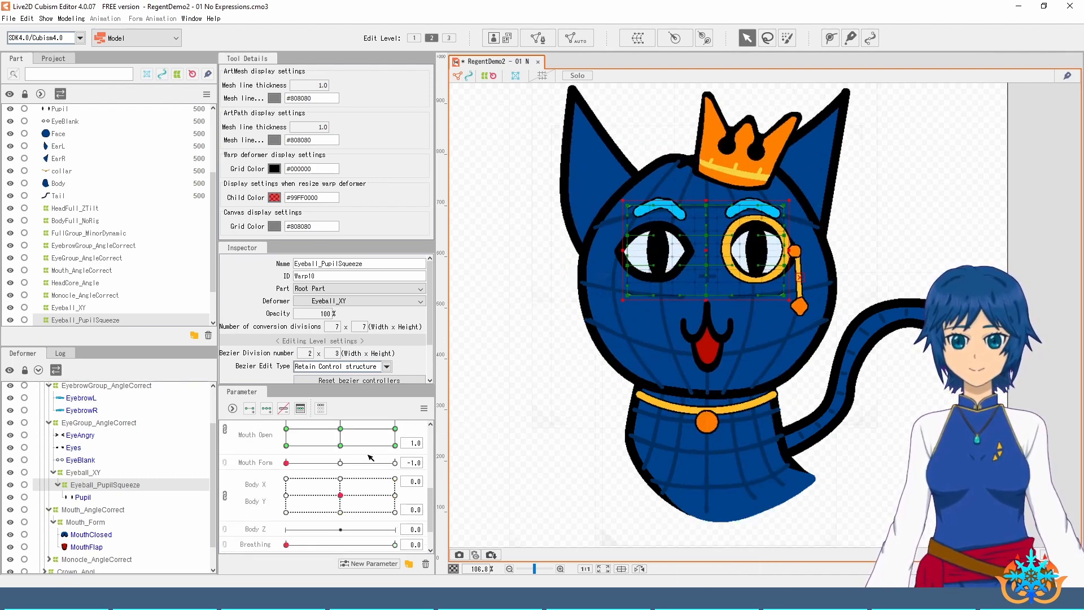
{"action": "left_click", "coordinate": [396, 457]}
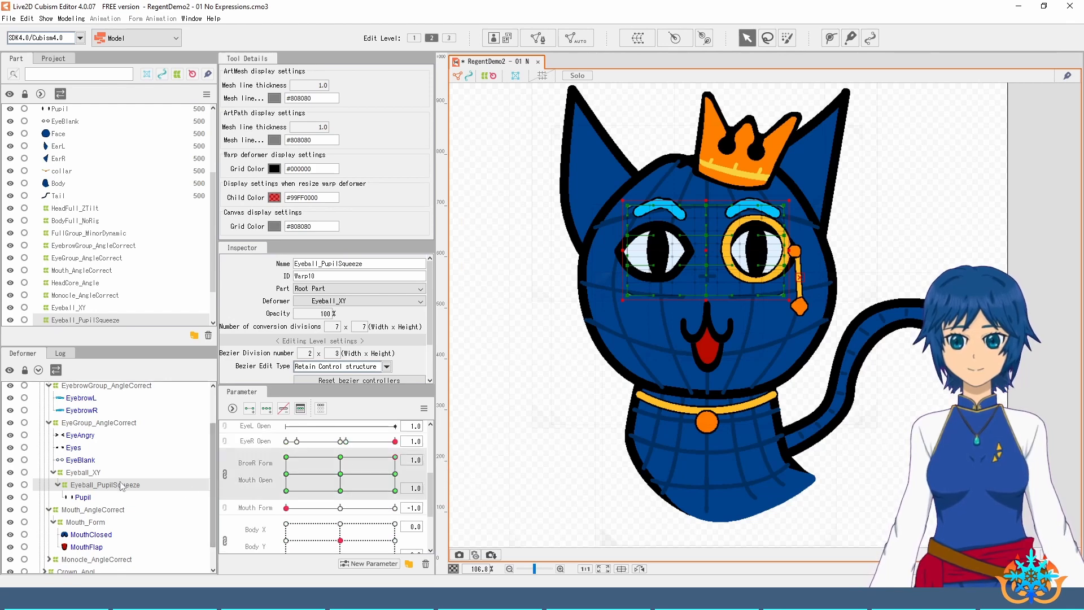
{"action": "scroll", "coordinate": [763, 303], "scroll_direction": "up", "scroll_amount": 3}
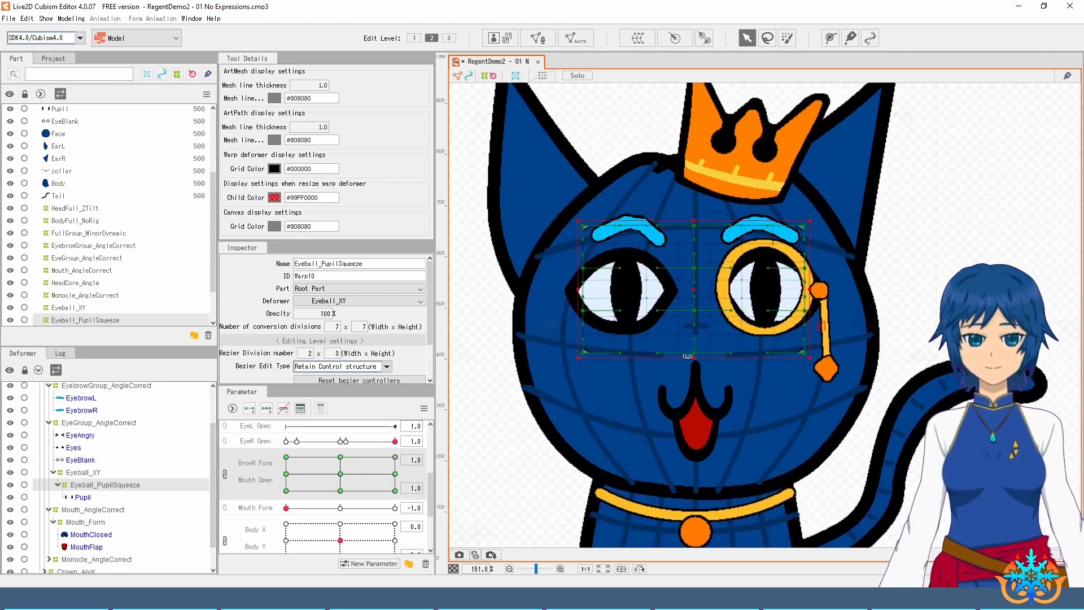
Step: Try squeezing the Eyeball_PupilSqueeze deformer vertically at the 1.0, 1.0 corner of the BrowR Form and Mouth Open pair, and undo it
{"action": "left_click_drag", "start_coordinate": [697, 360], "coordinate": [696, 329]}
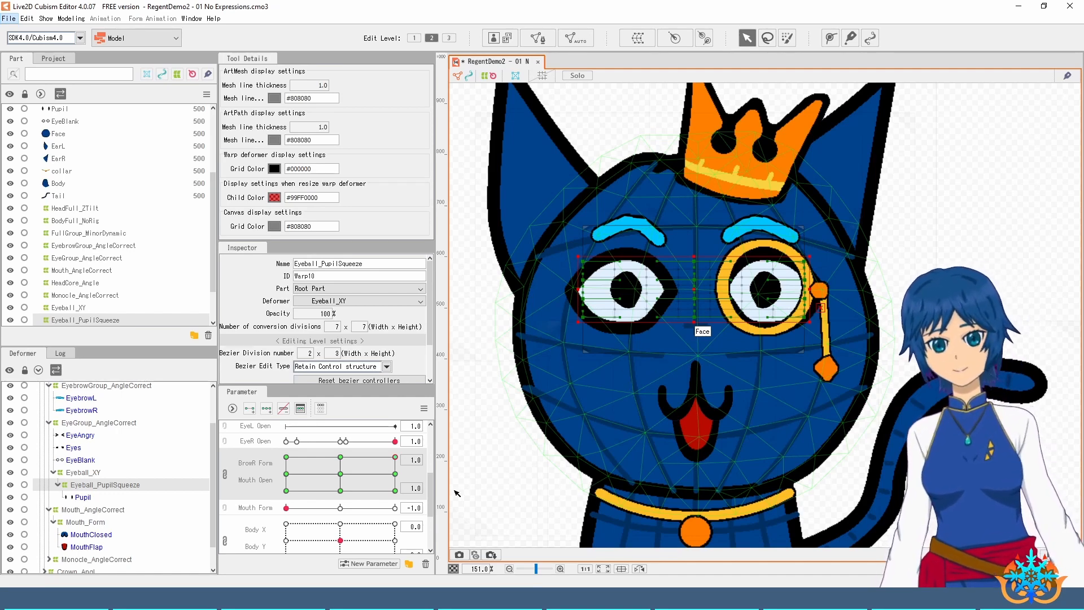
{"action": "left_click_drag", "start_coordinate": [380, 466], "coordinate": [407, 452]}
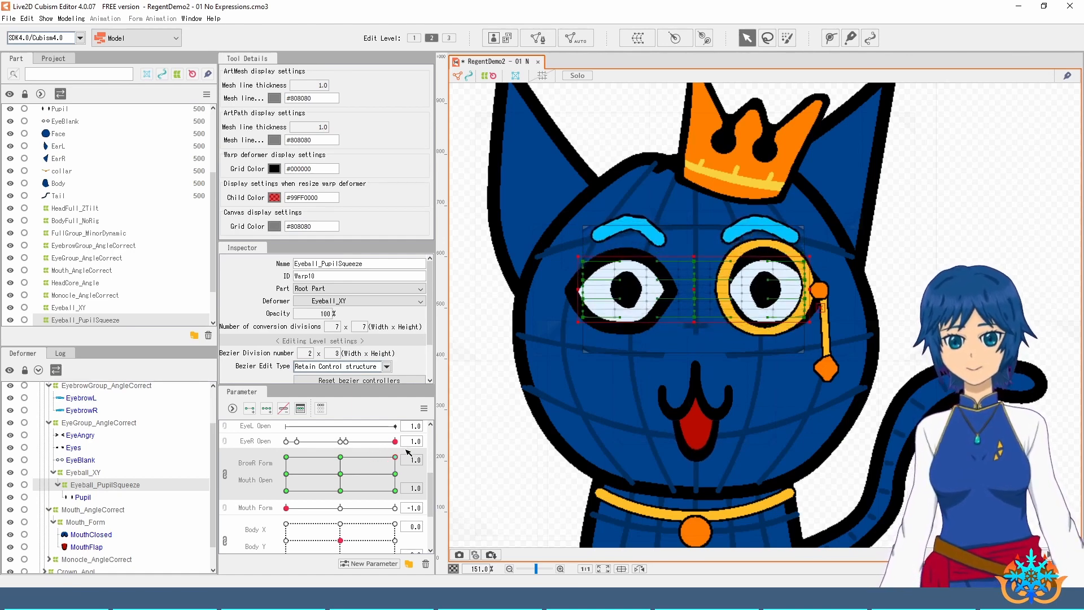
{"action": "key", "text": "ctrl+z"}
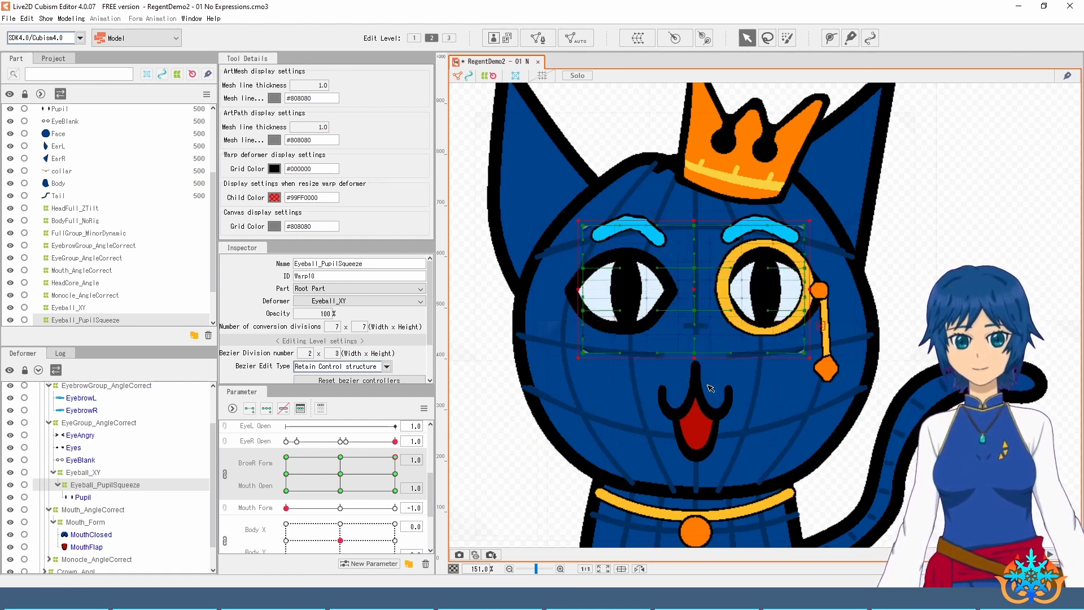
Step: Separate the BrowR Form and Mouth Open pair and add a key at 0.9 to BrowR Form
{"action": "mouse_move", "coordinate": [395, 458]}
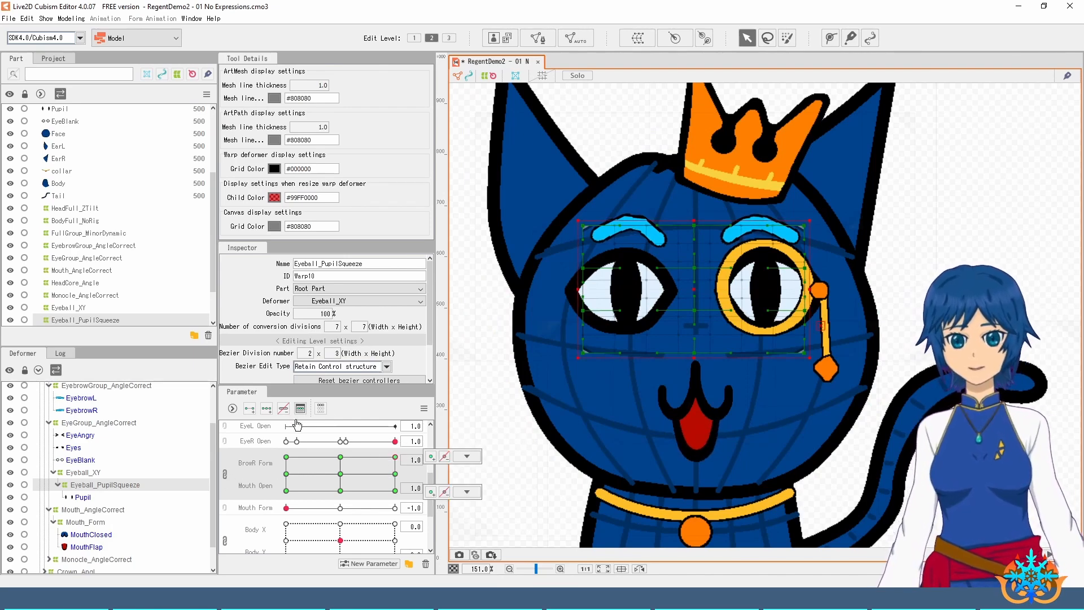
{"action": "left_click", "coordinate": [225, 473]}
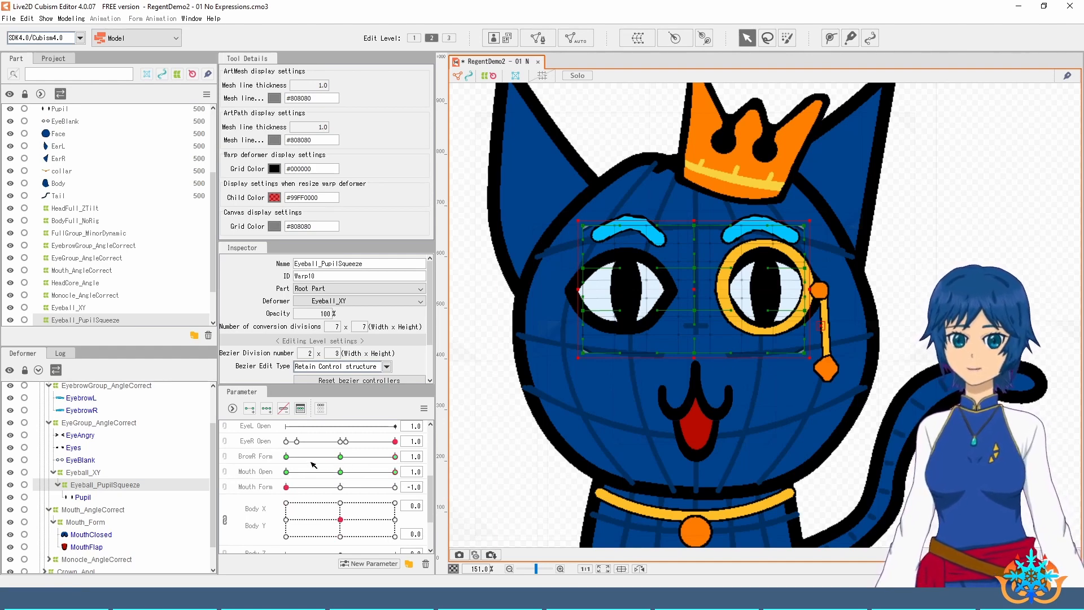
{"action": "left_click", "coordinate": [257, 457]}
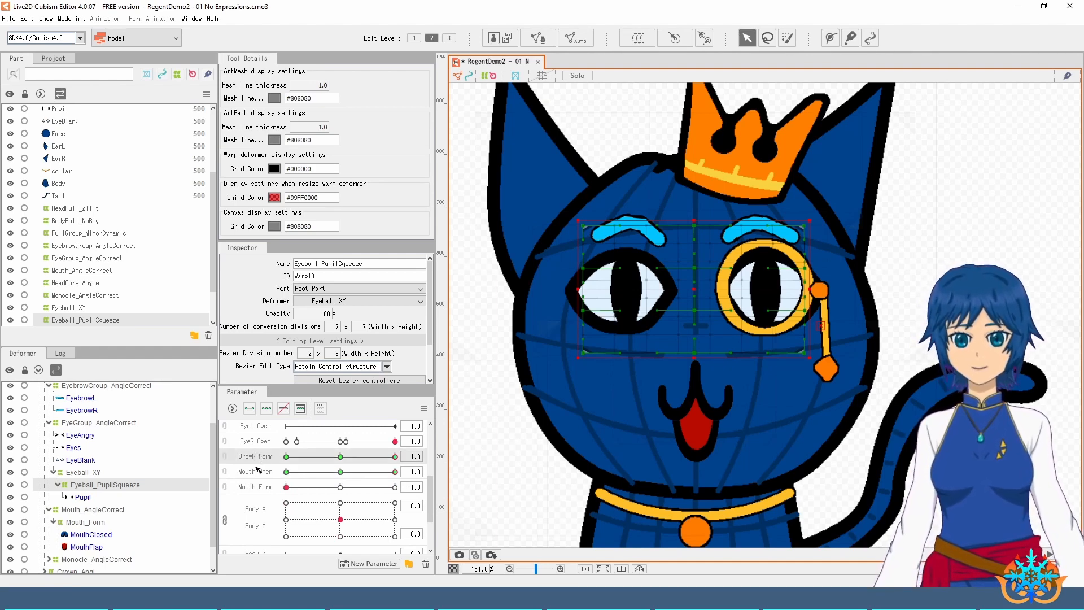
{"action": "left_click", "coordinate": [299, 411]}
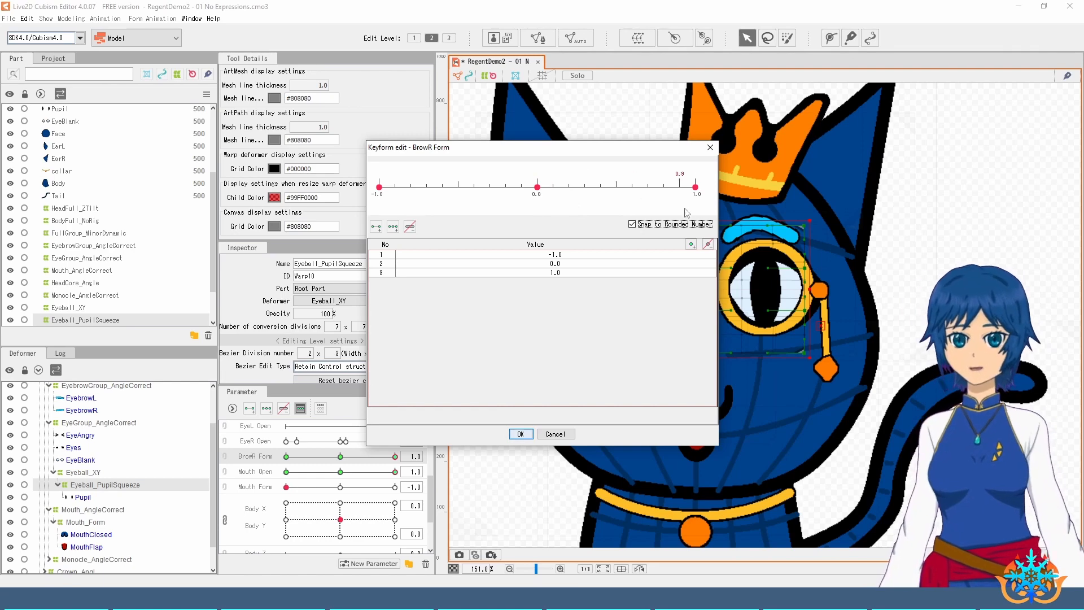
{"action": "left_click", "coordinate": [680, 187]}
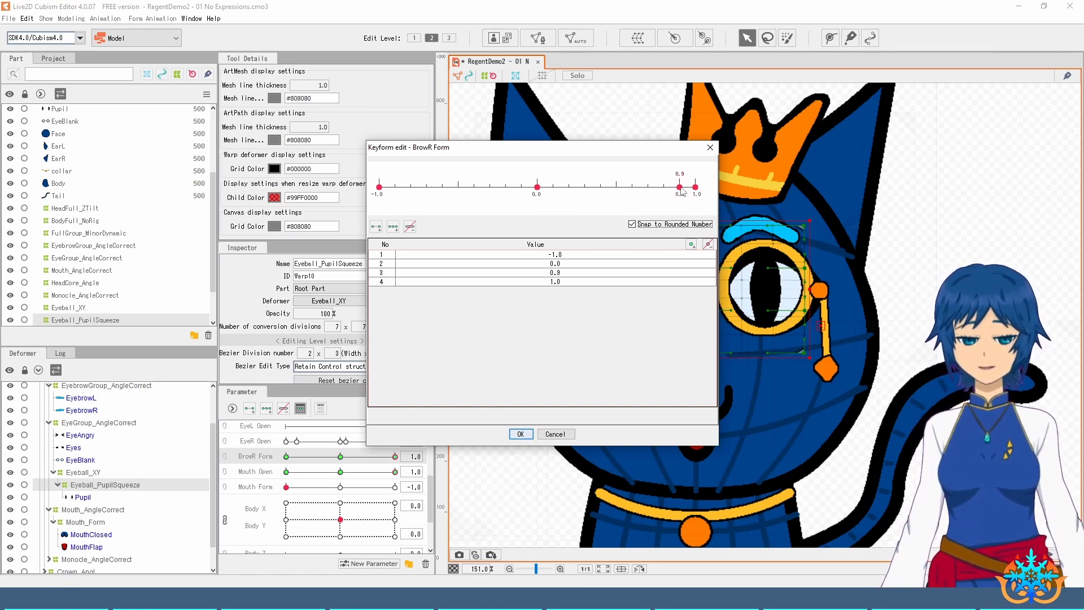
{"action": "left_click", "coordinate": [520, 433]}
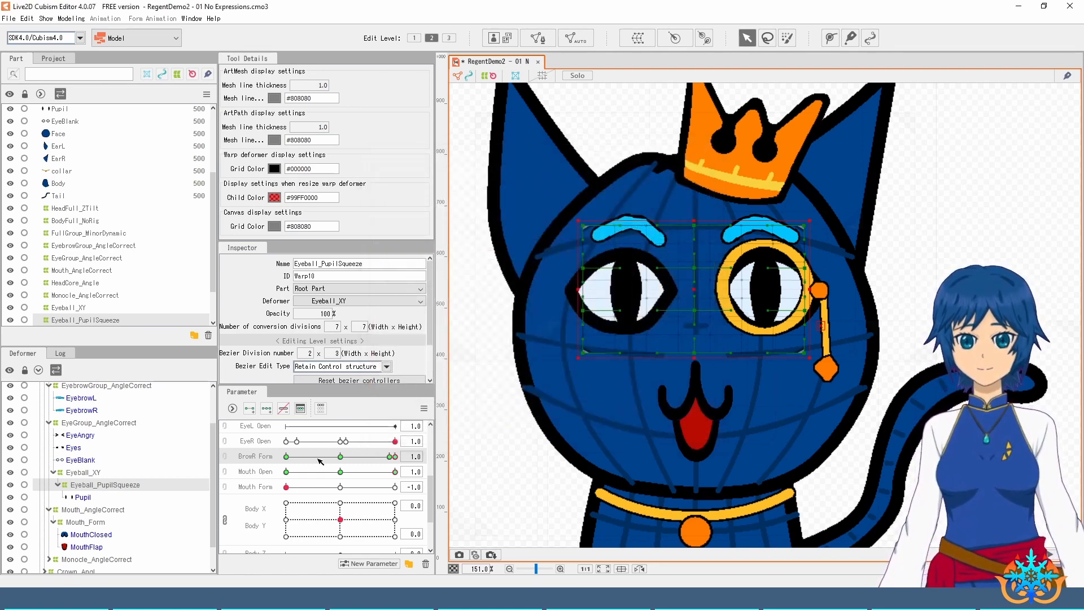
Step: Add a key at 0.95 to the Mouth Open parameter
{"action": "left_click", "coordinate": [300, 407]}
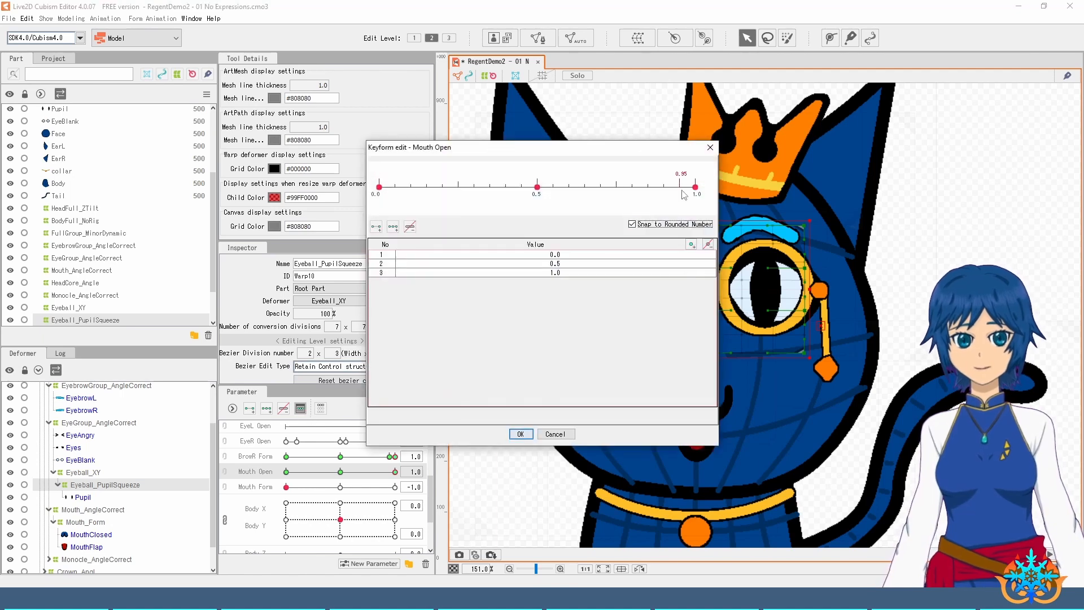
{"action": "left_click", "coordinate": [680, 187]}
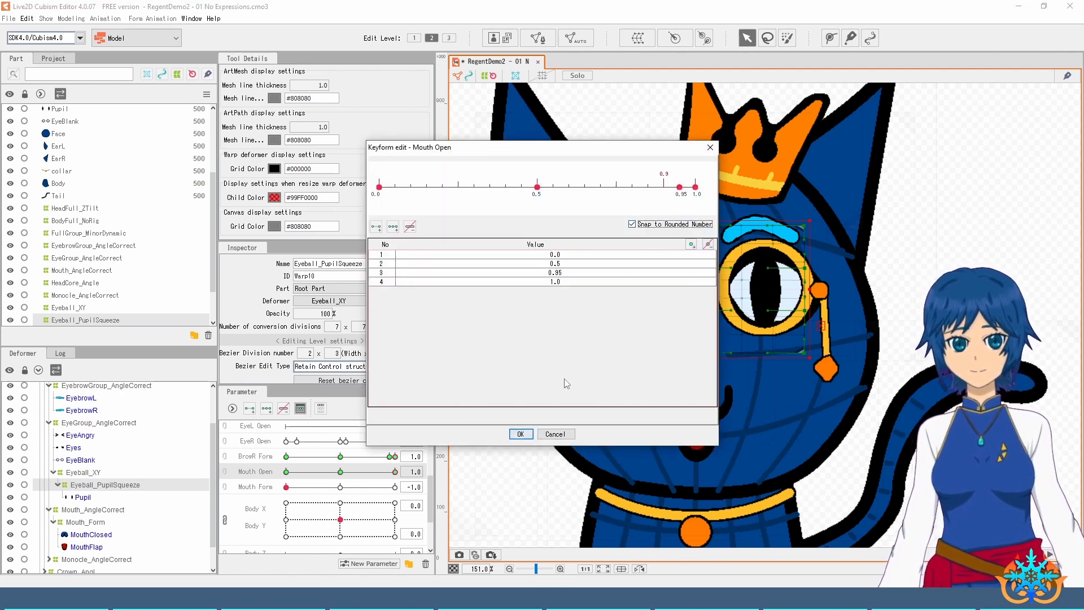
{"action": "left_click", "coordinate": [521, 433]}
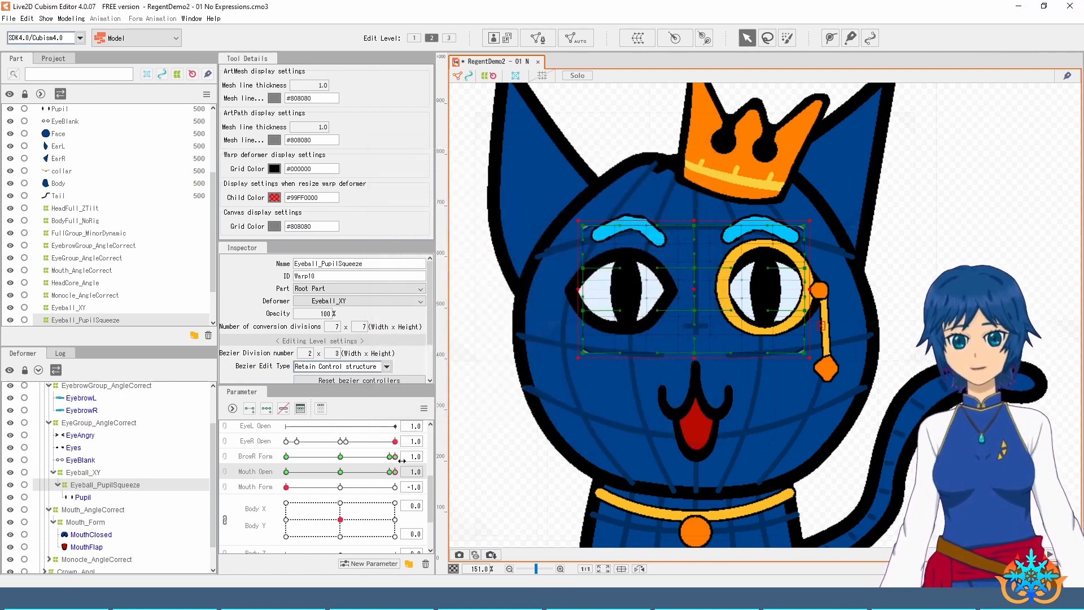
Step: Squeeze the Eyeball_PupilSqueeze deformer vertically into round pupils, and recombine BrowR Form and Mouth Open to test the 1.0, 1.0 corner
{"action": "left_click_drag", "start_coordinate": [695, 358], "coordinate": [695, 319]}
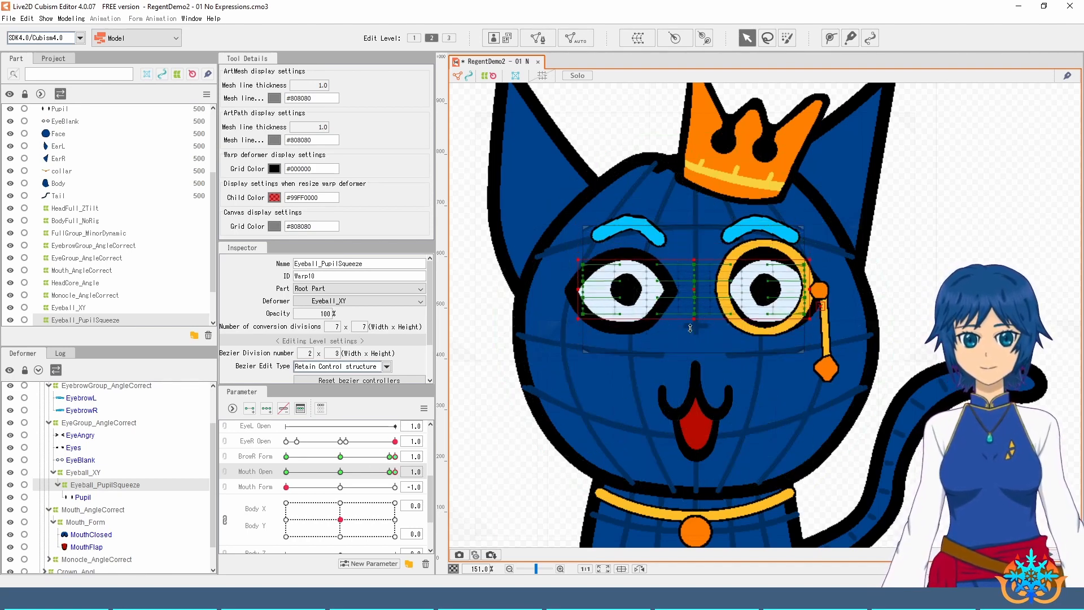
{"action": "left_click", "coordinate": [223, 462]}
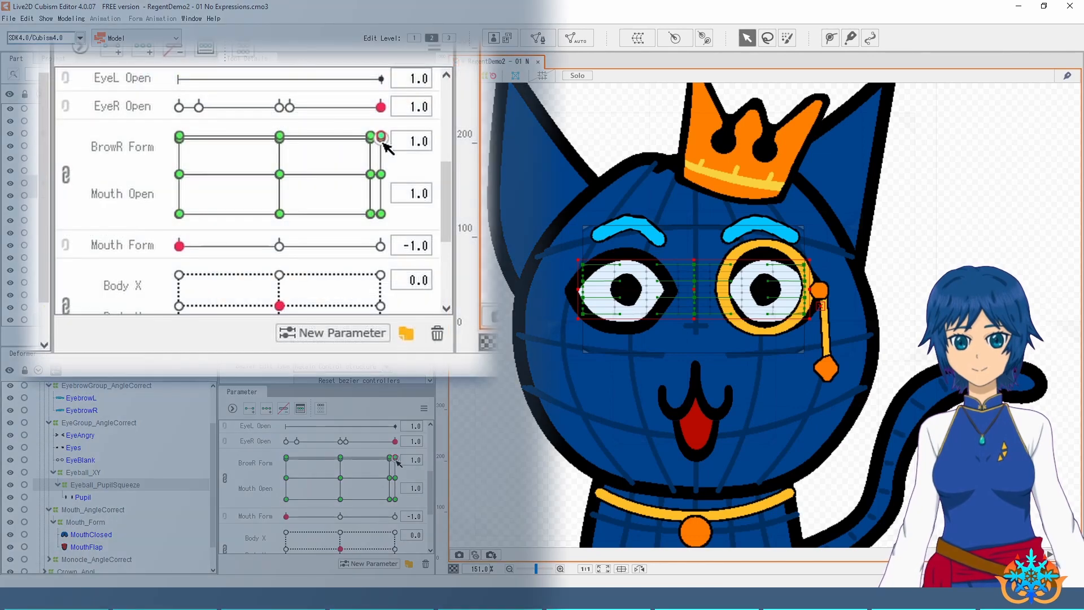
{"action": "left_click", "coordinate": [396, 457]}
{"action": "left_click_drag", "start_coordinate": [395, 455], "coordinate": [400, 452]}
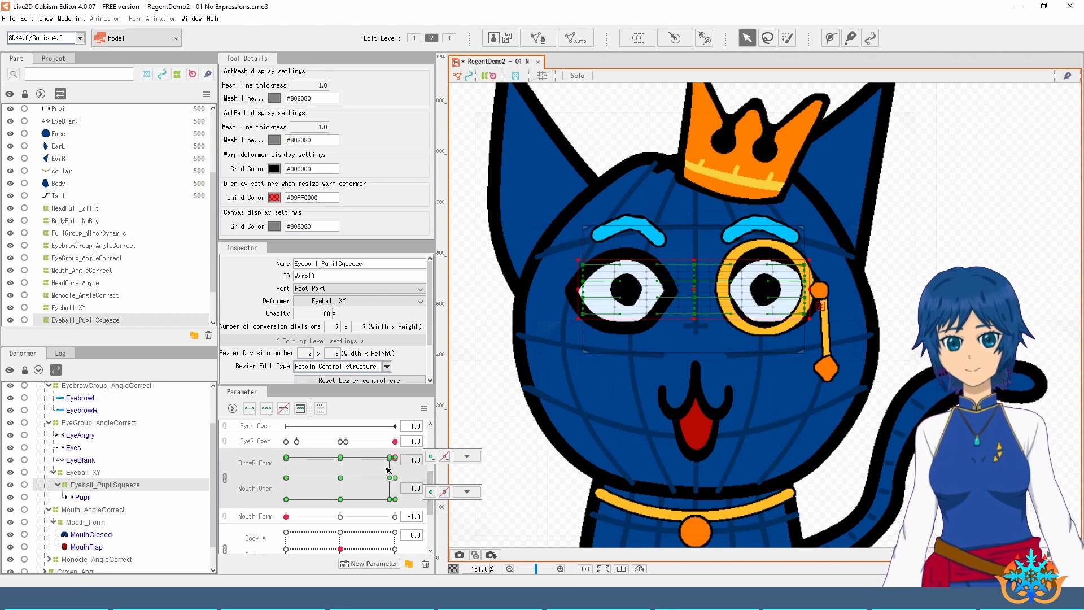
Step: Remove the extra 0.9 and 0.95 keys from the combined BrowR Form and Mouth Open pair
{"action": "left_click", "coordinate": [395, 459]}
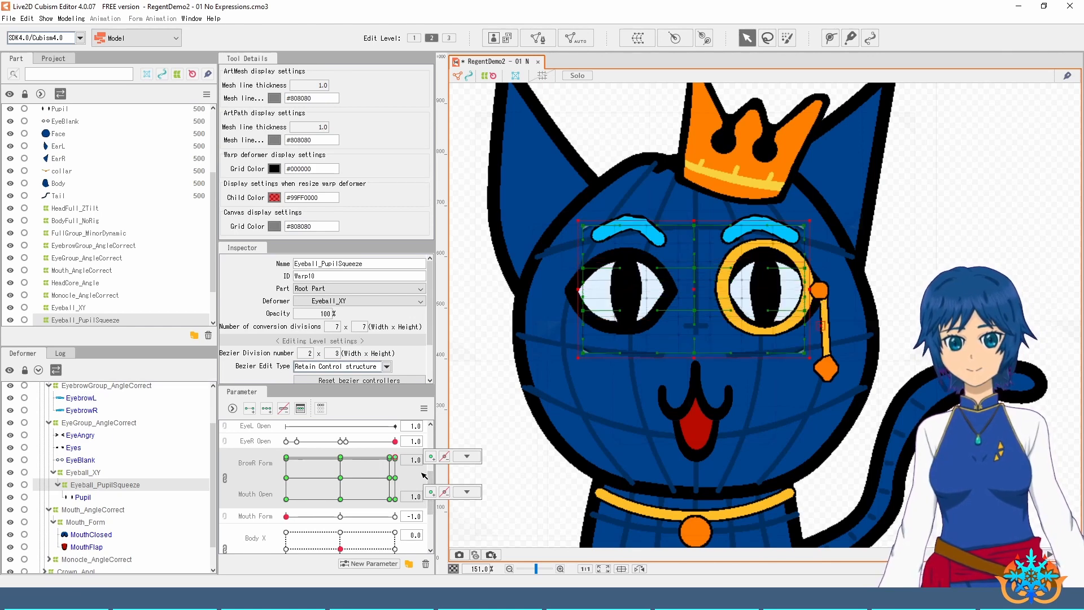
{"action": "left_click", "coordinate": [444, 490]}
{"action": "left_click", "coordinate": [443, 489]}
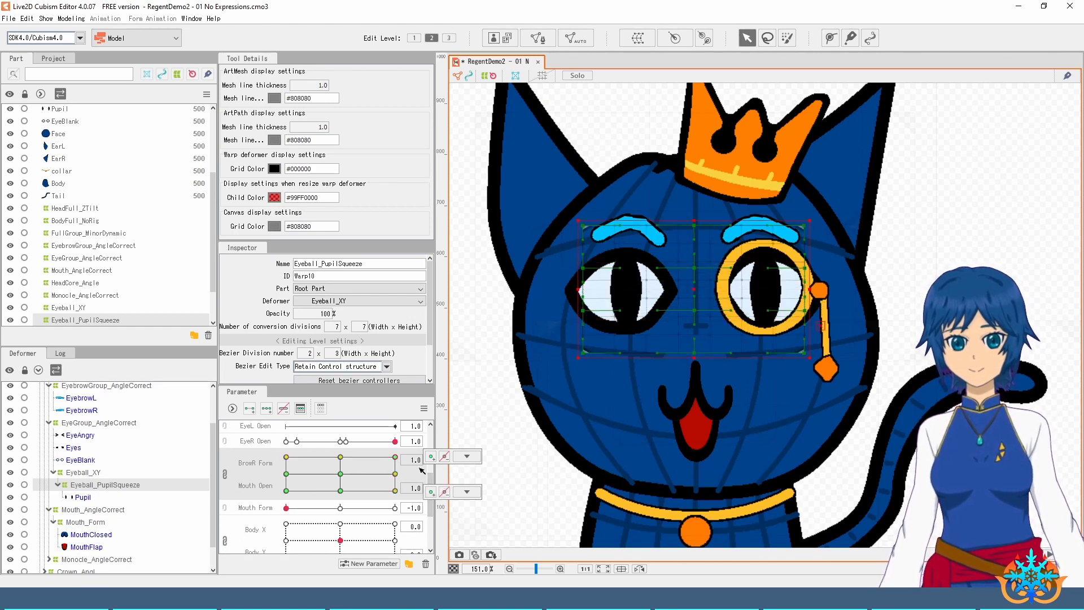
Step: Relink BrowR Form and Mouth Open, and squeeze the Eyeball_PupilSqueeze deformer vertically into round pupils at the 1.0, 1.0 corner
{"action": "left_click", "coordinate": [226, 477]}
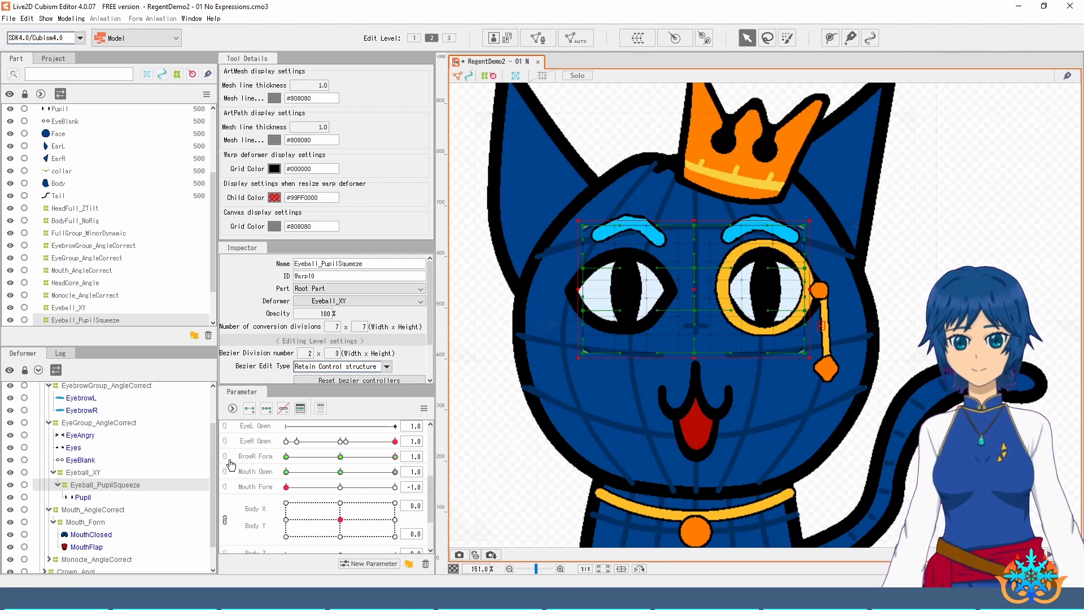
{"action": "left_click", "coordinate": [226, 464]}
{"action": "left_click", "coordinate": [382, 464]}
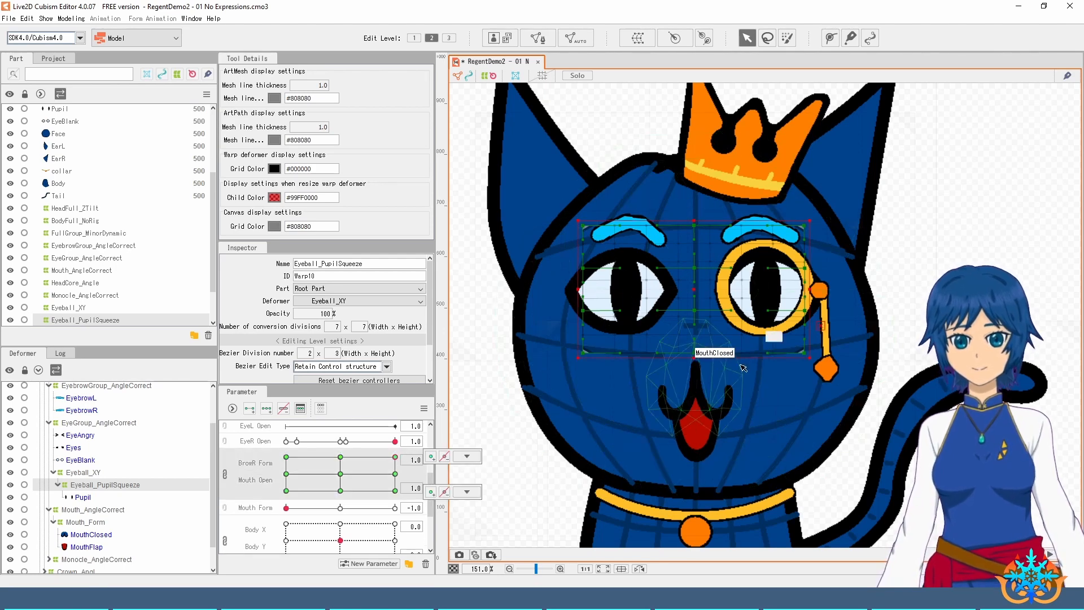
{"action": "left_click_drag", "start_coordinate": [695, 360], "coordinate": [709, 326]}
{"action": "key", "text": "alt"}
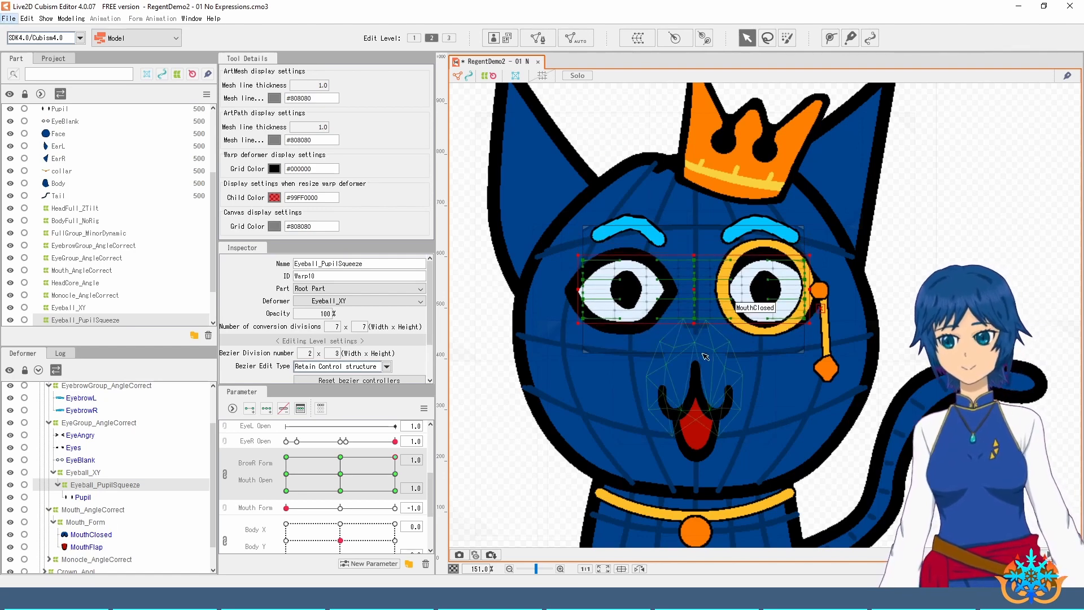
Step: Set the EyeAngry mesh's opacity to 100% and lower EyeR Open to 0.0, then deselect the mesh
{"action": "left_click", "coordinate": [80, 434]}
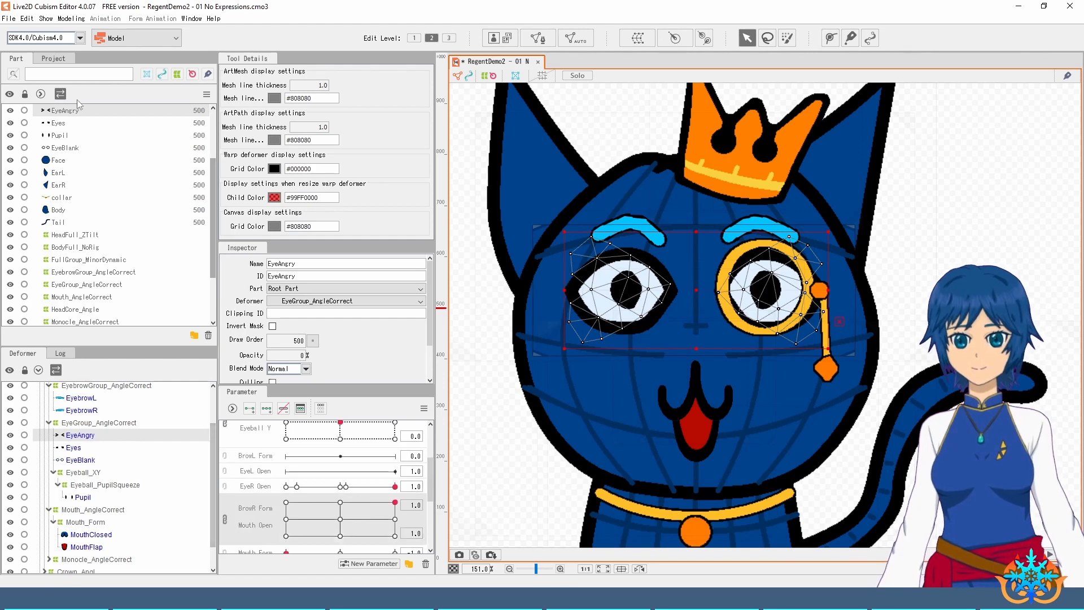
{"action": "scroll", "coordinate": [72, 200], "scroll_direction": "up", "scroll_amount": 3}
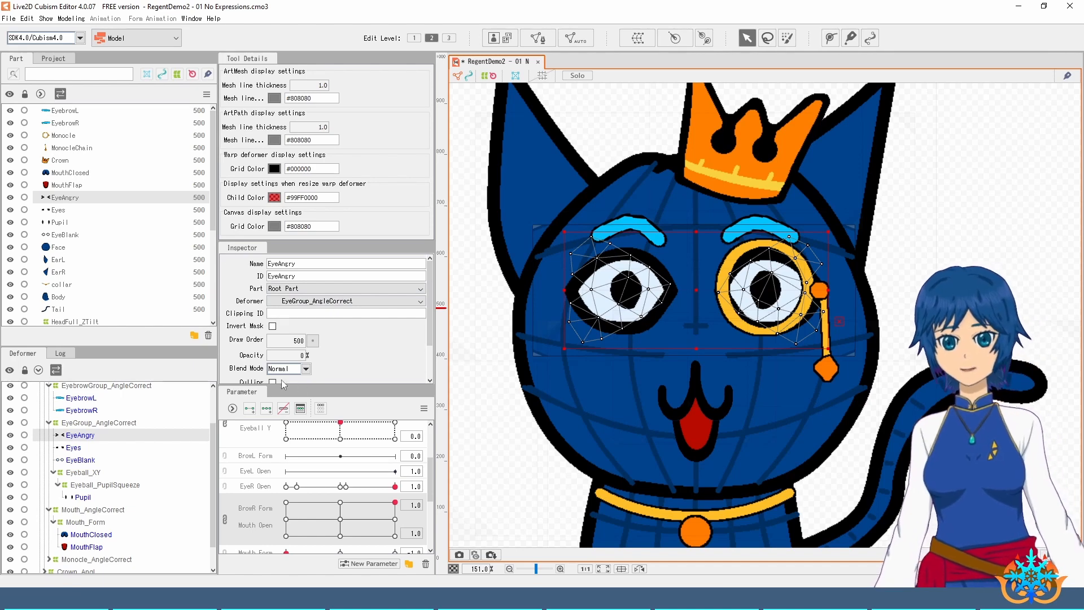
{"action": "left_click_drag", "start_coordinate": [287, 355], "coordinate": [343, 355]}
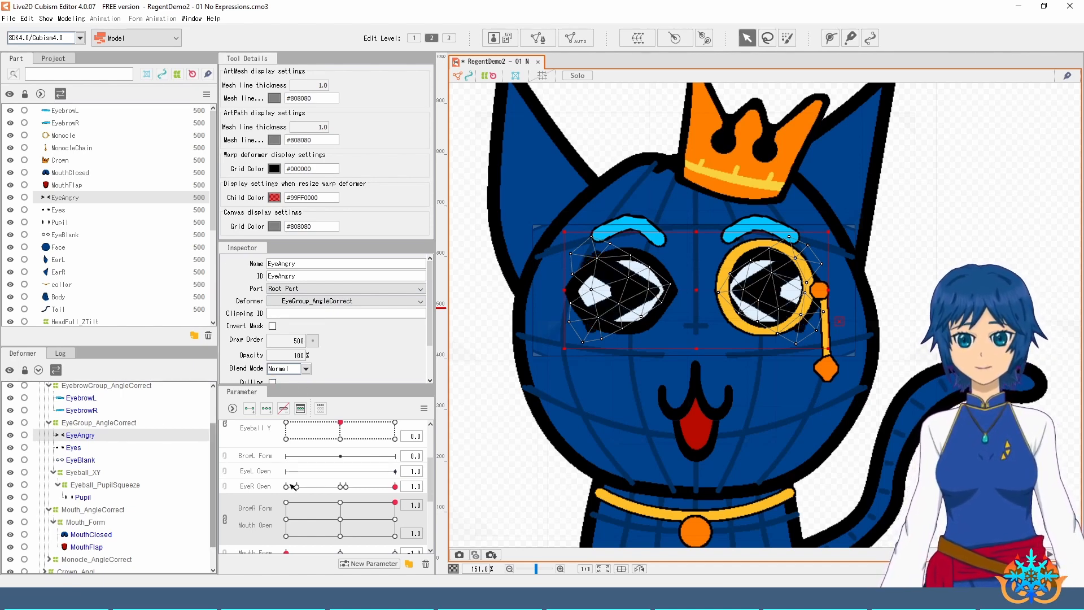
{"action": "left_click_drag", "start_coordinate": [395, 486], "coordinate": [255, 482]}
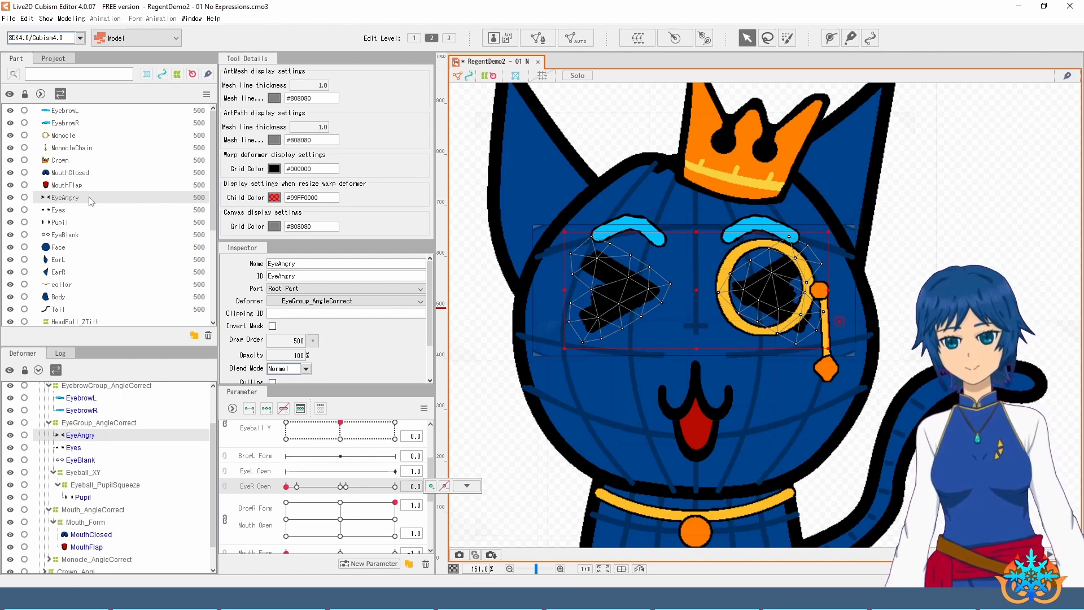
{"action": "mouse_move", "coordinate": [294, 355]}
{"action": "left_mouse_down"}
{"action": "mouse_move", "coordinate": [238, 355]}
{"action": "mouse_move", "coordinate": [298, 355]}
{"action": "left_mouse_up"}
{"action": "key", "text": "Escape"}
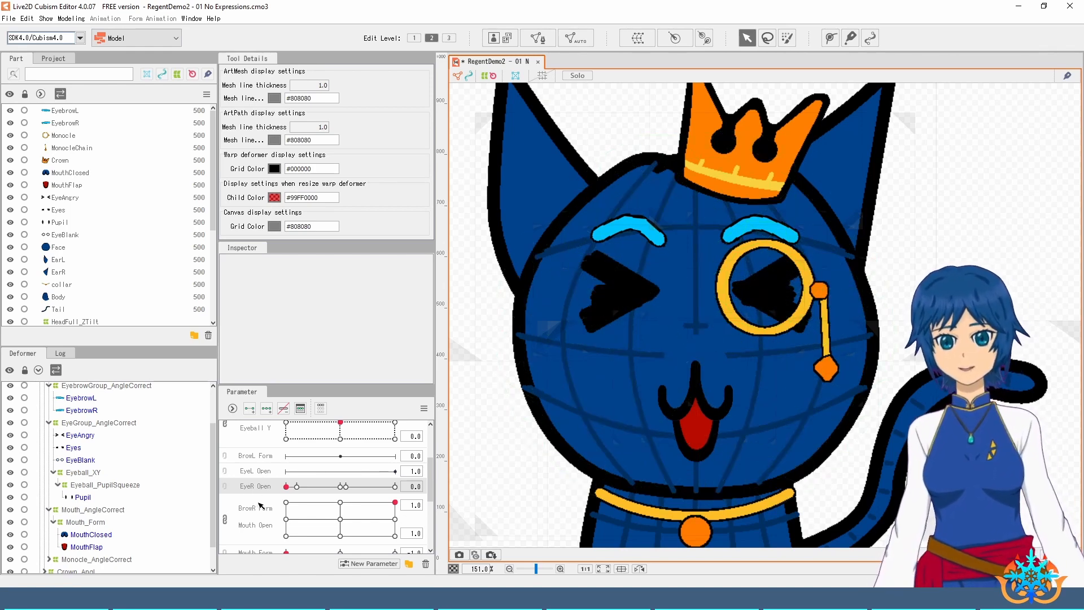
Step: Separate the BrowR Form and Mouth Open pair and set BrowR Form to -1.0
{"action": "scroll", "coordinate": [262, 501], "scroll_direction": "up", "scroll_amount": 1}
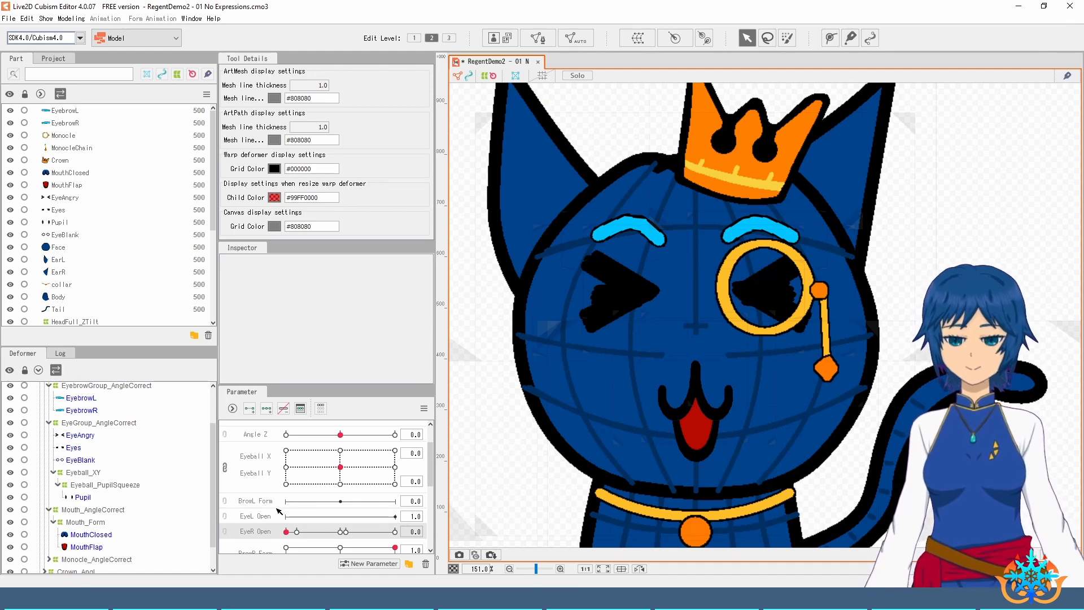
{"action": "scroll", "coordinate": [273, 512], "scroll_direction": "down", "scroll_amount": 1}
{"action": "left_click", "coordinate": [225, 518]}
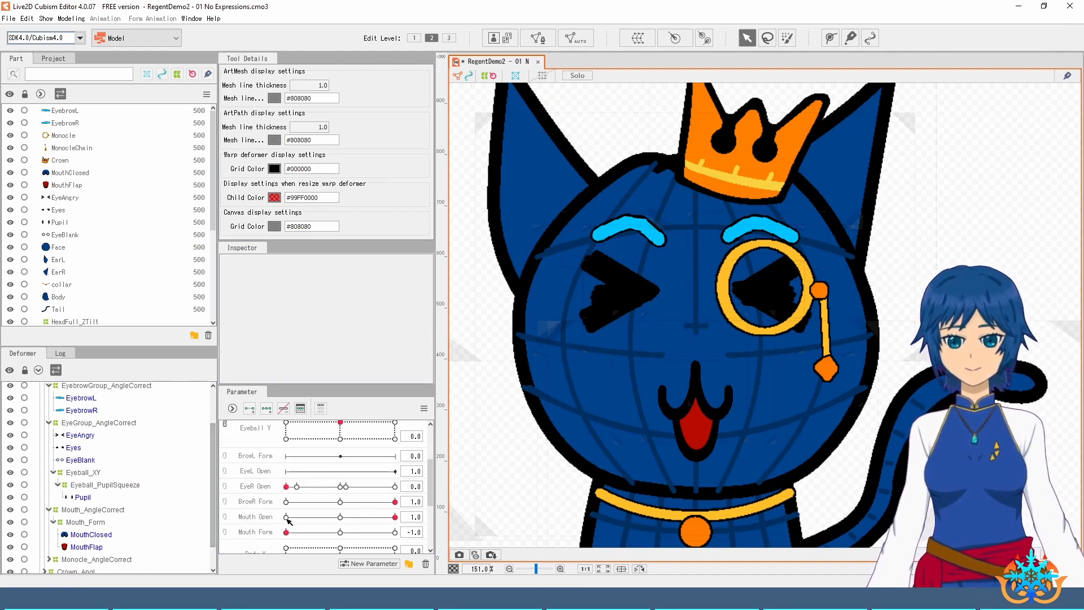
{"action": "left_click_drag", "start_coordinate": [394, 502], "coordinate": [290, 502]}
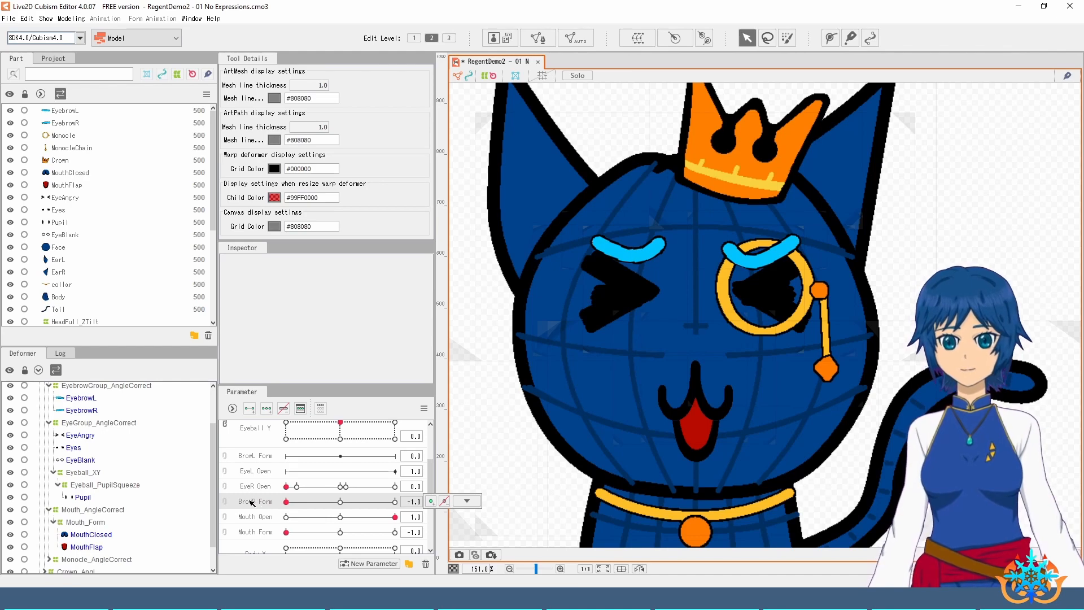
Step: Combine EyeR Open and BrowR Form into one parameter pair
{"action": "left_click", "coordinate": [268, 490]}
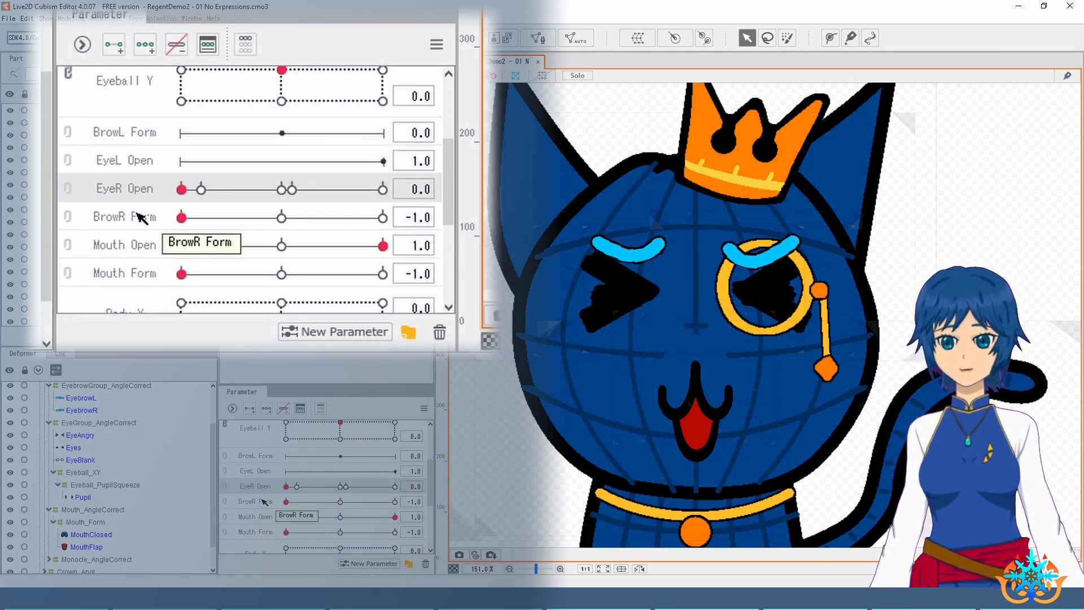
{"action": "left_click", "coordinate": [262, 499]}
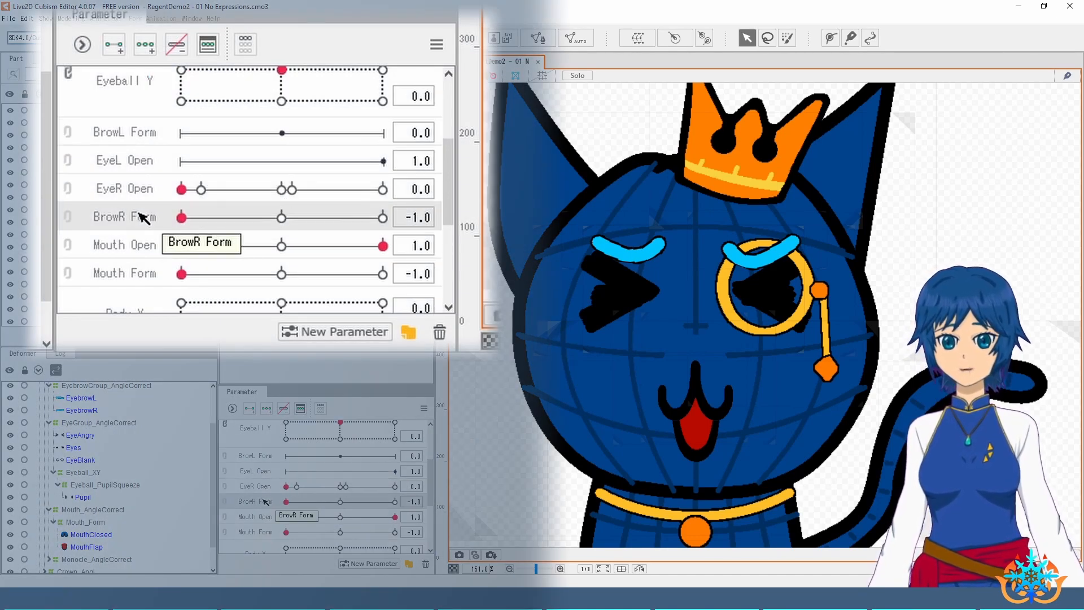
{"action": "left_click", "coordinate": [227, 493]}
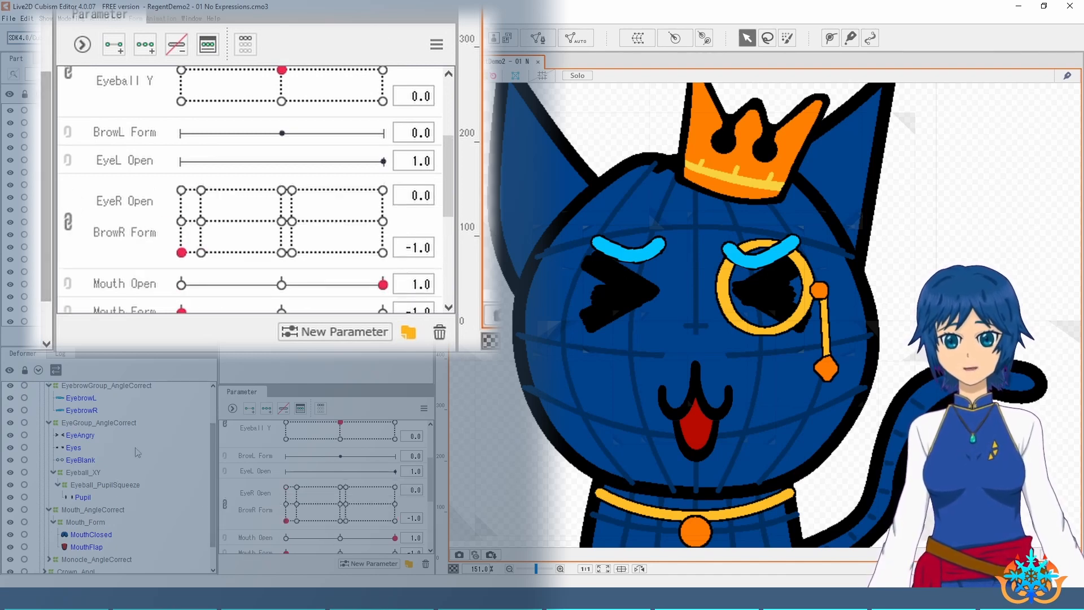
Step: Select the EyeAngry mesh and separate the EyeR Open and BrowR Form parameter pair
{"action": "left_click", "coordinate": [637, 294]}
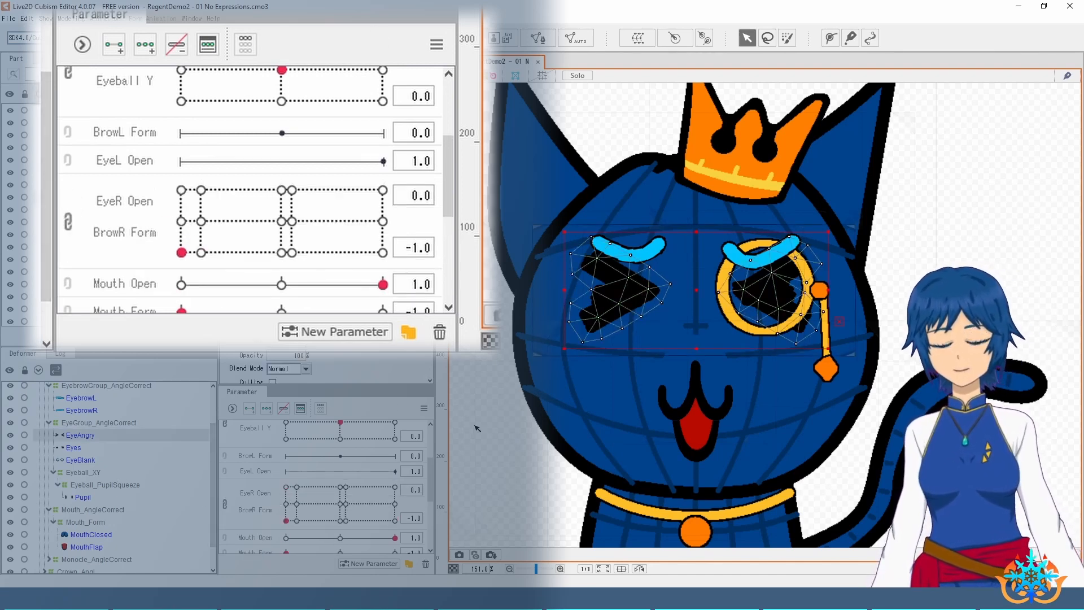
{"action": "mouse_move", "coordinate": [286, 519]}
{"action": "left_mouse_down"}
{"action": "mouse_move", "coordinate": [295, 503]}
{"action": "mouse_move", "coordinate": [286, 528]}
{"action": "mouse_move", "coordinate": [314, 525]}
{"action": "mouse_move", "coordinate": [284, 521]}
{"action": "mouse_move", "coordinate": [298, 505]}
{"action": "mouse_move", "coordinate": [291, 514]}
{"action": "left_mouse_up"}
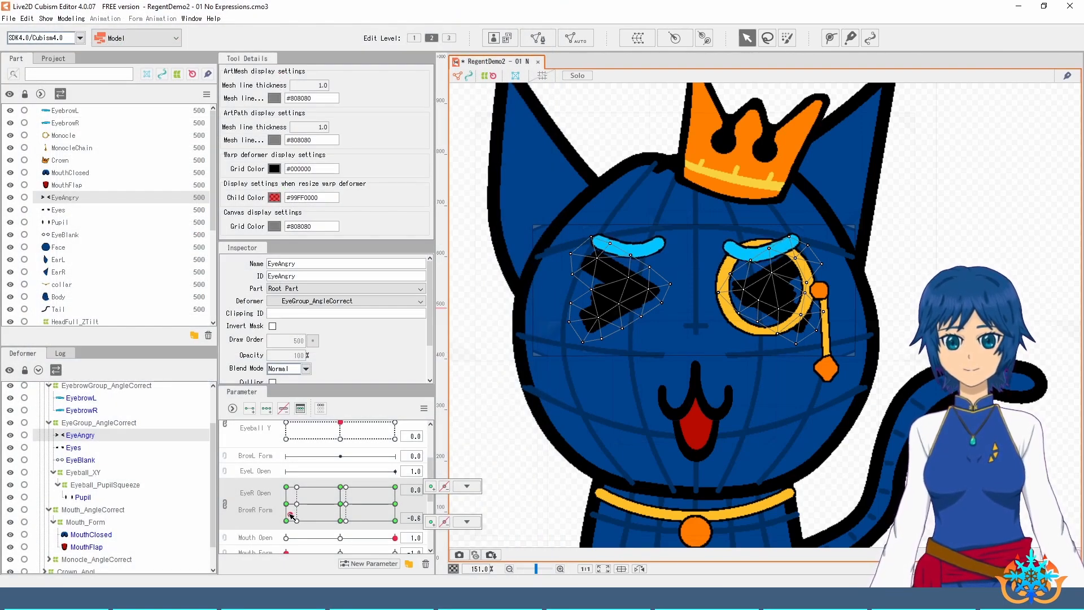
{"action": "left_click", "coordinate": [301, 407]}
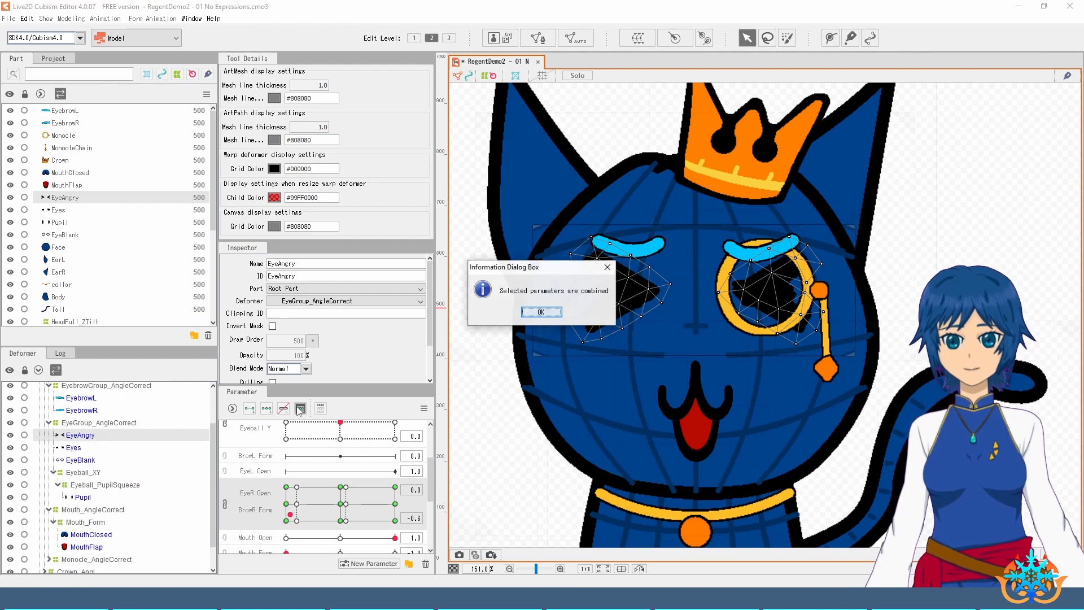
{"action": "left_click", "coordinate": [540, 311]}
{"action": "left_click", "coordinate": [224, 504]}
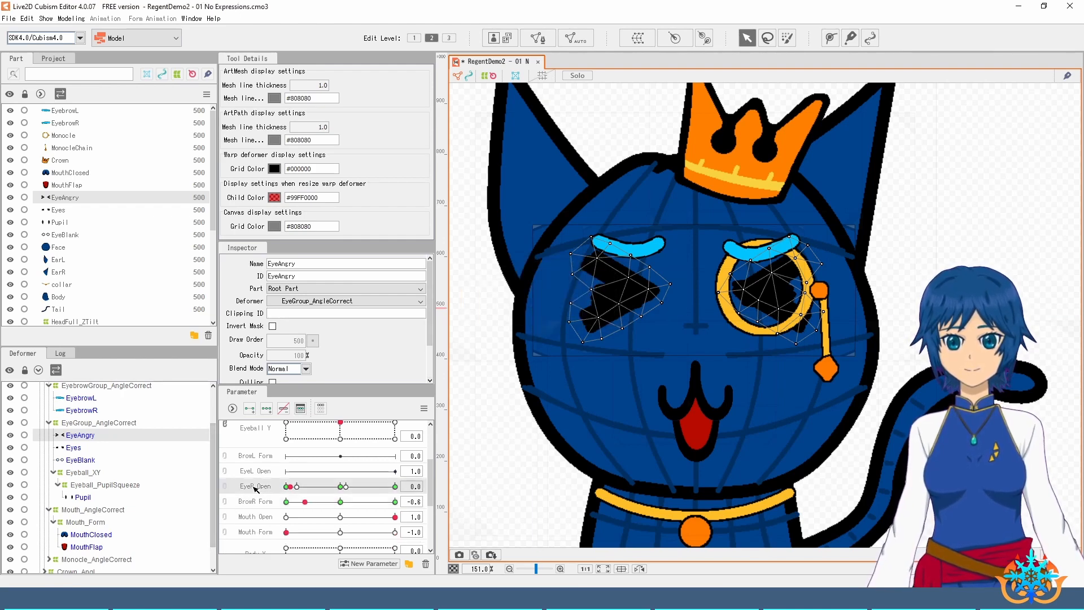
Step: Add a key at 0.05 to EyeR Open and at -0.9 to BrowR Form, return BrowR Form to -1.0 and relink them
{"action": "left_click", "coordinate": [300, 408]}
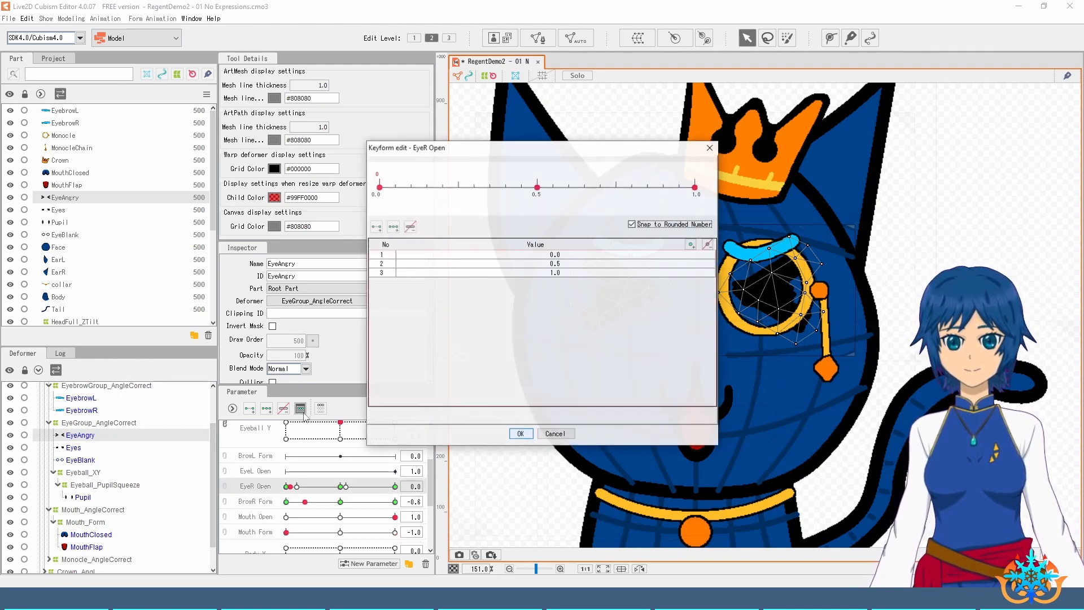
{"action": "left_click", "coordinate": [394, 187]}
{"action": "left_click", "coordinate": [521, 433]}
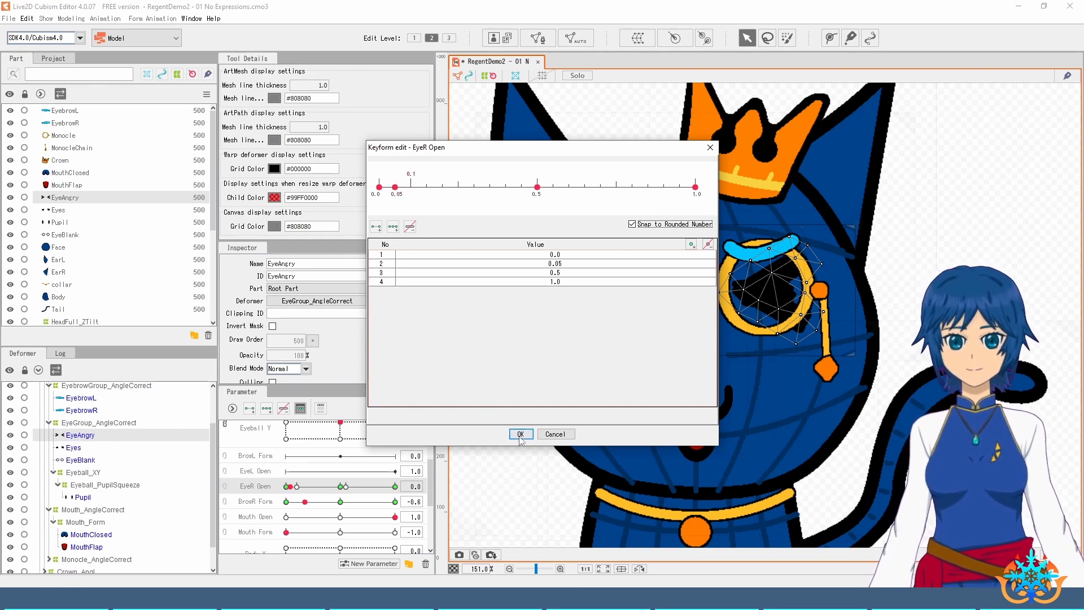
{"action": "left_click", "coordinate": [261, 504]}
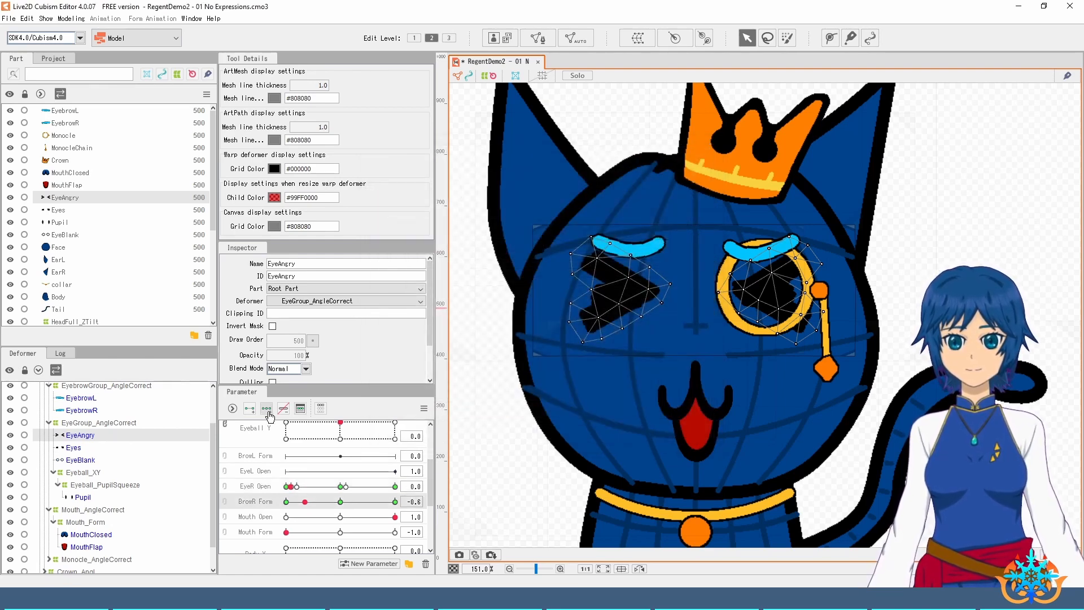
{"action": "left_click", "coordinate": [300, 408]}
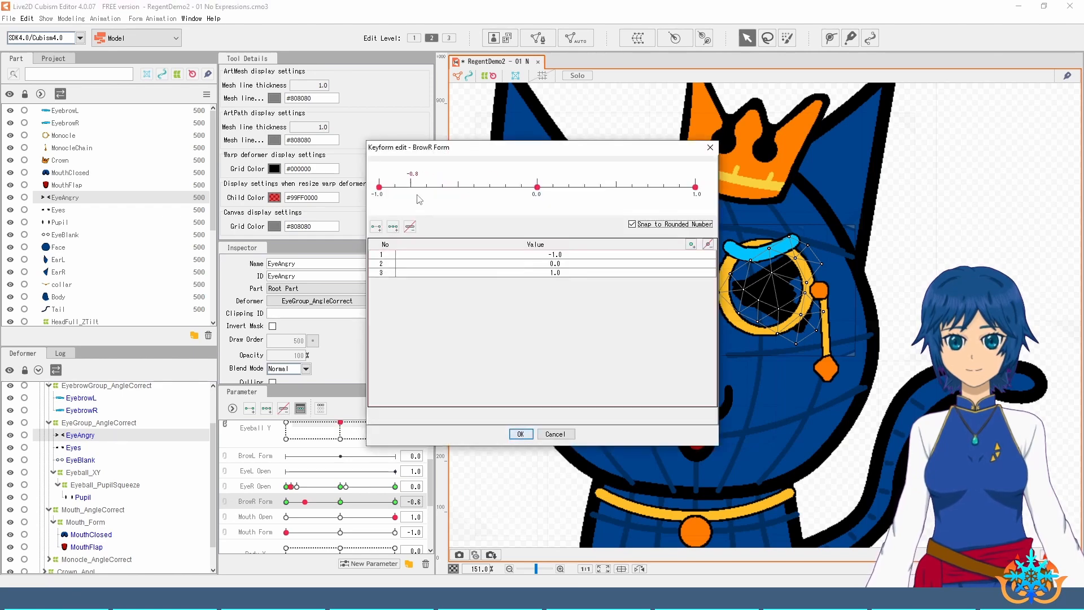
{"action": "left_click", "coordinate": [395, 187]}
{"action": "left_click", "coordinate": [520, 434]}
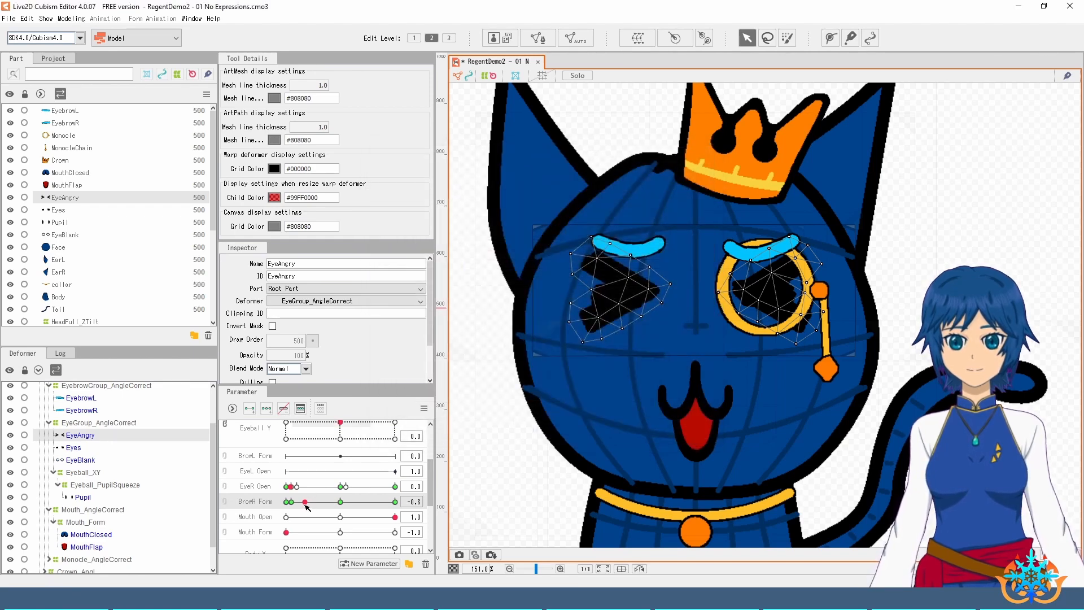
{"action": "left_click_drag", "start_coordinate": [307, 507], "coordinate": [286, 486]}
{"action": "left_click", "coordinate": [225, 486]}
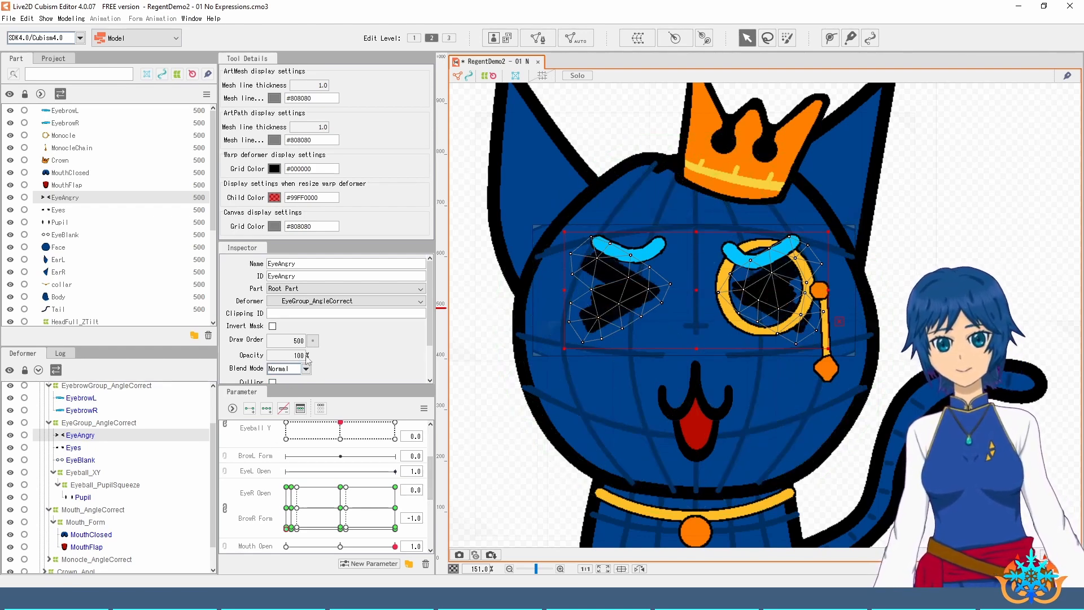
Step: Delete EyeAngry's keys on the EyeR Open and BrowR Form pair, set its opacity to 0%, and add three keys per parameter
{"action": "left_click", "coordinate": [252, 512]}
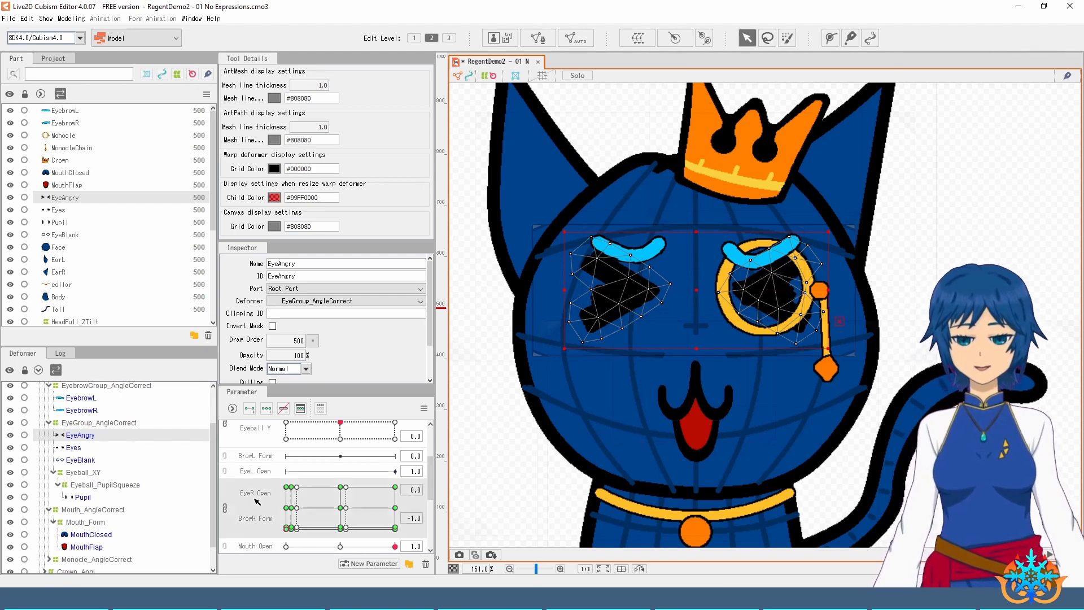
{"action": "left_click", "coordinate": [283, 408]}
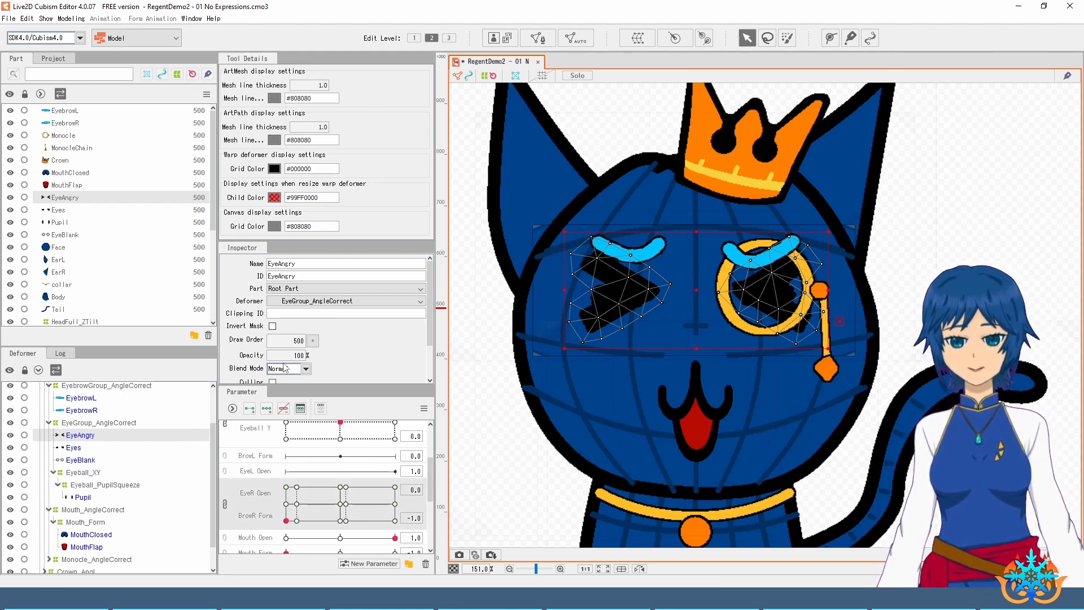
{"action": "left_click_drag", "start_coordinate": [299, 354], "coordinate": [306, 368]}
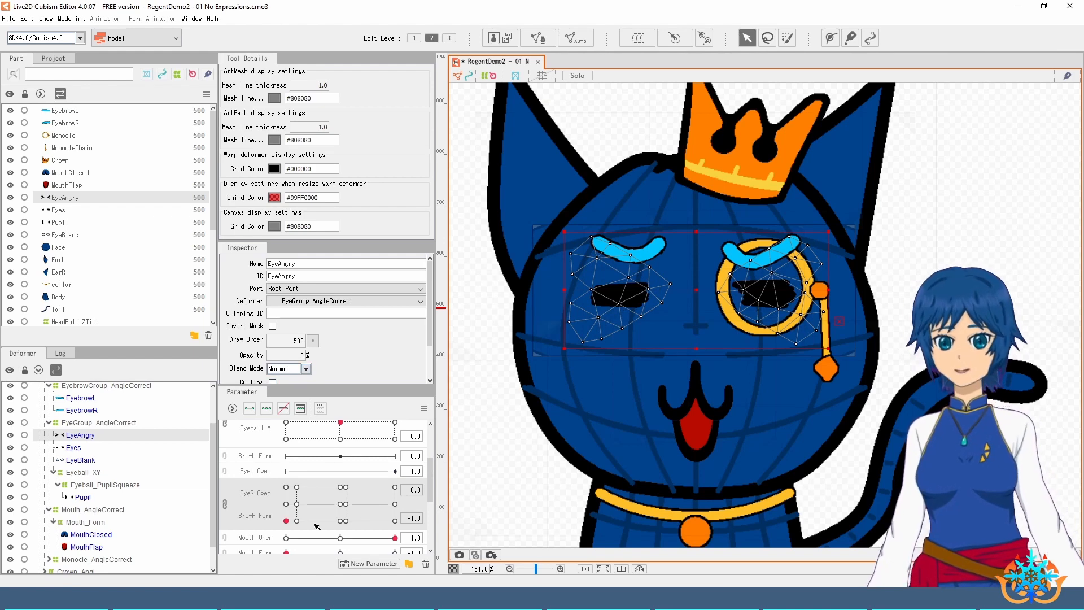
{"action": "left_click", "coordinate": [267, 410]}
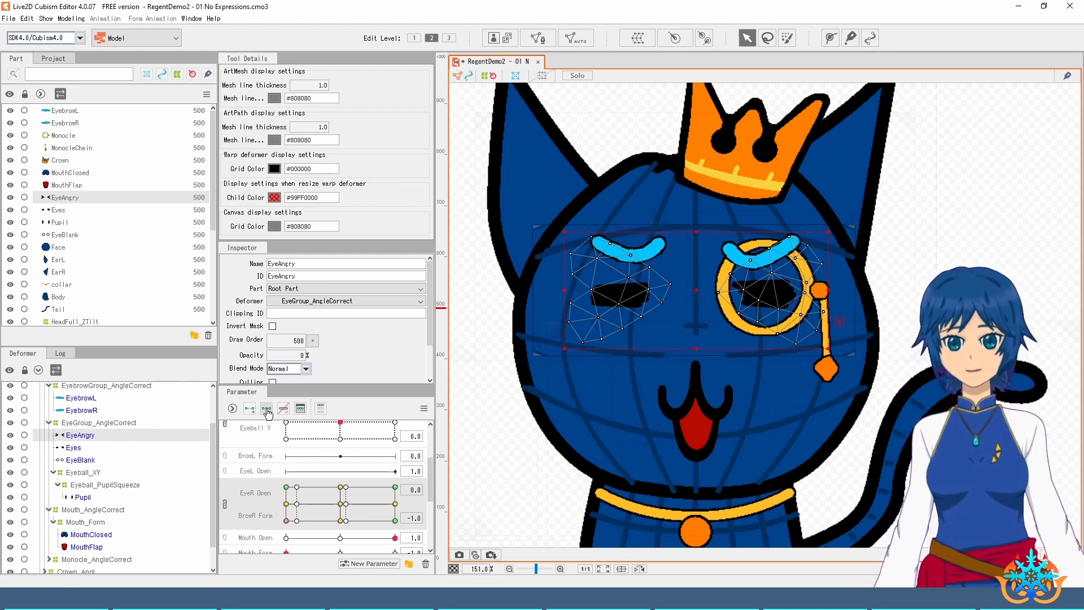
Step: Separate the pair and add extra EyeAngry keys at 0.05 on EyeR Open and -0.9 on BrowR Form
{"action": "left_click", "coordinate": [224, 502]}
{"action": "left_click", "coordinate": [300, 409]}
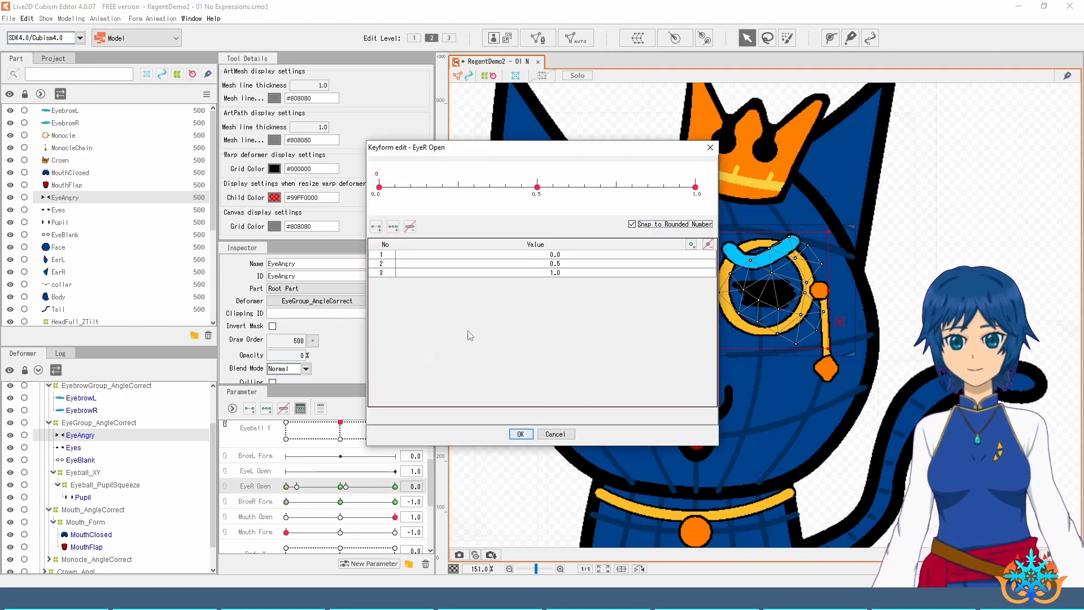
{"action": "left_click", "coordinate": [394, 187]}
{"action": "left_click", "coordinate": [520, 434]}
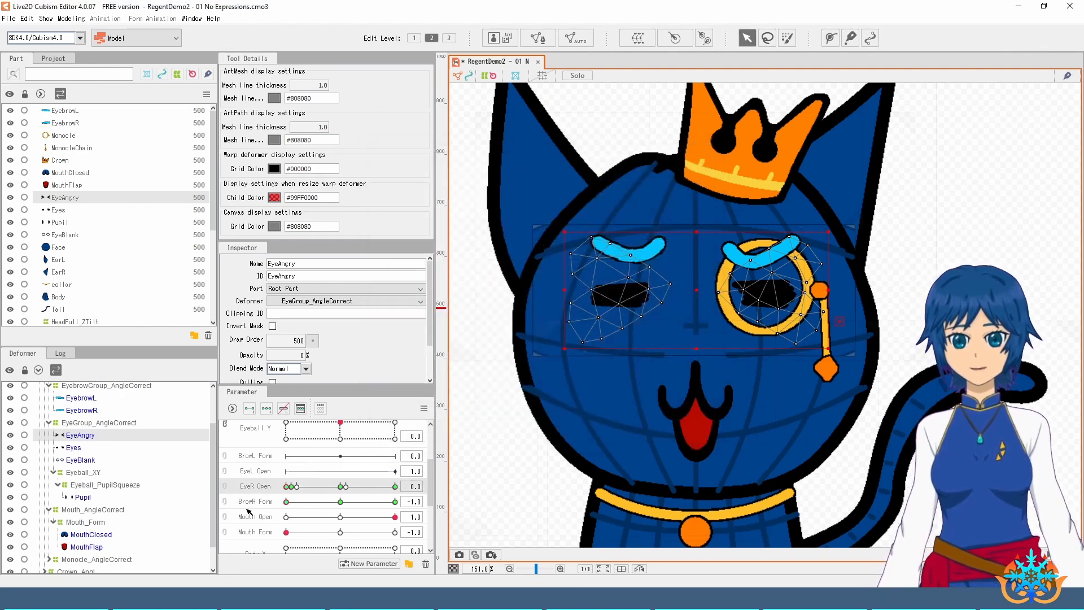
{"action": "left_click", "coordinate": [249, 502]}
{"action": "left_click", "coordinate": [300, 408]}
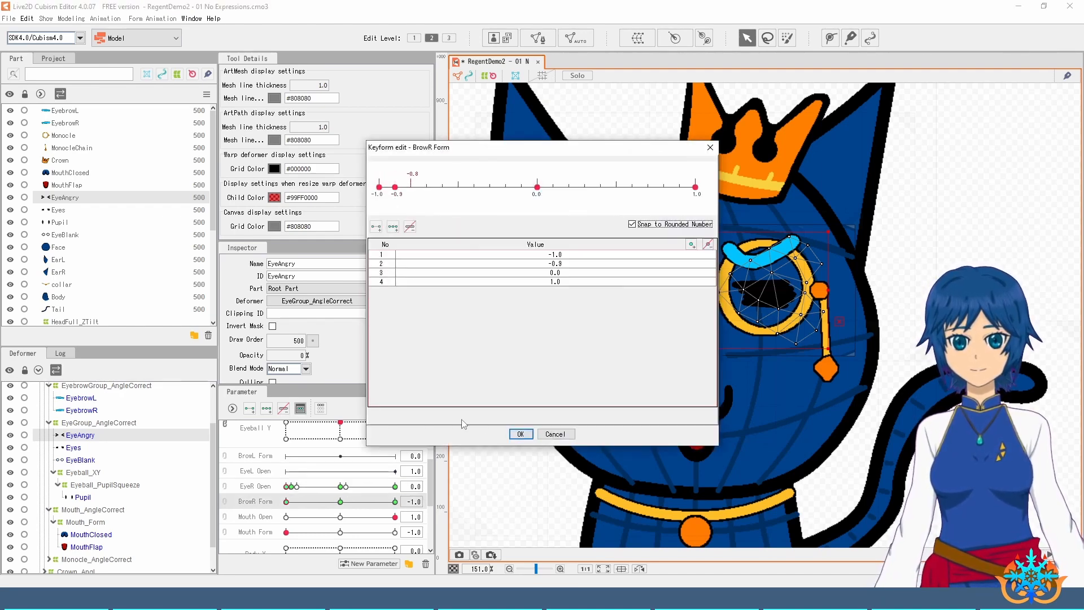
{"action": "left_click", "coordinate": [520, 434]}
Step: Relink EyeR Open and BrowR Form and set EyeAngry's opacity to 100% at the 0.0, -1.0 corner
{"action": "left_click_drag", "start_coordinate": [224, 492], "coordinate": [225, 501]}
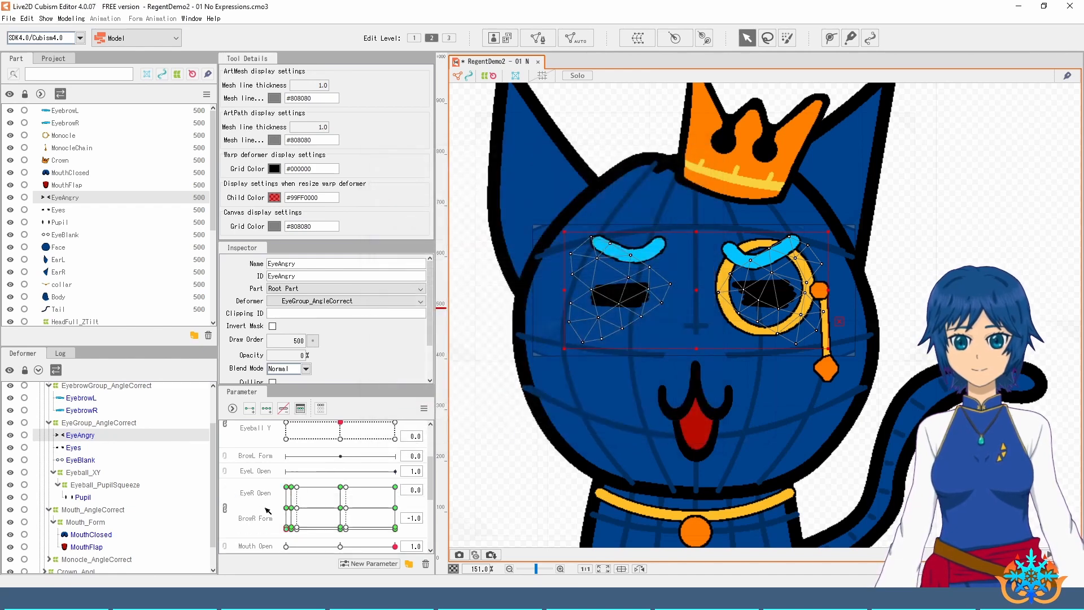
{"action": "left_click", "coordinate": [288, 529]}
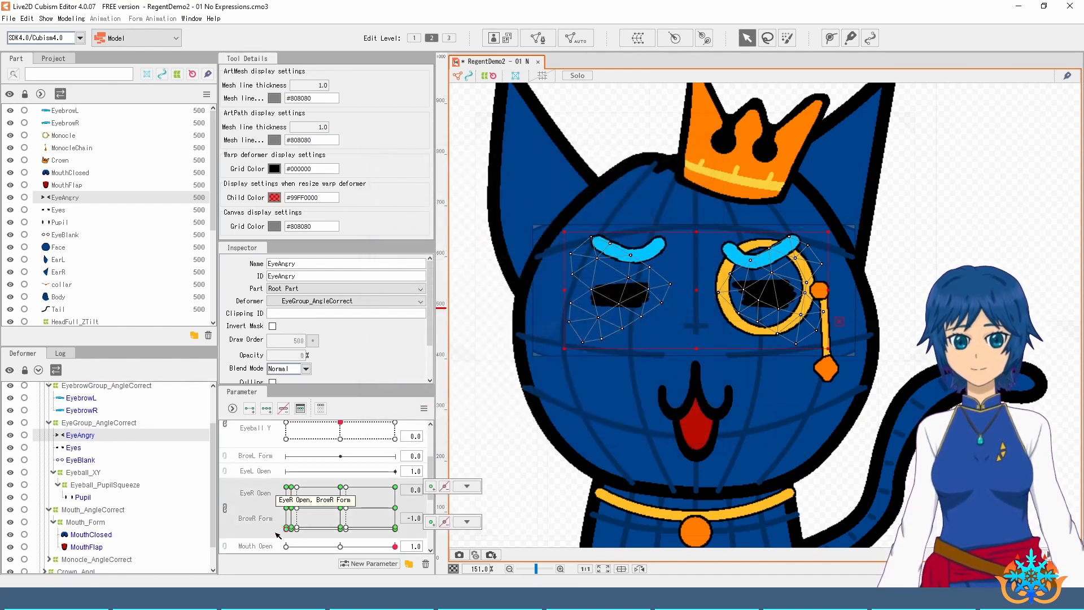
{"action": "left_click_drag", "start_coordinate": [286, 356], "coordinate": [305, 356]}
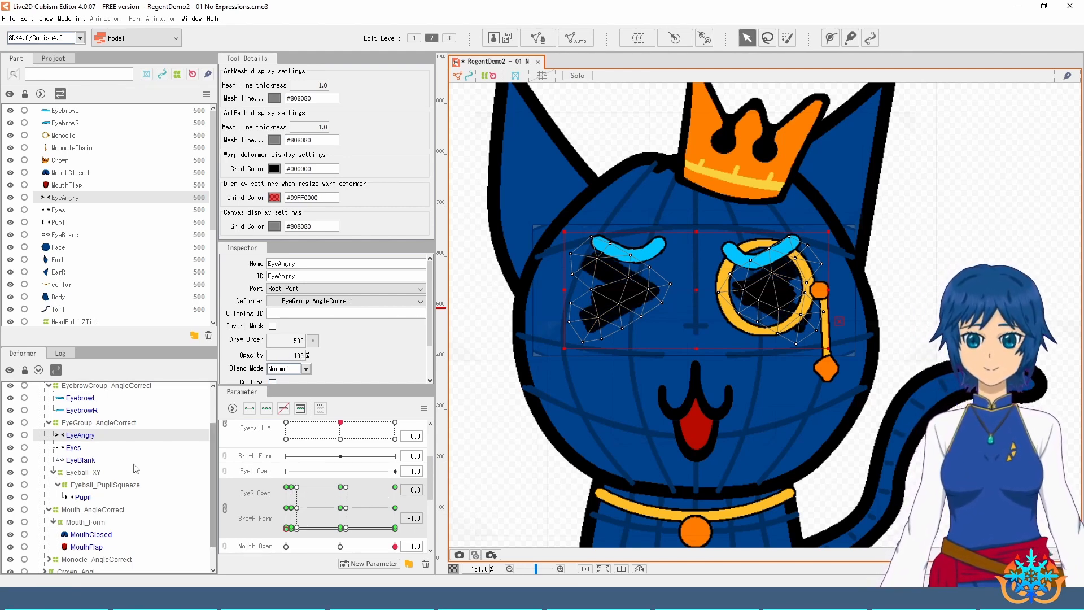
Step: Select the Eyes mesh and give BrowR Form keys at -1.0, -0.9, 0.0 and 1.0
{"action": "left_click", "coordinate": [94, 450]}
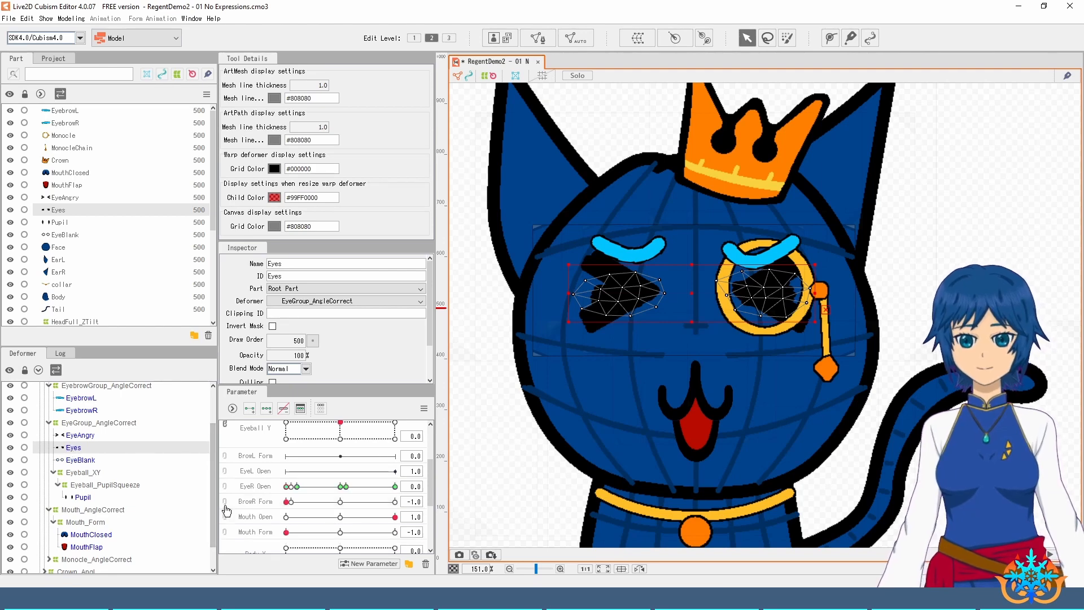
{"action": "scroll", "coordinate": [251, 500], "scroll_direction": "down", "scroll_amount": 3}
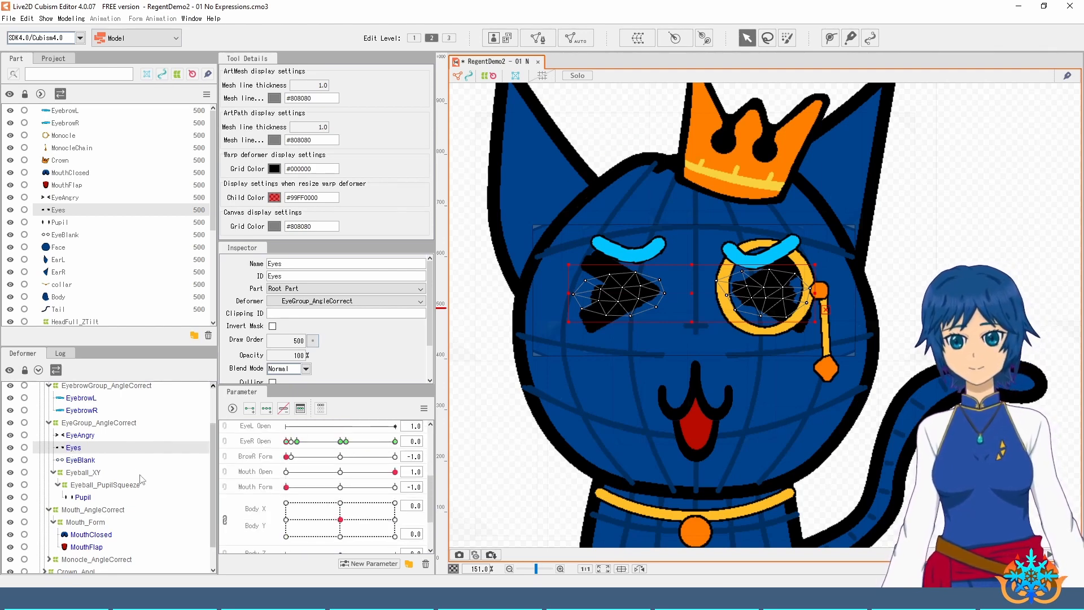
{"action": "left_click", "coordinate": [10, 434]}
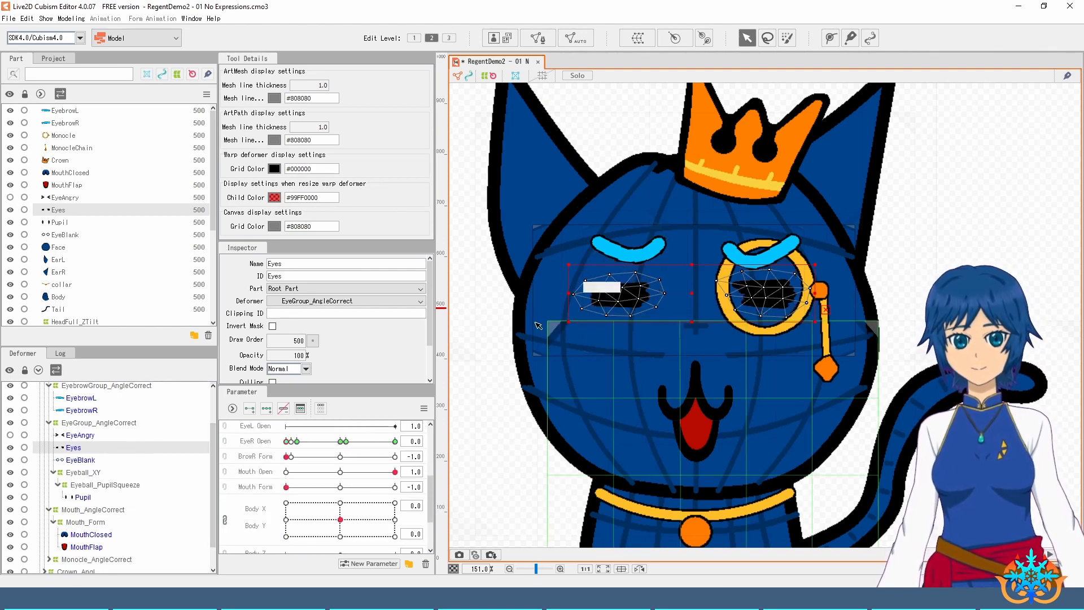
{"action": "left_click", "coordinate": [10, 435]}
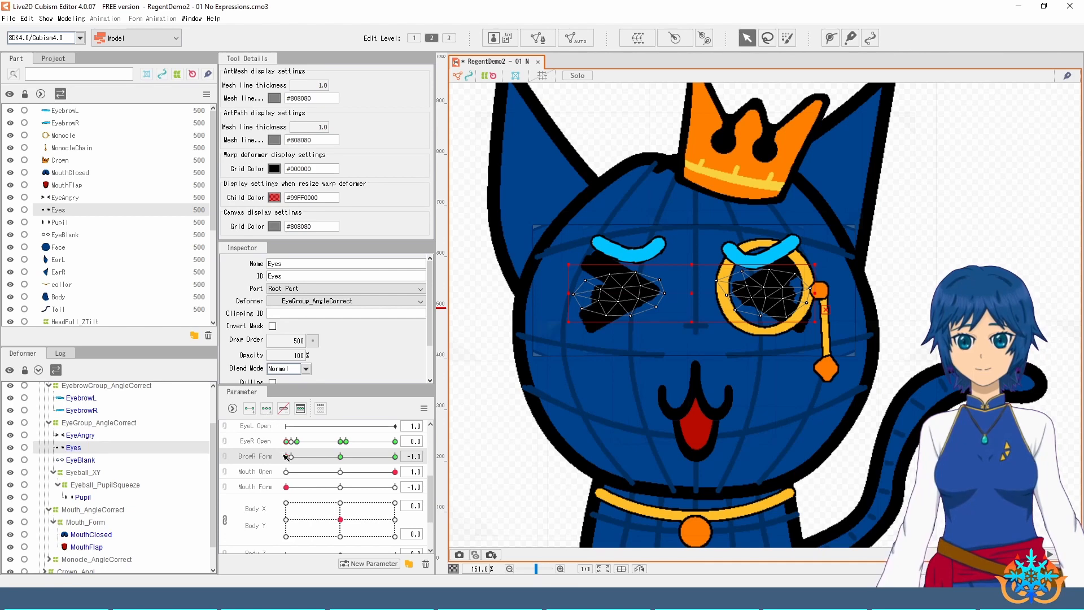
{"action": "left_click", "coordinate": [302, 407]}
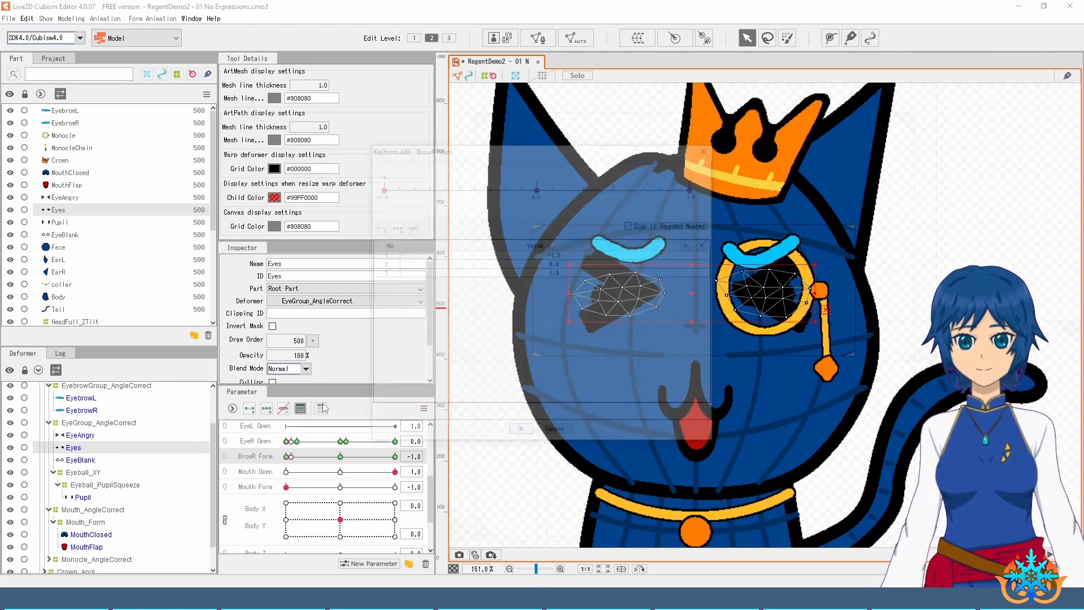
{"action": "left_click", "coordinate": [394, 187]}
{"action": "left_click", "coordinate": [525, 434]}
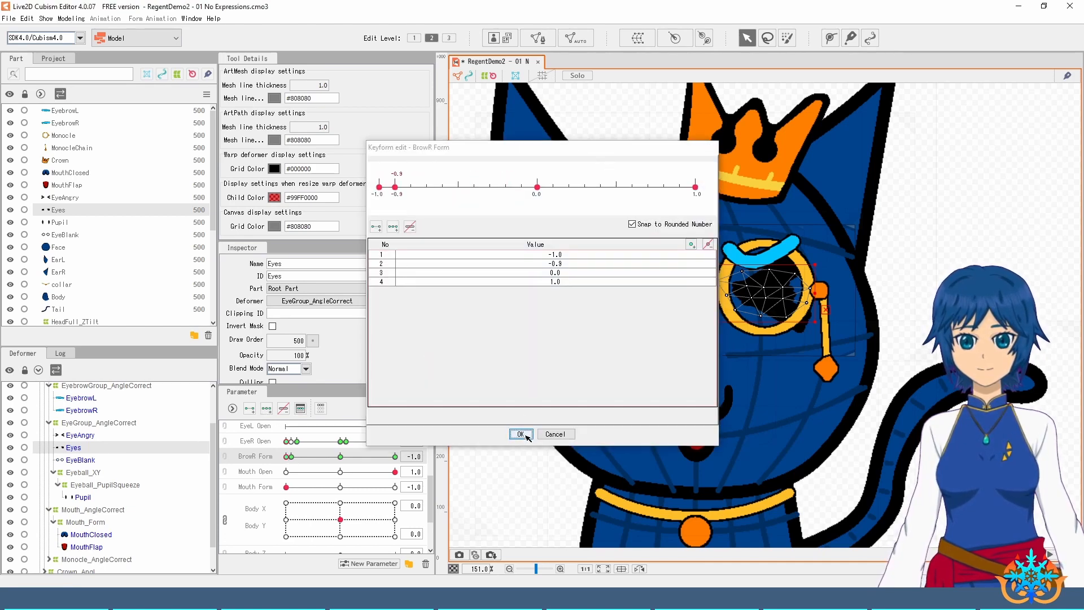
{"action": "left_click", "coordinate": [224, 449]}
{"action": "left_click", "coordinate": [290, 485]}
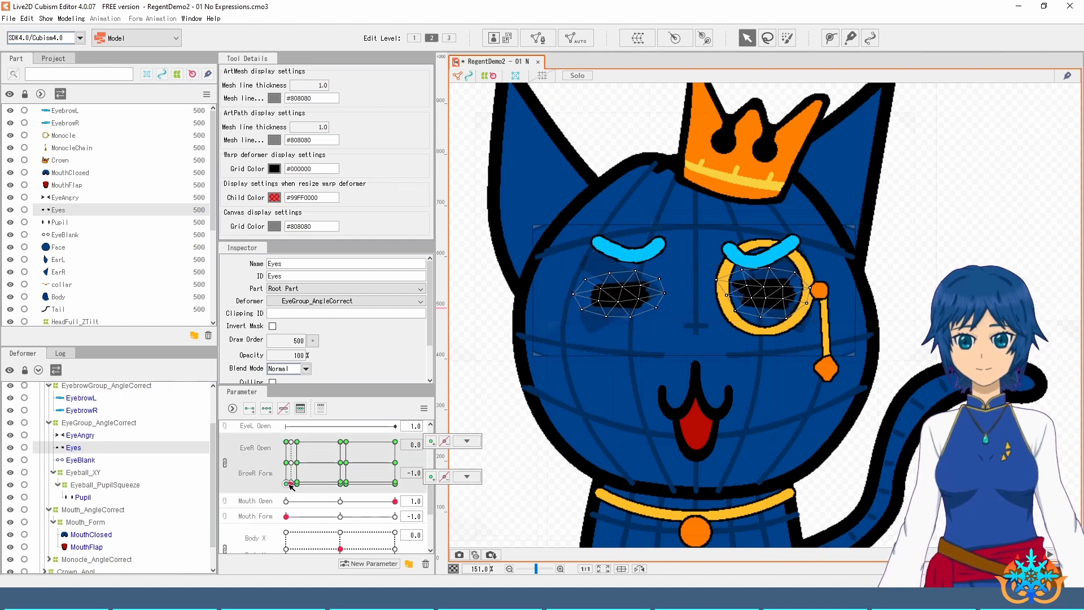
{"action": "left_click_drag", "start_coordinate": [291, 486], "coordinate": [285, 484]}
{"action": "left_click", "coordinate": [230, 470]}
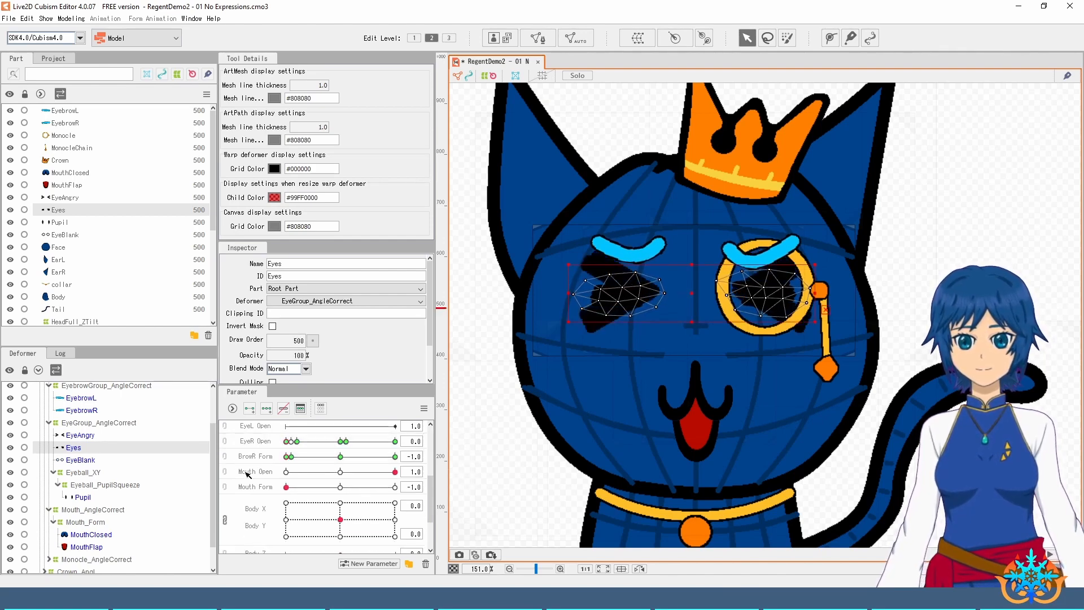
Step: Add a key at 0.05 to EyeR Open for the Eyes mesh
{"action": "left_click", "coordinate": [259, 442]}
{"action": "left_click", "coordinate": [296, 411]}
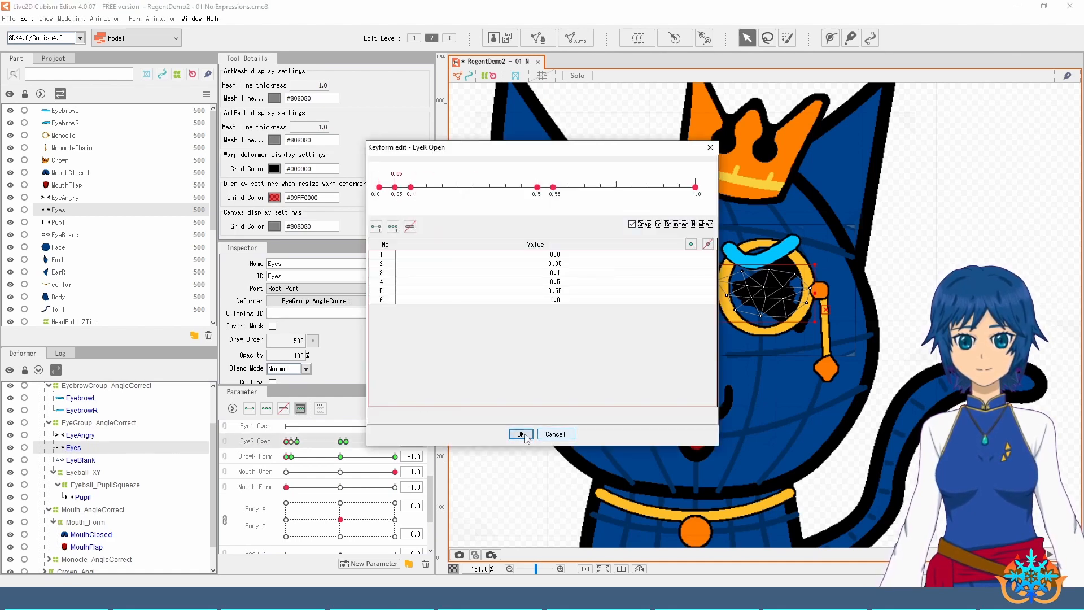
{"action": "left_click", "coordinate": [520, 434]}
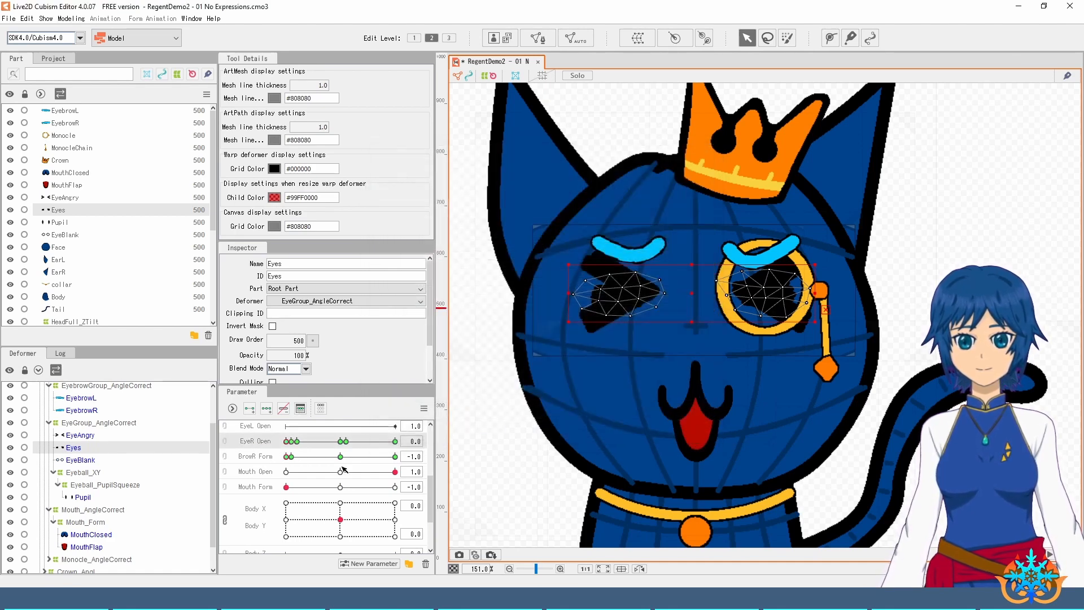
Step: Relink EyeR Open and BrowR Form and set the Eyes mesh's opacity to 0% at the 0.0, -1.0 corner
{"action": "left_click", "coordinate": [95, 436]}
{"action": "left_click", "coordinate": [93, 447]}
{"action": "left_click", "coordinate": [225, 441]}
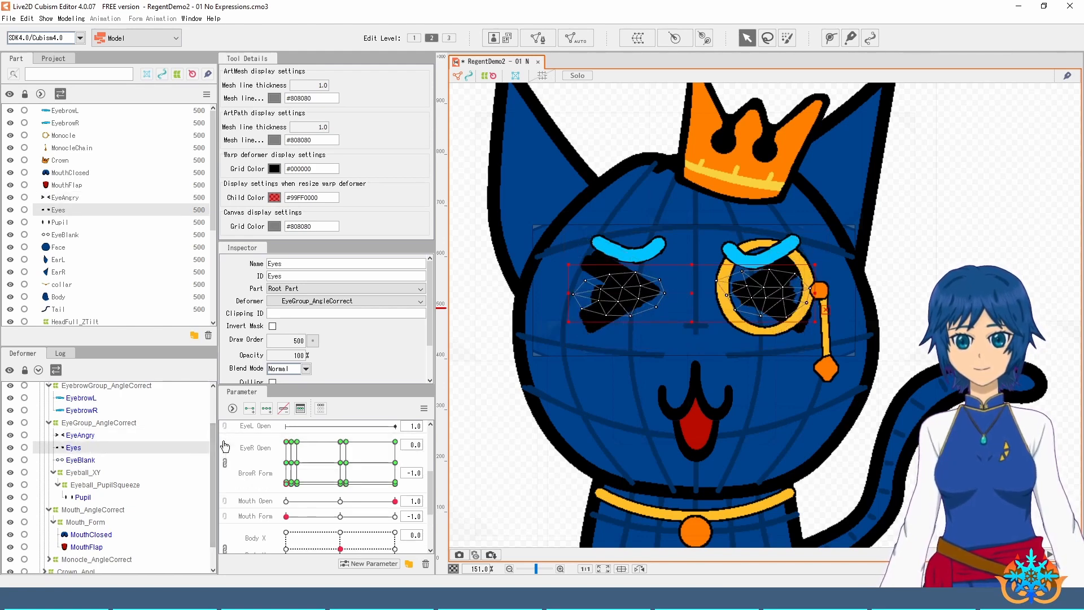
{"action": "left_click", "coordinate": [288, 484]}
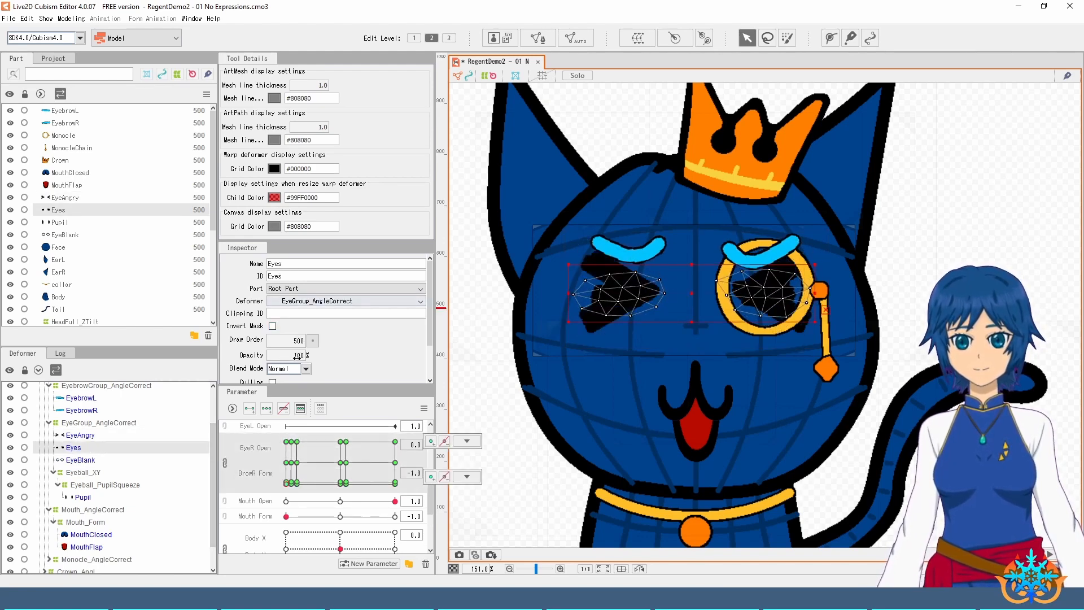
{"action": "left_click_drag", "start_coordinate": [297, 358], "coordinate": [240, 358]}
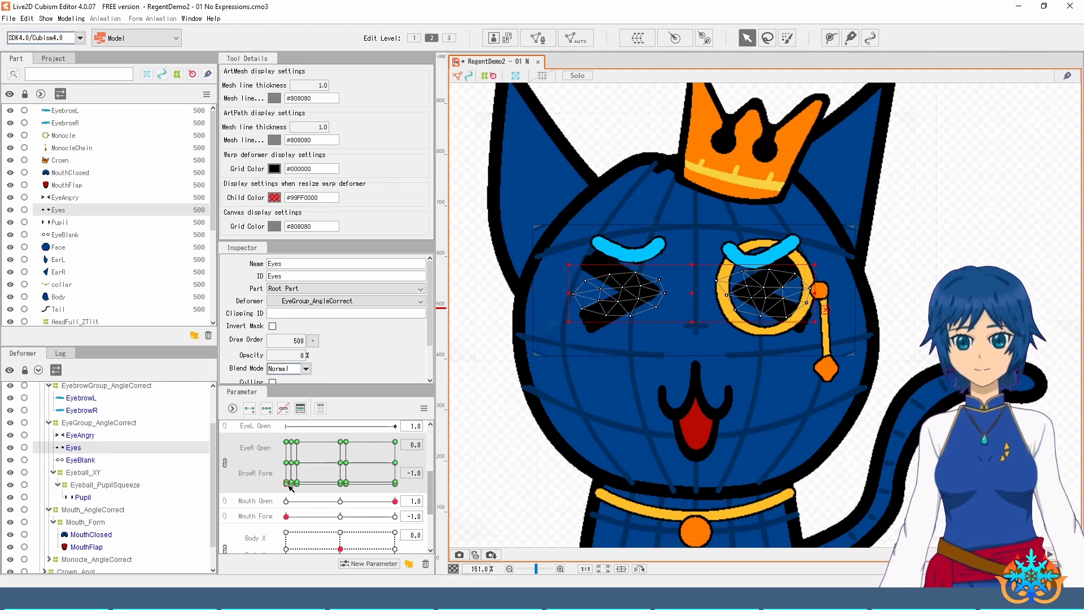
{"action": "mouse_move", "coordinate": [290, 488]}
{"action": "left_mouse_down"}
{"action": "mouse_move", "coordinate": [317, 454]}
{"action": "mouse_move", "coordinate": [278, 477]}
{"action": "mouse_move", "coordinate": [285, 483]}
{"action": "left_mouse_up"}
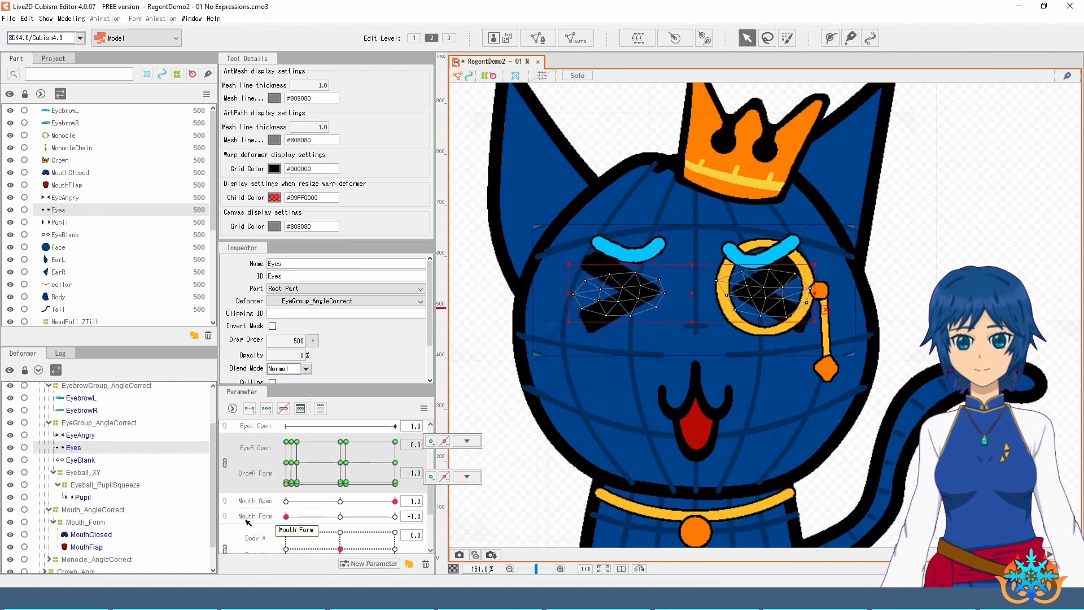
Step: Set Mouth Open to 0.0 and Mouth Form to 1.0
{"action": "left_click_drag", "start_coordinate": [393, 501], "coordinate": [463, 520]}
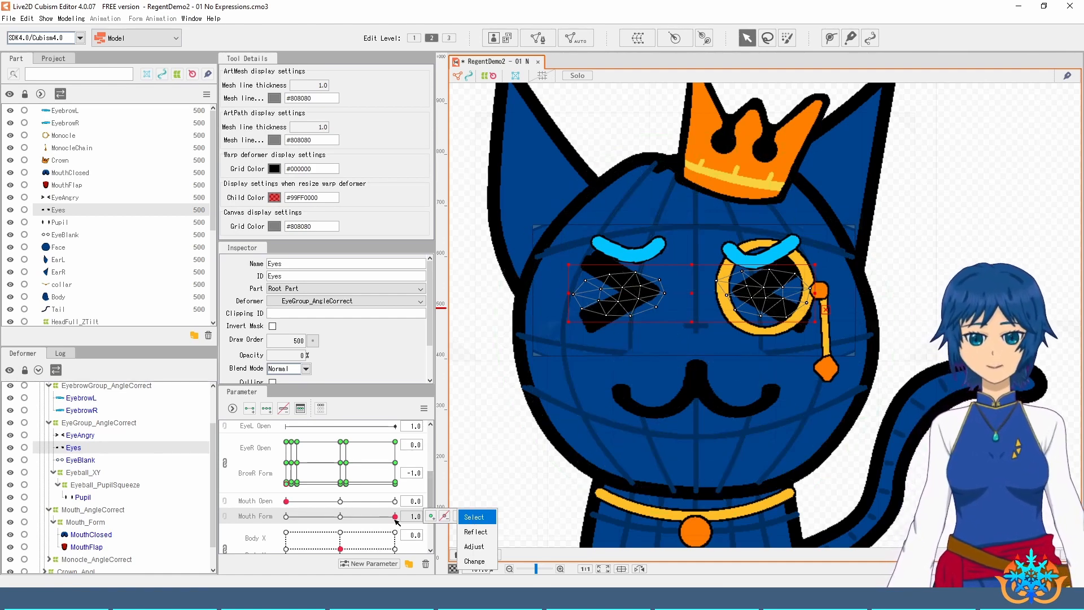
Step: Set Mouth Form to -1.0, select the EyeAngry mesh and pose the EyeR Open and BrowR Form pair at 0.0, 1.0
{"action": "left_click_drag", "start_coordinate": [398, 521], "coordinate": [278, 525]}
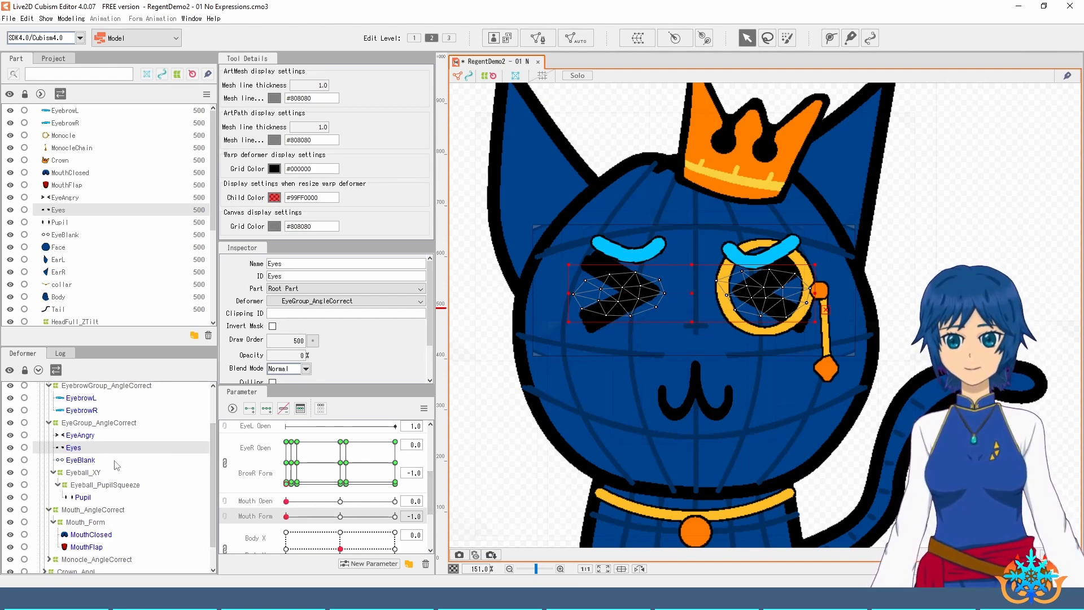
{"action": "left_click", "coordinate": [80, 434]}
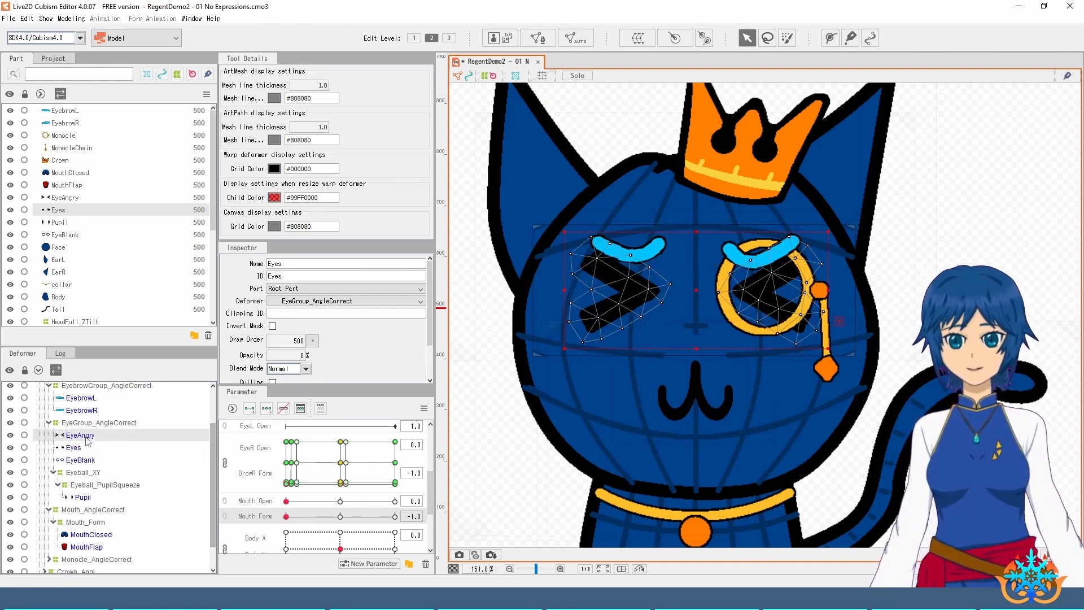
{"action": "left_click", "coordinate": [326, 470]}
{"action": "left_click_drag", "start_coordinate": [324, 468], "coordinate": [259, 500]}
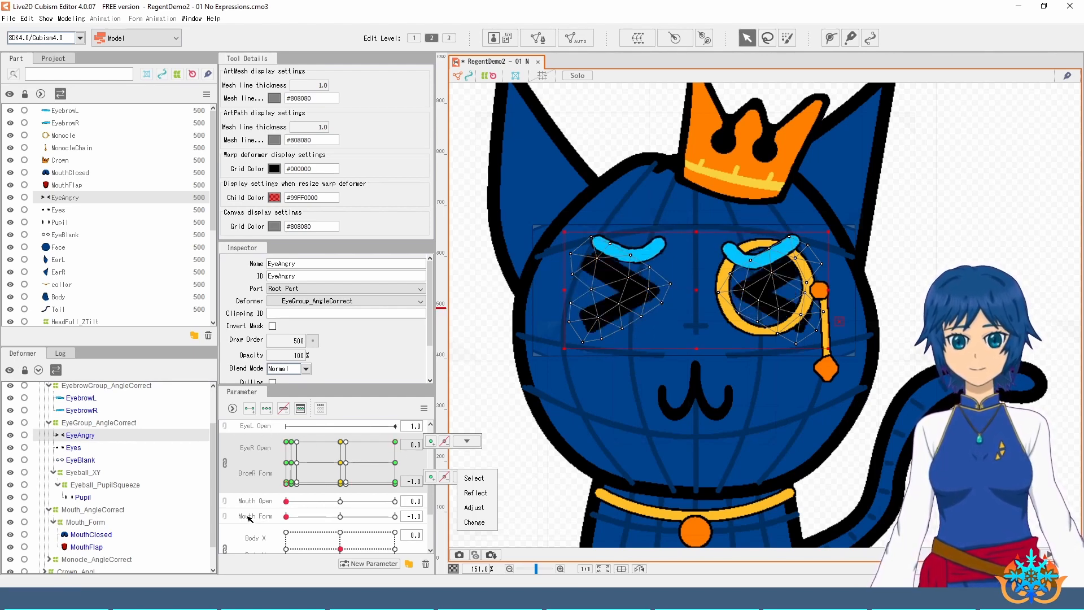
{"action": "left_click_drag", "start_coordinate": [248, 518], "coordinate": [236, 435]}
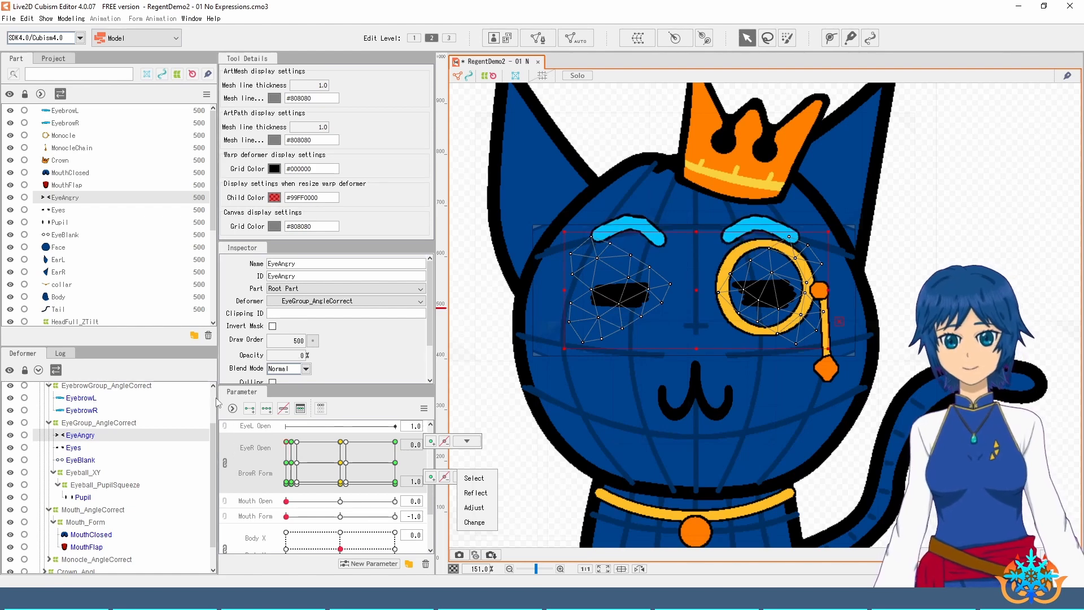
Step: Unlink EyeR Open and BrowR Form and add a BrowR Form key at 0.5 for the Eyes mesh
{"action": "left_click", "coordinate": [228, 470]}
{"action": "left_click", "coordinate": [78, 447]}
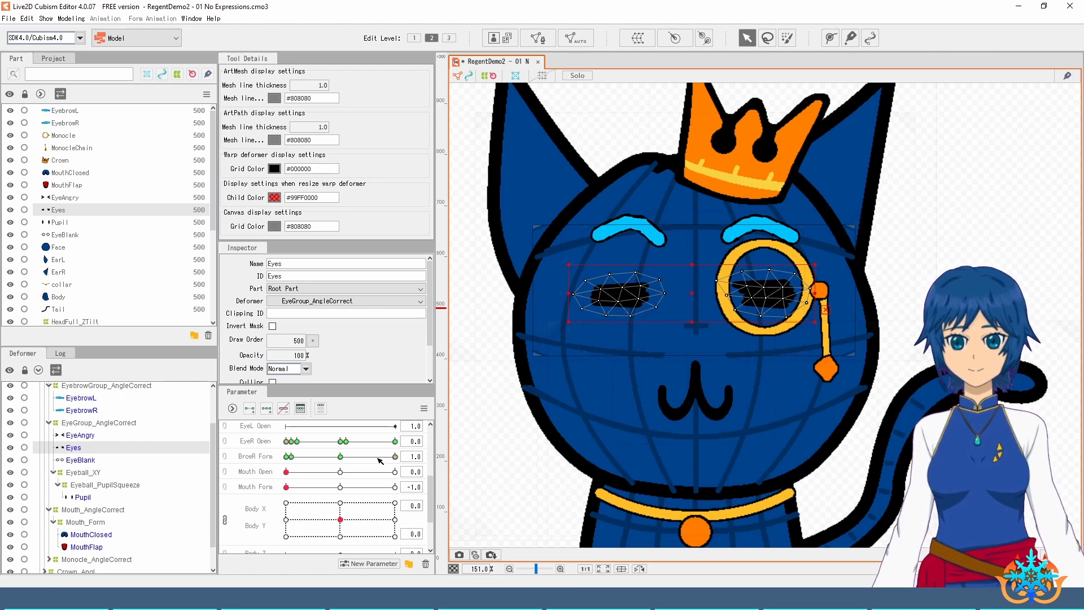
{"action": "double_click", "coordinate": [295, 454]}
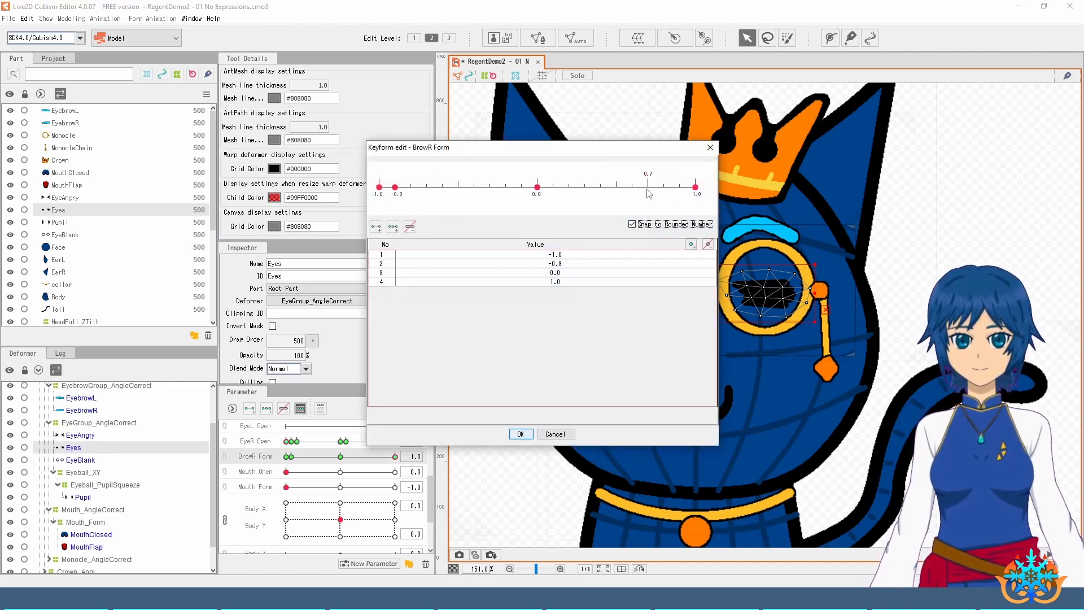
{"action": "left_click", "coordinate": [617, 188]}
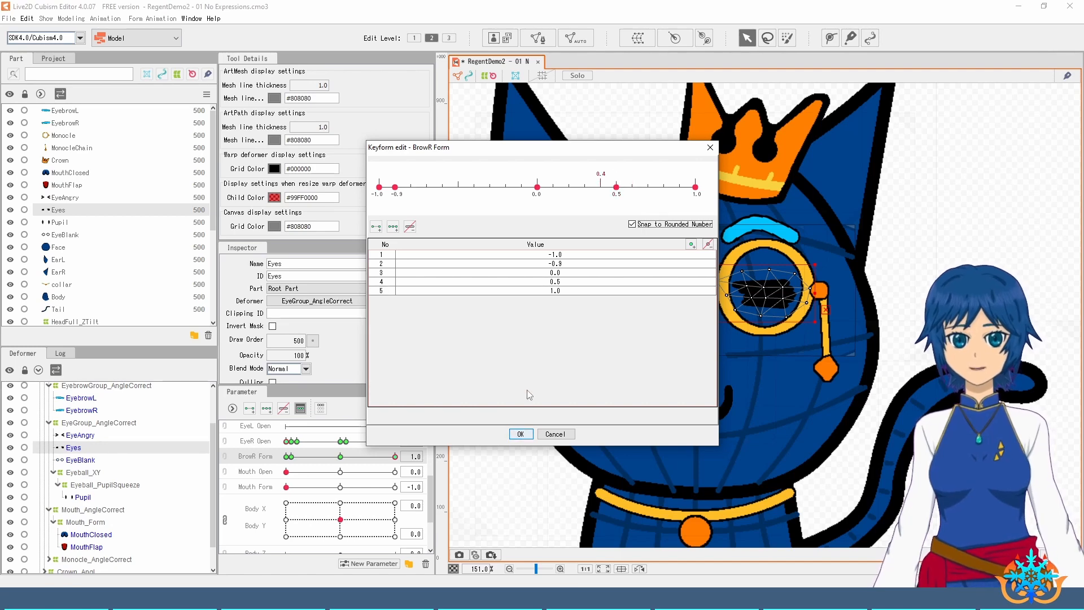
{"action": "left_click", "coordinate": [521, 434]}
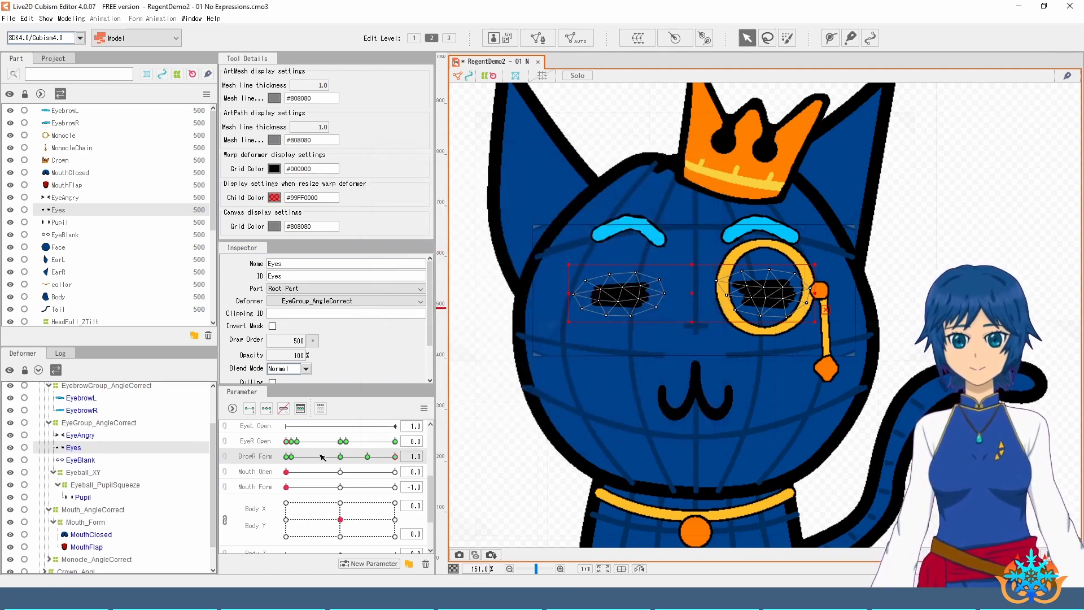
Step: Relink EyeR Open and BrowR Form and set the pair to the 0.0, 1.0 corner
{"action": "left_click", "coordinate": [294, 443]}
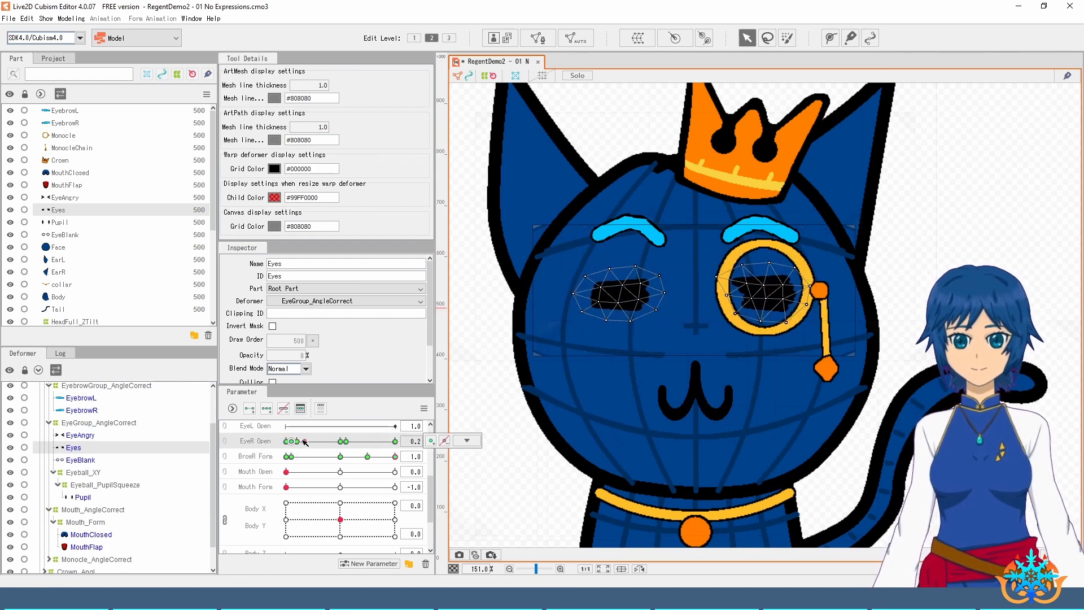
{"action": "mouse_move", "coordinate": [284, 440]}
{"action": "left_mouse_down"}
{"action": "mouse_move", "coordinate": [294, 443]}
{"action": "mouse_move", "coordinate": [280, 444]}
{"action": "left_mouse_up"}
{"action": "left_click", "coordinate": [394, 456]}
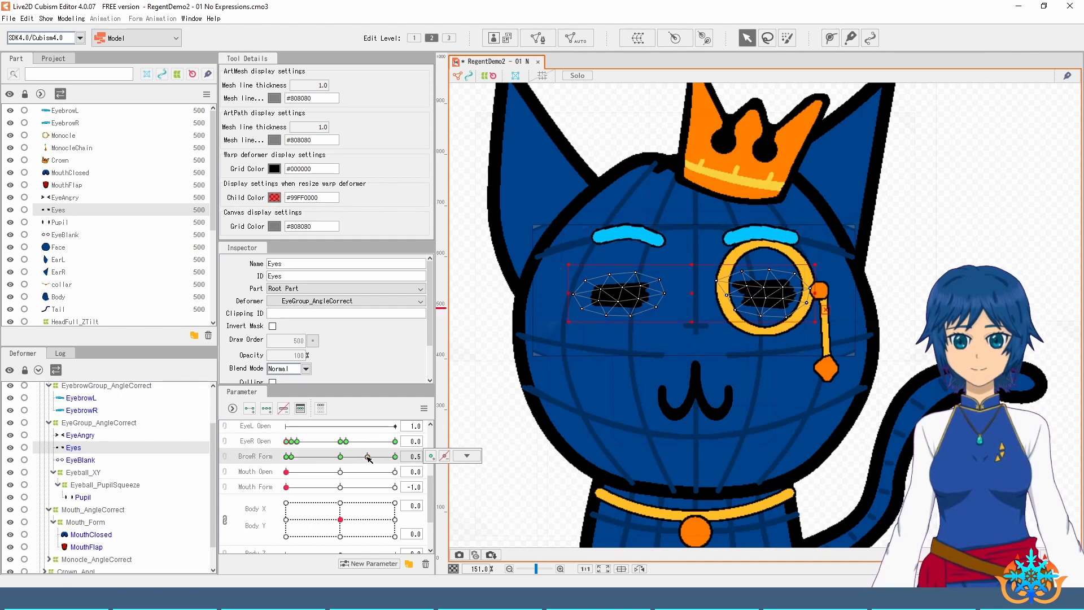
{"action": "left_click", "coordinate": [226, 449]}
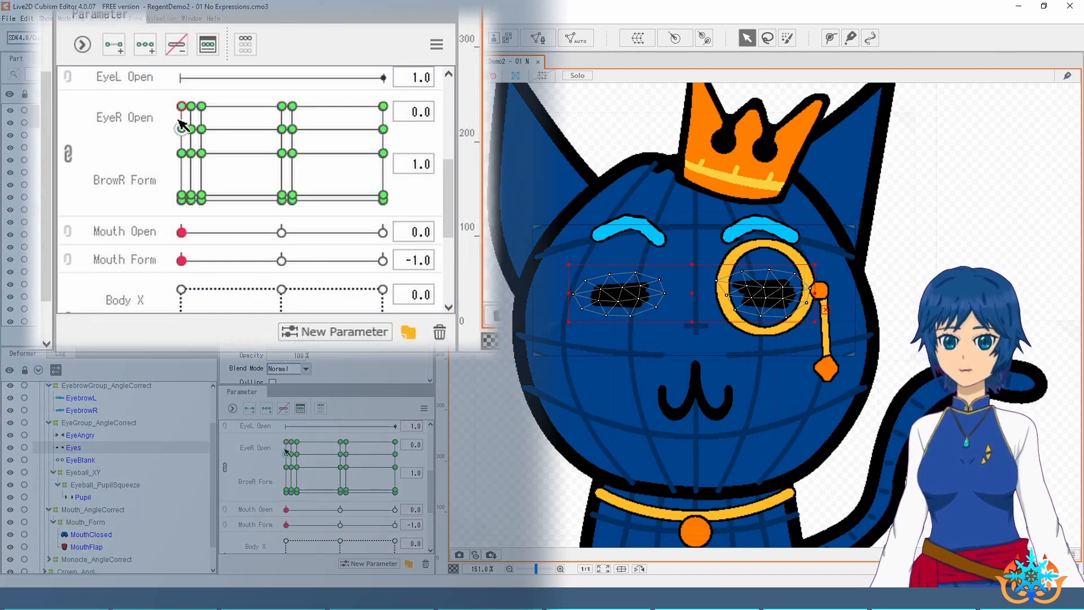
{"action": "left_click", "coordinate": [315, 450]}
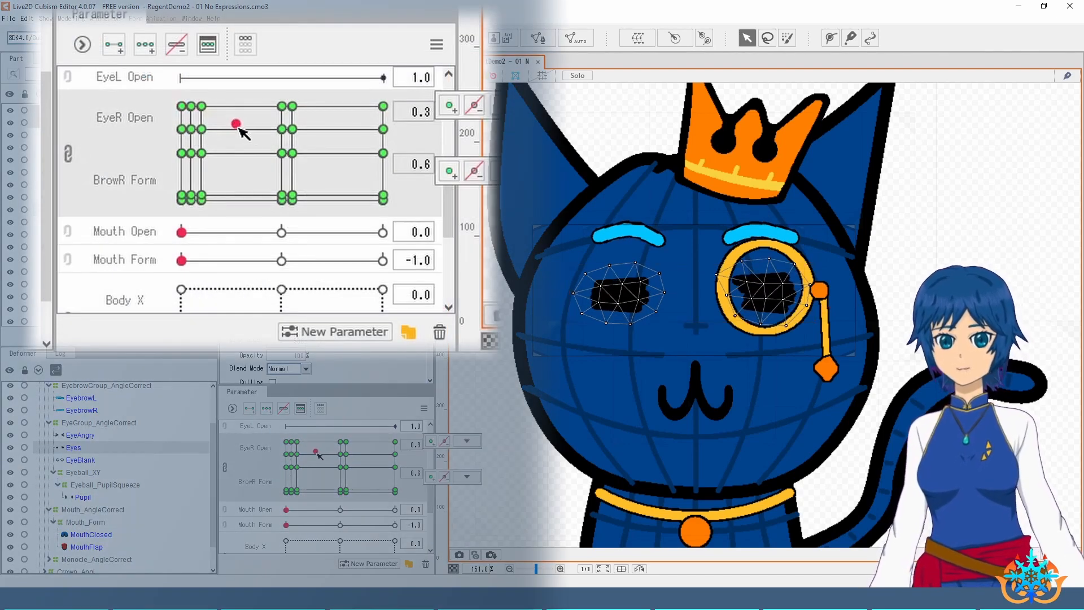
{"action": "left_click_drag", "start_coordinate": [316, 451], "coordinate": [285, 438]}
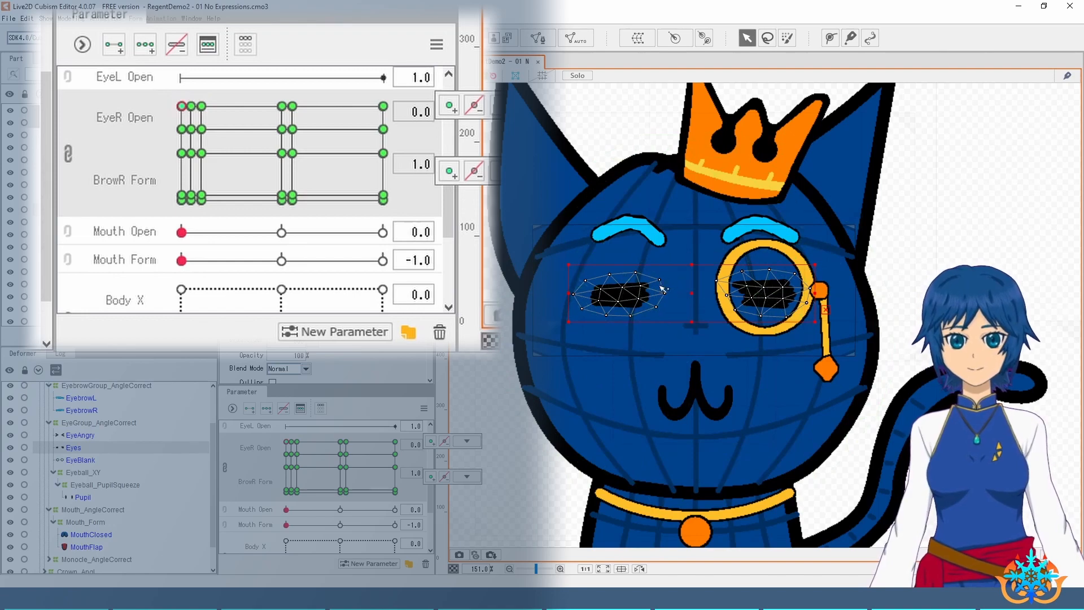
Step: Bend the Eyes mesh of the eye without the monocle into an upward-arched, happy closed shape
{"action": "scroll", "coordinate": [664, 278], "scroll_direction": "up", "scroll_amount": 4}
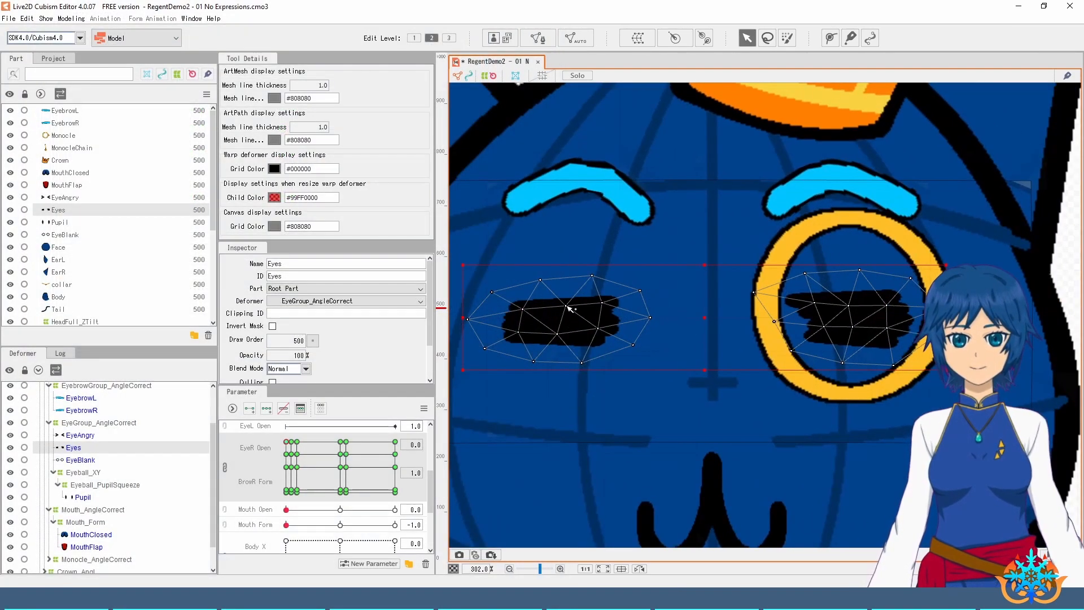
{"action": "left_click_drag", "start_coordinate": [566, 291], "coordinate": [565, 287]}
{"action": "left_click_drag", "start_coordinate": [557, 333], "coordinate": [559, 308]}
{"action": "left_click_drag", "start_coordinate": [491, 292], "coordinate": [533, 349]}
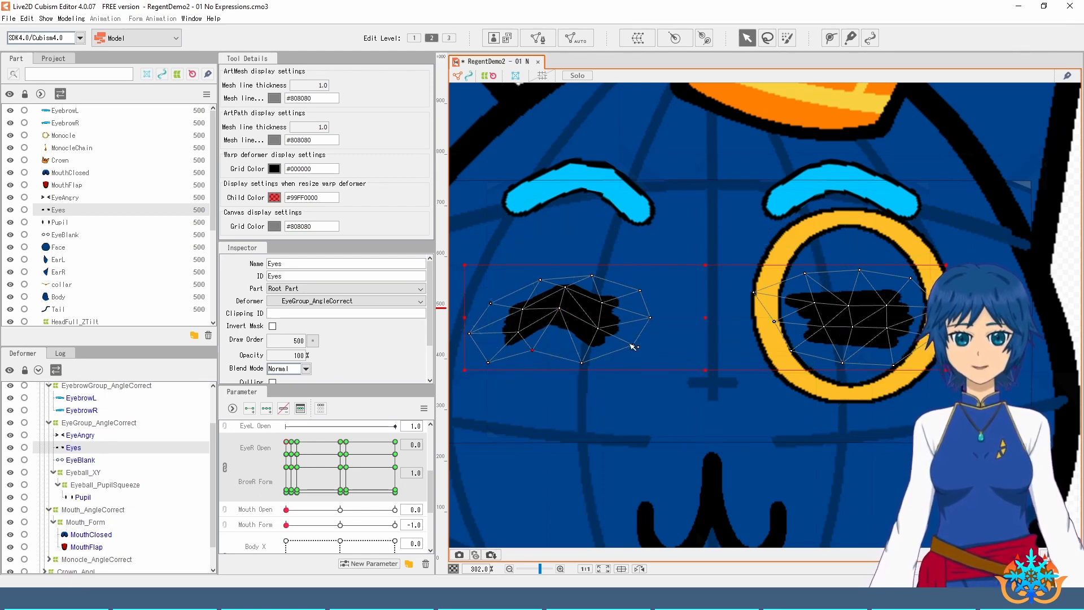
{"action": "left_click_drag", "start_coordinate": [633, 345], "coordinate": [631, 354]}
{"action": "left_click_drag", "start_coordinate": [650, 318], "coordinate": [643, 334]}
{"action": "left_click_drag", "start_coordinate": [640, 291], "coordinate": [637, 307]}
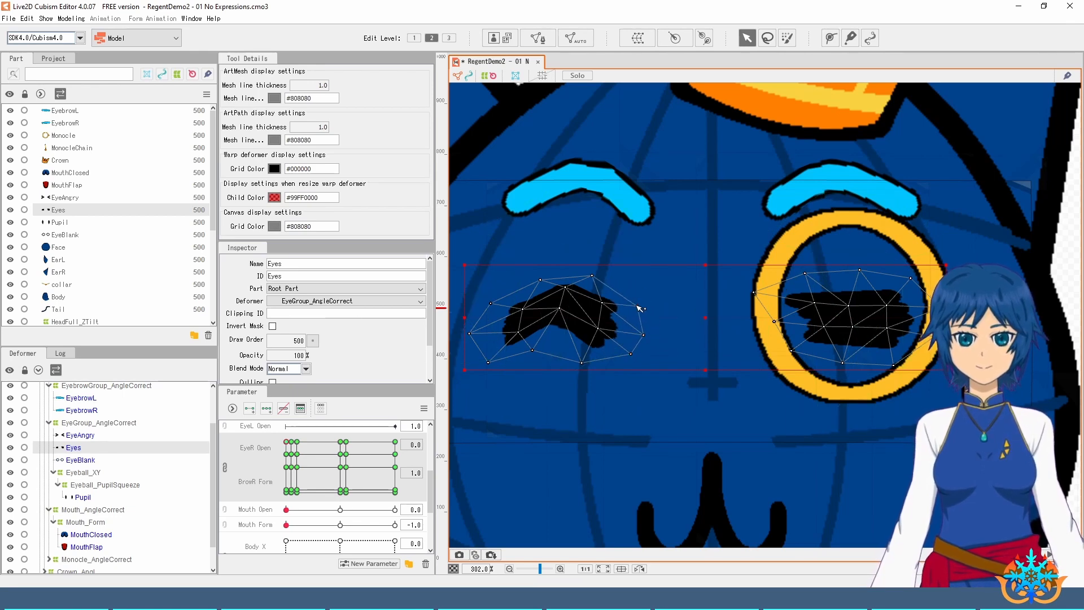
Step: Reshape the Eyes mesh behind the monocle into a matching upward arch with lowered outer ends
{"action": "left_click_drag", "start_coordinate": [818, 309], "coordinate": [770, 298]}
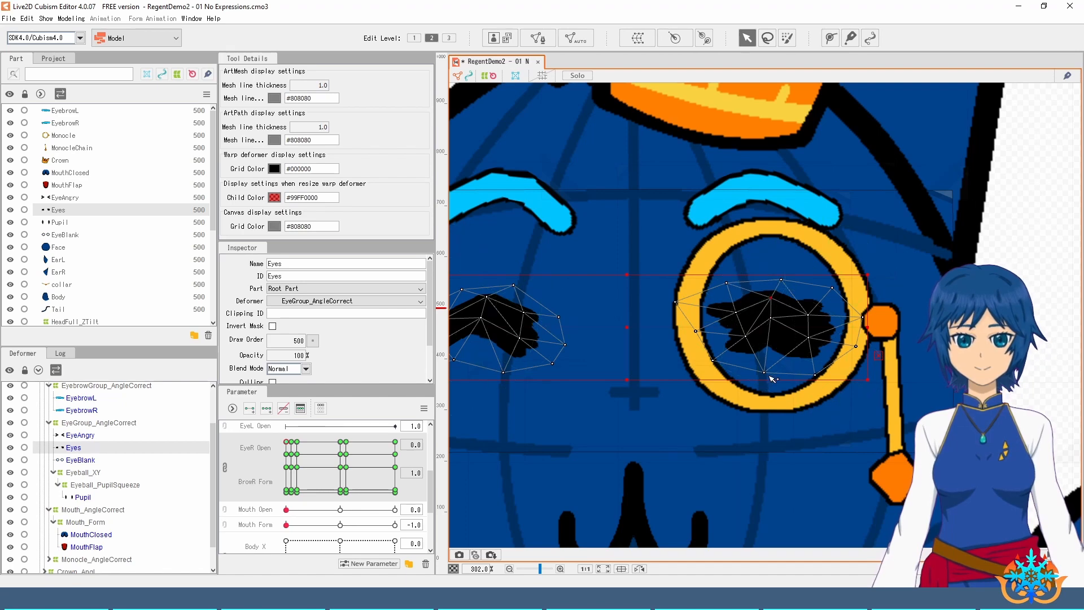
{"action": "left_click_drag", "start_coordinate": [765, 372], "coordinate": [768, 347]}
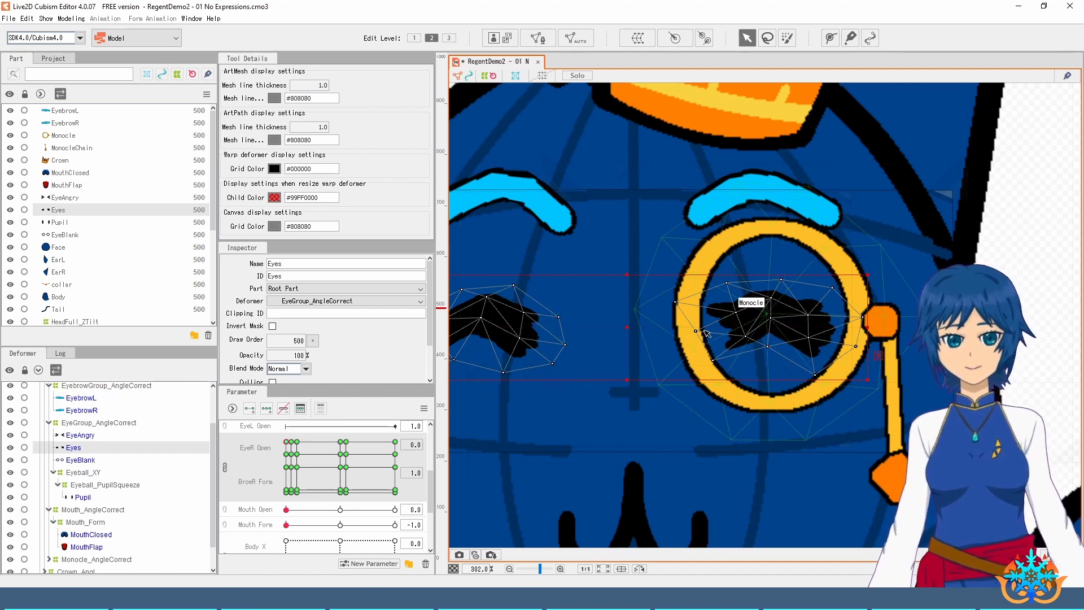
{"action": "left_click_drag", "start_coordinate": [695, 331], "coordinate": [703, 350]}
{"action": "left_click_drag", "start_coordinate": [677, 304], "coordinate": [677, 327]}
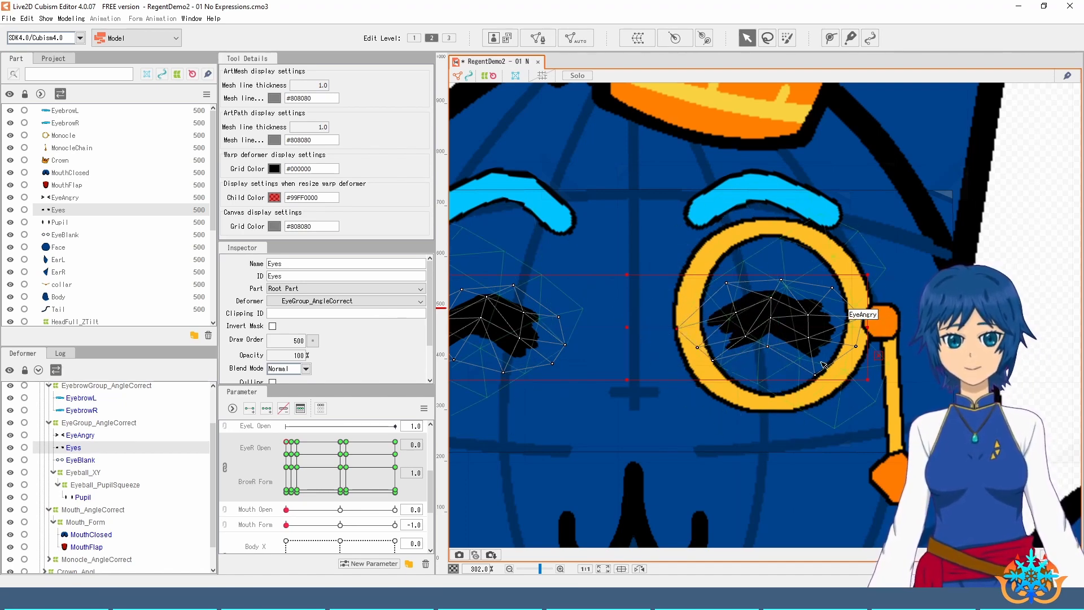
{"action": "left_click_drag", "start_coordinate": [833, 289], "coordinate": [844, 358]}
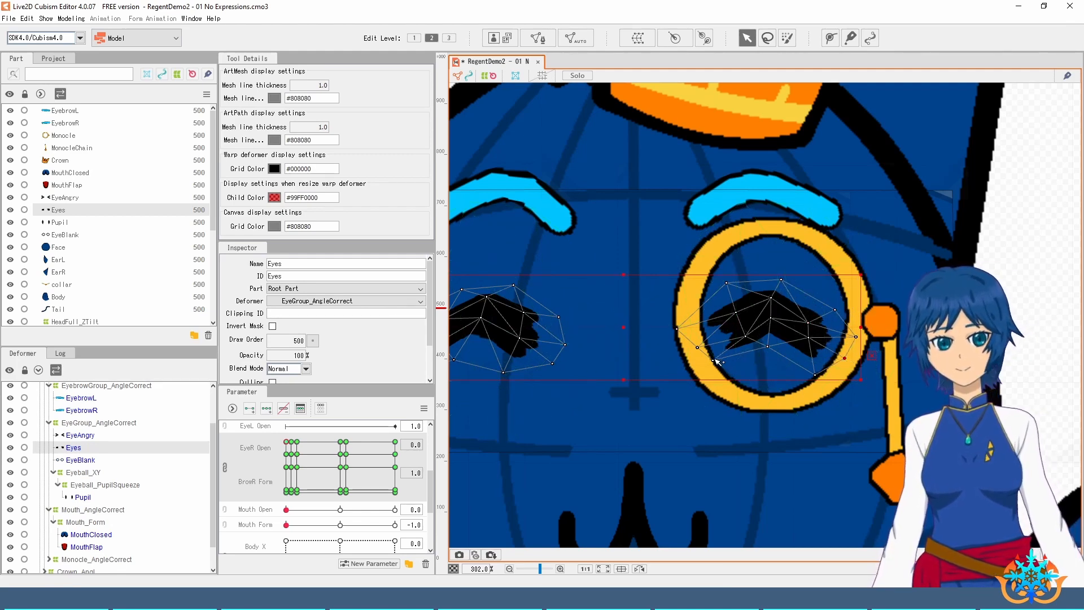
{"action": "left_click_drag", "start_coordinate": [713, 360], "coordinate": [718, 371]}
{"action": "left_click_drag", "start_coordinate": [714, 327], "coordinate": [819, 328]}
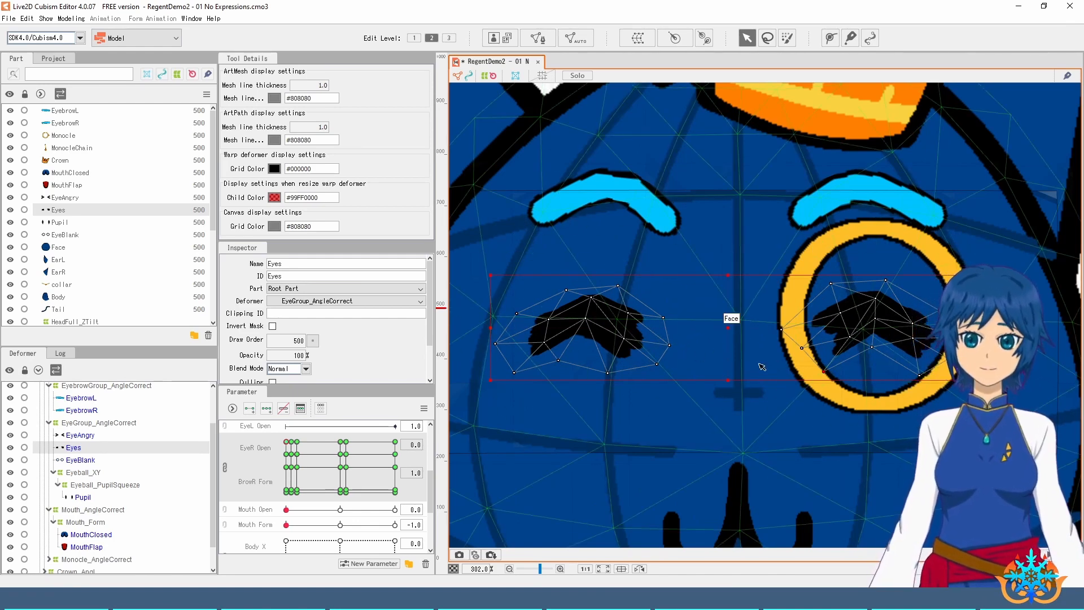
Step: Compare the closed eyes at BrowR Form values below and at 1.0, and examine the happy expression on the whole cat
{"action": "left_click", "coordinate": [288, 443]}
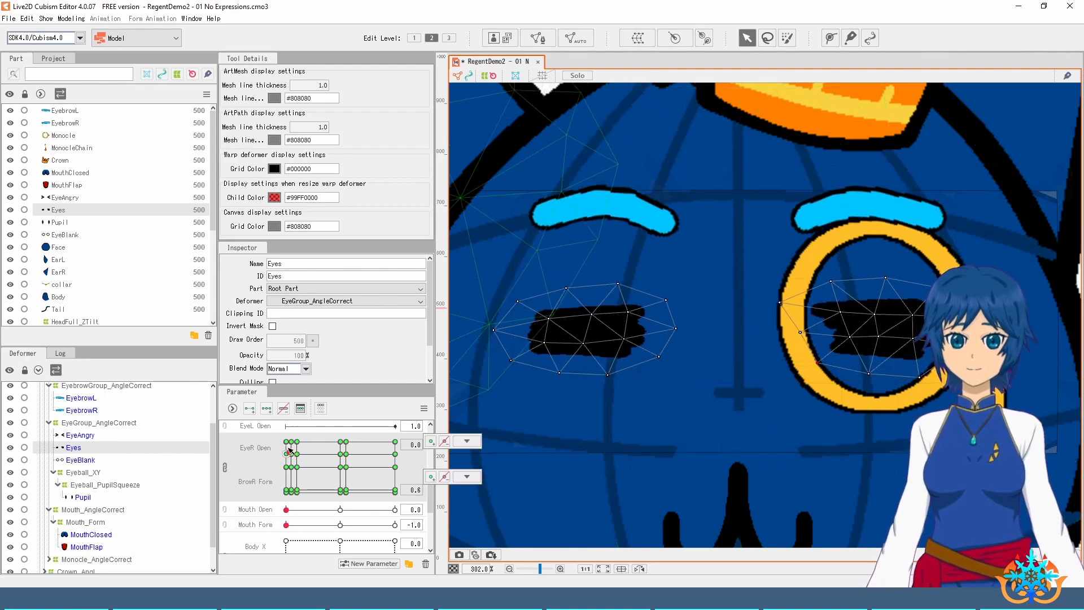
{"action": "left_click", "coordinate": [286, 453]}
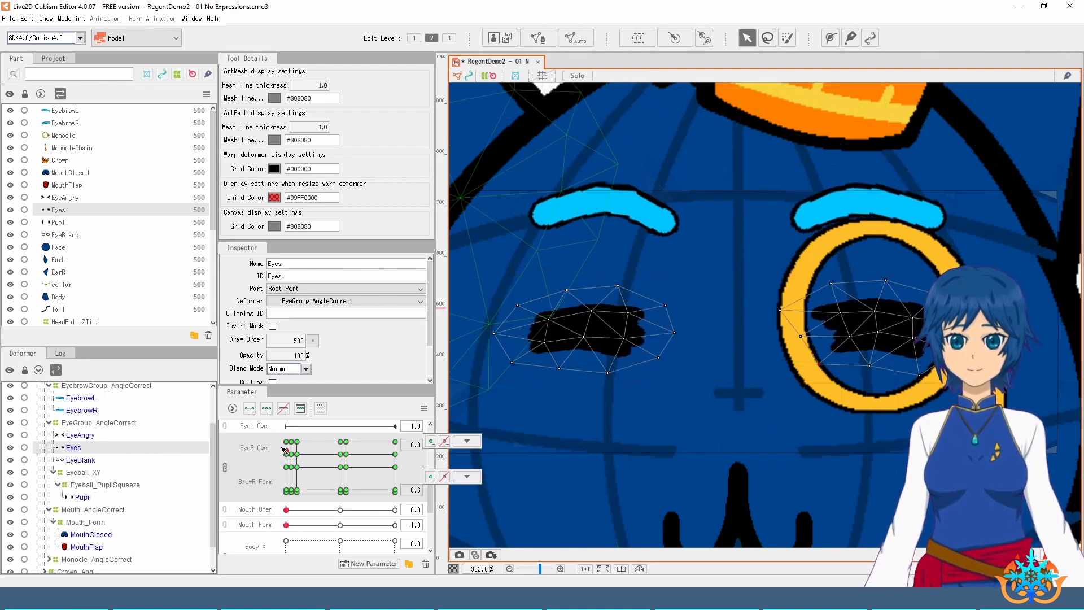
{"action": "mouse_move", "coordinate": [284, 452]}
{"action": "left_mouse_down"}
{"action": "mouse_move", "coordinate": [302, 440]}
{"action": "mouse_move", "coordinate": [276, 433]}
{"action": "left_mouse_up"}
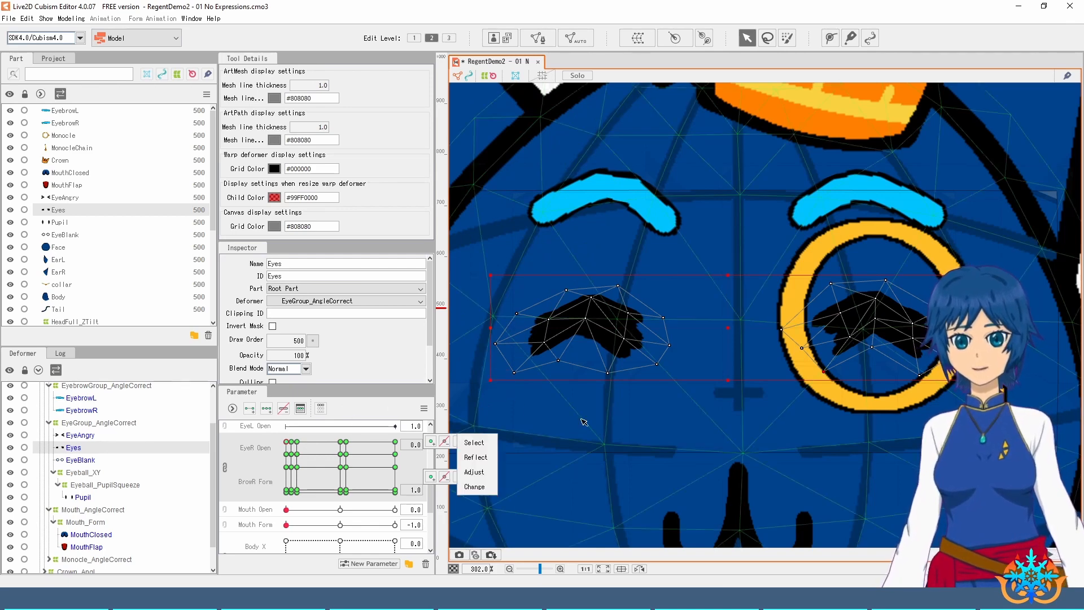
{"action": "scroll", "coordinate": [587, 421], "scroll_direction": "down", "scroll_amount": 5}
{"action": "left_click_drag", "start_coordinate": [710, 448], "coordinate": [696, 323]}
{"action": "left_click", "coordinate": [798, 359]}
{"action": "left_click_drag", "start_coordinate": [799, 359], "coordinate": [863, 371]}
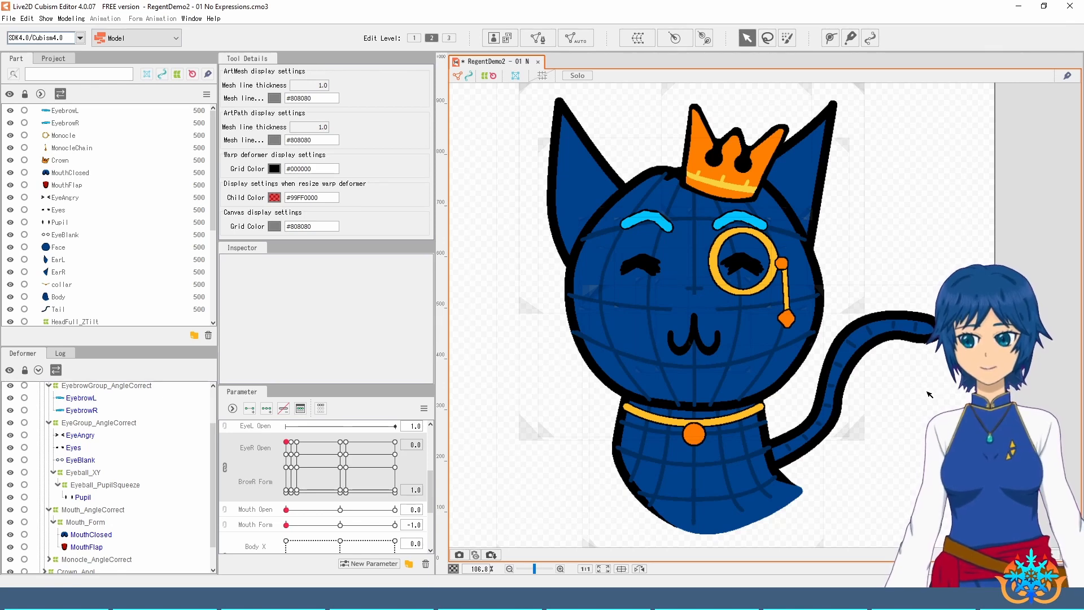
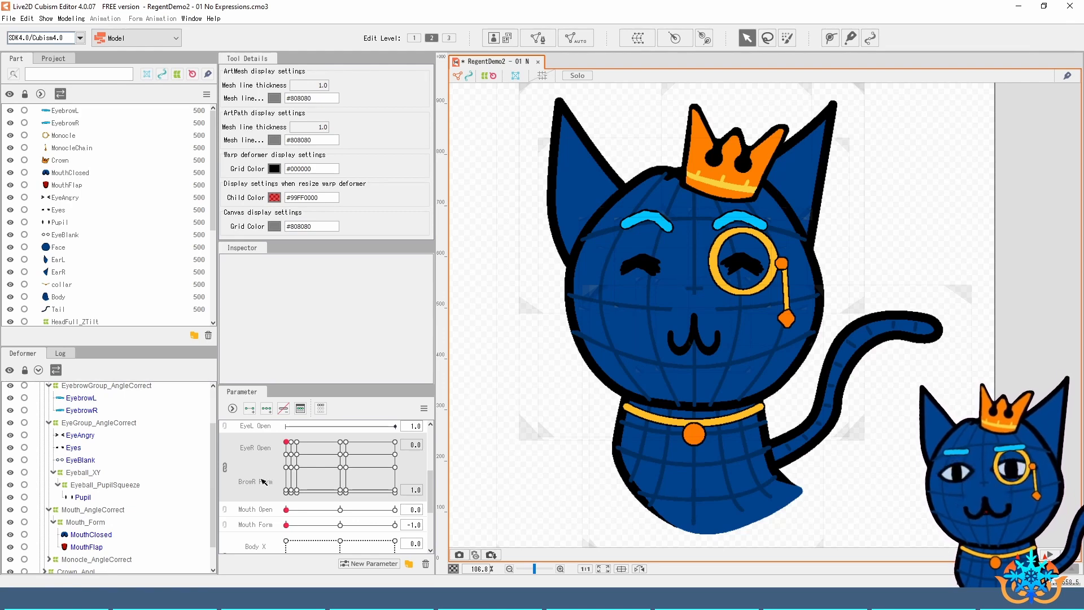
Step: Switch to Krita and show the text layer with the parameter list in the sketchpad document
{"action": "scroll", "coordinate": [266, 477], "scroll_direction": "up", "scroll_amount": 1}
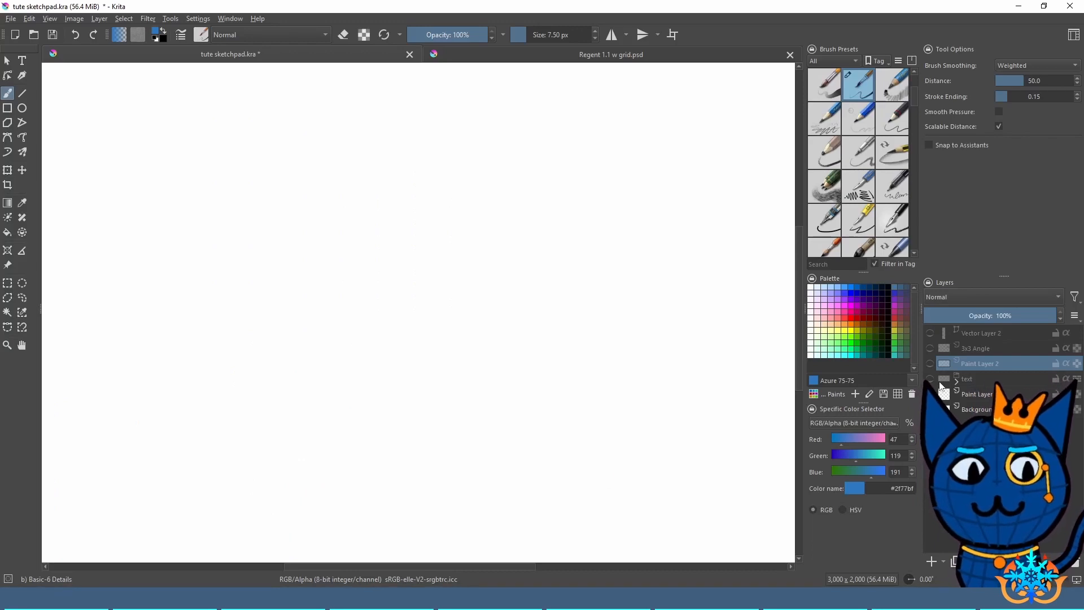
{"action": "left_click", "coordinate": [929, 379]}
{"action": "left_click_drag", "start_coordinate": [585, 376], "coordinate": [405, 391]}
{"action": "left_click_drag", "start_coordinate": [505, 403], "coordinate": [563, 414]}
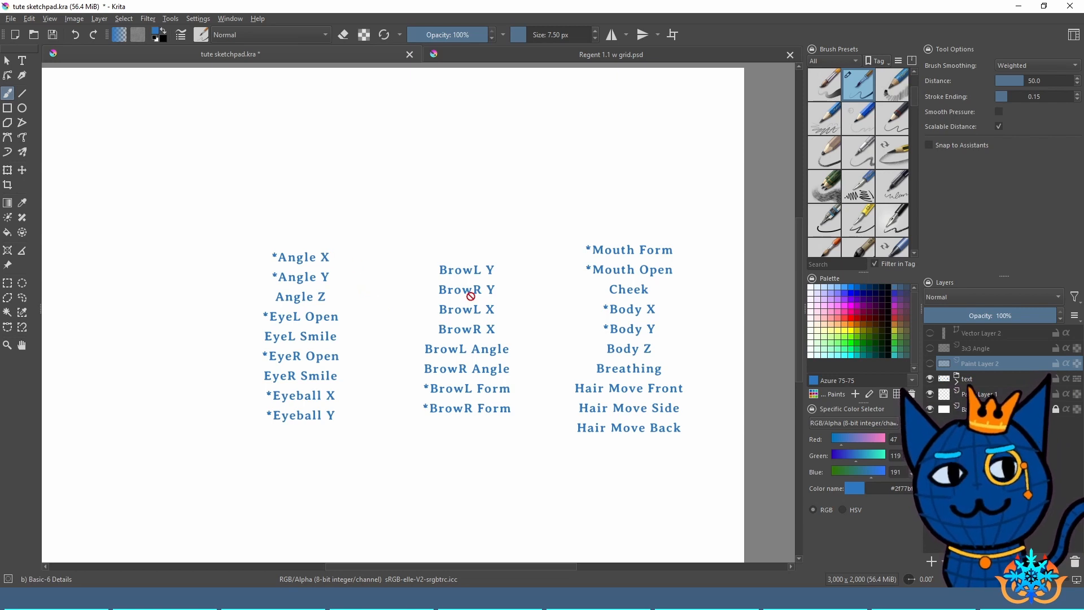
Step: Select Paint Layer 1, undo the blue test stroke and set the brush colour to red (#bf2f2f)
{"action": "left_click", "coordinate": [980, 393]}
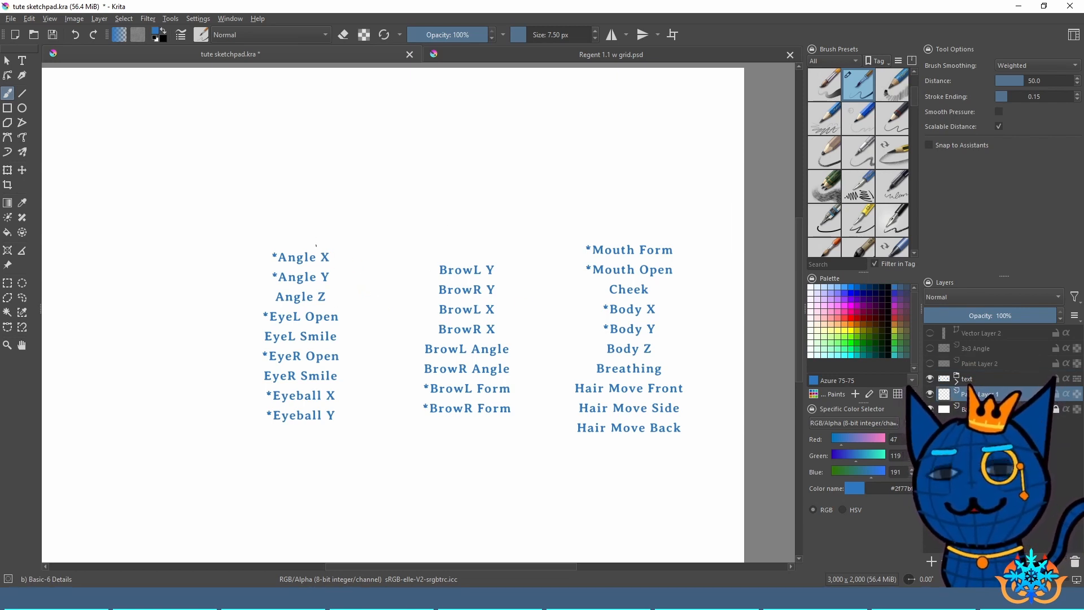
{"action": "left_click_drag", "start_coordinate": [328, 239], "coordinate": [329, 259]}
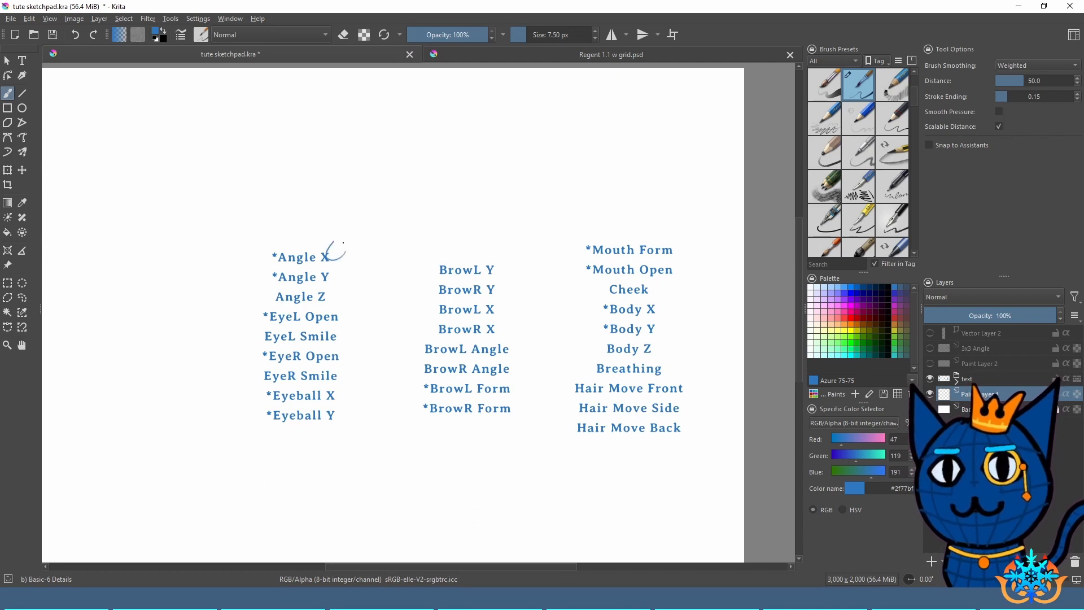
{"action": "key", "text": "ctrl+z"}
{"action": "right_click", "coordinate": [360, 236]}
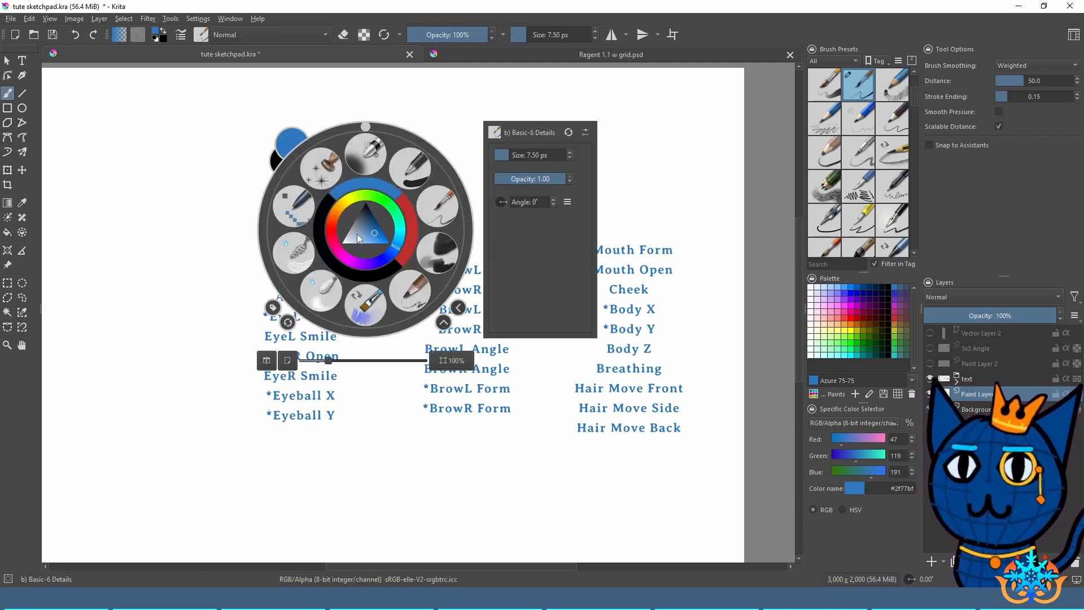
{"action": "left_click", "coordinate": [404, 244]}
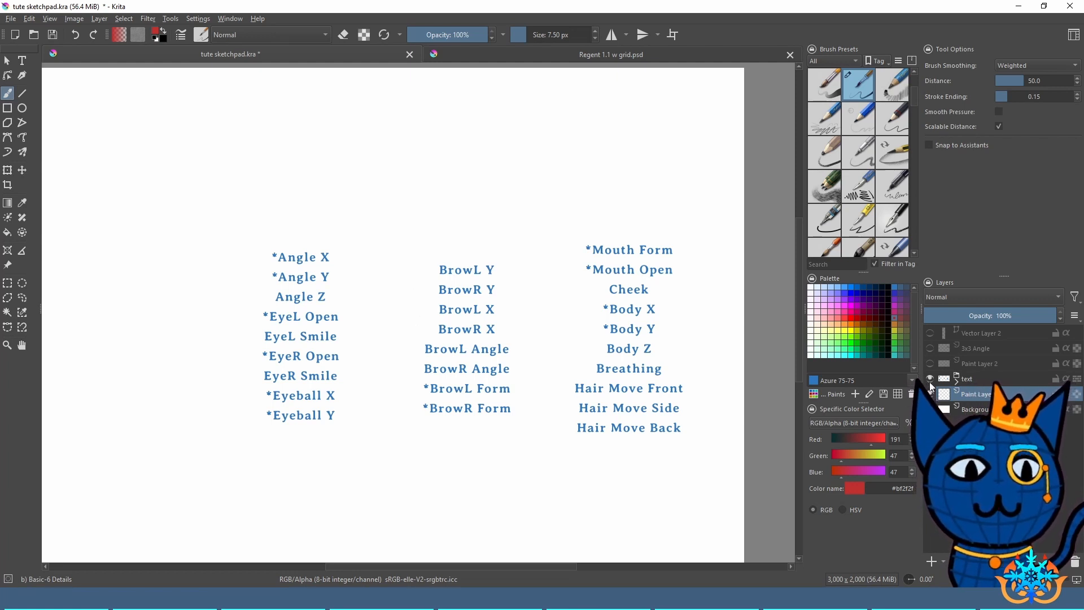
Step: Hide the text layer and show Paint Layer 2 and Vector Layer 2 with the expression chart
{"action": "left_click", "coordinate": [930, 380]}
{"action": "left_click", "coordinate": [930, 364]}
{"action": "mouse_move", "coordinate": [505, 322]}
{"action": "left_mouse_down"}
{"action": "mouse_move", "coordinate": [613, 328]}
{"action": "mouse_move", "coordinate": [571, 328]}
{"action": "left_mouse_up"}
{"action": "left_click", "coordinate": [929, 333]}
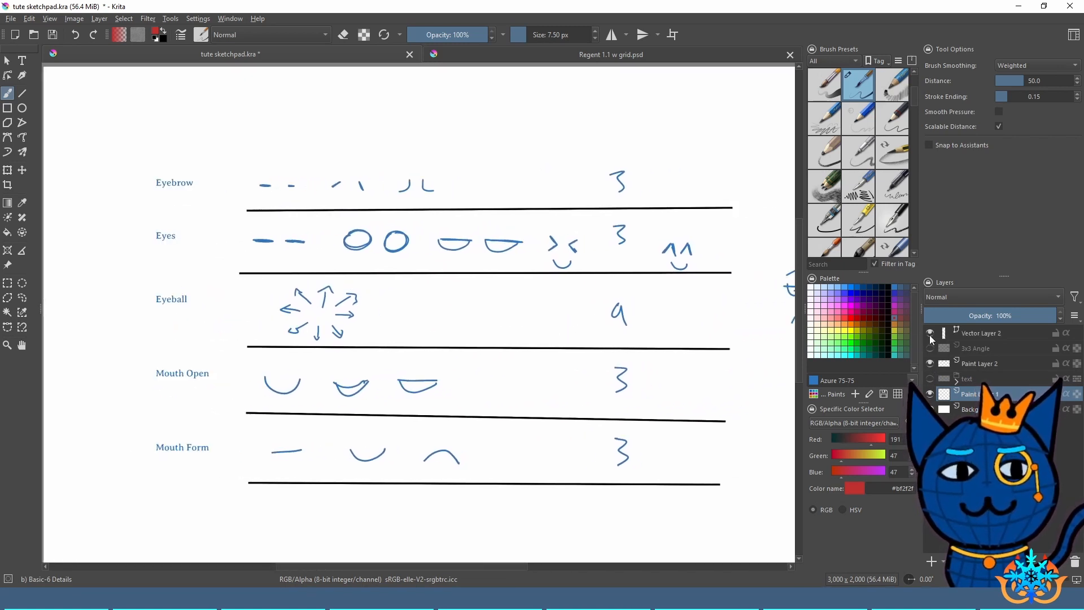
Step: Circle the squeezed and happy eye sketches together with their count in the Eyes row in red
{"action": "mouse_move", "coordinate": [707, 342]}
{"action": "left_mouse_down"}
{"action": "mouse_move", "coordinate": [610, 329]}
{"action": "mouse_move", "coordinate": [677, 333]}
{"action": "left_mouse_up"}
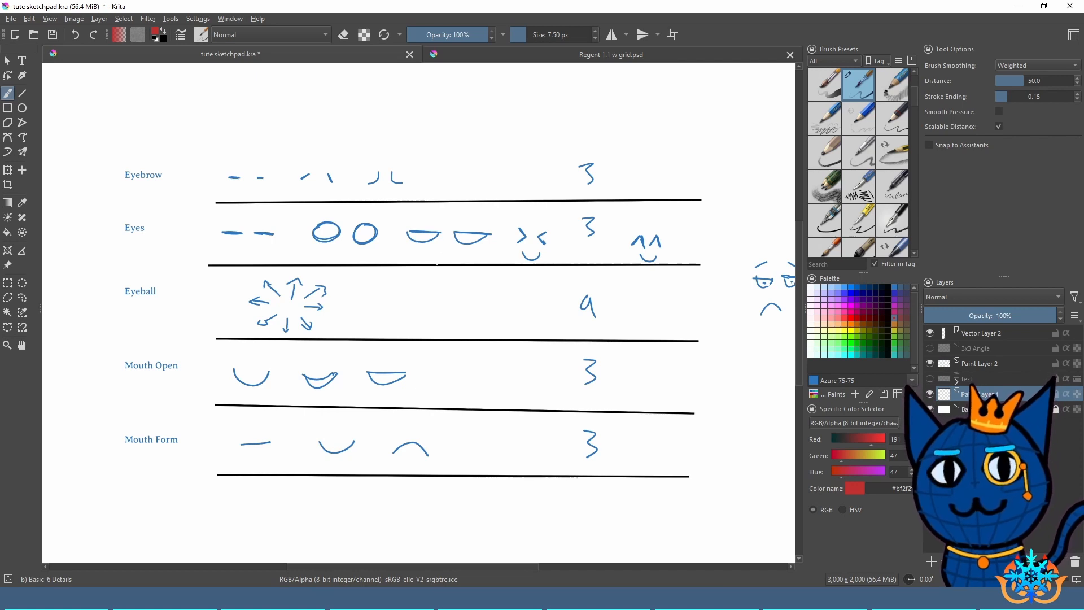
{"action": "mouse_move", "coordinate": [536, 205]}
{"action": "left_mouse_down"}
{"action": "mouse_move", "coordinate": [521, 251]}
{"action": "mouse_move", "coordinate": [495, 246]}
{"action": "left_mouse_up"}
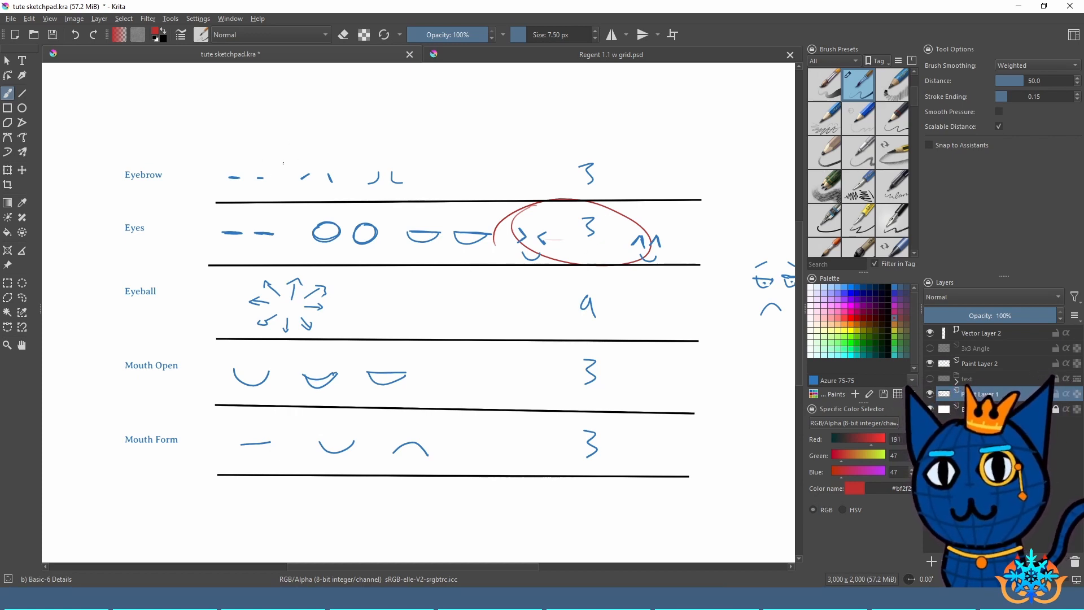
Step: Sketch a slanted, asymmetrical mouth shape in red beside the existing sketches in the Mouth Open row
{"action": "left_click_drag", "start_coordinate": [197, 488], "coordinate": [214, 528]}
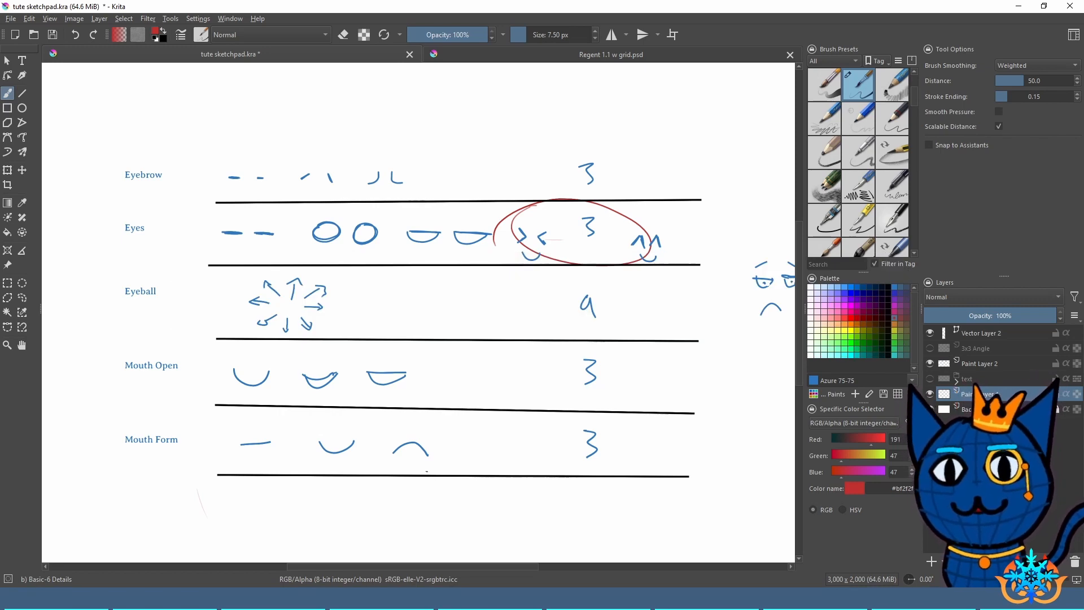
{"action": "mouse_move", "coordinate": [451, 395]}
{"action": "left_mouse_down"}
{"action": "mouse_move", "coordinate": [452, 363]}
{"action": "mouse_move", "coordinate": [500, 341]}
{"action": "left_mouse_up"}
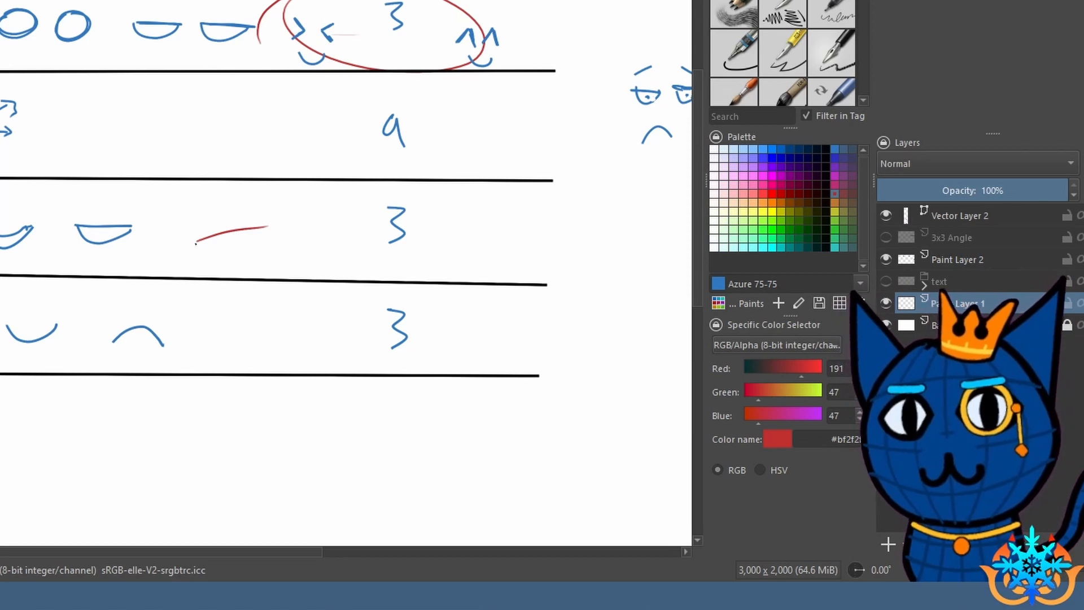
{"action": "left_click_drag", "start_coordinate": [233, 232], "coordinate": [260, 229]}
{"action": "mouse_move", "coordinate": [194, 243]}
{"action": "left_mouse_down"}
{"action": "mouse_move", "coordinate": [247, 258]}
{"action": "mouse_move", "coordinate": [259, 234]}
{"action": "mouse_move", "coordinate": [214, 259]}
{"action": "left_mouse_up"}
{"action": "mouse_move", "coordinate": [223, 234]}
{"action": "left_mouse_down"}
{"action": "mouse_move", "coordinate": [249, 230]}
{"action": "mouse_move", "coordinate": [239, 263]}
{"action": "left_mouse_up"}
{"action": "mouse_move", "coordinate": [248, 231]}
{"action": "left_mouse_down"}
{"action": "mouse_move", "coordinate": [248, 254]}
{"action": "mouse_move", "coordinate": [287, 240]}
{"action": "left_mouse_up"}
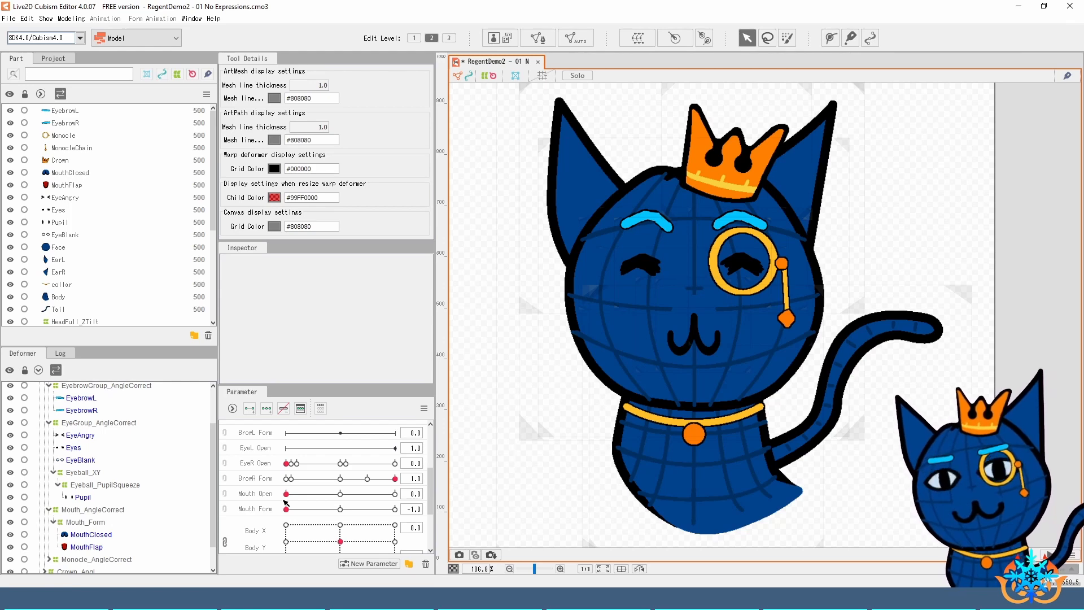
Step: Switch to Live2D Cubism Editor, view the body, breathing and hair parameters, and inspect the EyeAngry mesh's properties
{"action": "scroll", "coordinate": [283, 463], "scroll_direction": "down", "scroll_amount": 3}
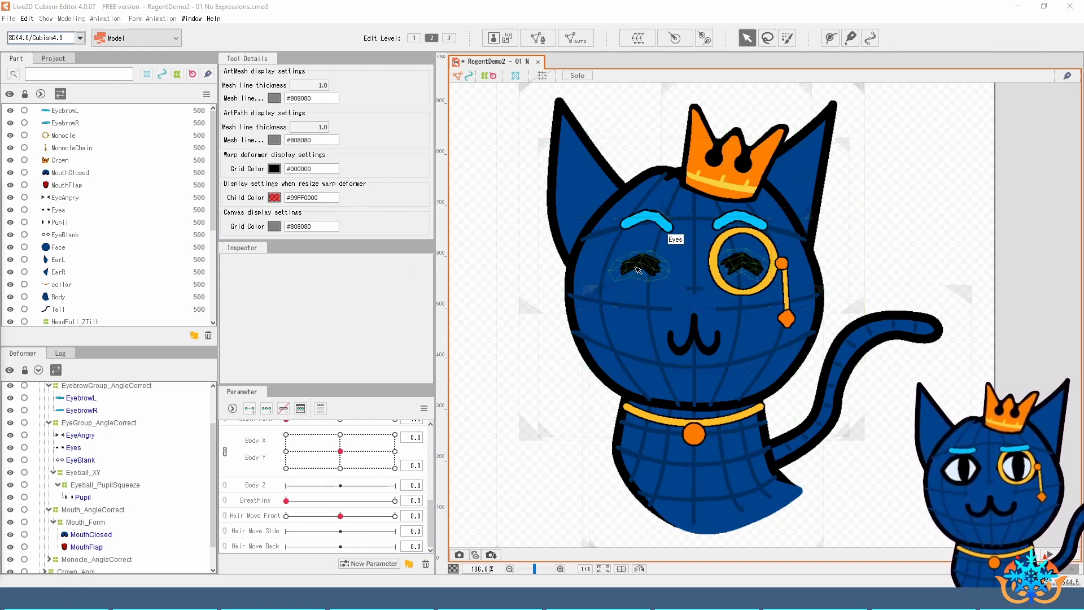
{"action": "left_click", "coordinate": [743, 271]}
{"action": "scroll", "coordinate": [362, 353], "scroll_direction": "down", "scroll_amount": 2}
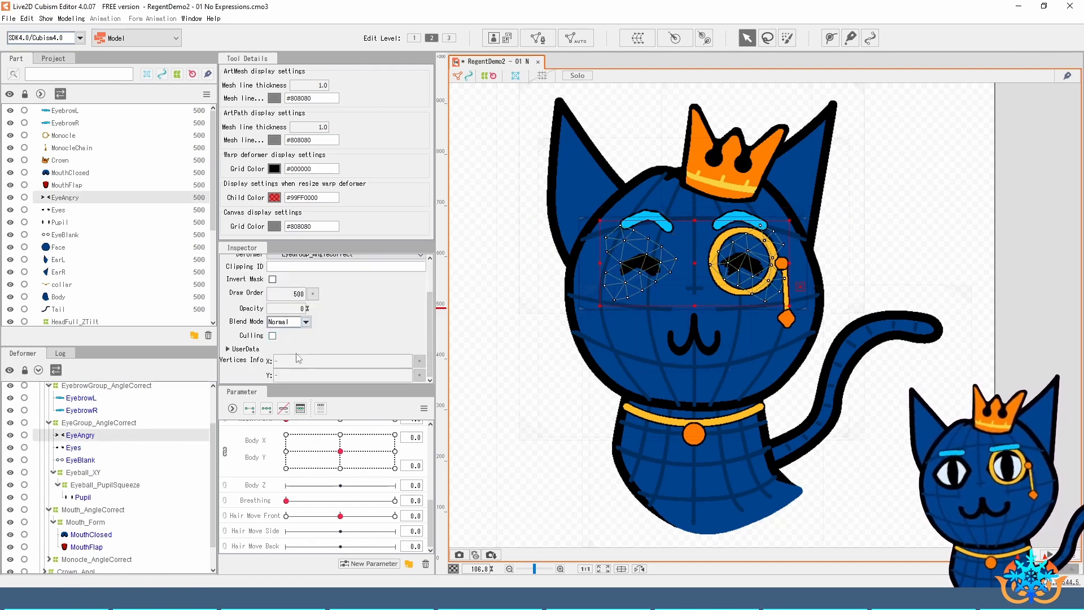
{"action": "left_click", "coordinate": [1016, 377]}
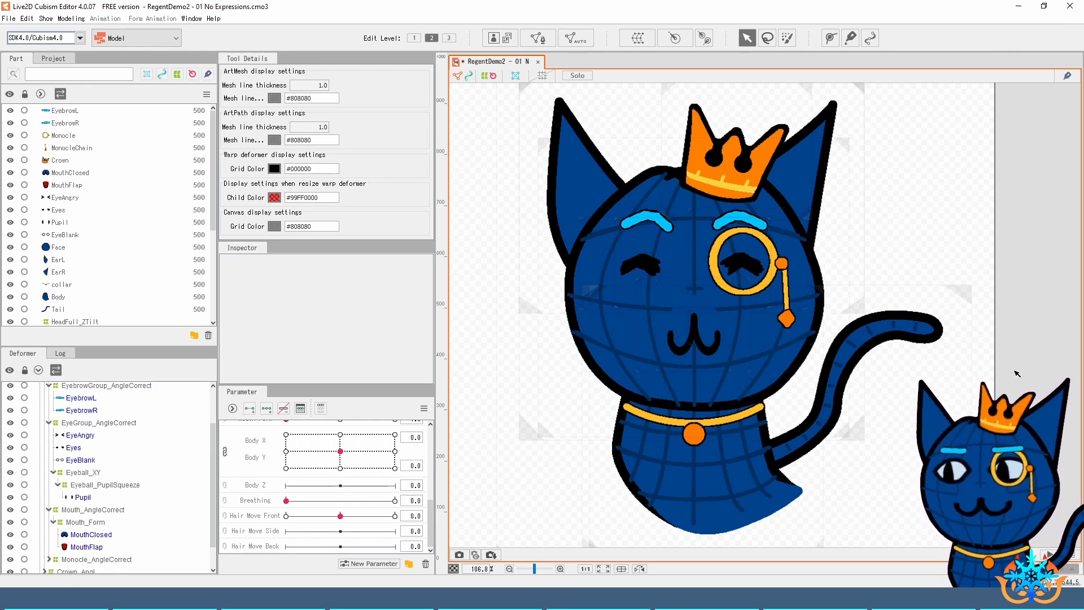